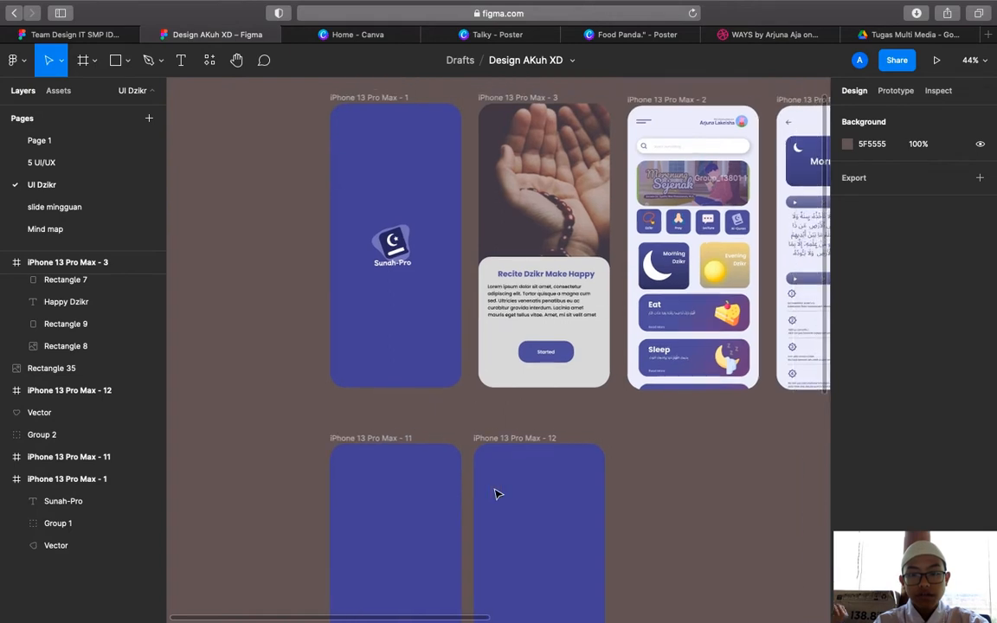
# Launch the Iconify plugin from the canvas's recent plugins list
pyautogui.hscroll(3, 495, 494)
pyautogui.scroll(1, 496, 494)
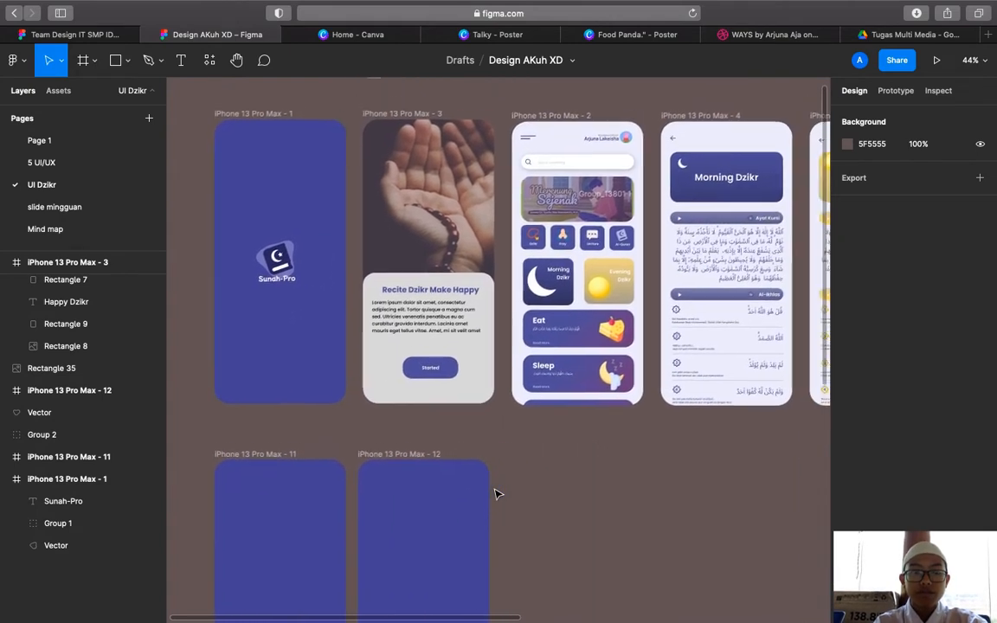
pyautogui.hscroll(1, 496, 494)
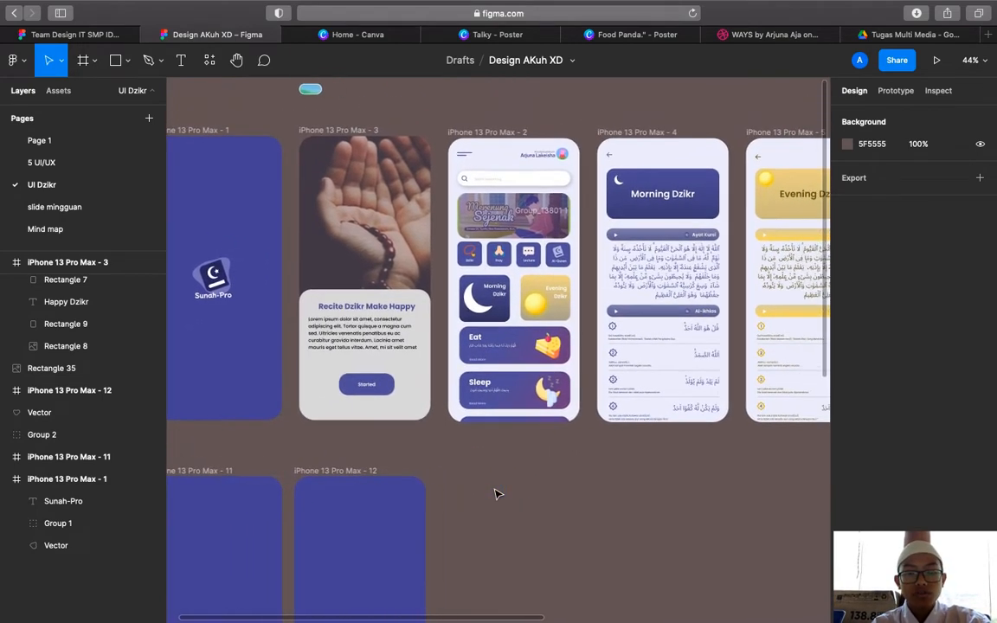
pyautogui.hscroll(-4, 496, 495)
pyautogui.scroll(2, 496, 495)
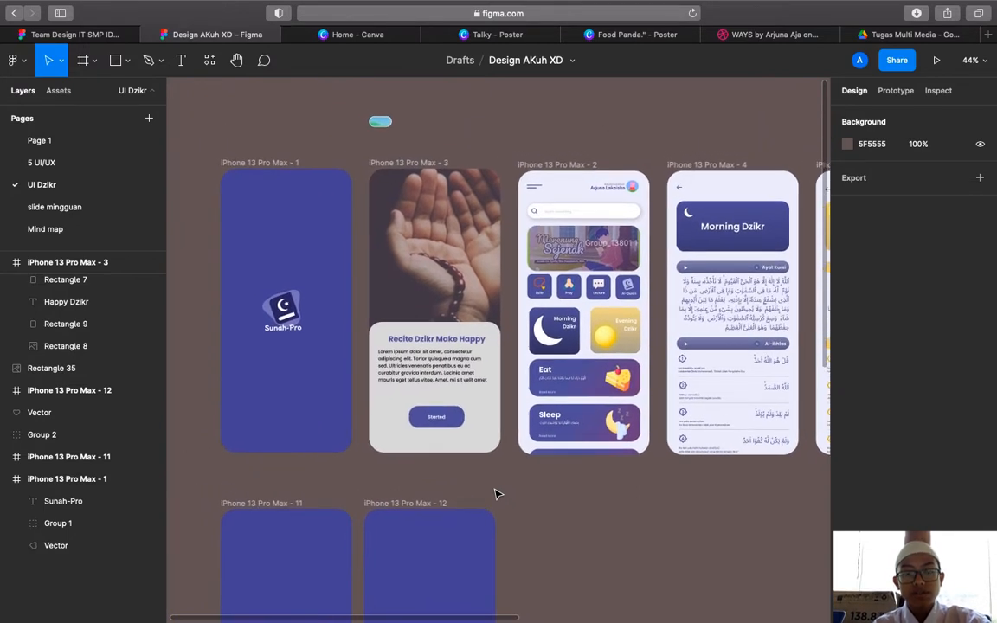
pyautogui.hscroll(3, 495, 494)
pyautogui.scroll(1, 496, 494)
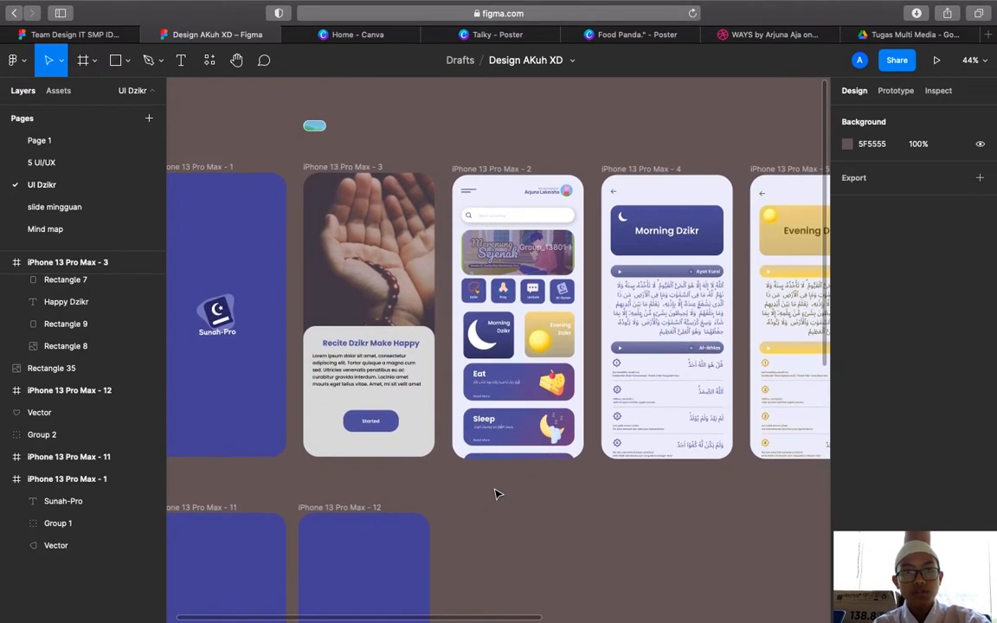
pyautogui.hscroll(-4, 495, 494)
pyautogui.scroll(-1, 496, 494)
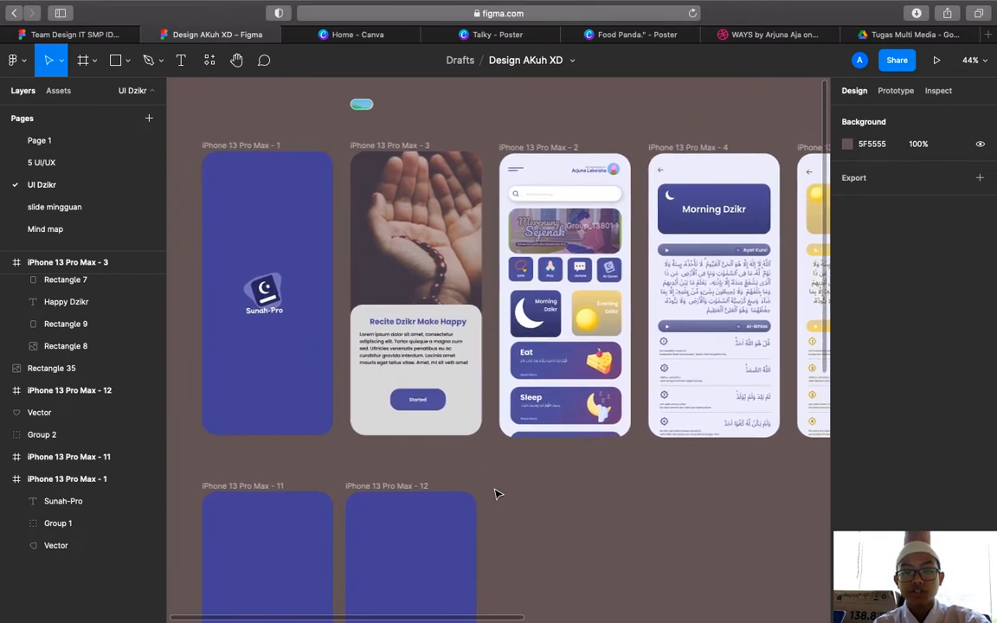
pyautogui.hscroll(10, 496, 494)
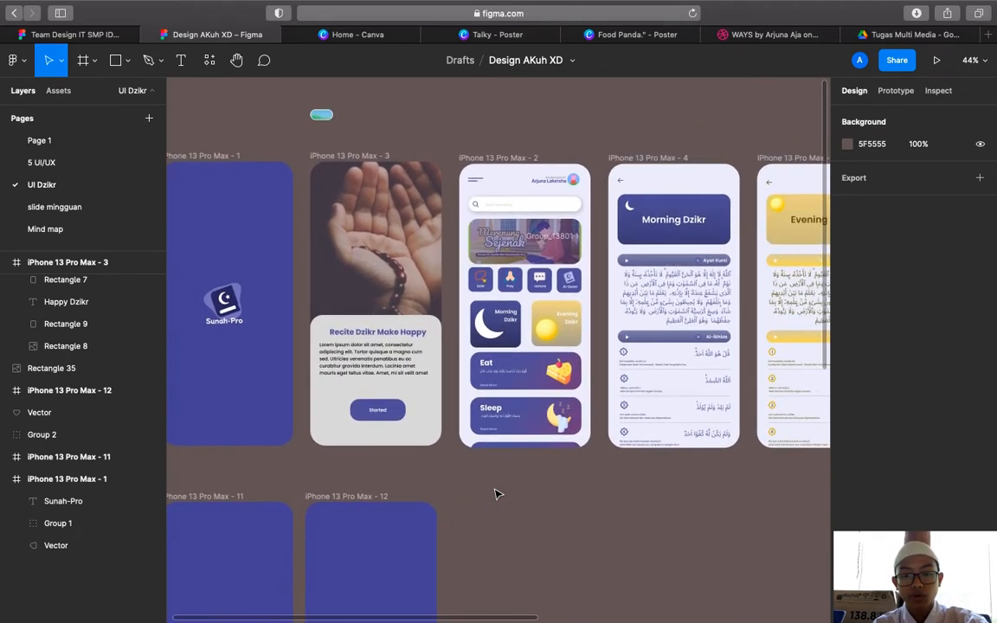
pyautogui.scroll(2, 496, 494)
pyautogui.hscroll(11, 496, 494)
pyautogui.scroll(-2, 496, 494)
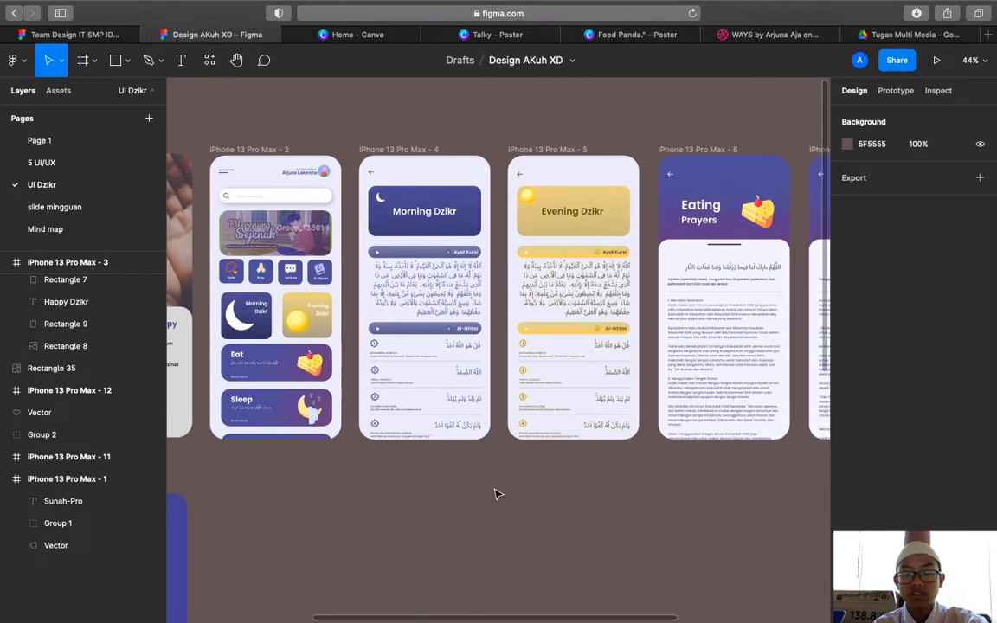
pyautogui.hscroll(8, 496, 494)
pyautogui.hscroll(-20, 496, 494)
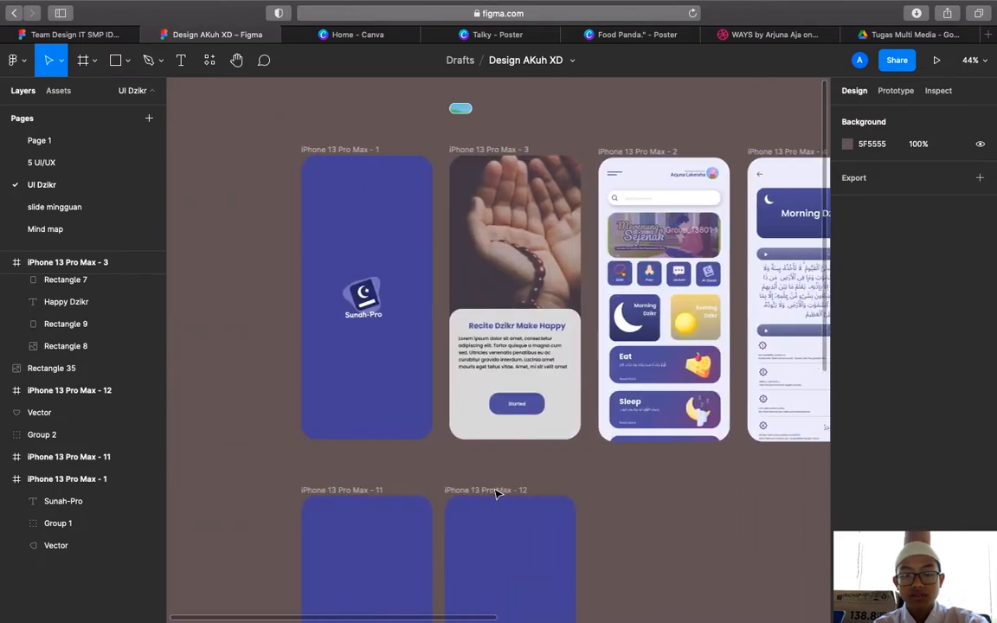
pyautogui.hscroll(4, 496, 494)
pyautogui.hscroll(15, 496, 494)
pyautogui.scroll(2, 496, 494)
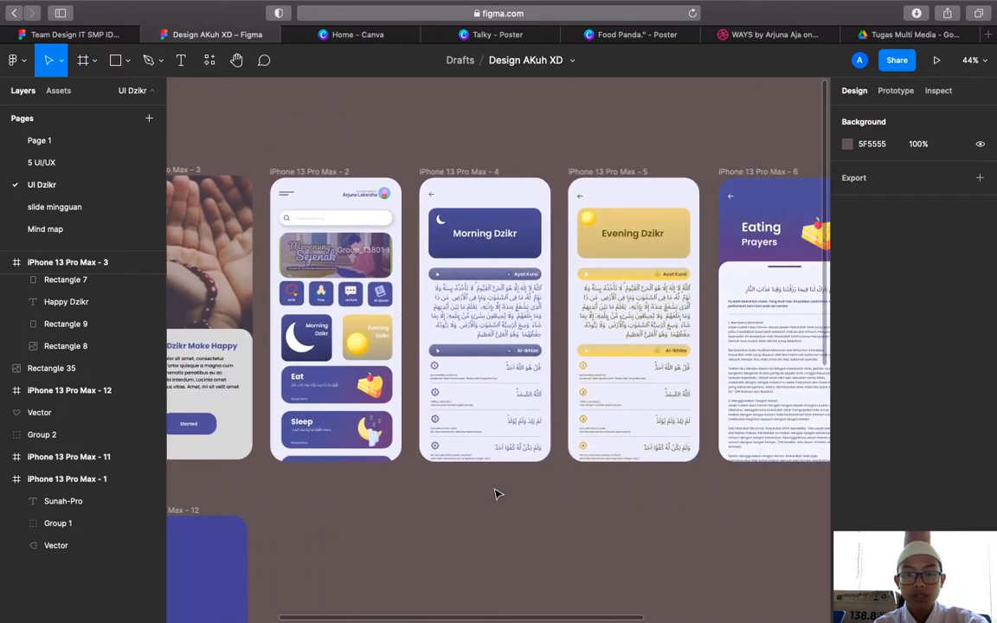
pyautogui.scroll(-3, 495, 494)
pyautogui.hscroll(-9, 496, 494)
pyautogui.scroll(-5, 496, 494)
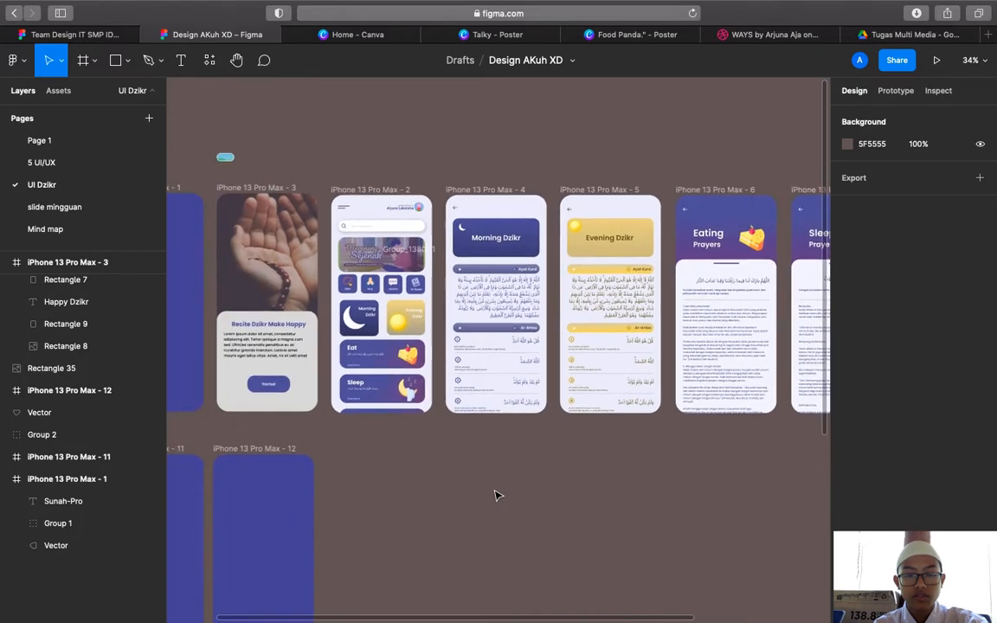
pyautogui.hscroll(-7, 496, 495)
pyautogui.scroll(-3, 496, 494)
pyautogui.scroll(6, 497, 476)
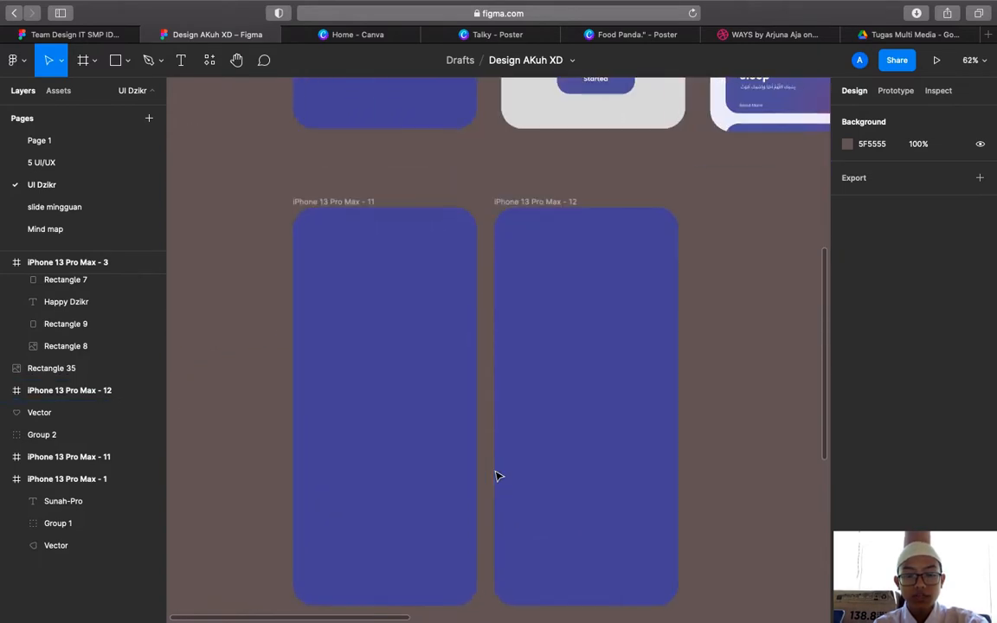
pyautogui.scroll(-6, 496, 476)
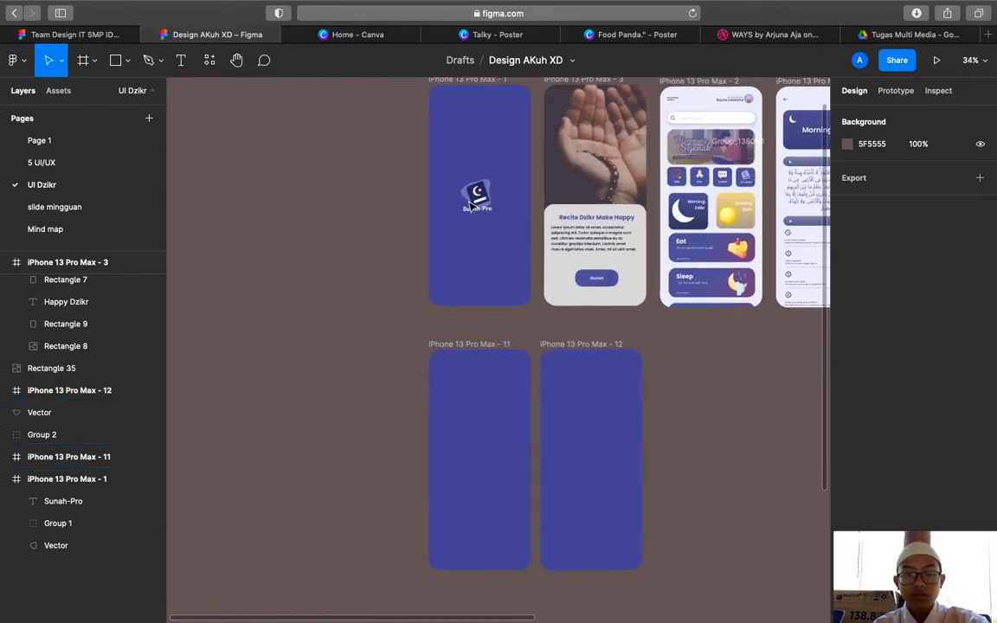
pyautogui.scroll(2, 470, 200)
pyautogui.hscroll(-1, 472, 202)
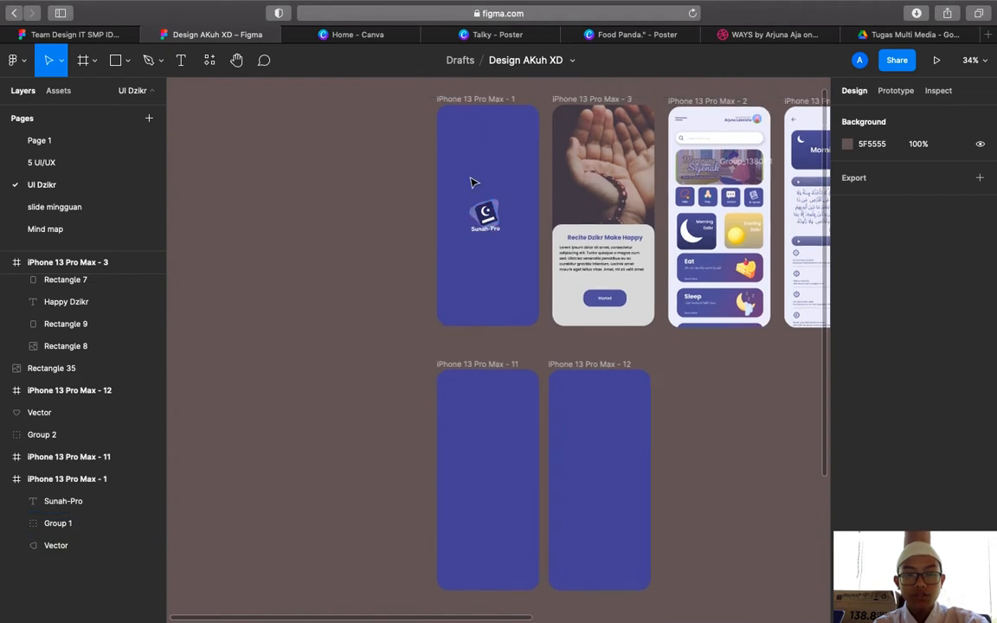
pyautogui.scroll(1, 472, 184)
pyautogui.hscroll(-1, 472, 184)
pyautogui.scroll(6, 460, 196)
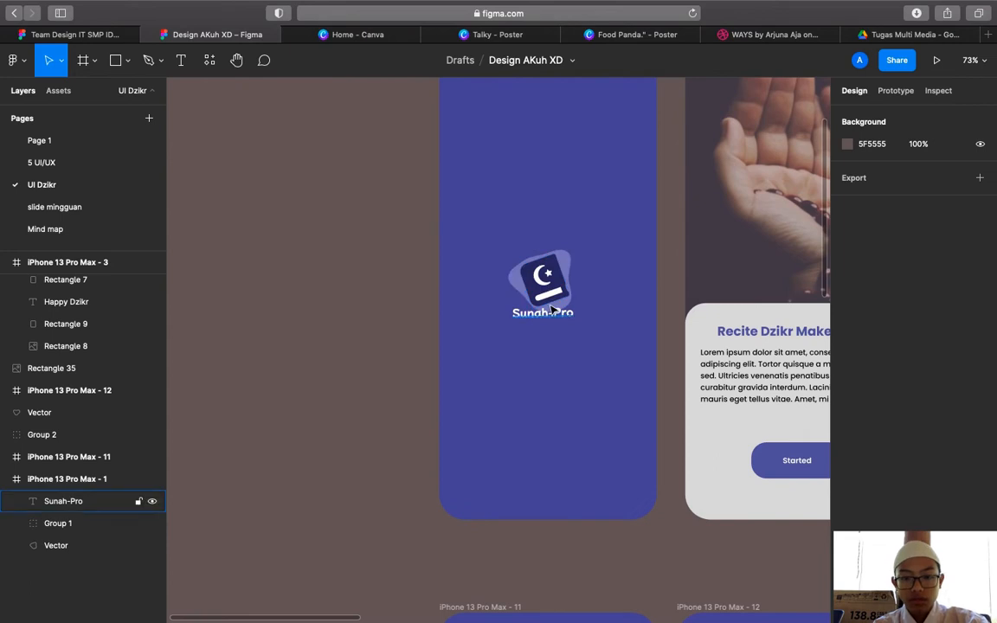
pyautogui.rightClick(256, 230)
pyautogui.moveTo(305, 313)
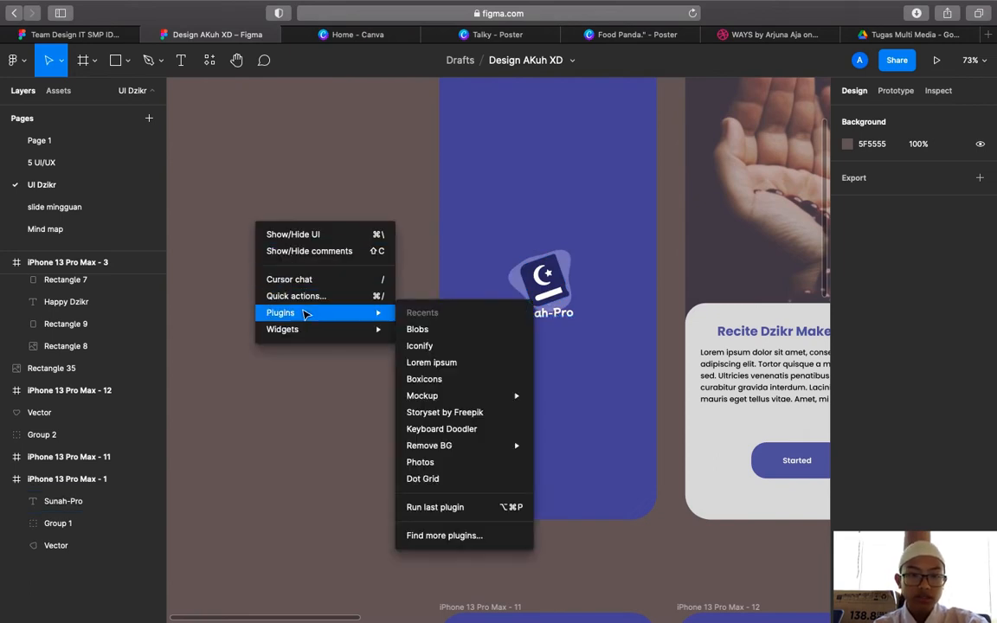
pyautogui.click(428, 346)
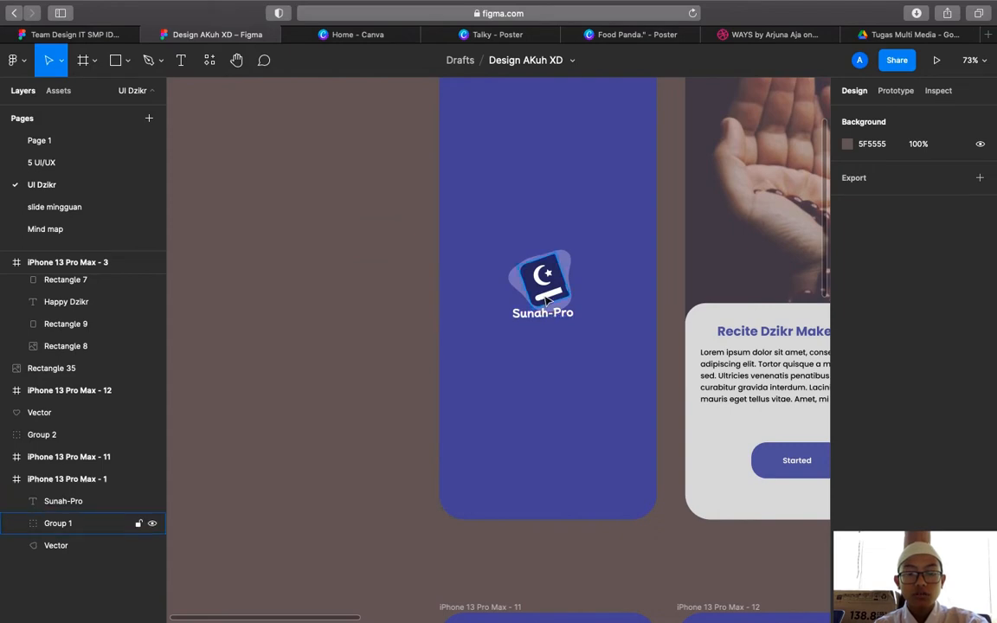
# Import the fa-solid:quran book icon from Iconify into the file
pyautogui.scroll(-6, 424, 272)
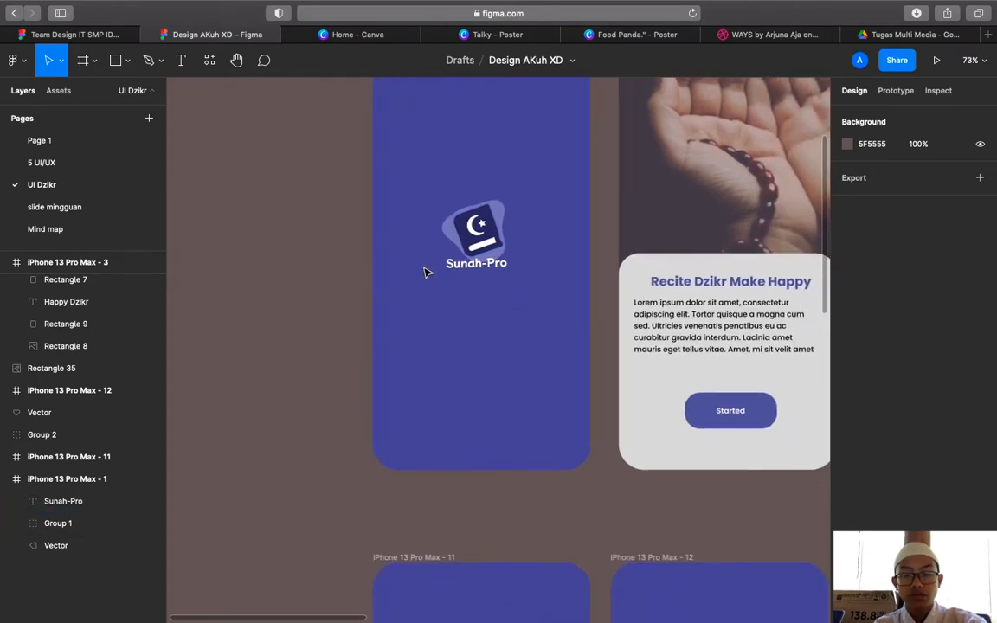
pyautogui.scroll(-6, 424, 273)
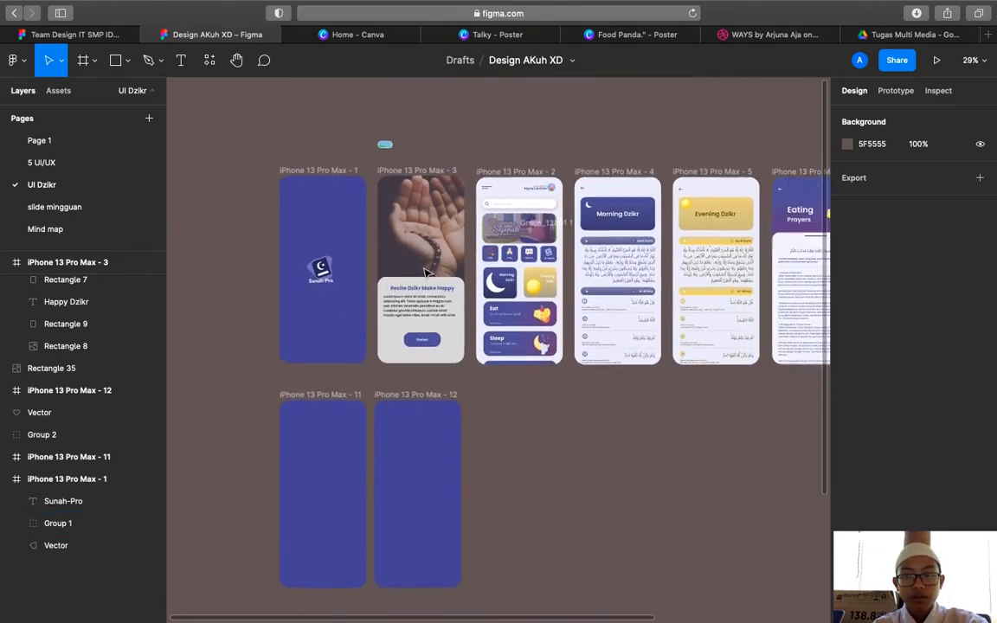
pyautogui.press('alt+super+p')
pyautogui.press('shift+super+backslash')
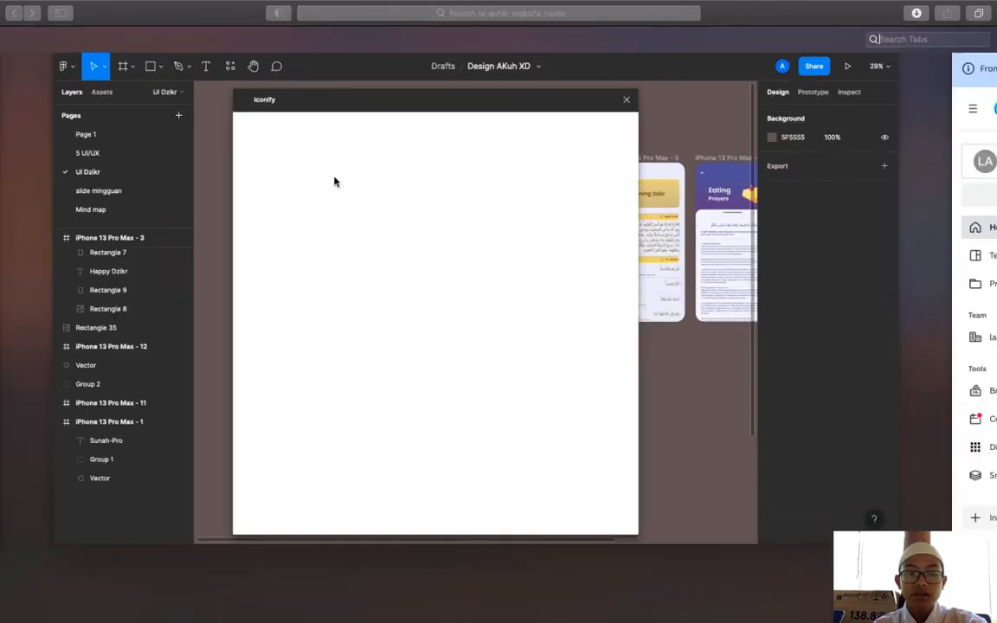
pyautogui.click(356, 154)
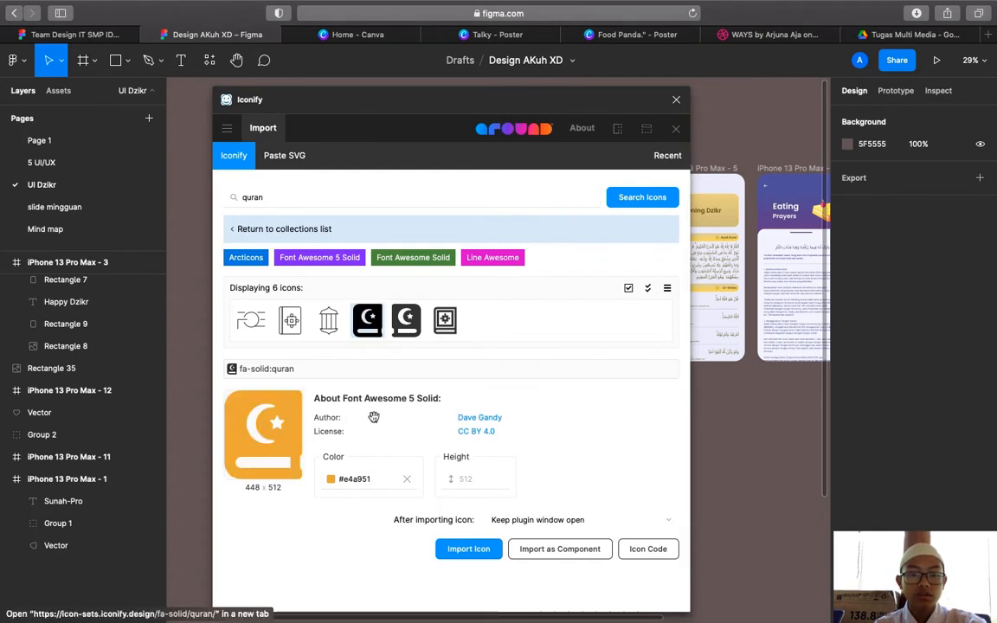
pyautogui.click(479, 550)
# Close Iconify, pull the book vector out and delete the empty fa-solid:quran frame
pyautogui.click(677, 100)
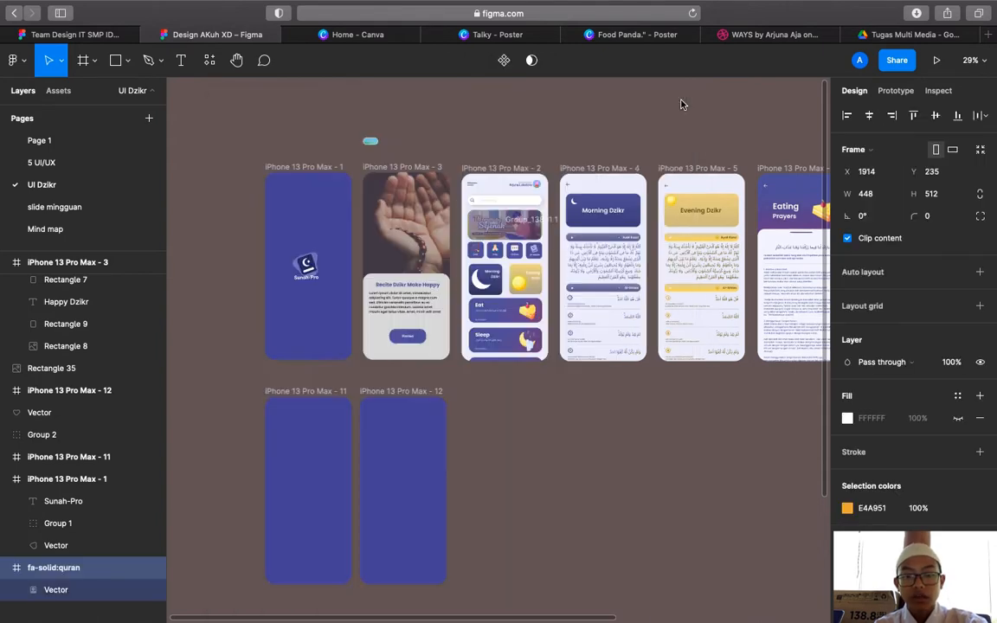
pyautogui.hscroll(10, 598, 379)
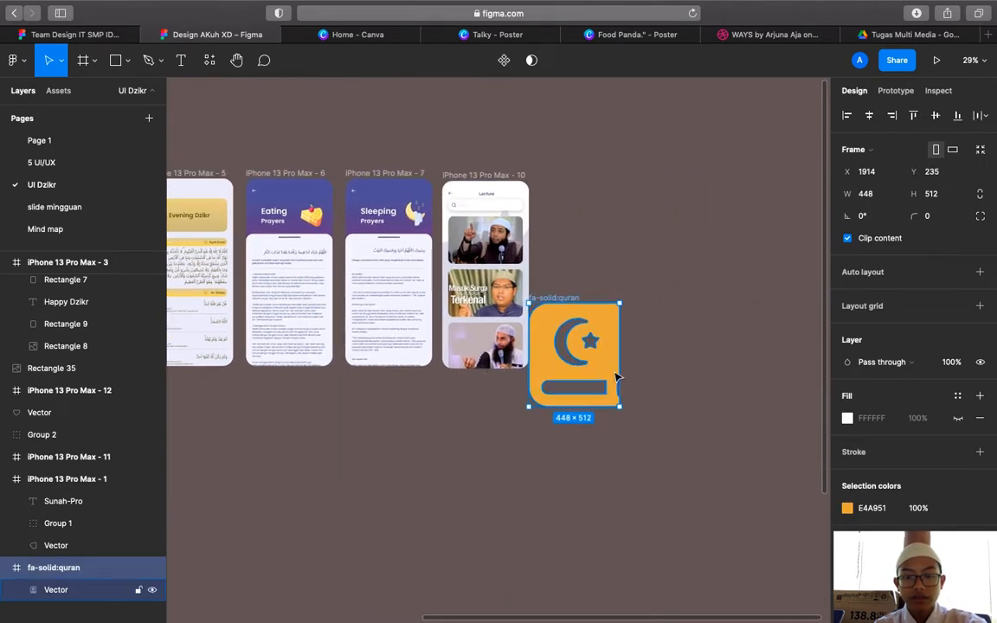
pyautogui.moveTo(601, 364); pyautogui.dragTo(394, 540)
pyautogui.click(572, 299)
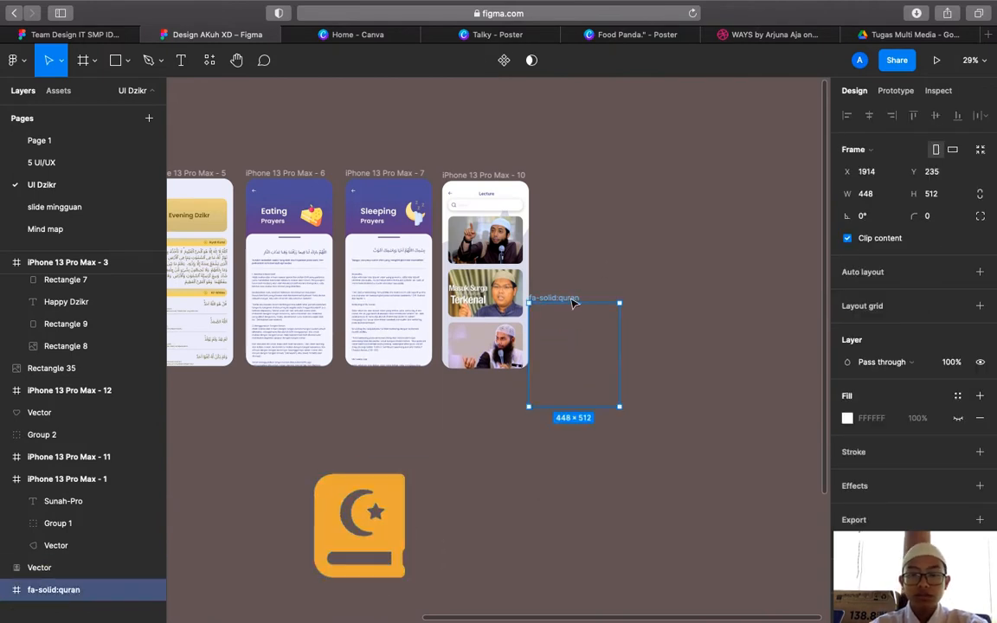
pyautogui.press('Delete')
# Shrink the orange book icon to about 113×129, next to iPhone 13 Pro Max - 11
pyautogui.moveTo(327, 517); pyautogui.dragTo(268, 441)
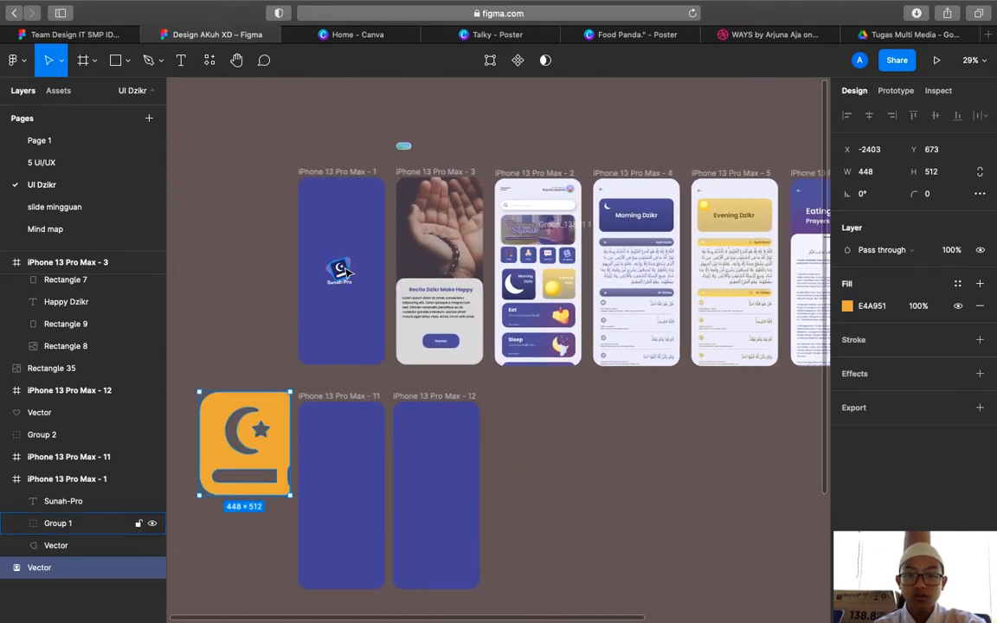
pyautogui.click(346, 273)
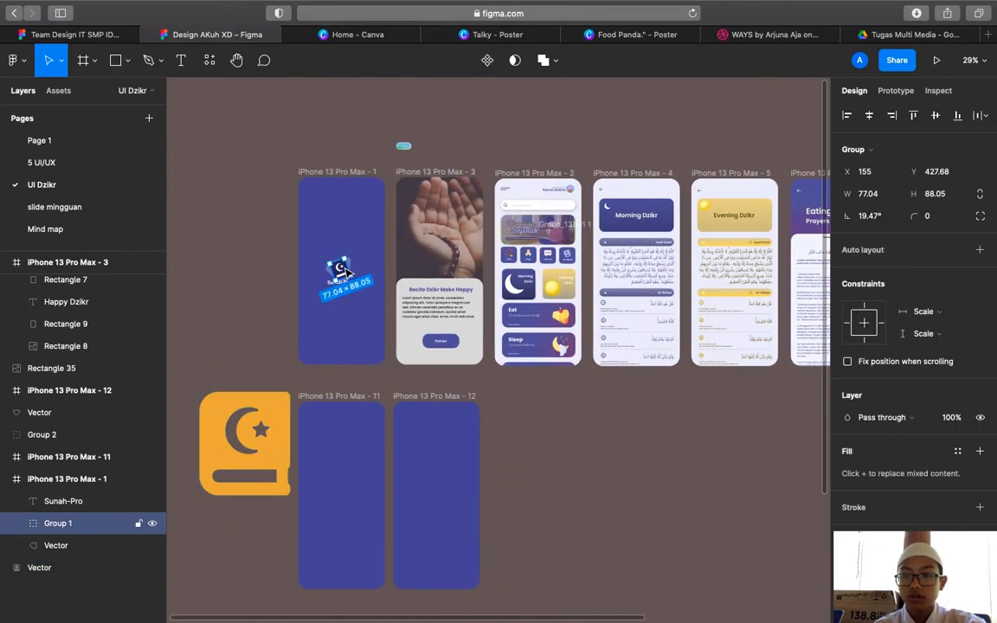
pyautogui.click(485, 309)
pyautogui.click(268, 447)
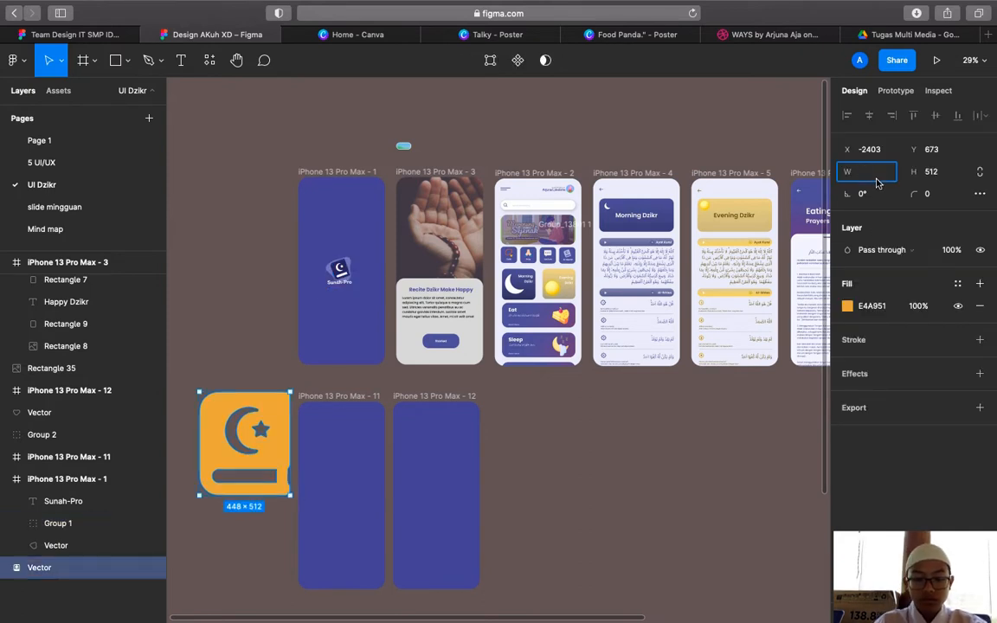
pyautogui.moveTo(200, 393); pyautogui.dragTo(271, 490)
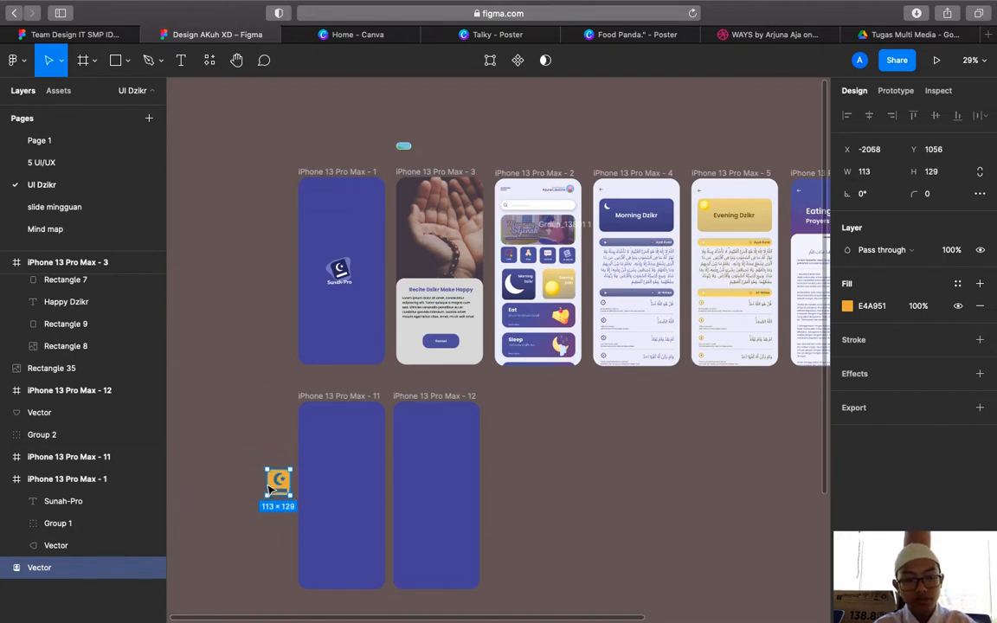
pyautogui.click(283, 460)
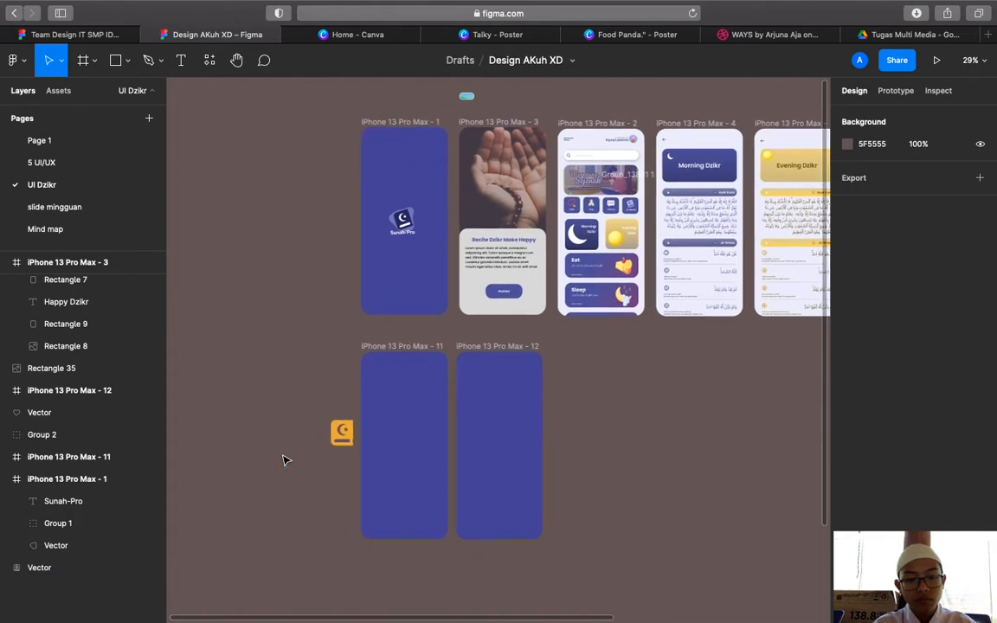
# Draw a 110×110 square over the book icon and send it to the back
pyautogui.scroll(5, 283, 460)
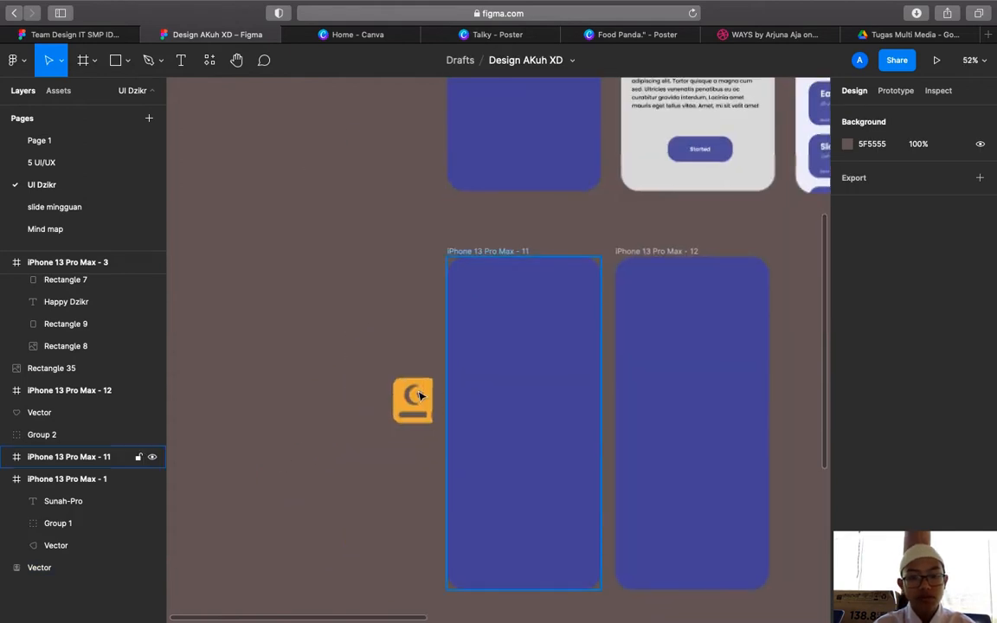
pyautogui.click(421, 395)
pyautogui.click(411, 357)
pyautogui.scroll(2, 411, 357)
pyautogui.scroll(2, 411, 357)
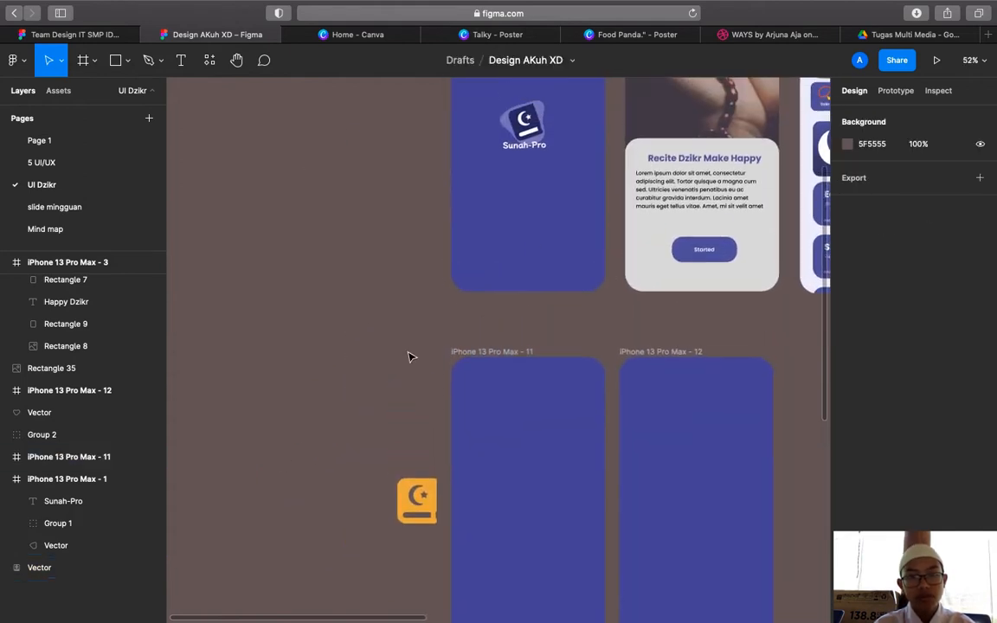
pyautogui.click(116, 61)
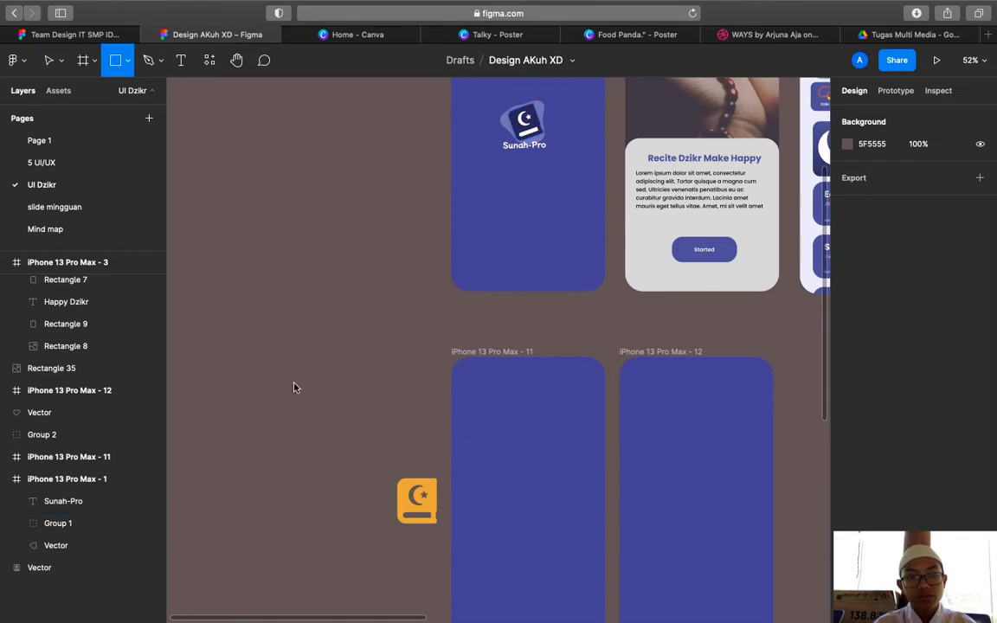
pyautogui.moveTo(398, 479); pyautogui.dragTo(437, 524)
pyautogui.rightClick(422, 506)
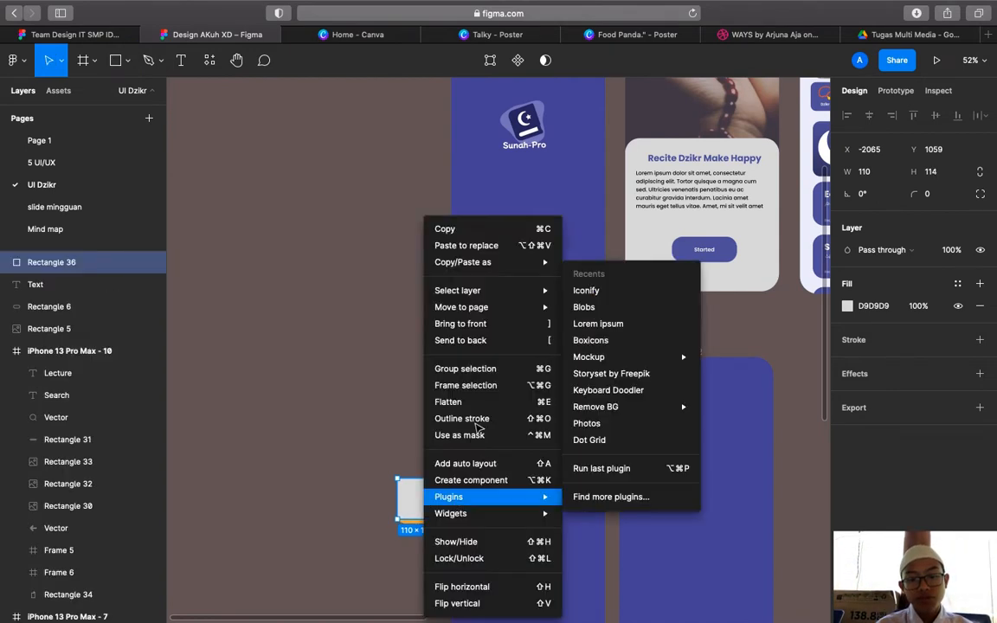
pyautogui.click(472, 340)
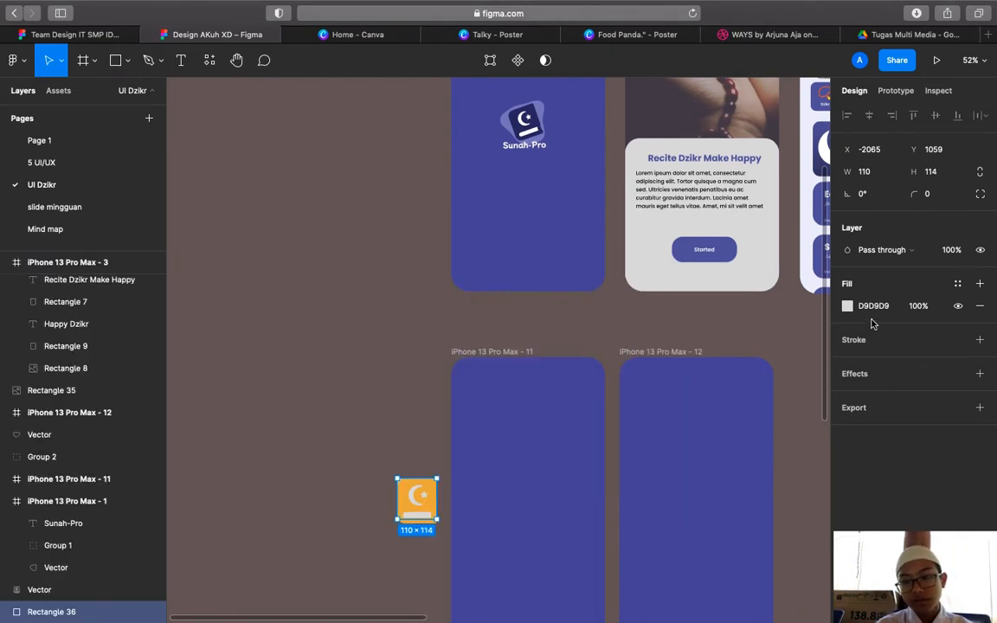
# Fill the square white (FFFFFF) and resize it to 96×100
pyautogui.click(847, 307)
pyautogui.moveTo(765, 326); pyautogui.dragTo(546, 229)
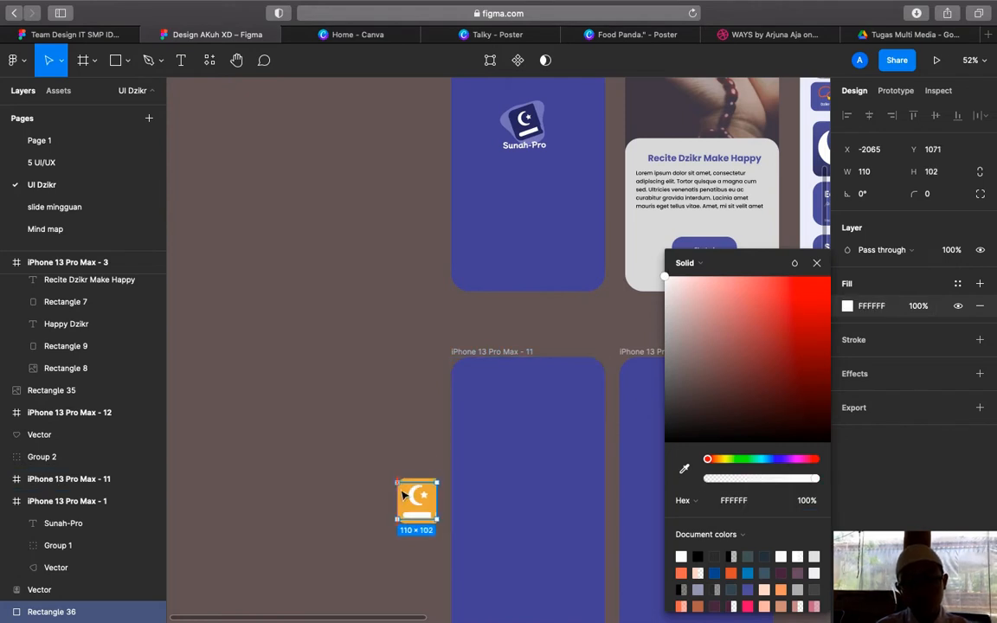
pyautogui.moveTo(404, 492); pyautogui.dragTo(410, 486)
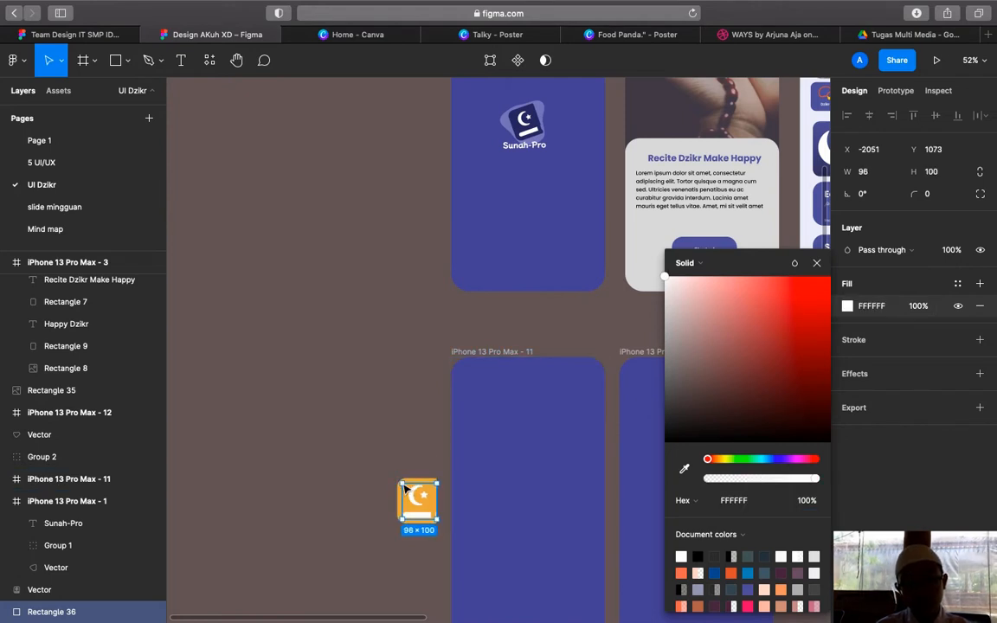
pyautogui.click(450, 509)
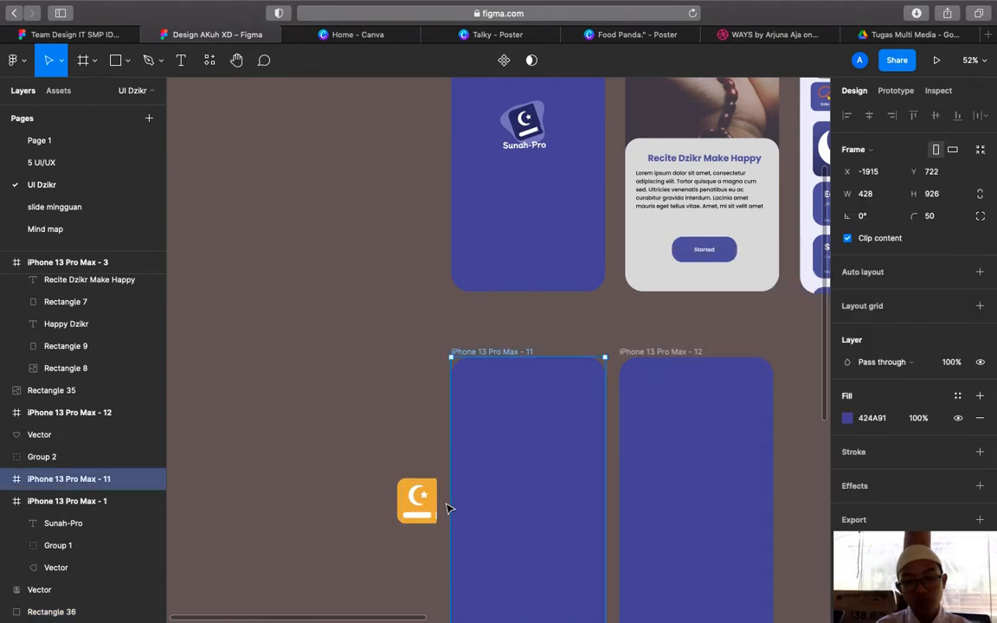
pyautogui.scroll(5, 448, 507)
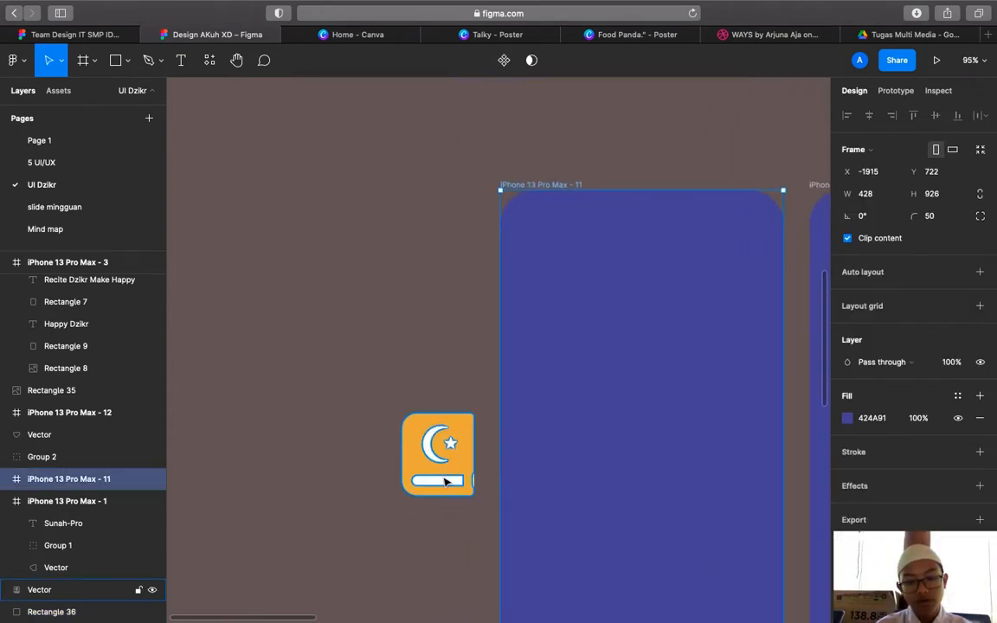
pyautogui.click(451, 485)
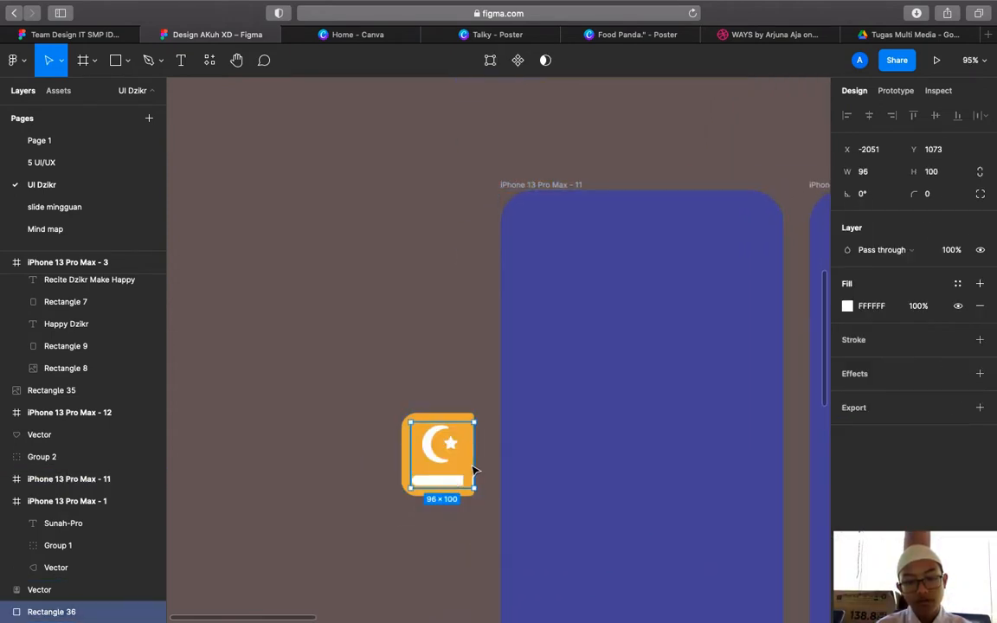
pyautogui.click(488, 471)
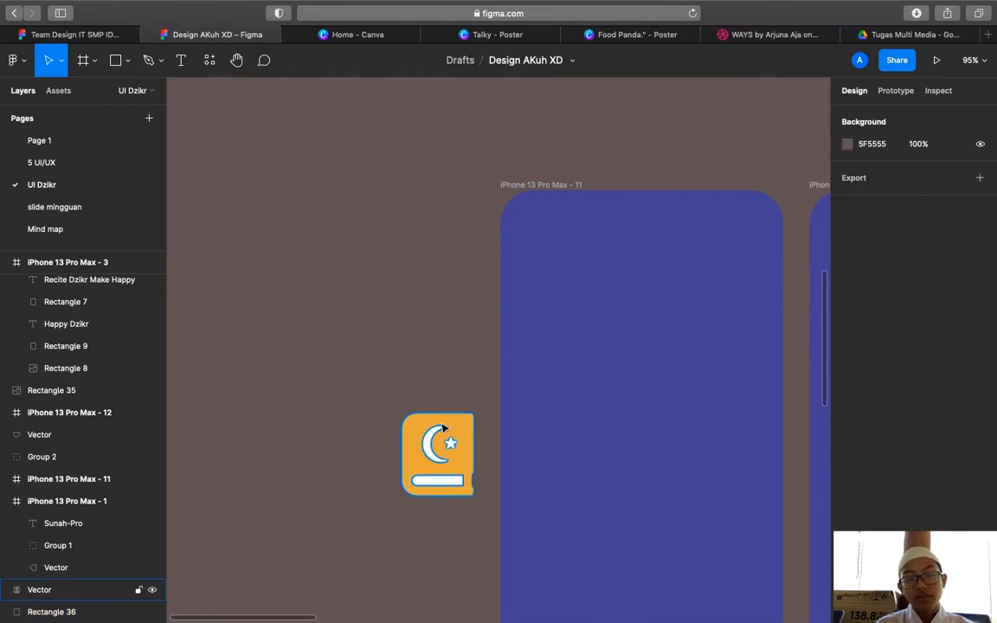
# Change the book icon's fill from orange to the logo's dark navy #222A5B
pyautogui.click(469, 428)
pyautogui.scroll(3, 770, 385)
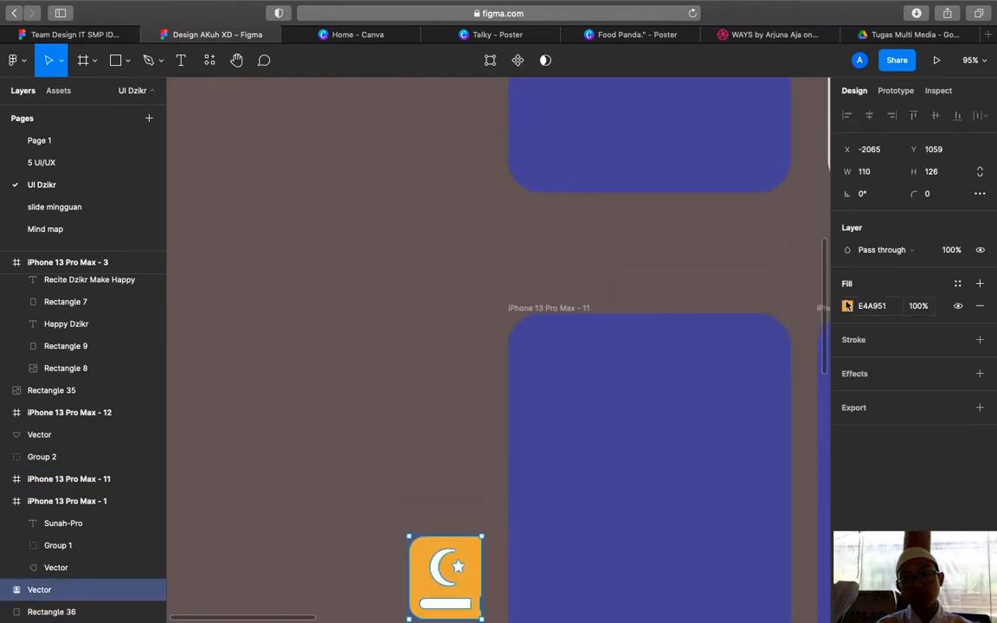
pyautogui.click(847, 305)
pyautogui.click(684, 471)
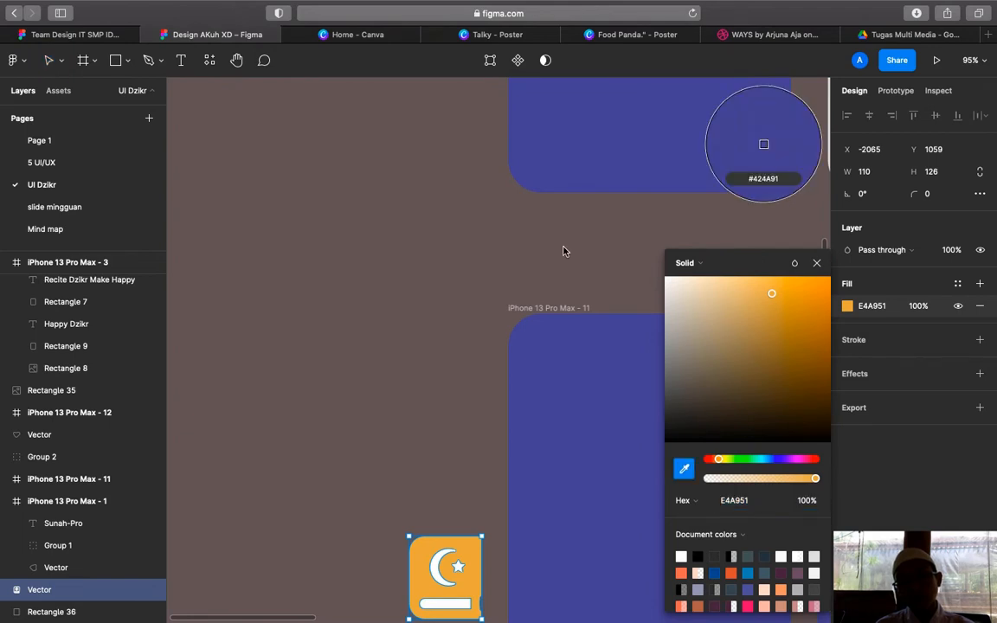
pyautogui.scroll(5, 563, 249)
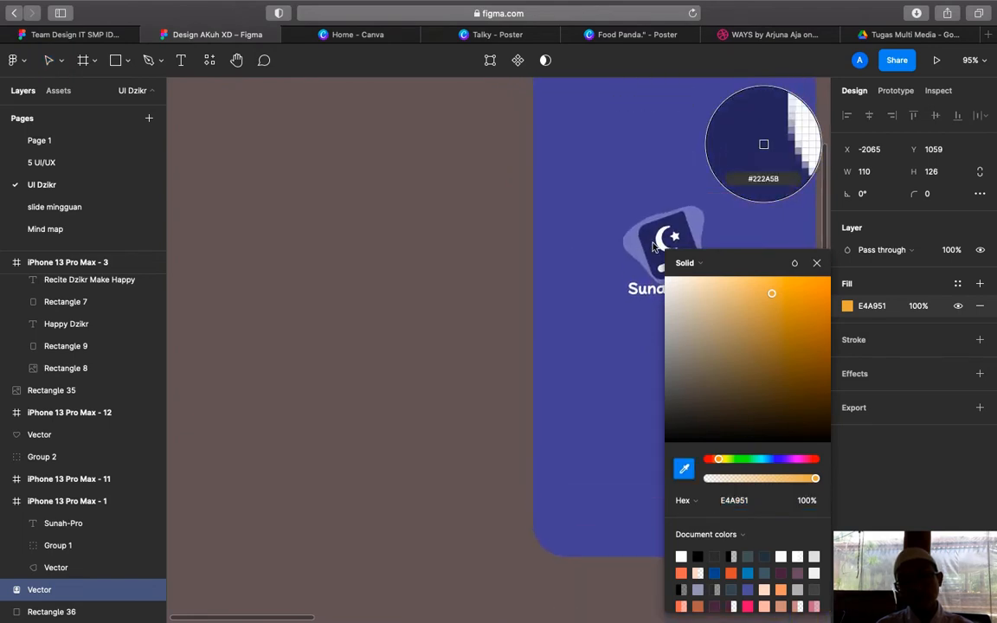
pyautogui.click(590, 223)
# Group the navy book icon and white square as Group 15
pyautogui.scroll(-3, 519, 285)
pyautogui.scroll(-5, 500, 294)
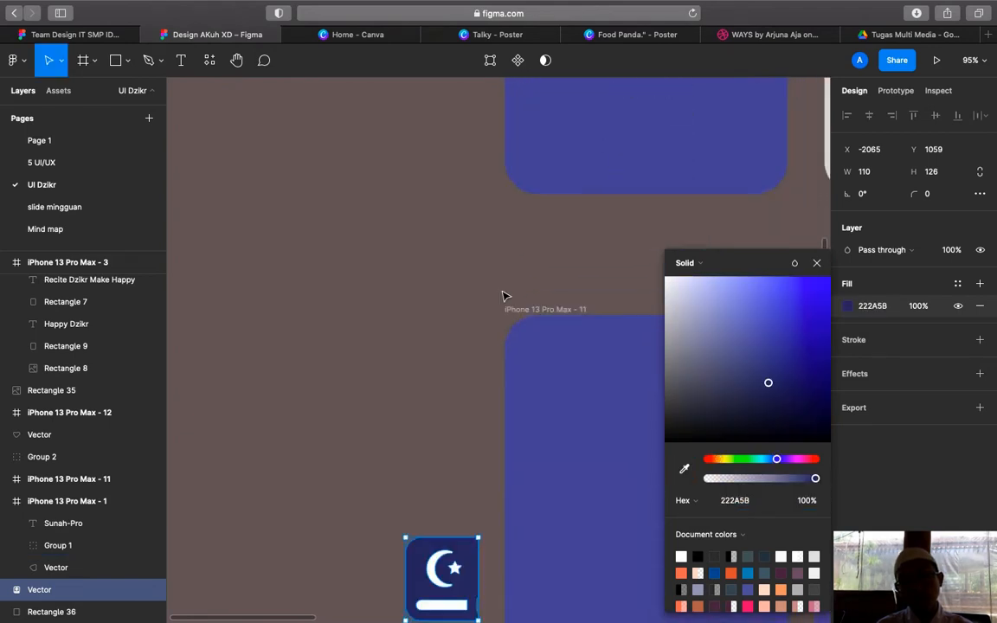
pyautogui.press('Escape')
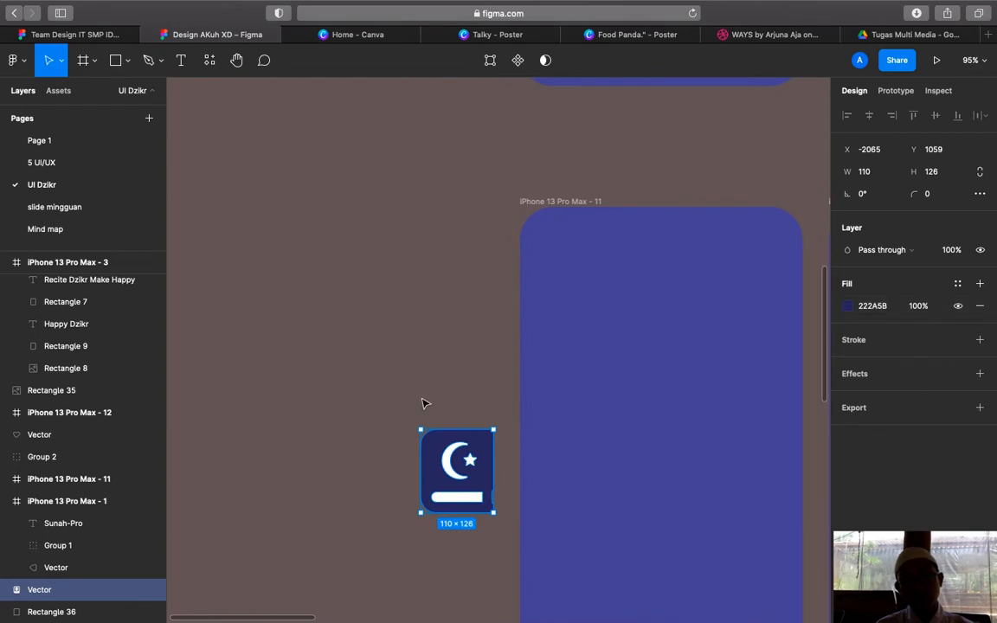
pyautogui.moveTo(356, 346); pyautogui.dragTo(467, 489)
pyautogui.rightClick(468, 489)
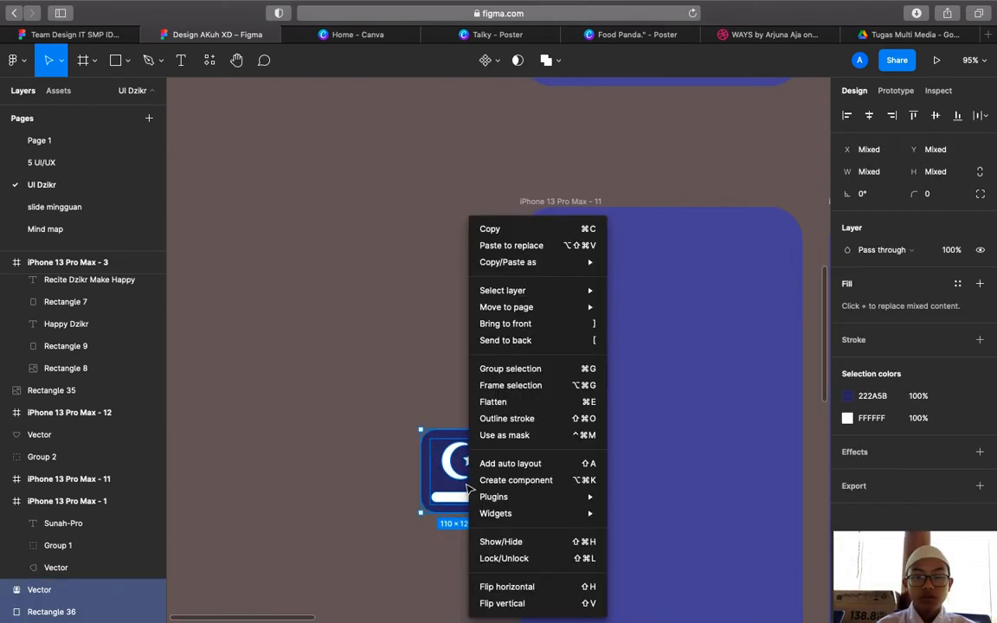
pyautogui.press('super+g')
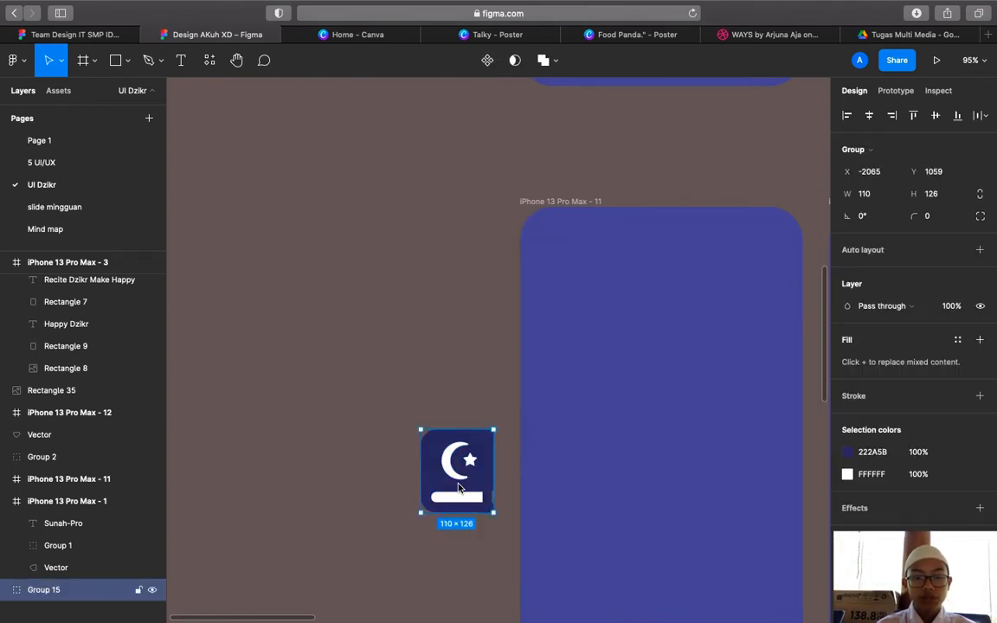
# Move Group 15 into iPhone 13 Pro Max - 11 and shrink it to about 73×84
pyautogui.moveTo(451, 496); pyautogui.dragTo(657, 535)
pyautogui.hscroll(1, 657, 534)
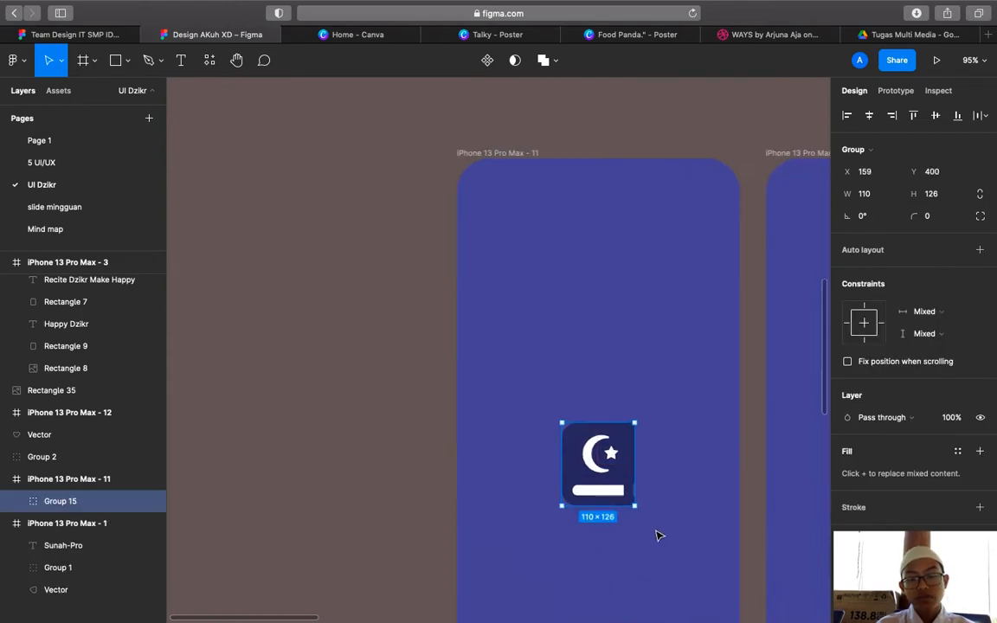
pyautogui.scroll(-5, 657, 535)
pyautogui.scroll(-1, 657, 535)
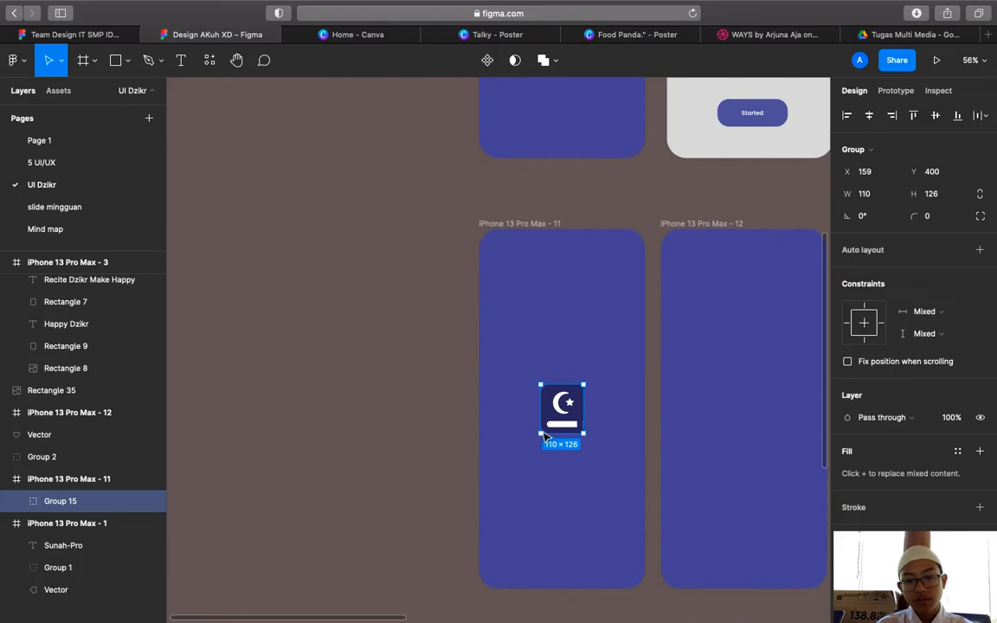
pyautogui.moveTo(544, 437); pyautogui.dragTo(568, 411)
# Drag the 156×129 lilac blob (#7178B5) into iPhone 13 Pro Max - 11 over the book icon
pyautogui.click(484, 391)
pyautogui.scroll(5, 485, 392)
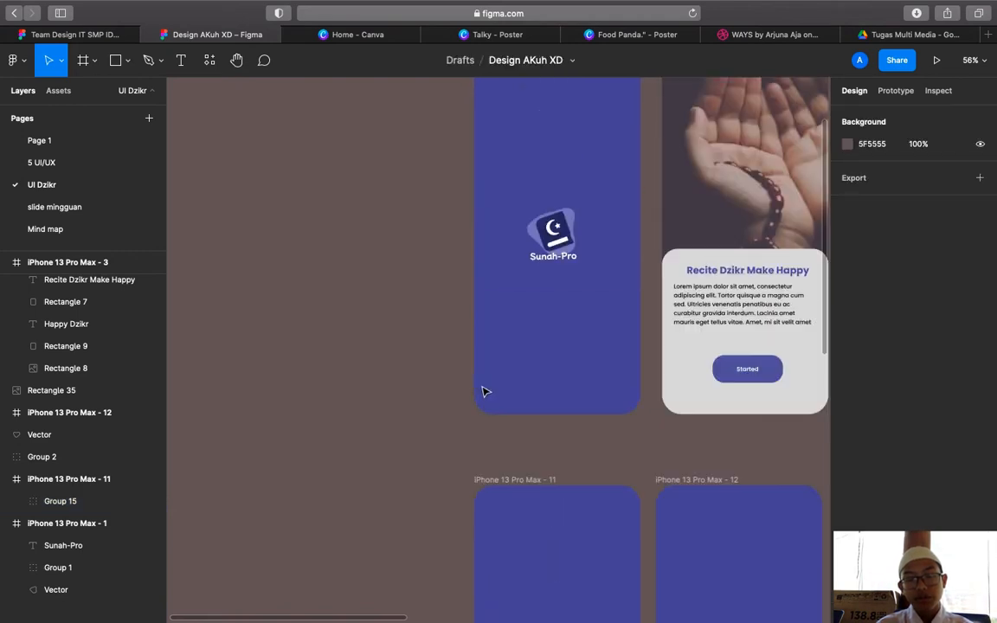
pyautogui.scroll(-1, 485, 383)
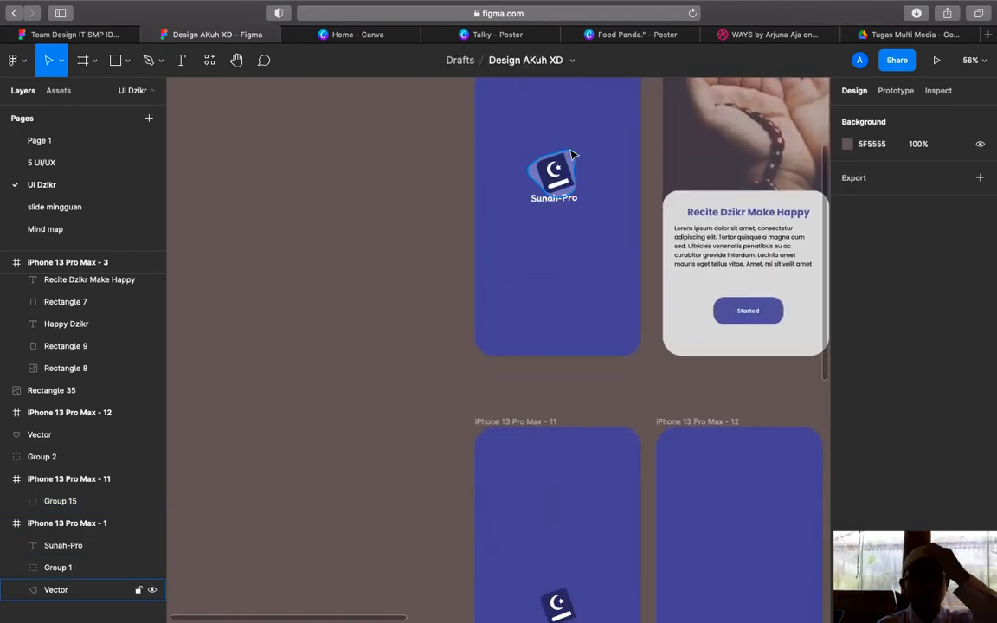
pyautogui.scroll(-8, 541, 312)
pyautogui.scroll(-5, 538, 314)
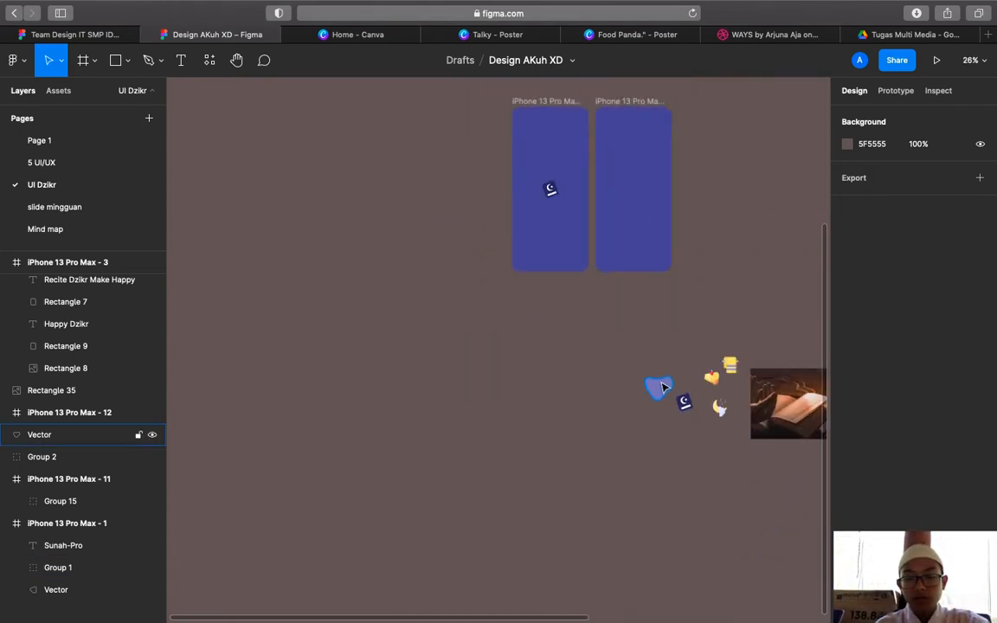
pyautogui.rightClick(507, 355)
pyautogui.moveTo(574, 444)
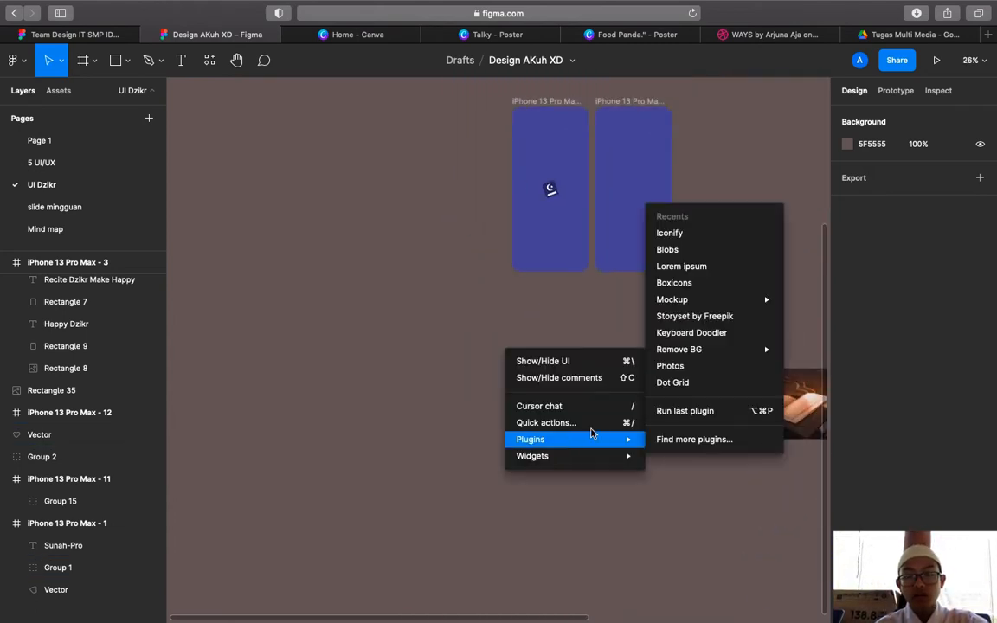
pyautogui.click(589, 292)
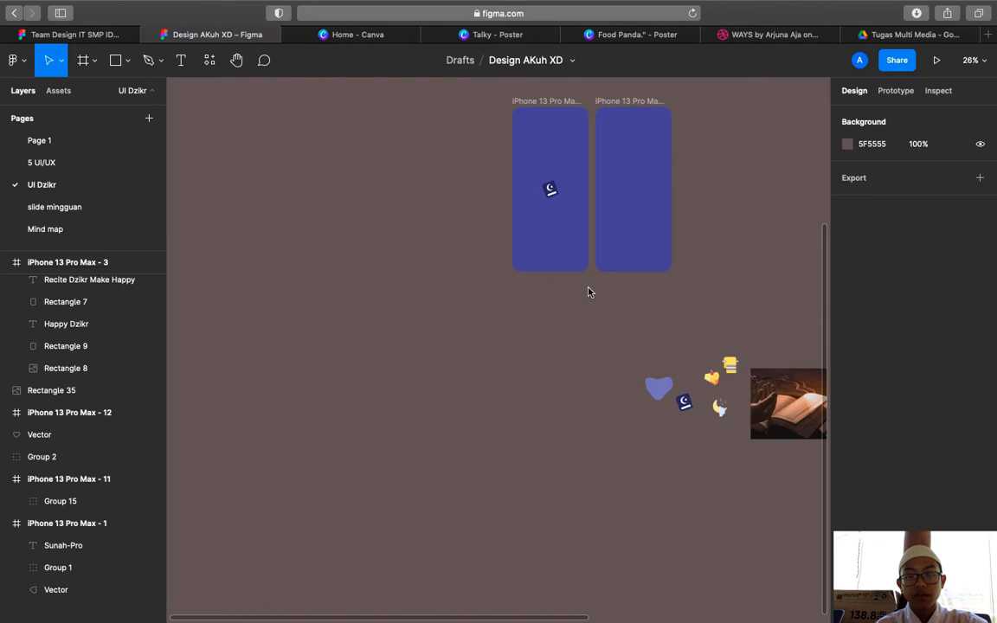
pyautogui.click(661, 391)
pyautogui.scroll(3, 658, 394)
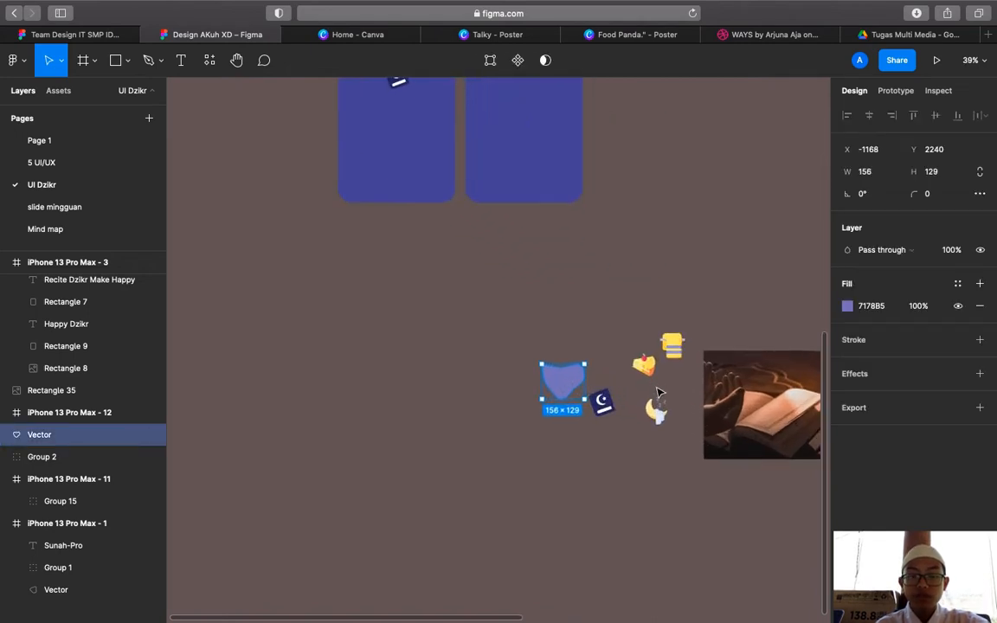
pyautogui.moveTo(568, 386); pyautogui.dragTo(384, 226)
pyautogui.scroll(5, 440, 190)
# Send the lilac blob behind the book icon and enlarge Group 15 slightly
pyautogui.rightClick(384, 218)
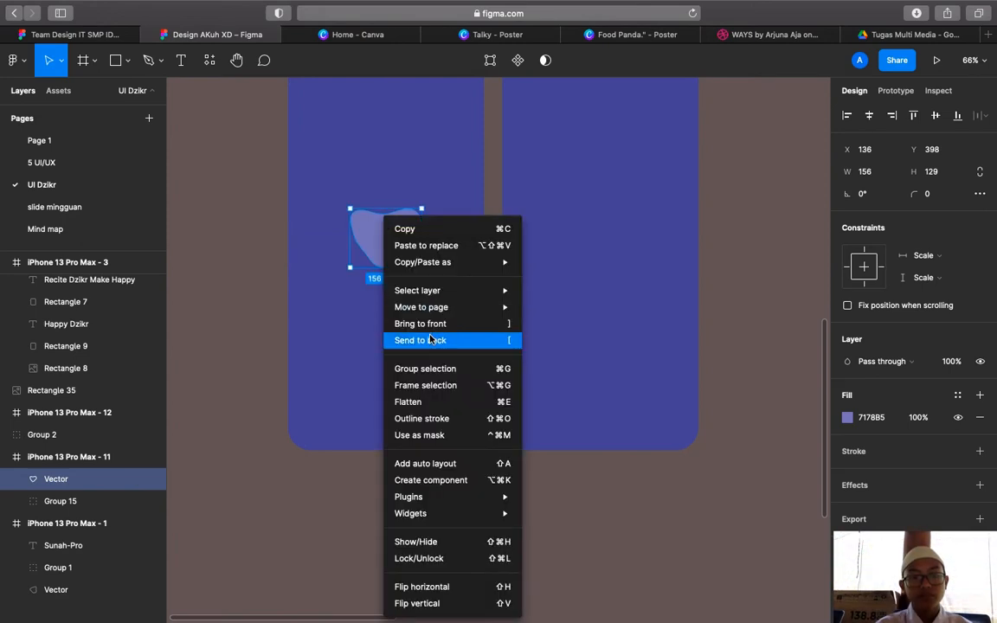
pyautogui.click(430, 339)
pyautogui.click(475, 478)
pyautogui.scroll(2, 475, 478)
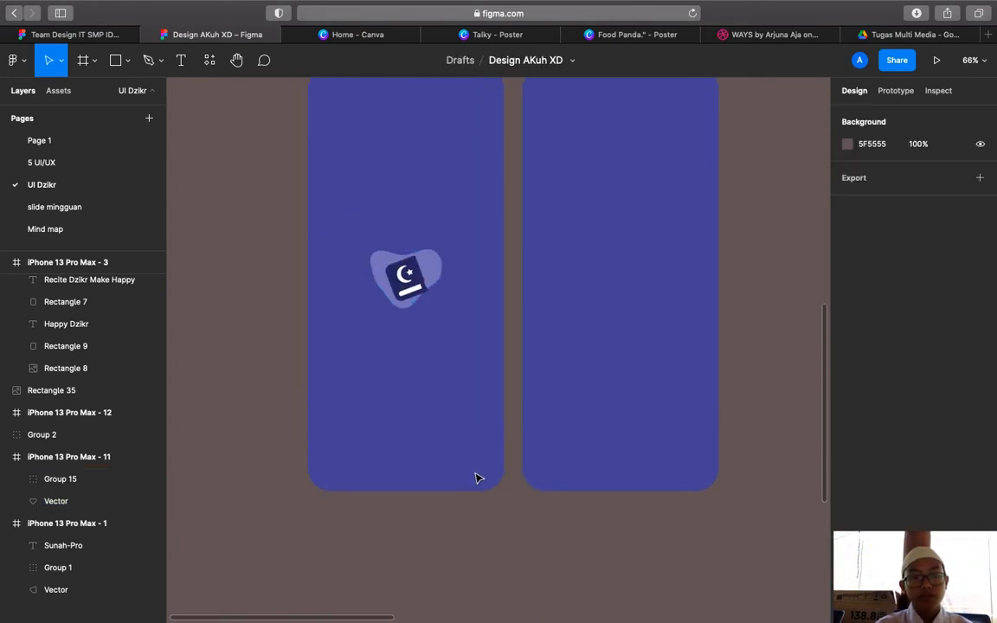
pyautogui.click(408, 267)
pyautogui.moveTo(414, 248); pyautogui.dragTo(410, 284)
# Tilt the lilac blob by about 5.5°
pyautogui.scroll(6, 387, 213)
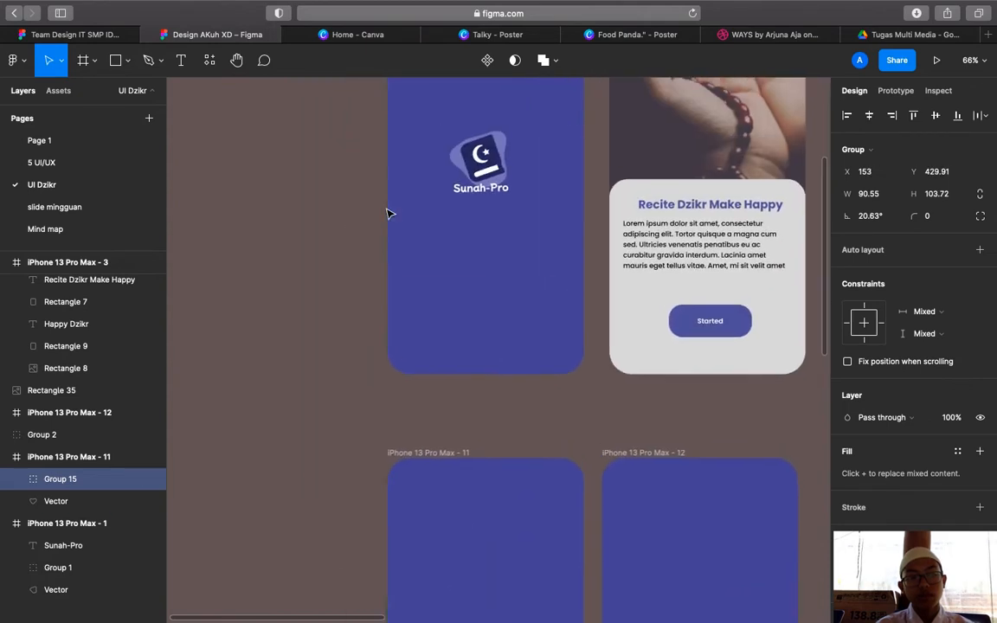
pyautogui.scroll(-5, 428, 328)
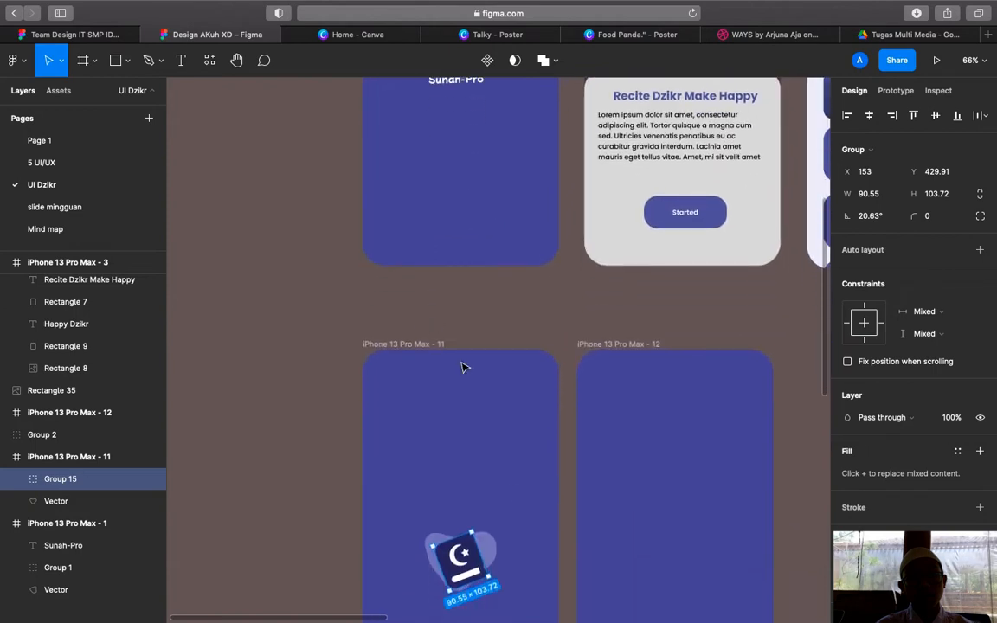
pyautogui.click(498, 540)
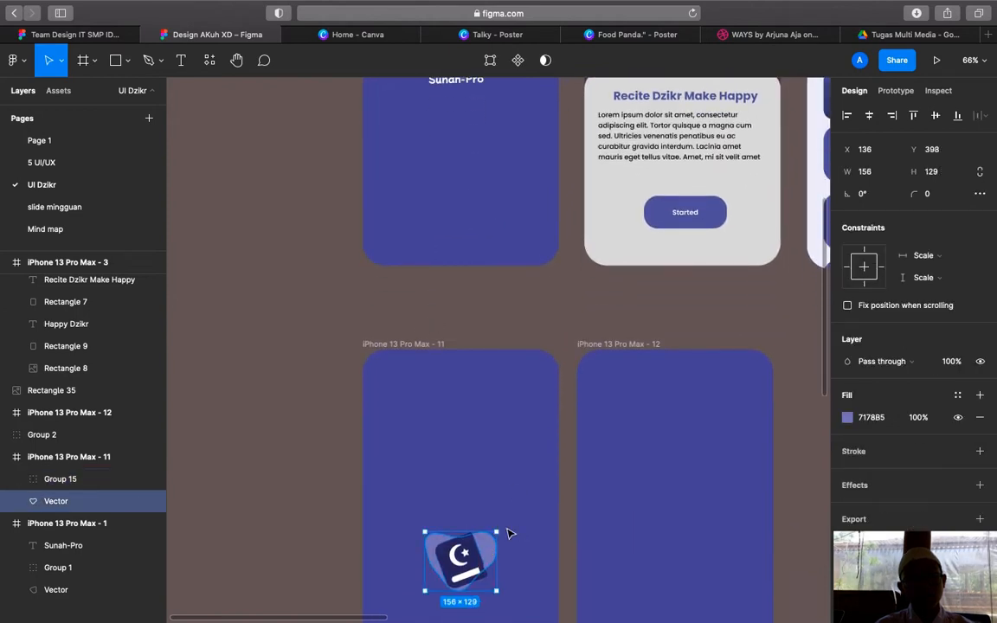
pyautogui.moveTo(509, 534); pyautogui.dragTo(474, 528)
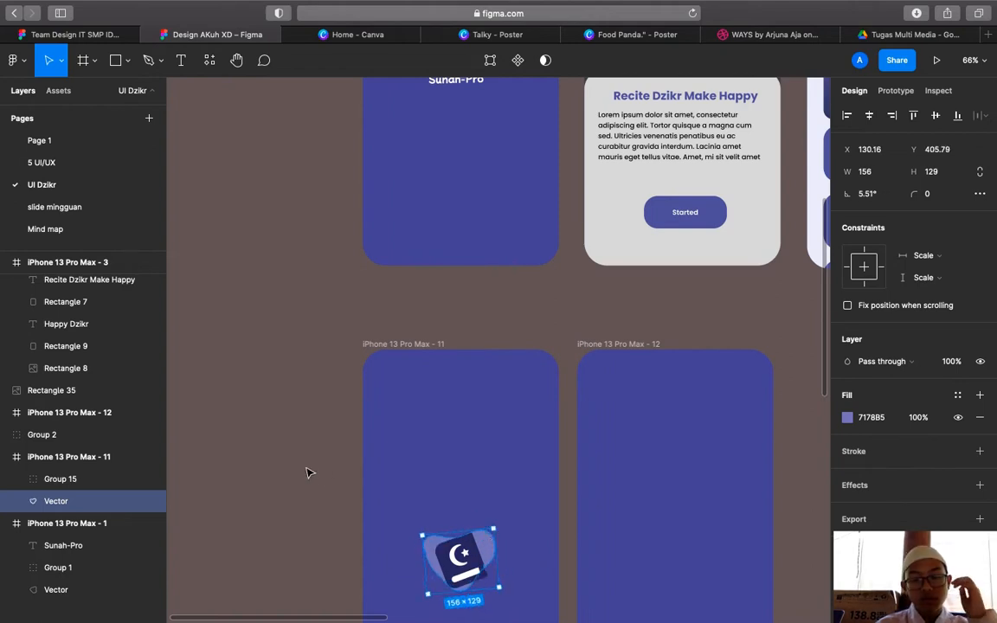
pyautogui.click(280, 426)
# Create a copy of the splash screen's Sunah-Pro title as a new text layer
pyautogui.scroll(2, 461, 205)
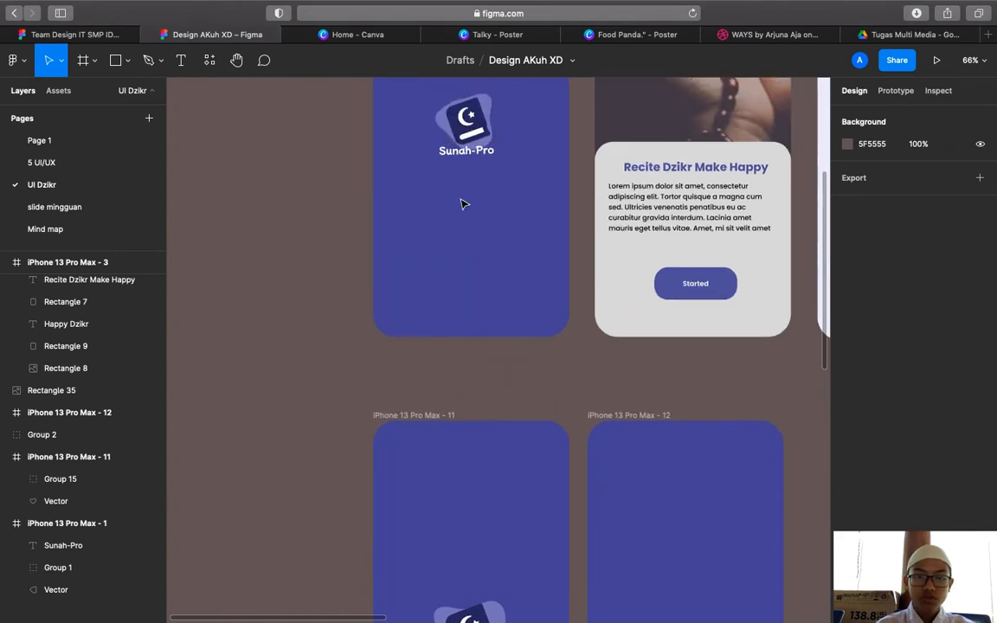
pyautogui.scroll(-10, 518, 436)
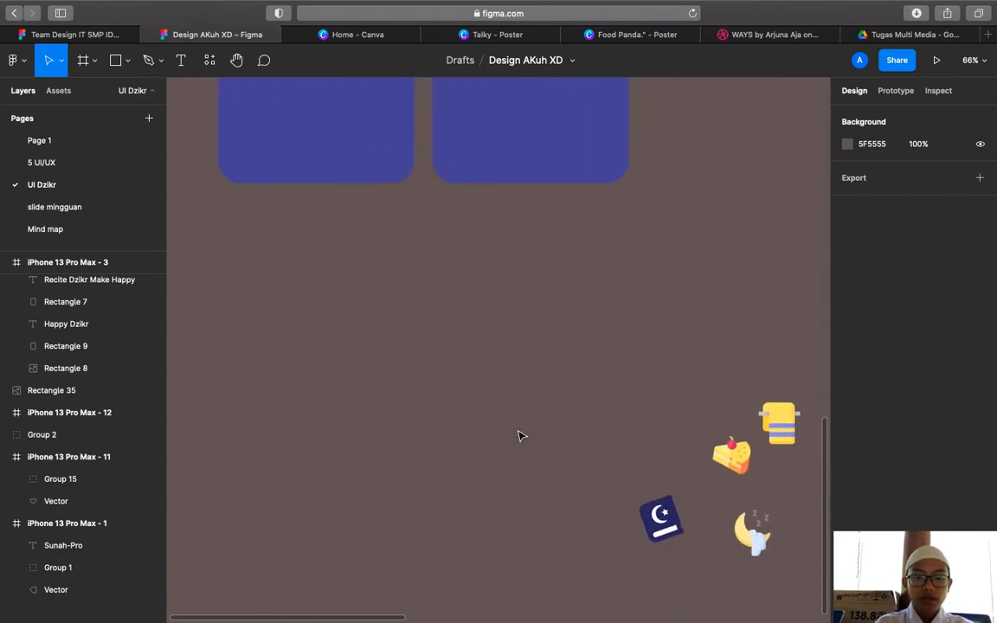
pyautogui.scroll(-5, 519, 435)
pyautogui.hscroll(2, 518, 436)
pyautogui.scroll(5, 626, 402)
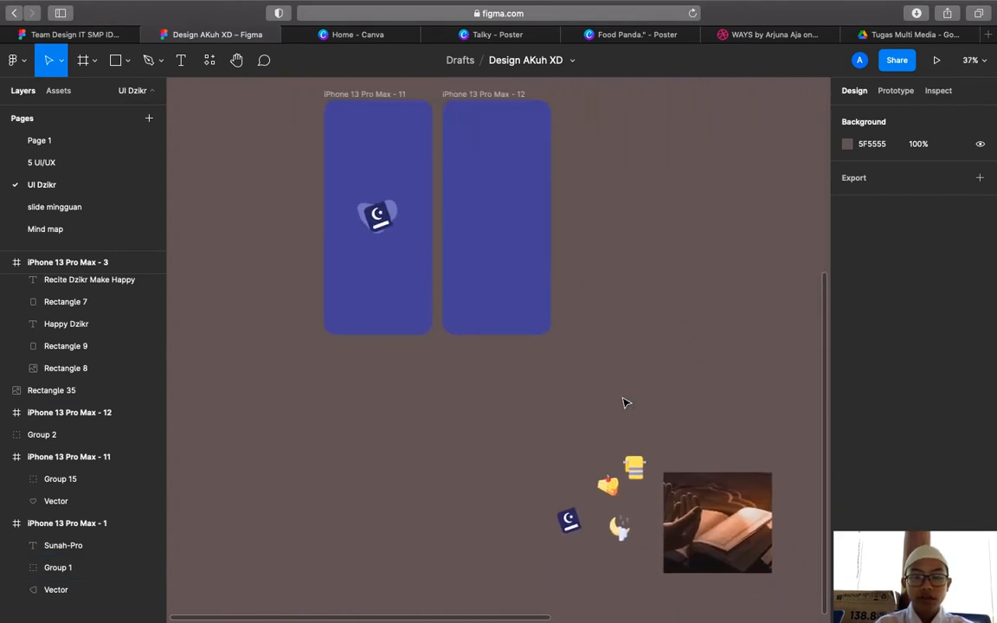
pyautogui.scroll(2, 626, 402)
pyautogui.hscroll(-1, 626, 402)
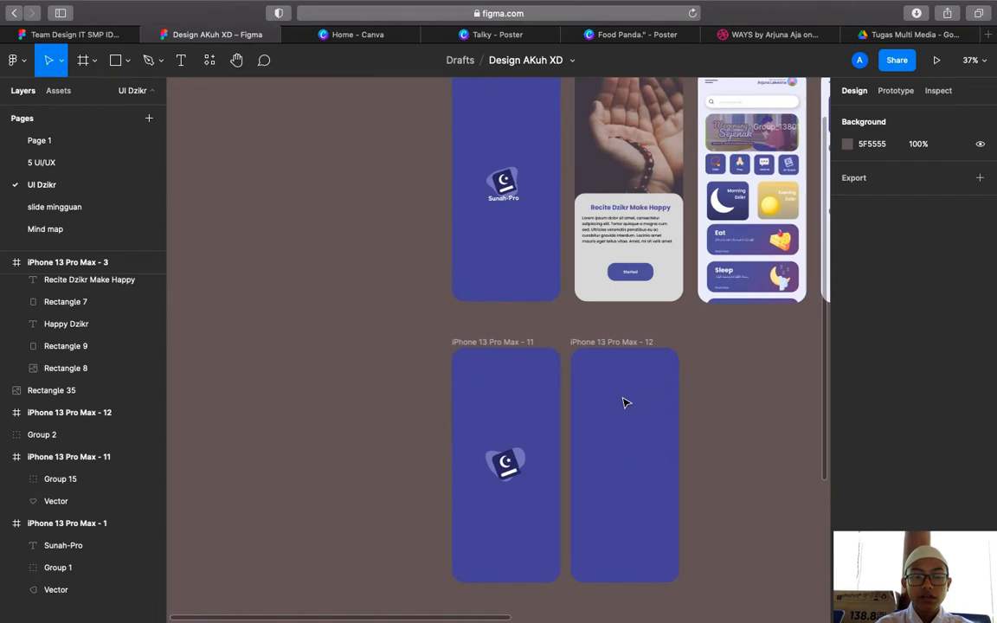
pyautogui.click(507, 197)
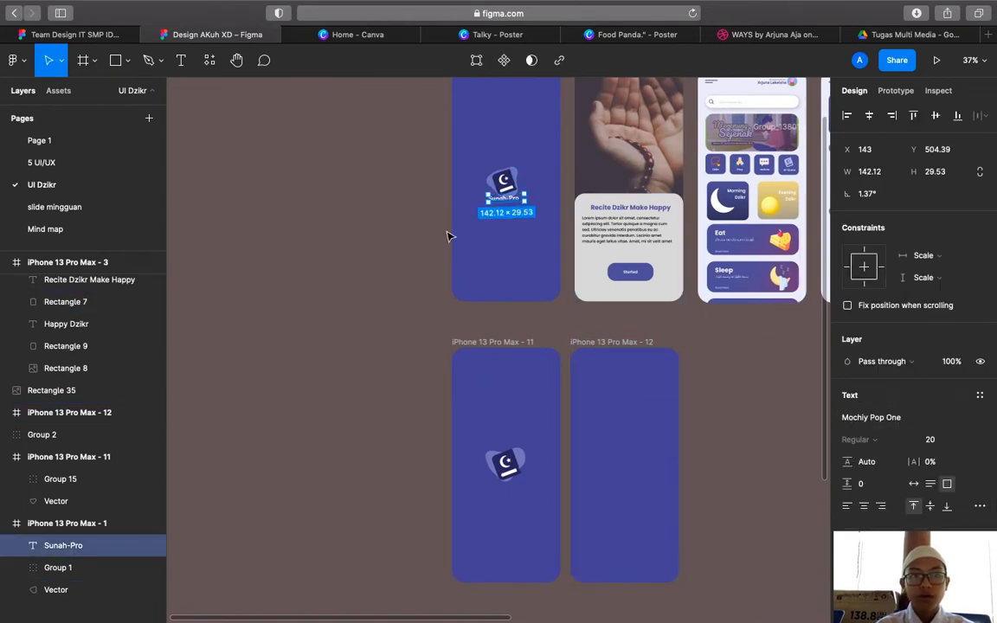
pyautogui.click(181, 59)
pyautogui.click(278, 270)
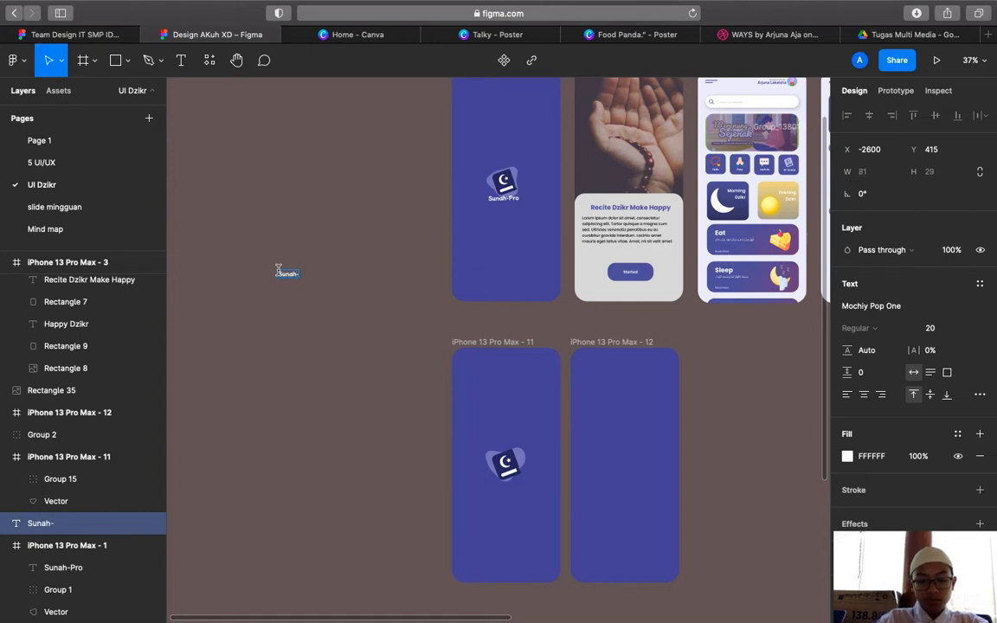
pyautogui.click(296, 271)
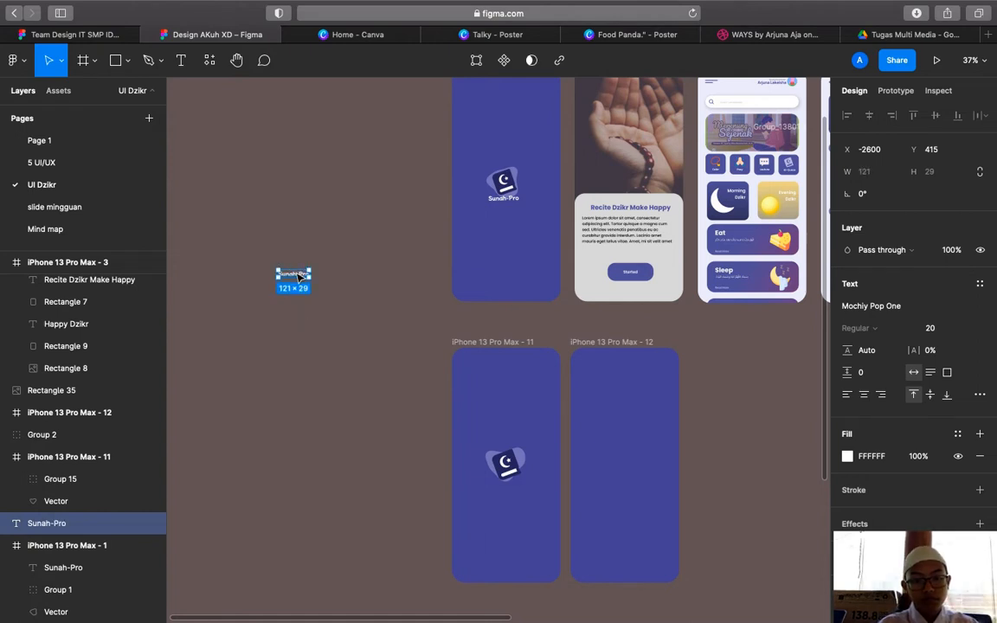
# Place the Sunah-Pro text under the logo and center the trio in iPhone 13 Pro Max - 11
pyautogui.moveTo(298, 275); pyautogui.dragTo(511, 465)
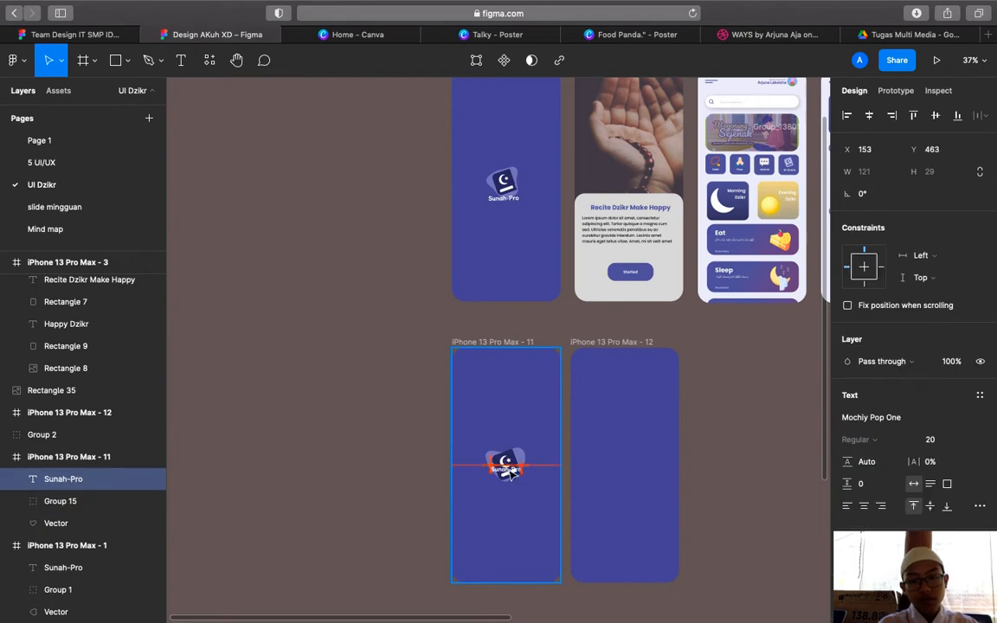
pyautogui.moveTo(512, 484); pyautogui.dragTo(513, 490)
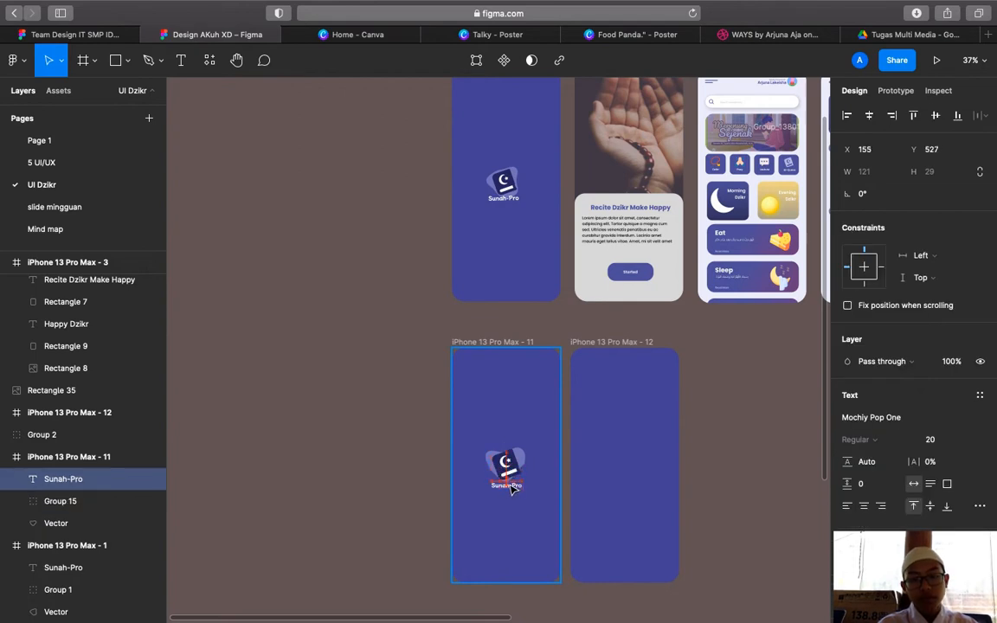
pyautogui.scroll(5, 394, 461)
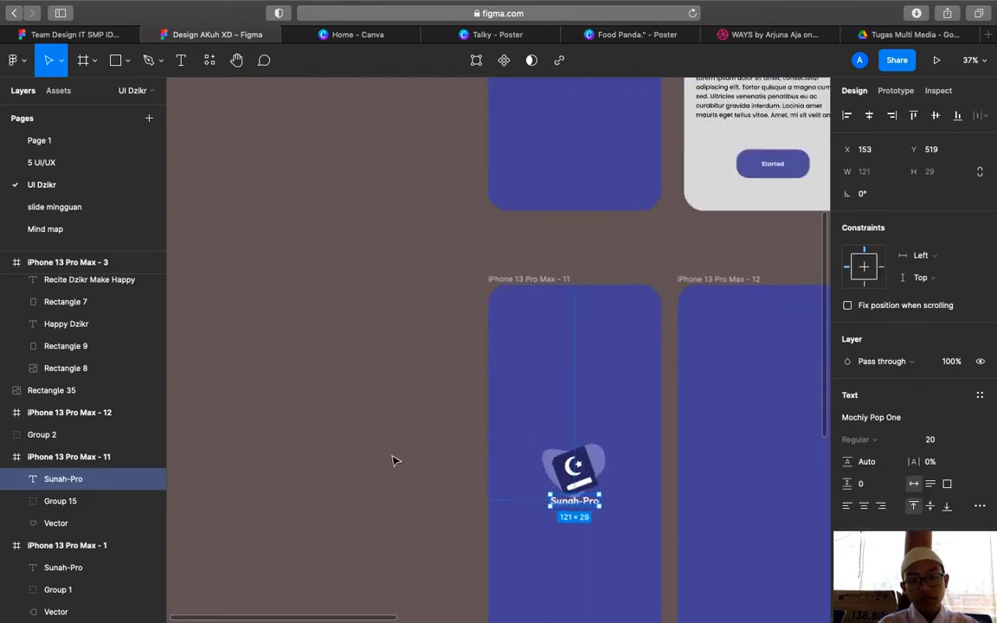
pyautogui.scroll(10, 398, 359)
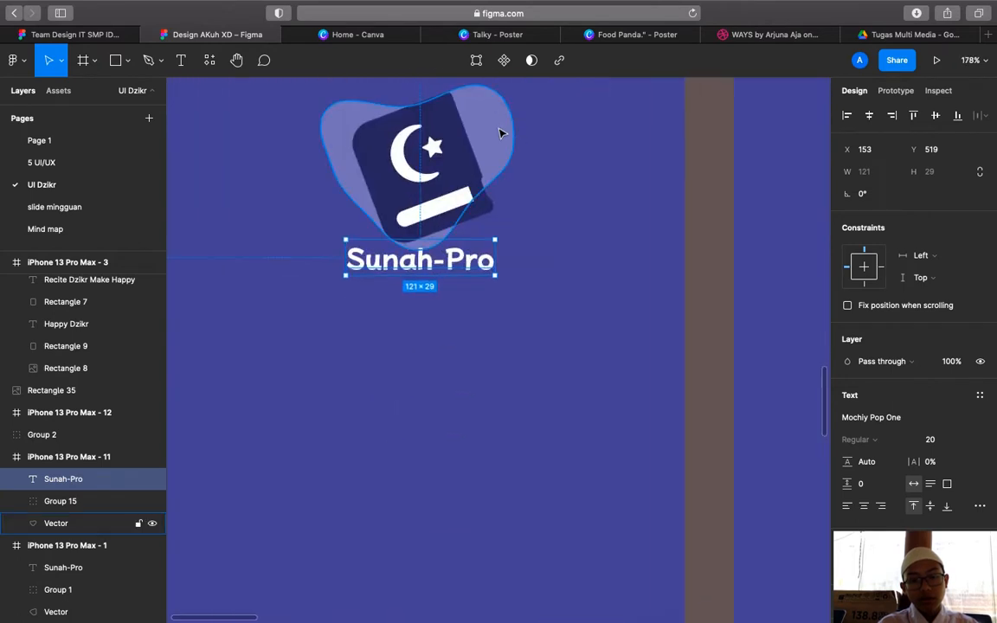
pyautogui.keyDown('shift'); pyautogui.click(461, 167); pyautogui.keyUp('shift')
pyautogui.keyDown('shift'); pyautogui.click(458, 168); pyautogui.keyUp('shift')
pyautogui.scroll(1, 459, 168)
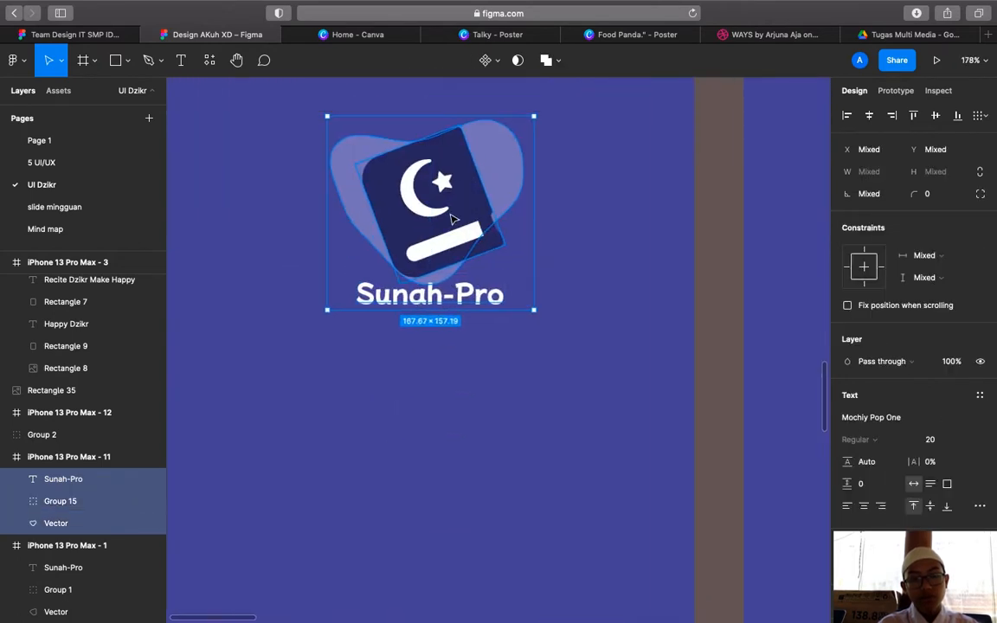
pyautogui.moveTo(451, 219); pyautogui.dragTo(475, 263)
pyautogui.scroll(-5, 450, 209)
pyautogui.scroll(-4, 450, 210)
pyautogui.click(442, 270)
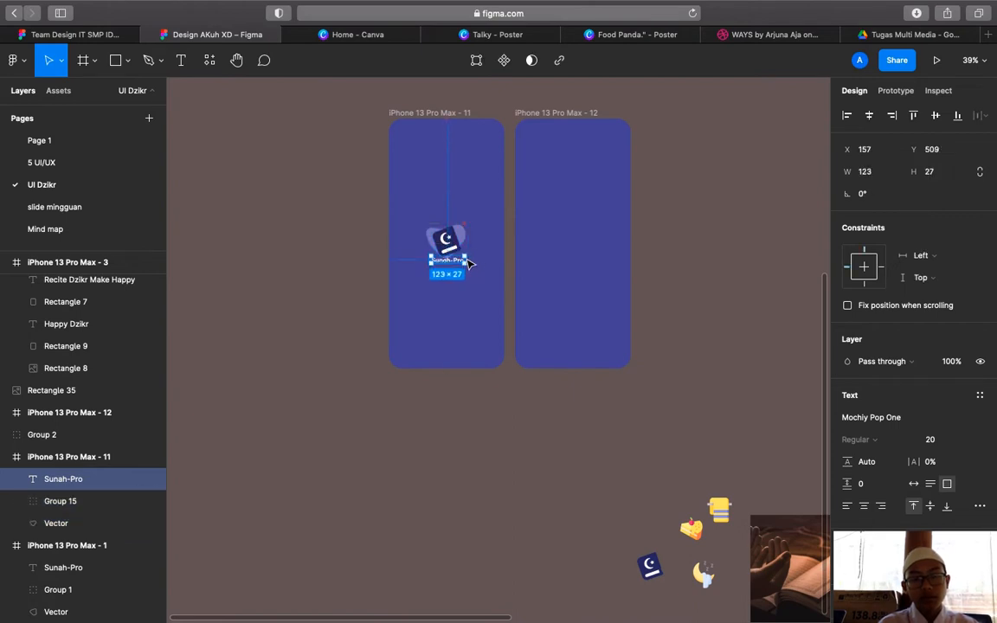
pyautogui.click(320, 301)
pyautogui.hscroll(2, 319, 300)
pyautogui.scroll(-3, 320, 300)
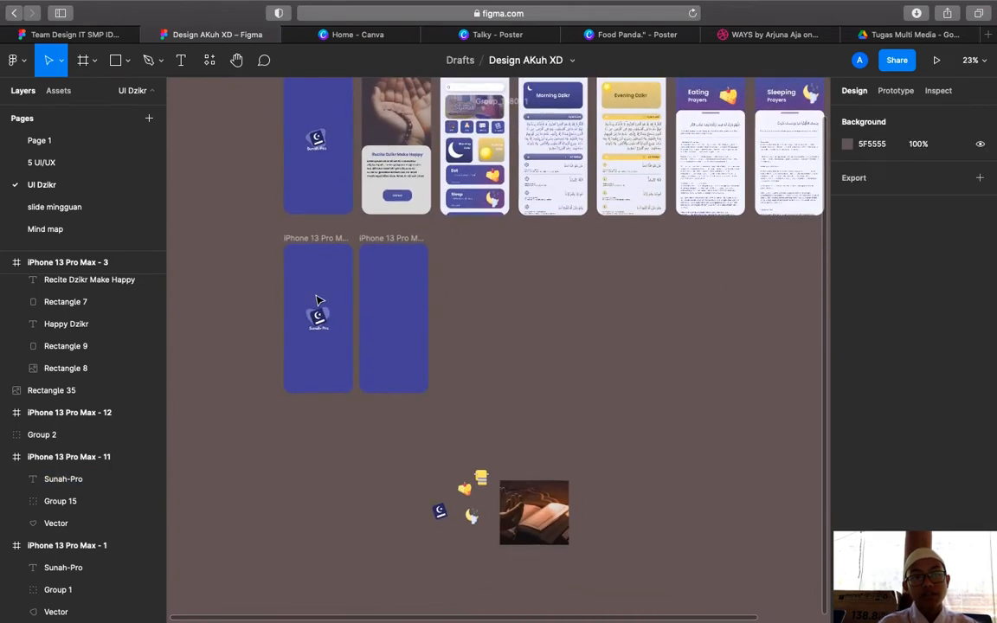
pyautogui.scroll(5, 319, 300)
pyautogui.scroll(3, 318, 305)
pyautogui.scroll(5, 389, 340)
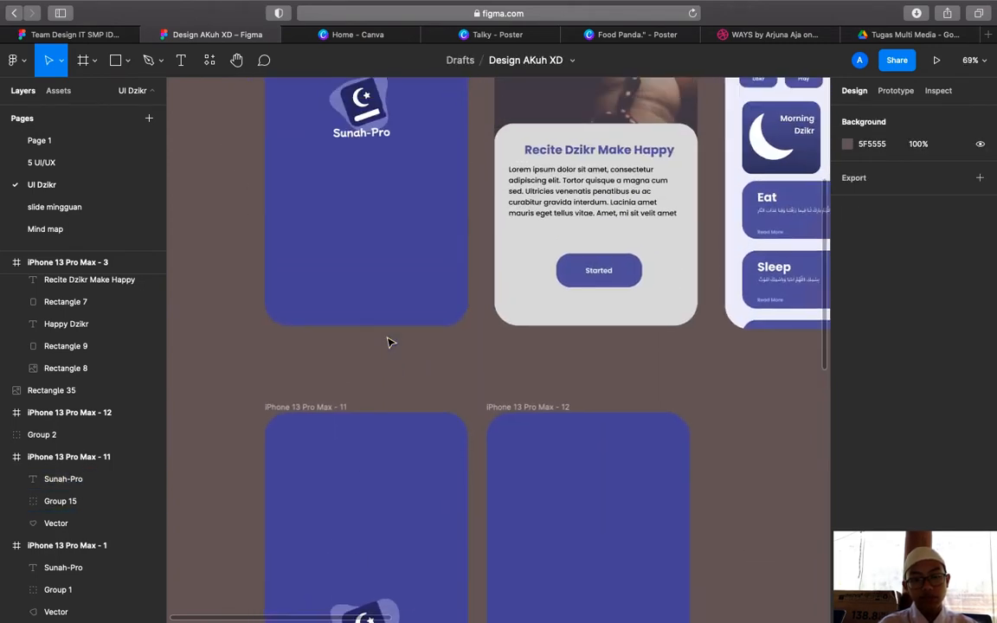
pyautogui.scroll(2, 407, 259)
pyautogui.scroll(-3, 463, 334)
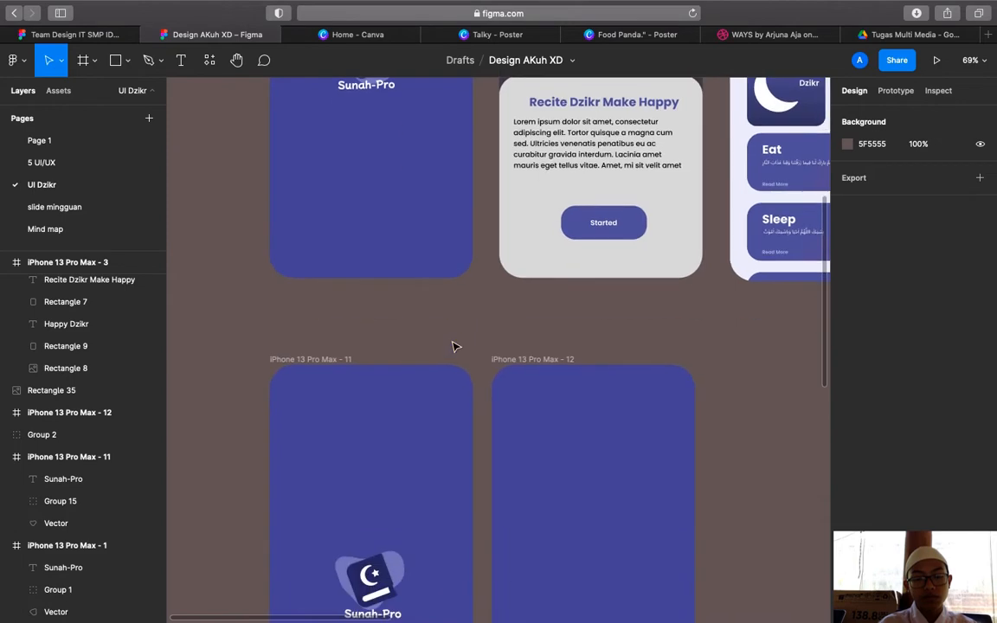
pyautogui.scroll(5, 460, 429)
pyautogui.hscroll(-2, 460, 429)
pyautogui.scroll(-2, 480, 546)
pyautogui.scroll(2, 480, 545)
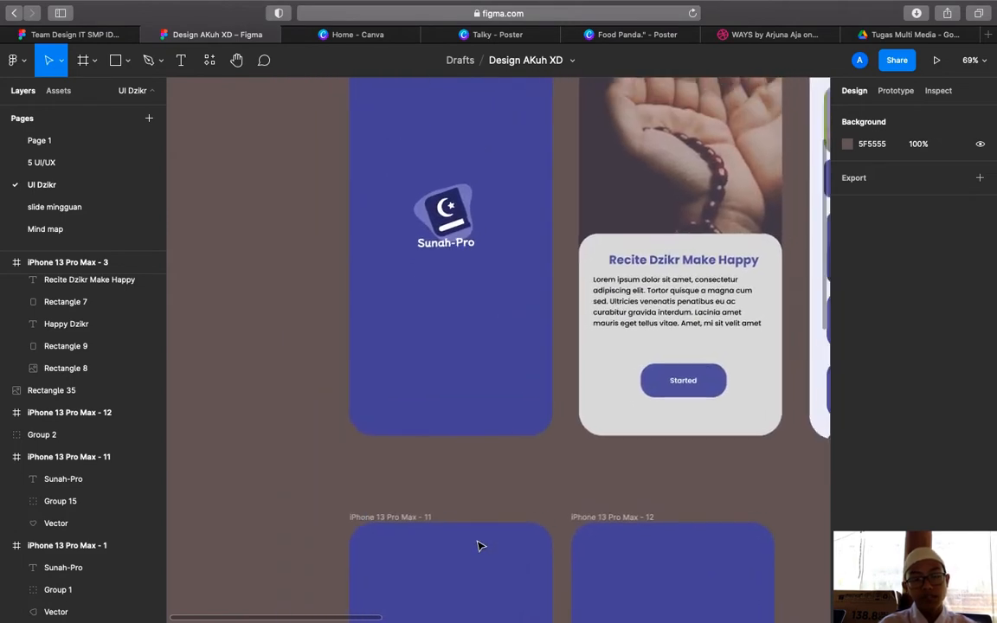
pyautogui.scroll(-4, 480, 545)
pyautogui.scroll(-3, 481, 545)
pyautogui.scroll(-8, 480, 545)
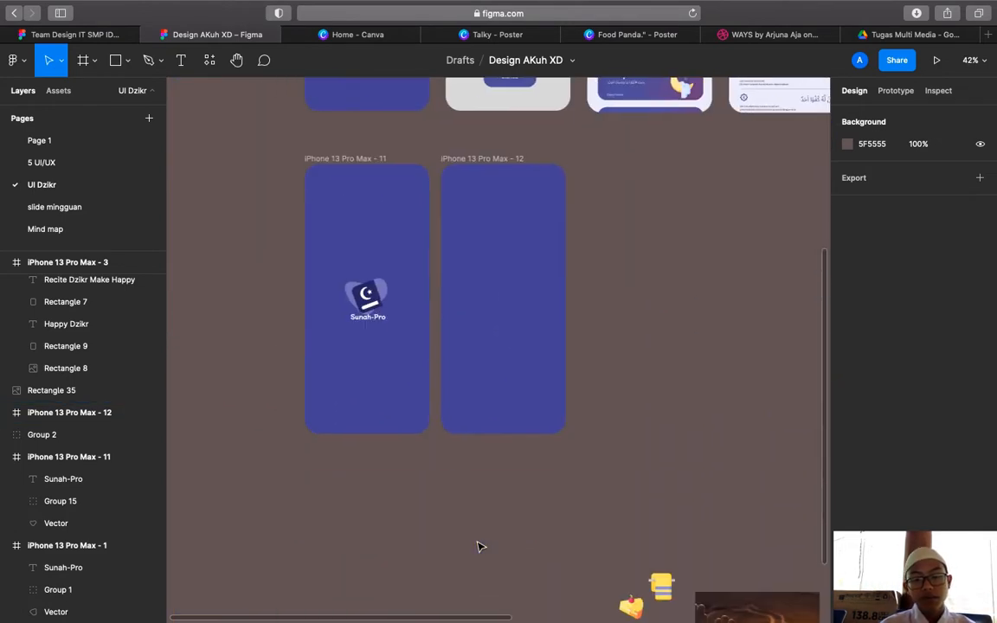
pyautogui.scroll(10, 479, 544)
pyautogui.hscroll(-3, 479, 544)
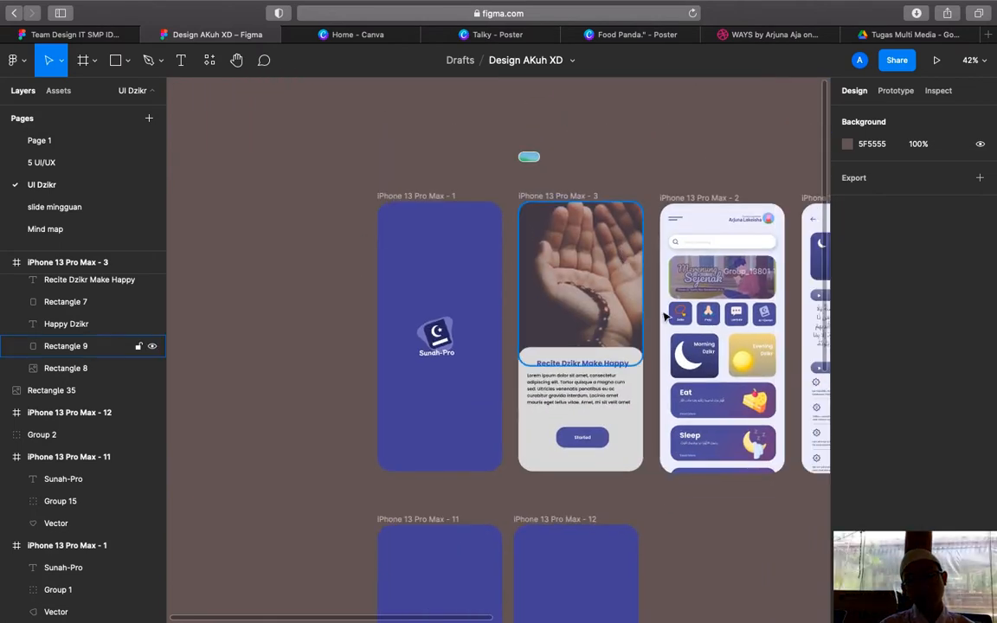
pyautogui.scroll(-2, 554, 229)
pyautogui.hscroll(1, 554, 229)
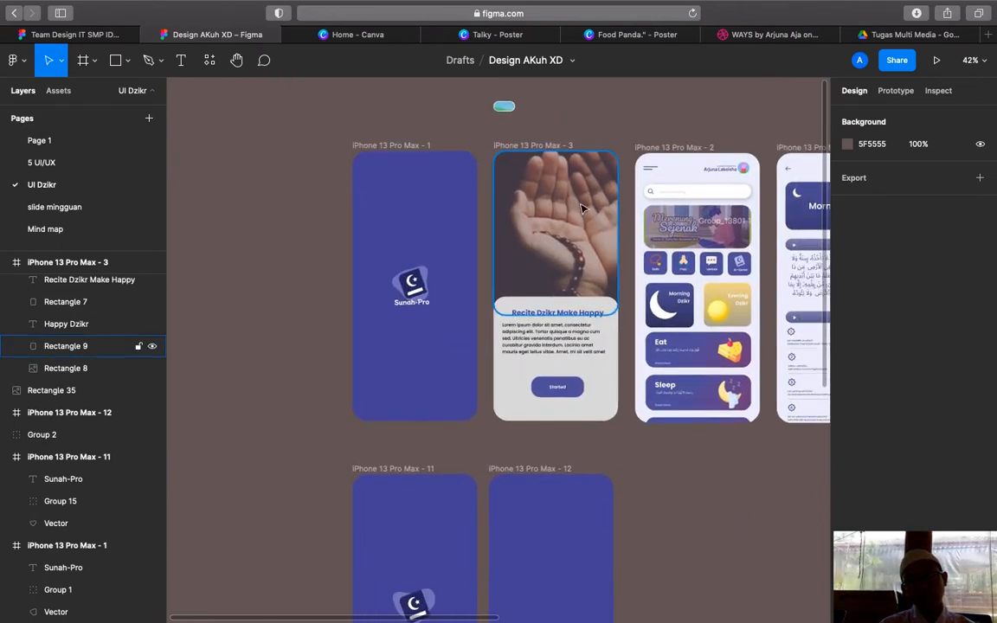
pyautogui.scroll(-6, 608, 256)
pyautogui.scroll(-5, 656, 467)
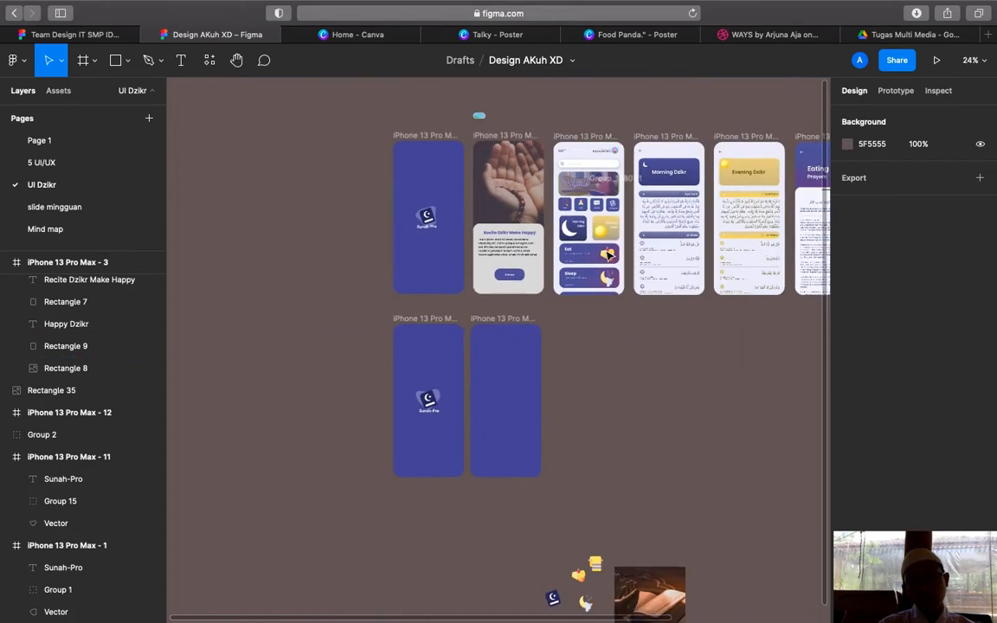
# Move the book-and-hands photo to the top of iPhone 13 Pro Max - 12
pyautogui.click(594, 448)
pyautogui.moveTo(594, 448); pyautogui.dragTo(545, 279)
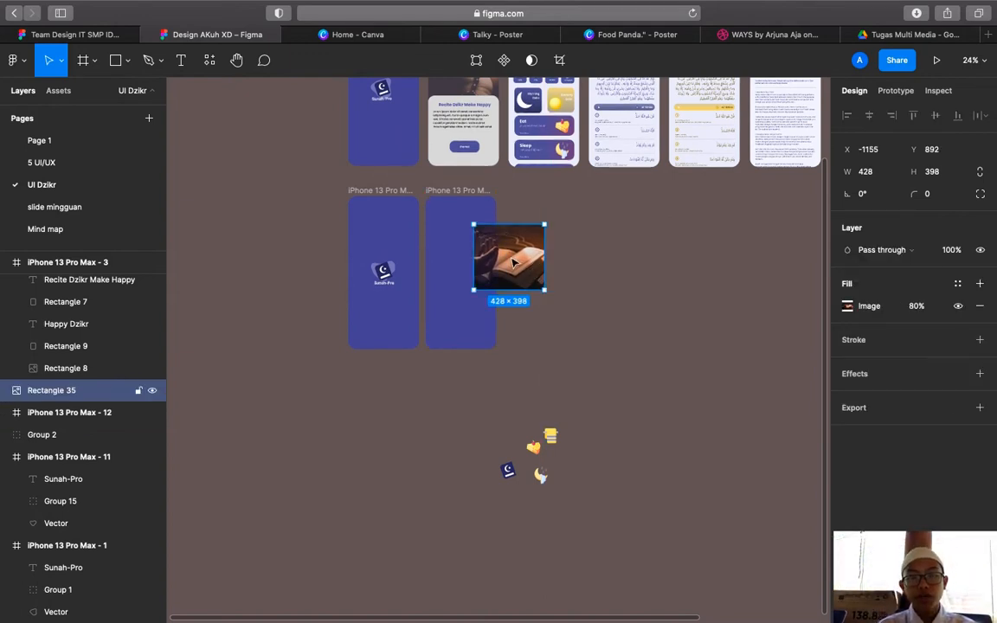
pyautogui.moveTo(512, 262); pyautogui.dragTo(460, 232)
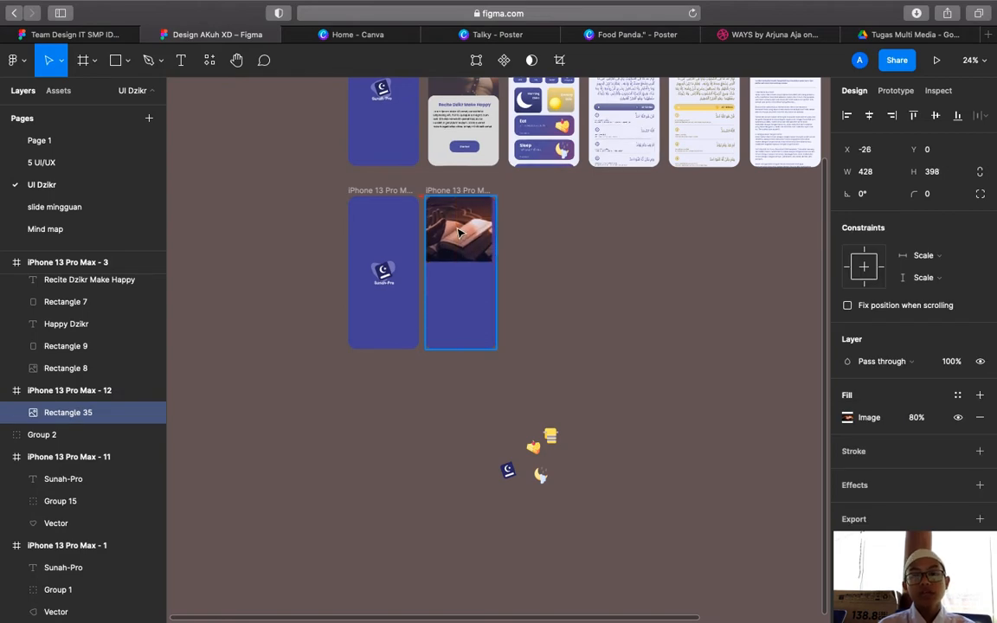
pyautogui.click(547, 266)
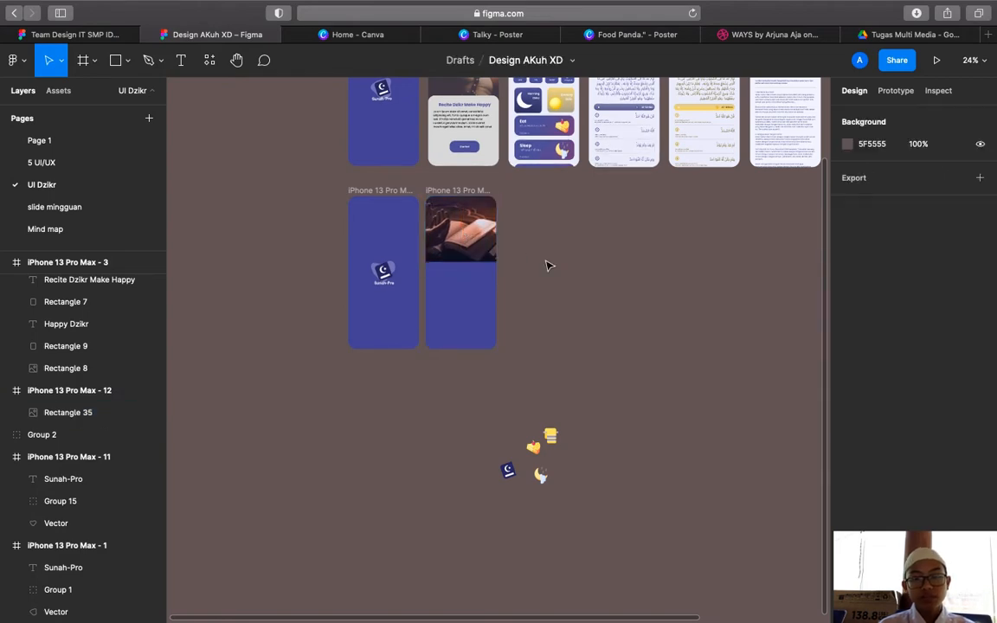
# Stretch the photo taller, to 428×539, by dragging its bottom edge down the frame
pyautogui.scroll(5, 547, 265)
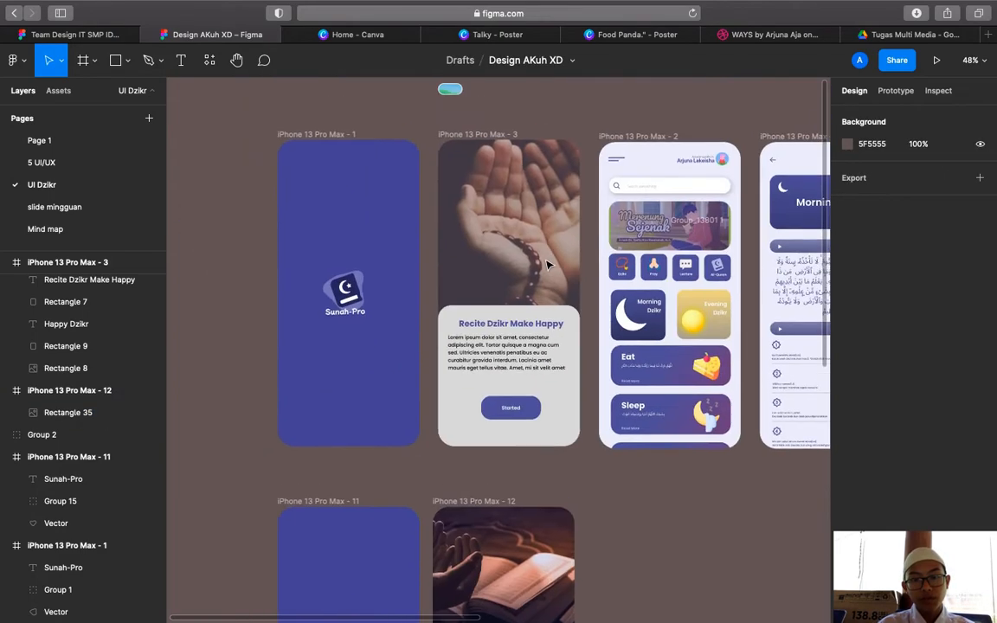
pyautogui.scroll(-3, 506, 489)
pyautogui.scroll(-3, 471, 424)
pyautogui.click(502, 441)
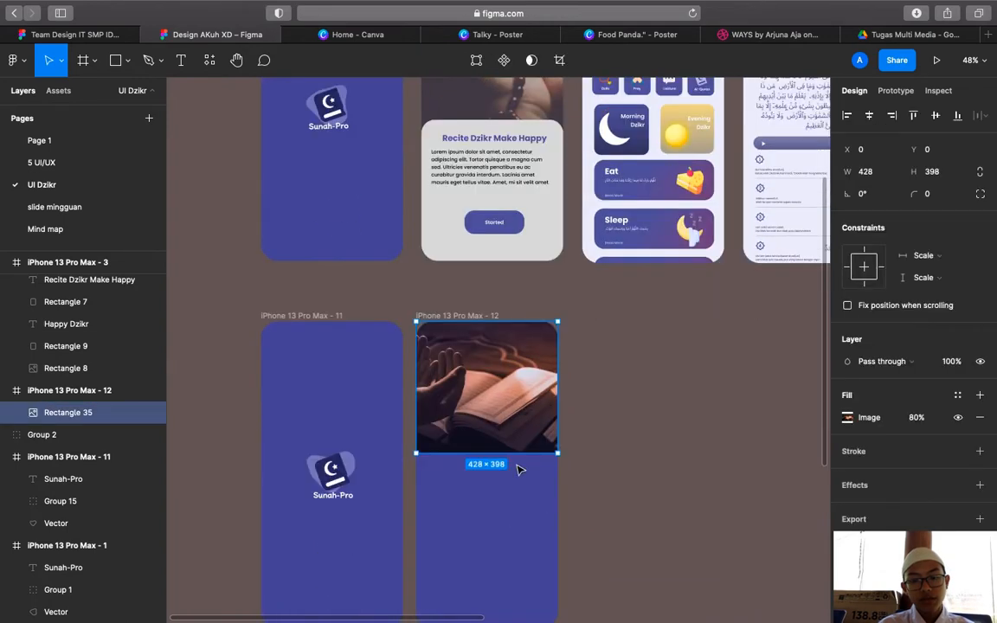
pyautogui.moveTo(523, 453); pyautogui.dragTo(529, 509)
pyautogui.click(580, 512)
pyautogui.scroll(-2, 580, 511)
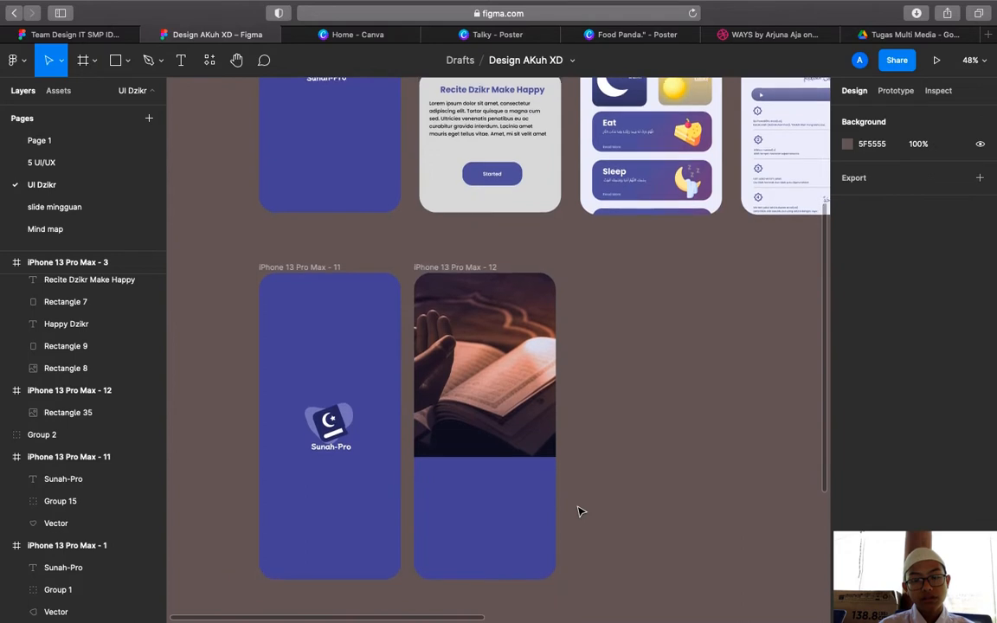
pyautogui.click(115, 65)
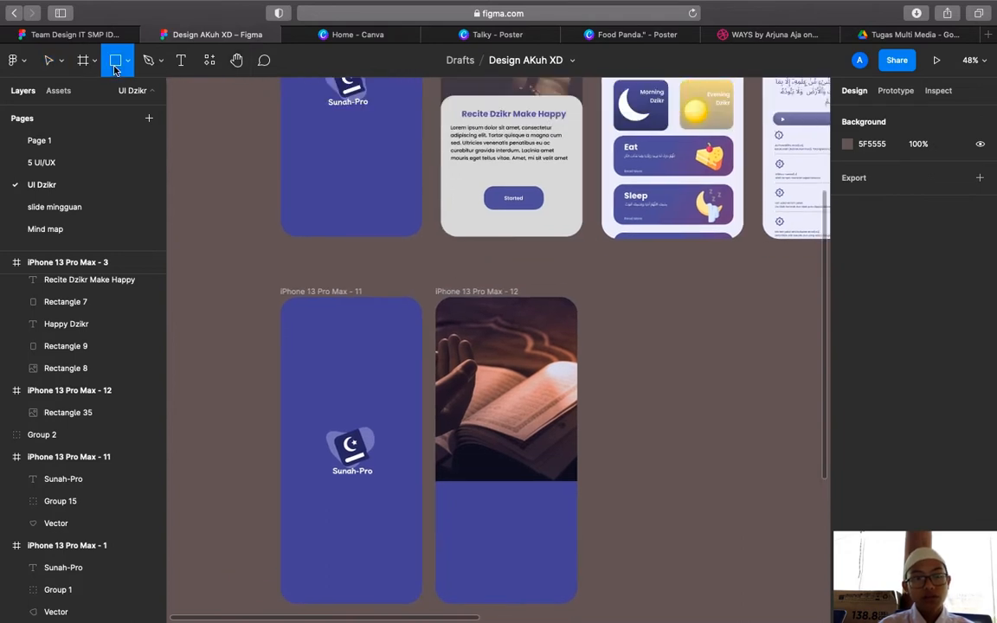
pyautogui.scroll(-4, 438, 374)
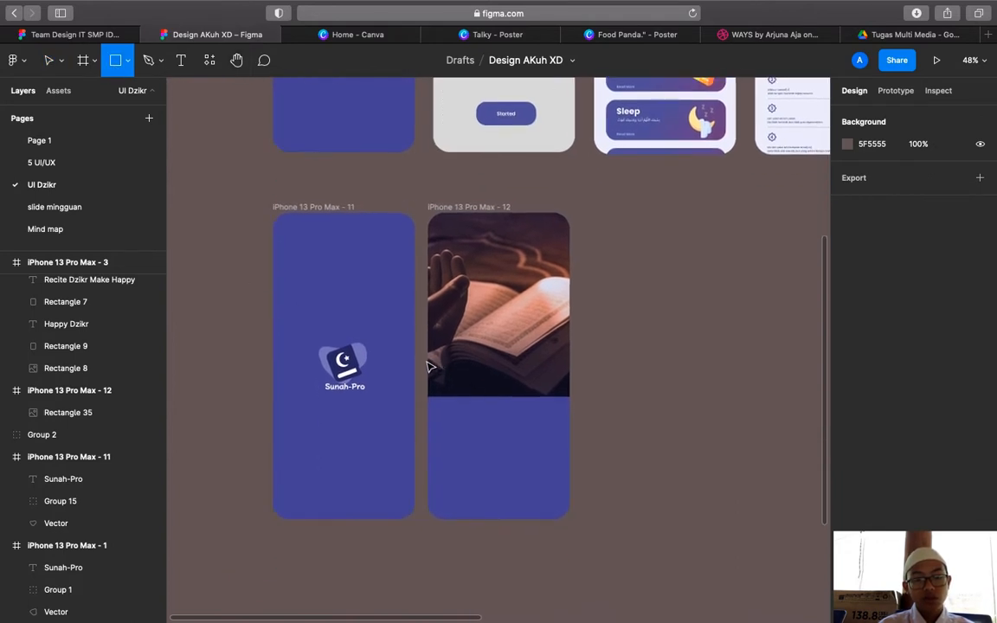
# Draw a 428×523 grey panel over frame 12's lower part with 40 corner radius
pyautogui.moveTo(427, 361)
pyautogui.mouseDown()
pyautogui.moveTo(584, 535)
pyautogui.moveTo(569, 534)
pyautogui.mouseUp()
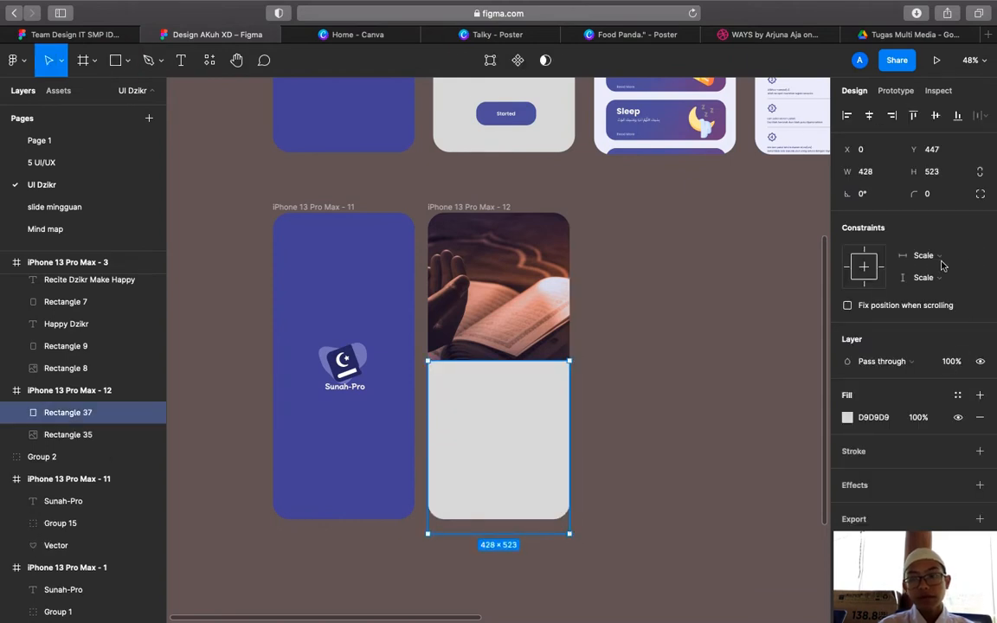
pyautogui.scroll(7, 731, 234)
pyautogui.click(583, 213)
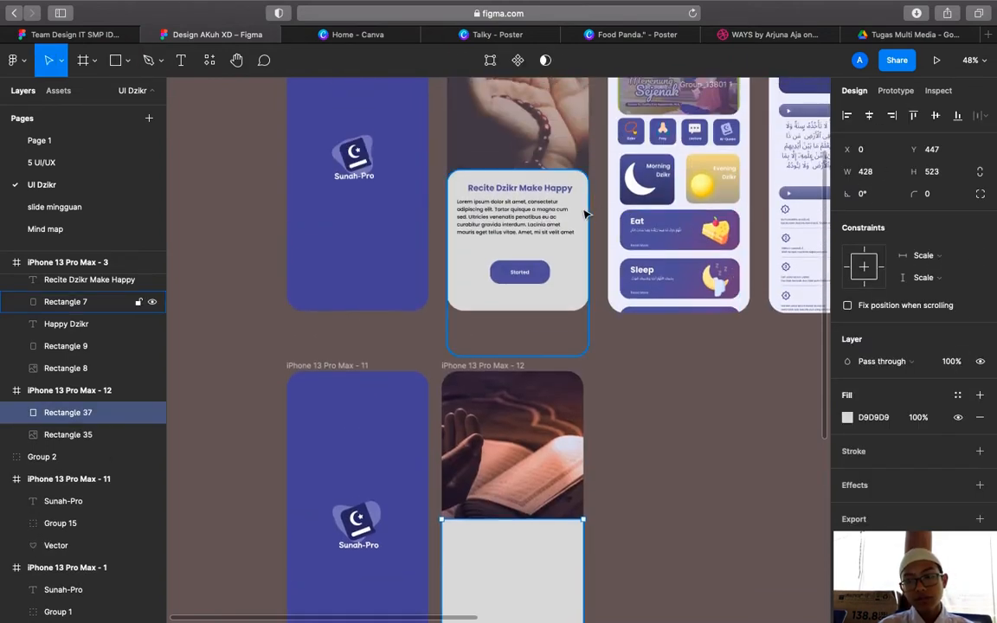
pyautogui.click(536, 541)
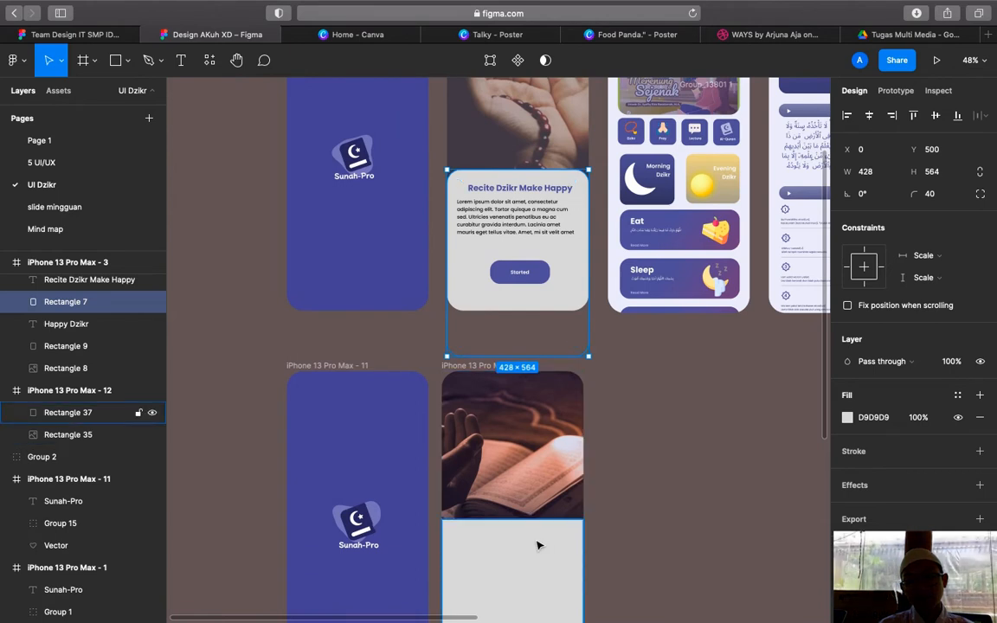
pyautogui.click(942, 194)
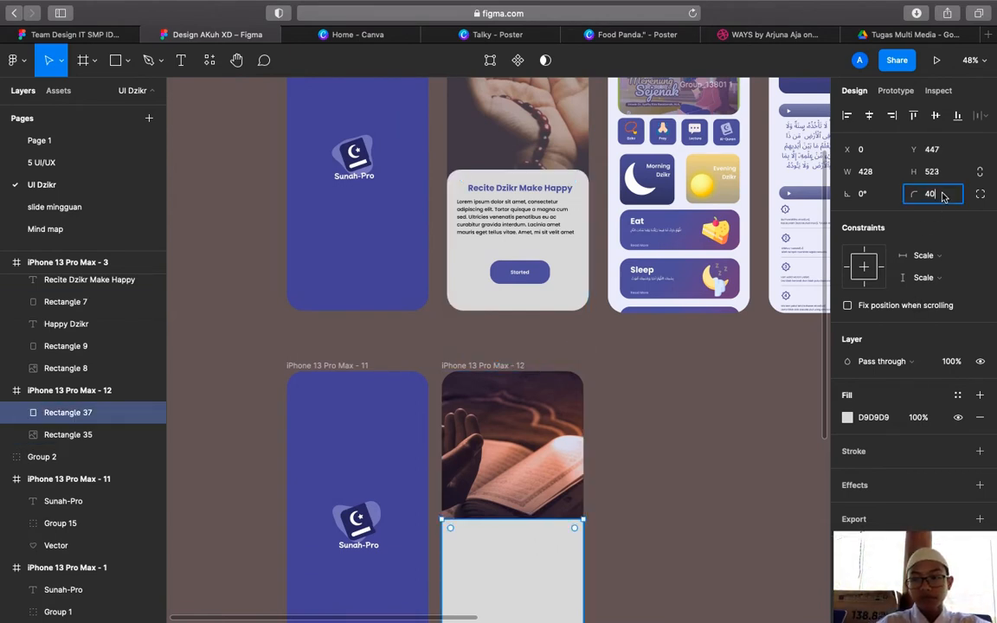
pyautogui.press('Return')
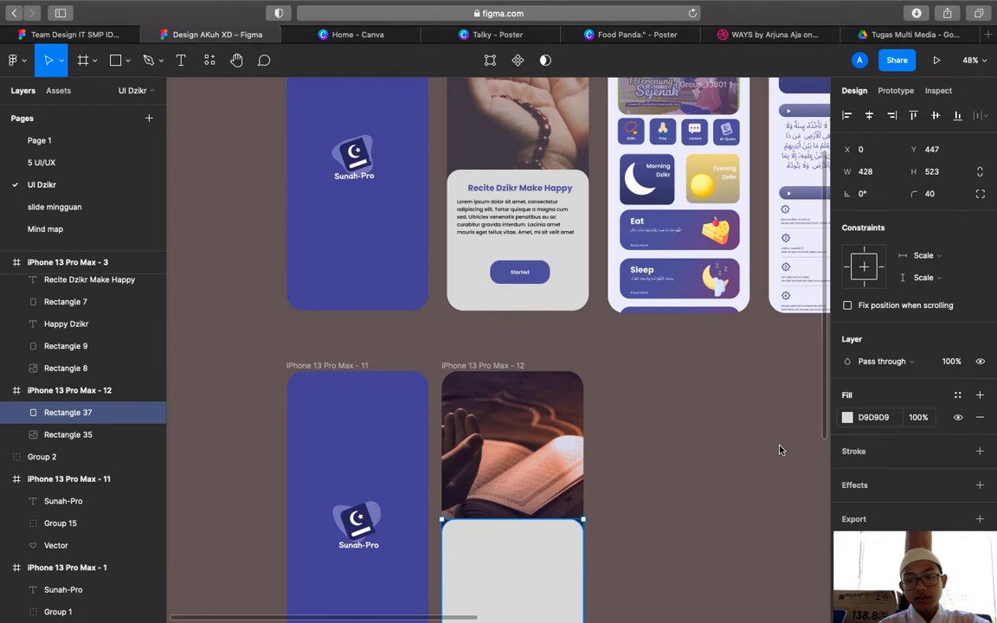
# Leave the panel's fill at light grey D9D9D9 after cancelling colour sampling
pyautogui.click(848, 417)
pyautogui.click(684, 468)
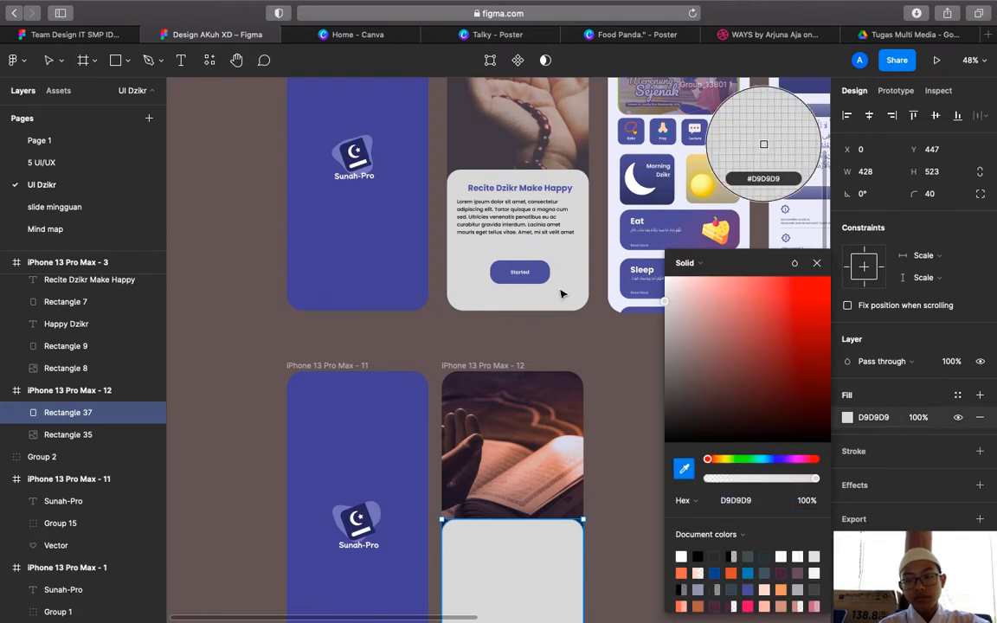
pyautogui.press('Escape')
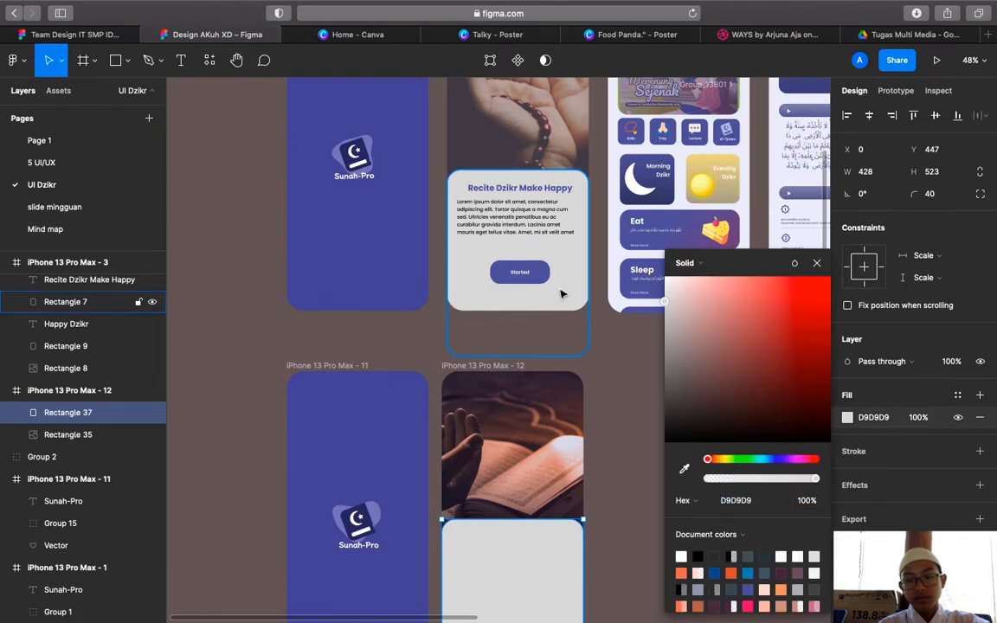
pyautogui.click(817, 264)
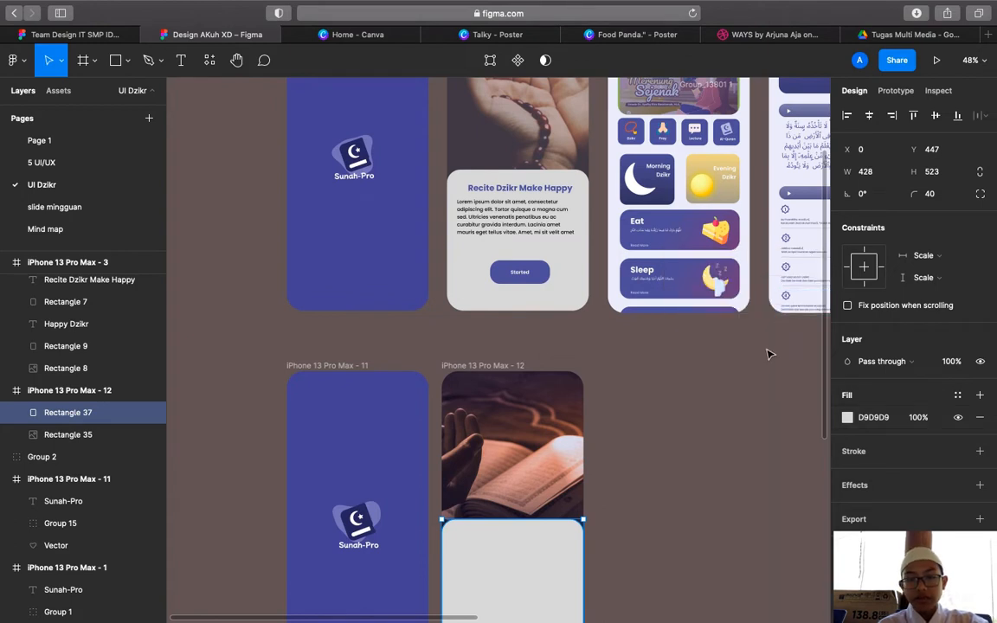
pyautogui.click(769, 354)
pyautogui.scroll(-1, 769, 354)
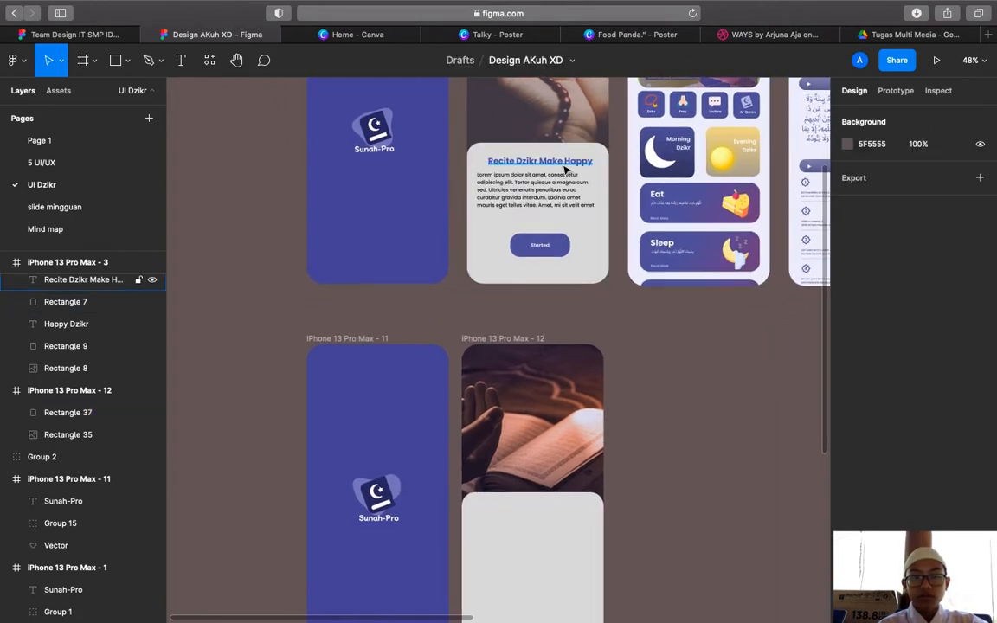
# Add a text box in the grey card reading 'Recite Dzikr Make Happy'
pyautogui.click(511, 169)
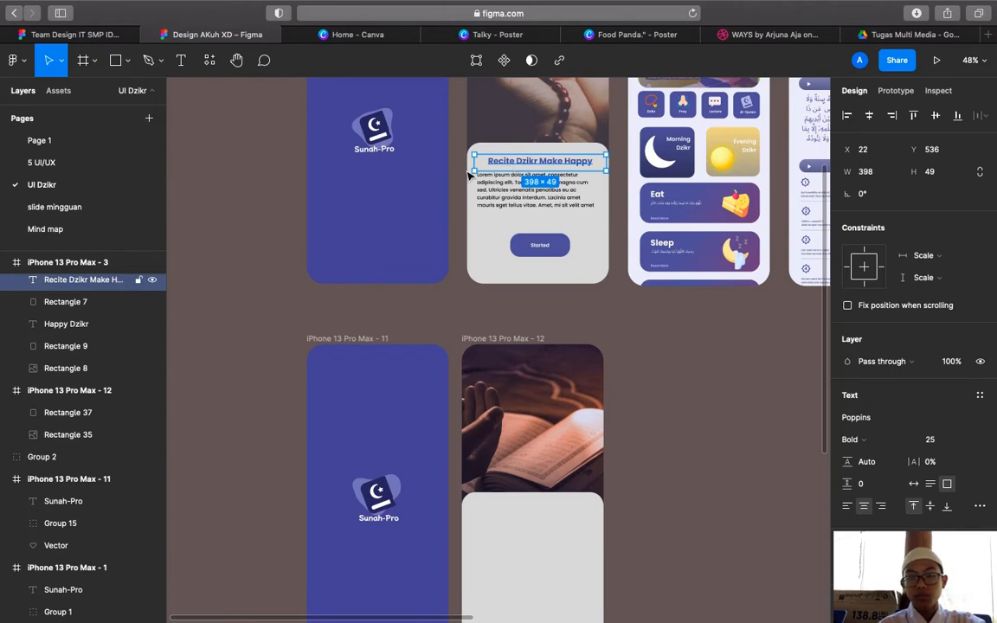
pyautogui.press('Return')
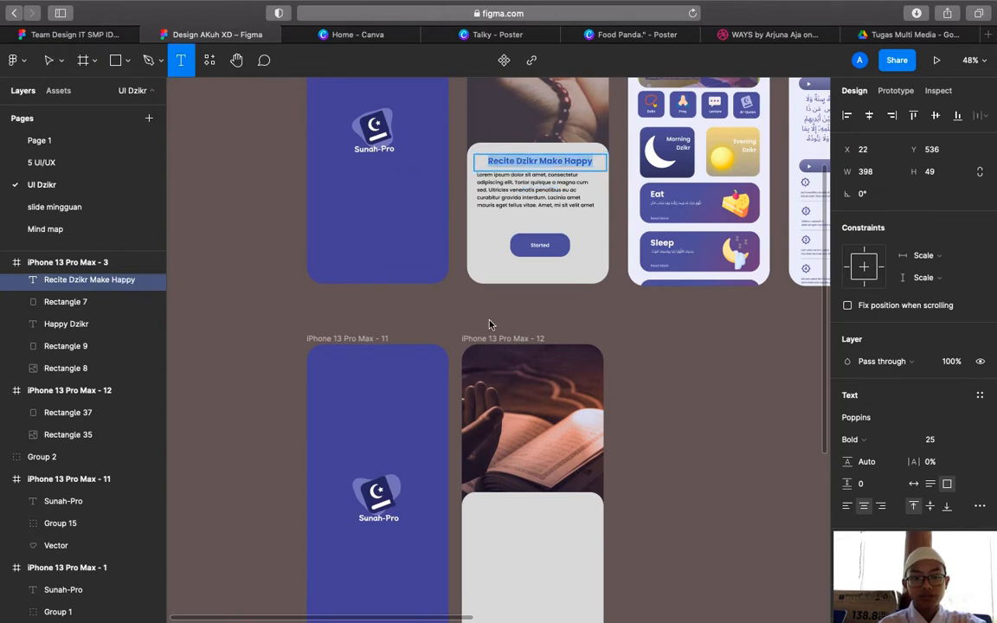
pyautogui.click(520, 519)
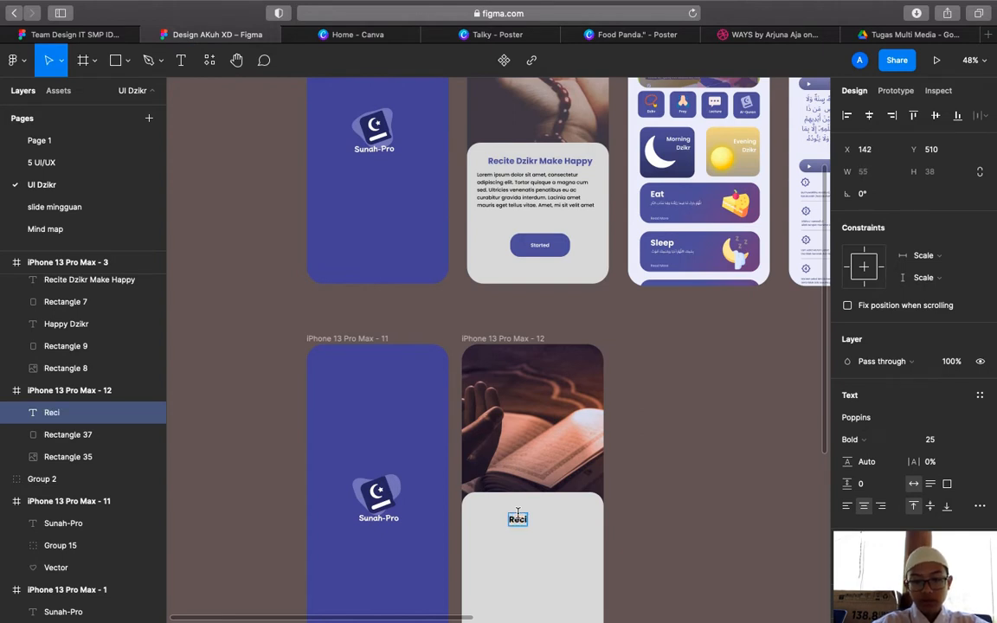
pyautogui.write('Recite Dzi')
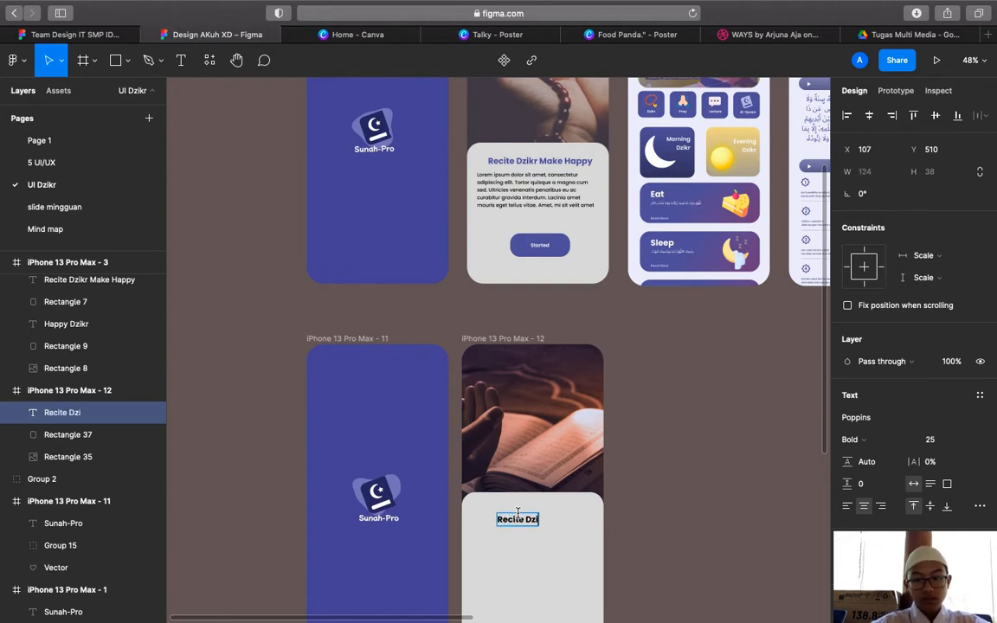
pyautogui.write('kr Makes')
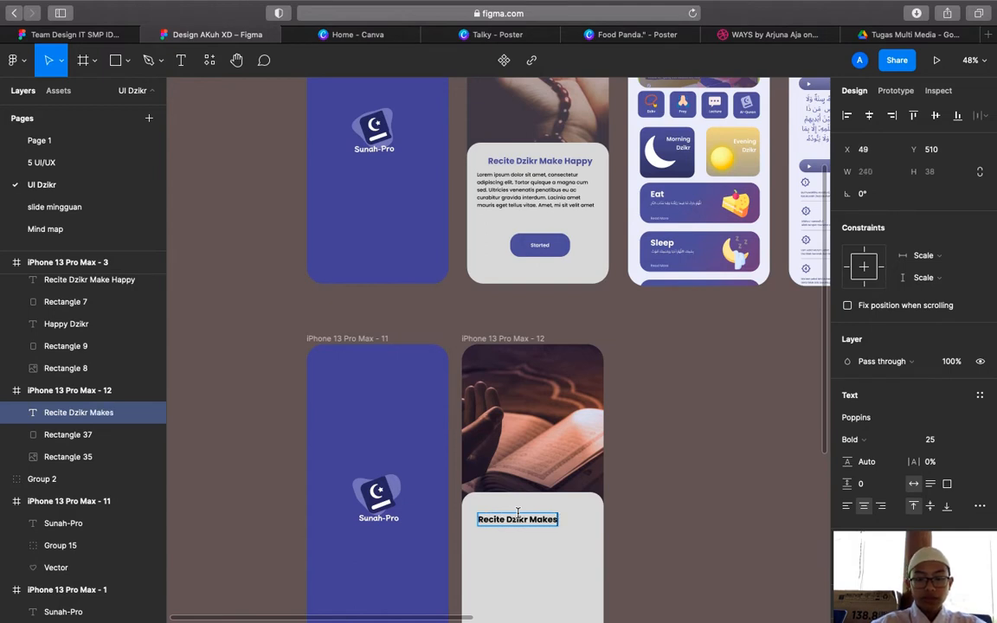
pyautogui.press('BackSpace')
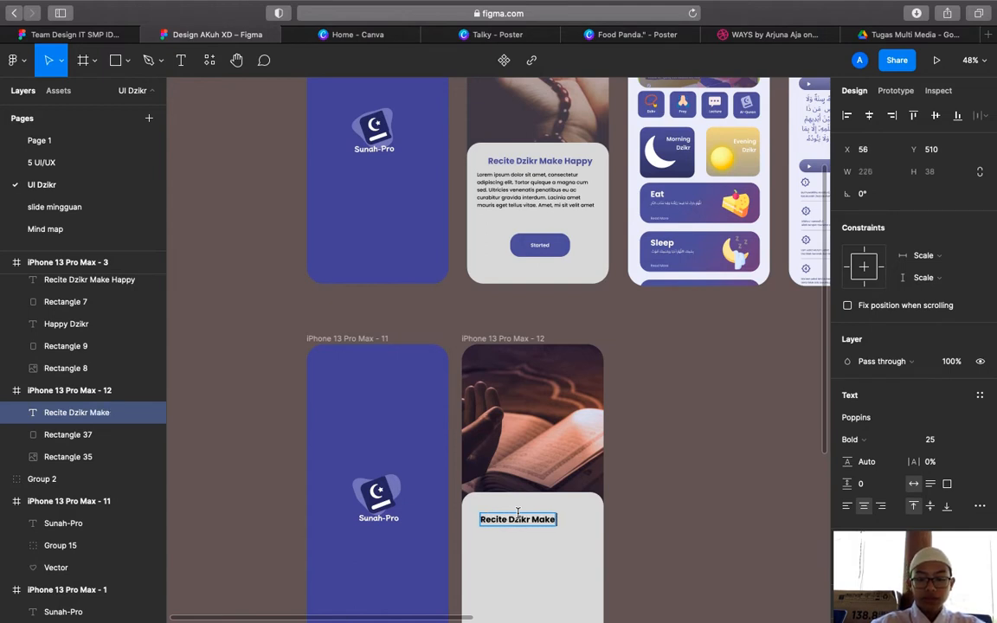
pyautogui.write('Happy')
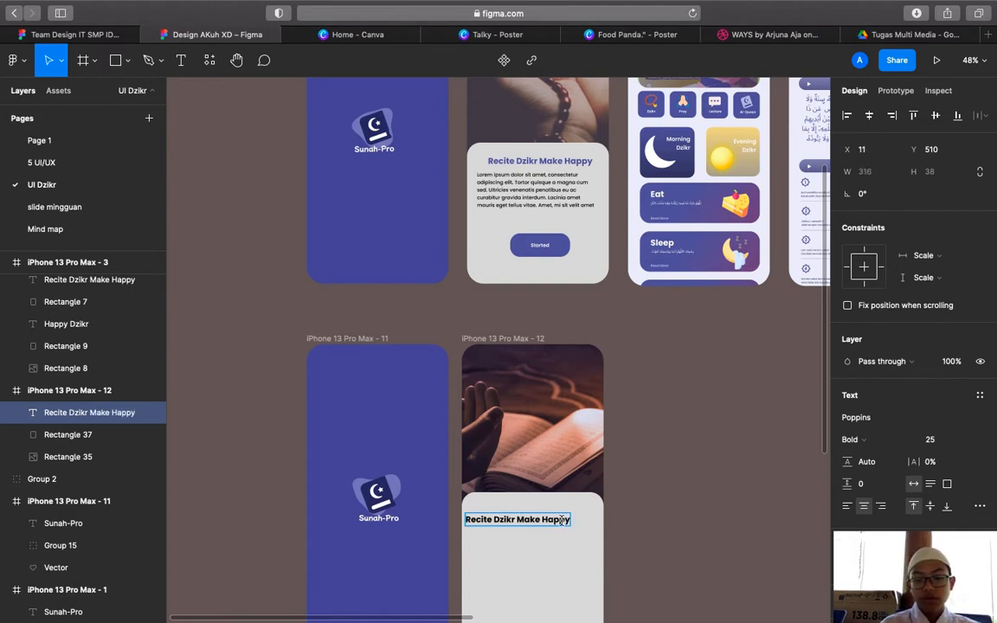
# Colour the heading #4A5595, sampled from the existing heading, and centre it in the card
pyautogui.press('super+a')
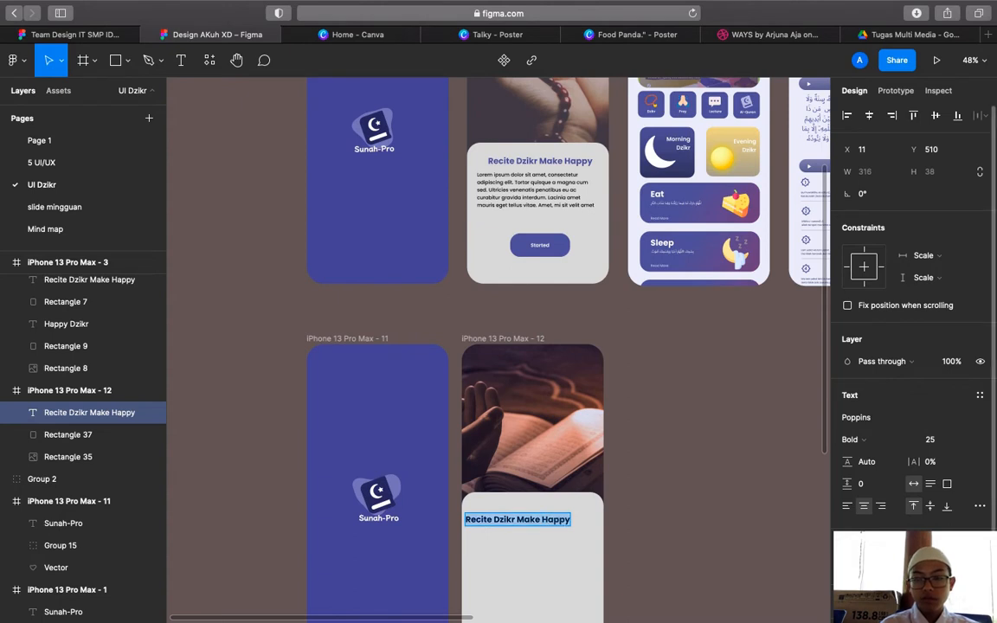
pyautogui.click(850, 566)
pyautogui.click(684, 469)
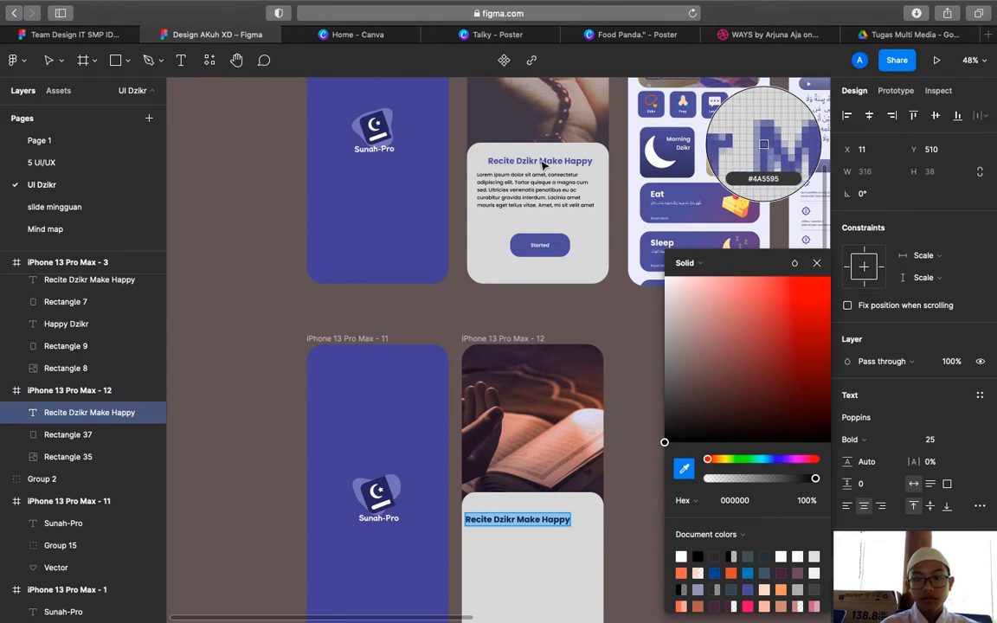
pyautogui.click(763, 144)
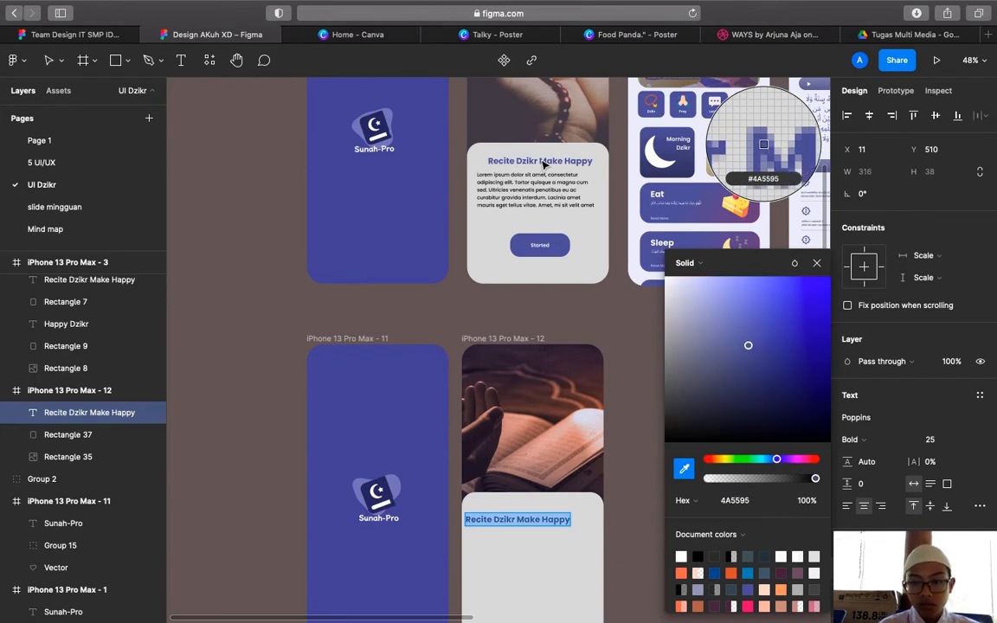
pyautogui.click(816, 264)
pyautogui.click(721, 376)
pyautogui.scroll(-2, 721, 378)
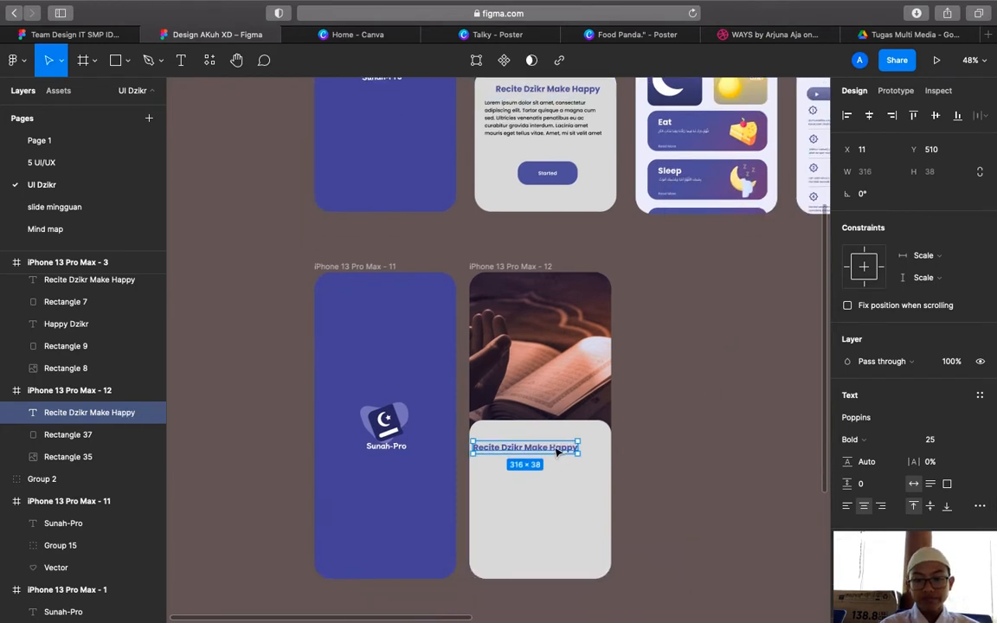
pyautogui.moveTo(558, 451); pyautogui.dragTo(569, 452)
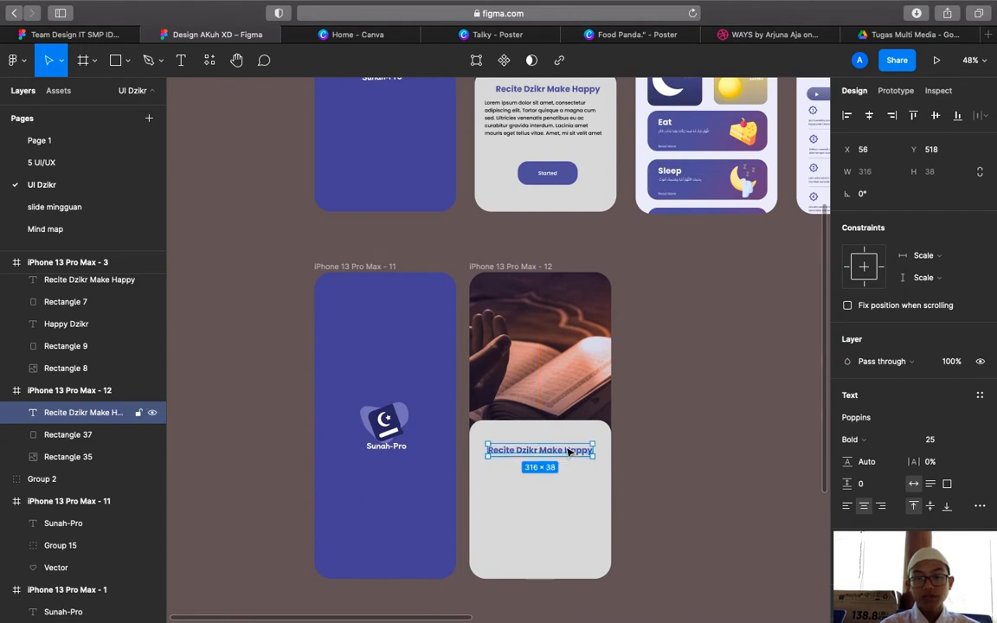
pyautogui.click(655, 451)
pyautogui.scroll(3, 656, 452)
pyautogui.scroll(-2, 557, 188)
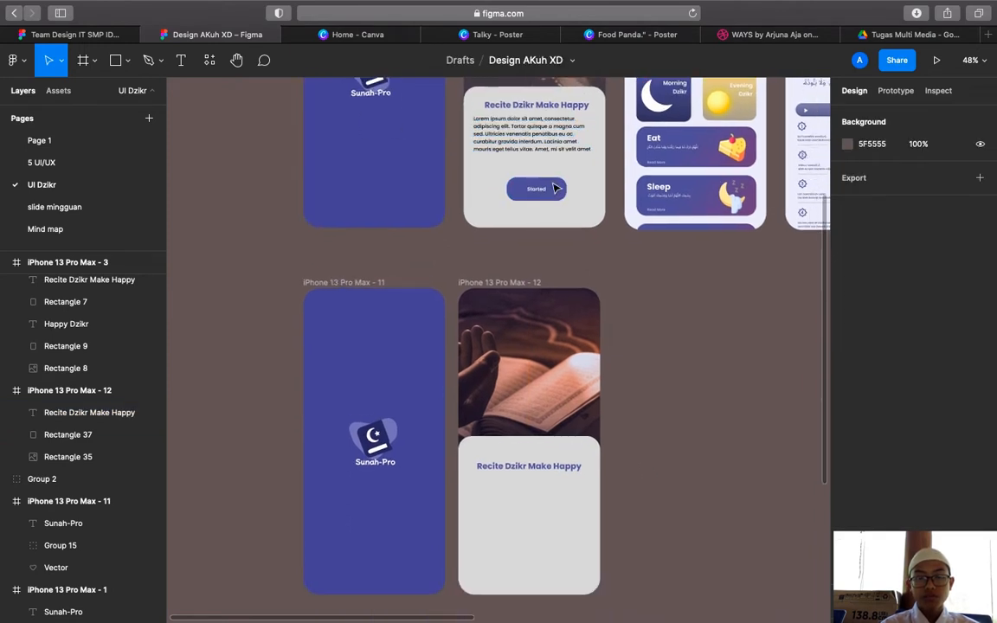
# Paste a copy of the Lorem ipsum paragraph into frame 12's lower grey card
pyautogui.click(536, 148)
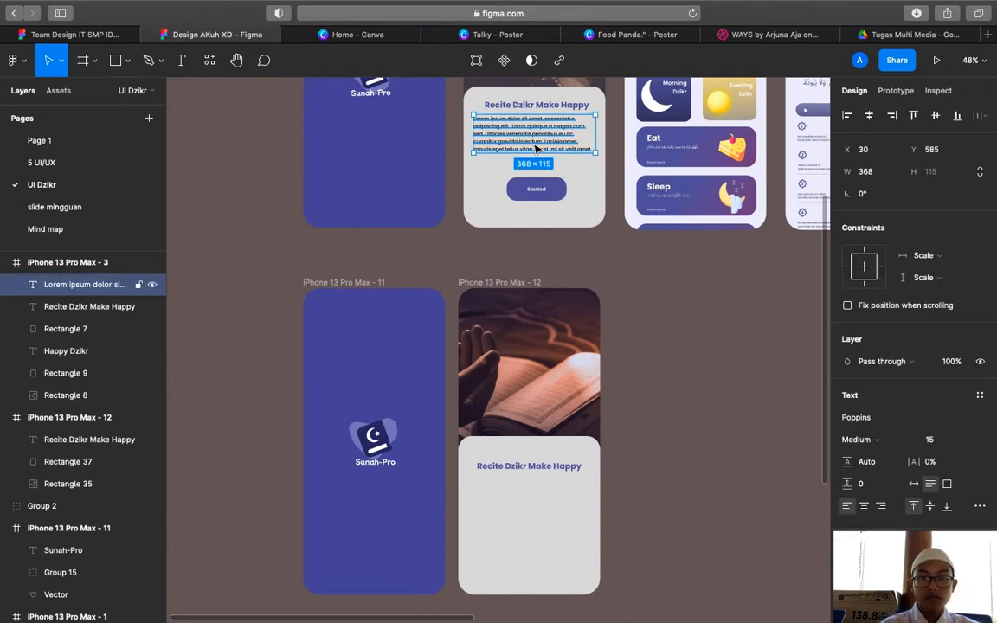
pyautogui.hotkey('ctrl', 'v')
pyautogui.moveTo(535, 149); pyautogui.dragTo(530, 518)
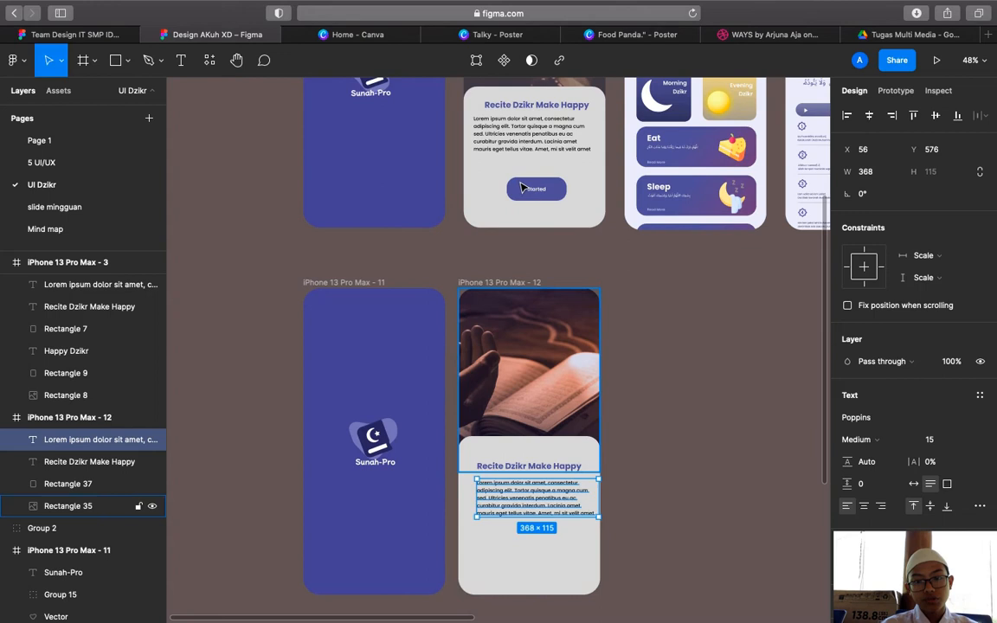
pyautogui.click(523, 137)
pyautogui.keyDown('shift'); pyautogui.click(533, 106); pyautogui.keyUp('shift')
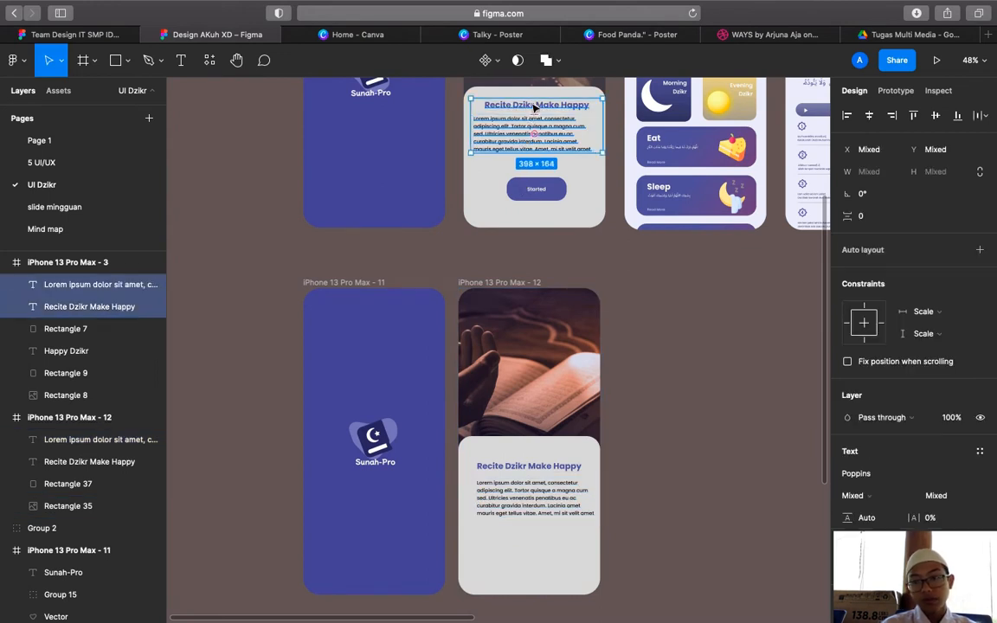
pyautogui.click(645, 425)
# Set the spacing between the new heading and paragraph to 20 px
pyautogui.click(540, 468)
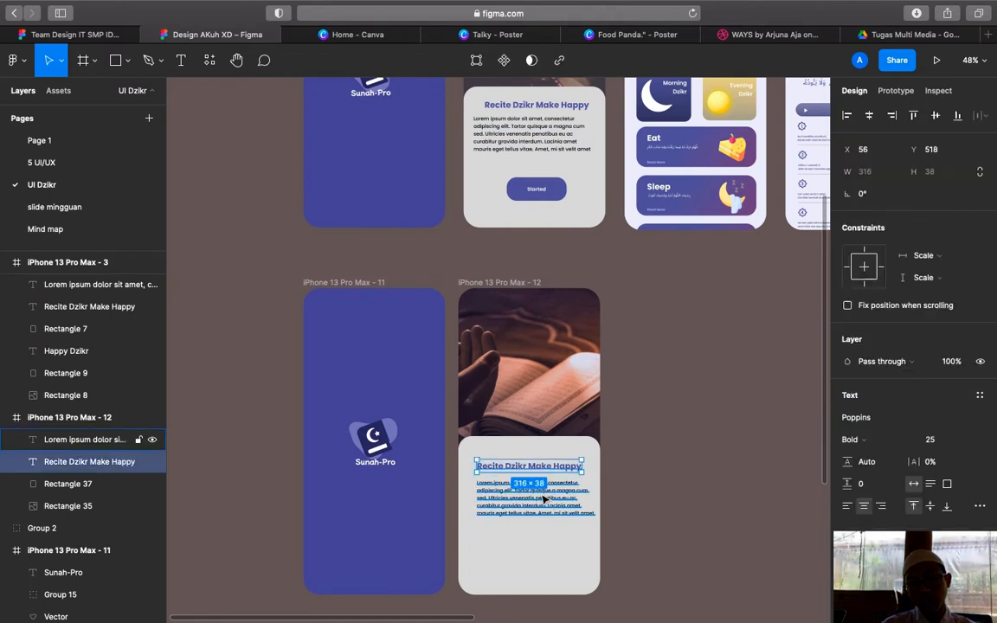
pyautogui.keyDown('shift'); pyautogui.click(543, 499); pyautogui.keyUp('shift')
pyautogui.click(868, 215)
pyautogui.write('0')
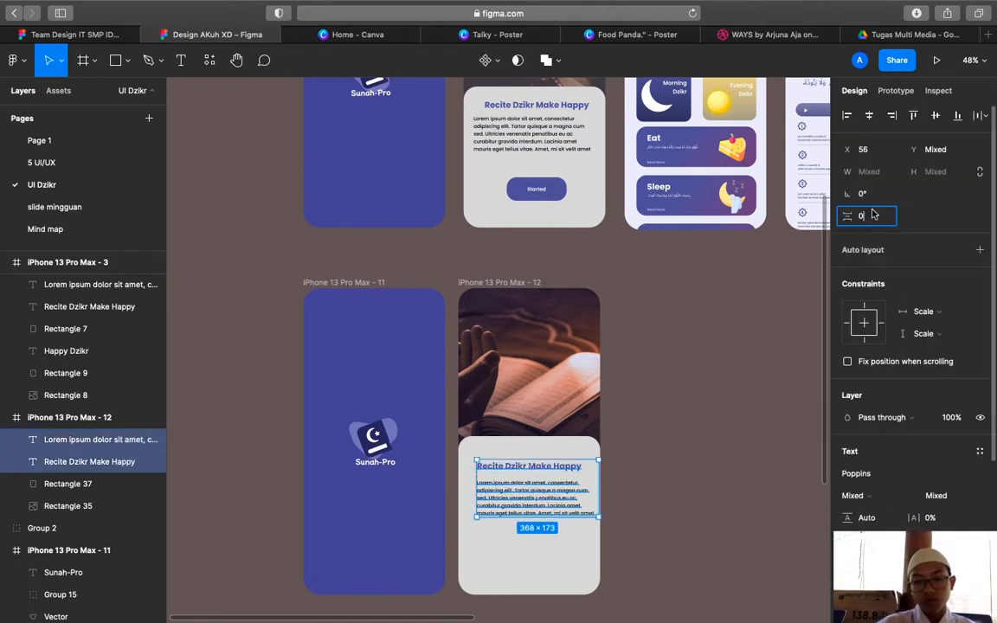
pyautogui.press('Return')
pyautogui.click(872, 220)
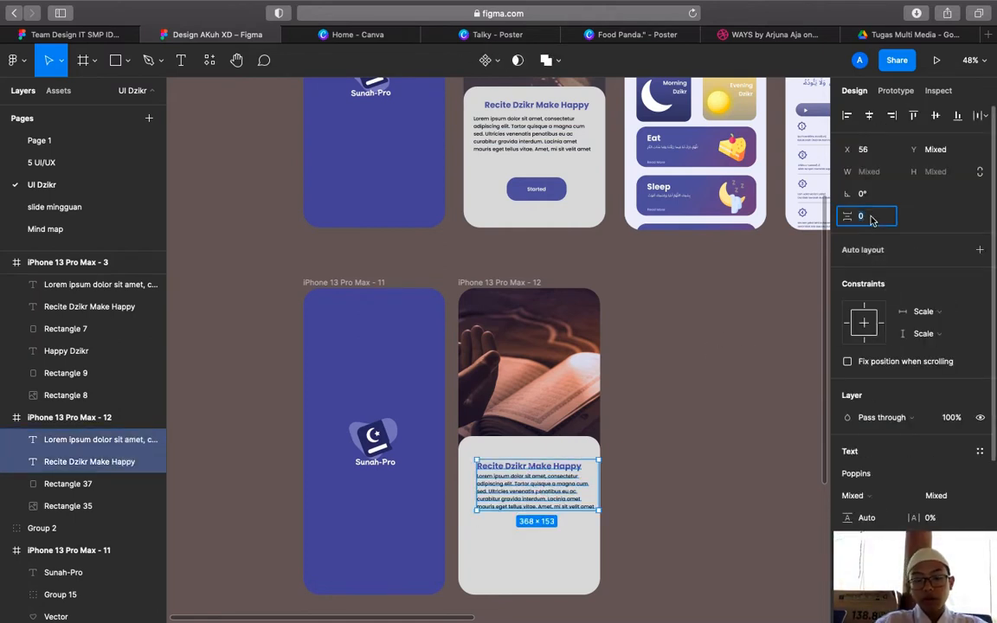
pyautogui.write('20')
pyautogui.press('Return')
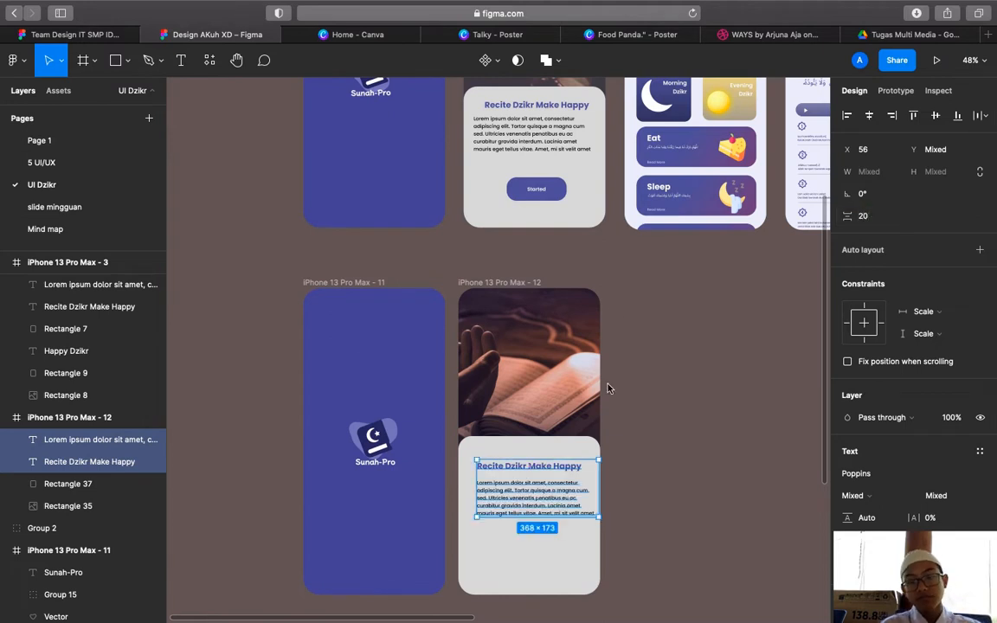
pyautogui.click(679, 412)
# Nudge the copied paragraph slightly left inside the card
pyautogui.scroll(-2, 677, 409)
pyautogui.scroll(1, 565, 414)
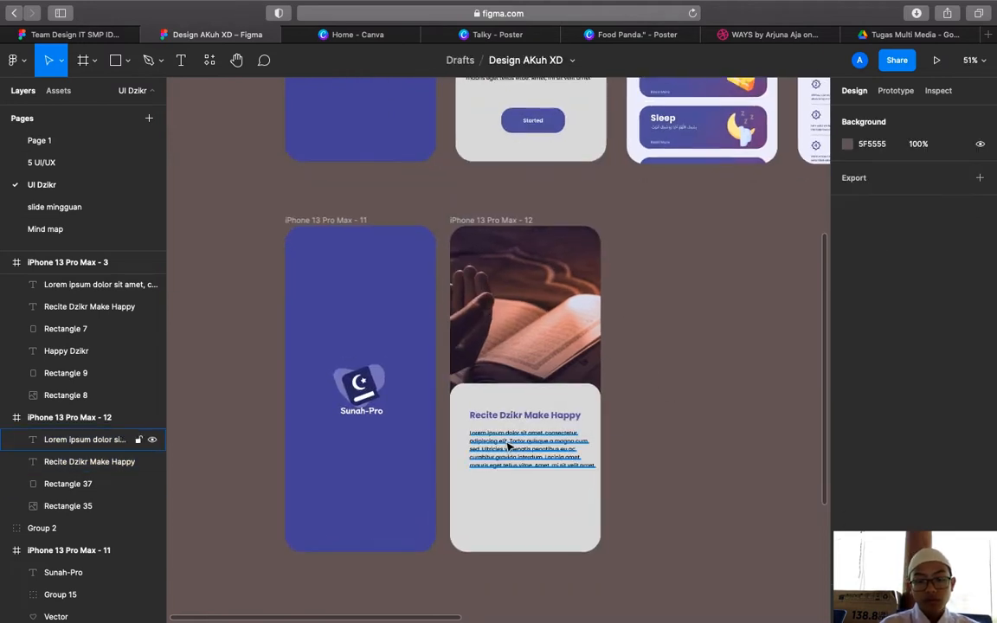
pyautogui.click(502, 447)
pyautogui.moveTo(502, 446); pyautogui.dragTo(494, 447)
pyautogui.scroll(-1, 622, 435)
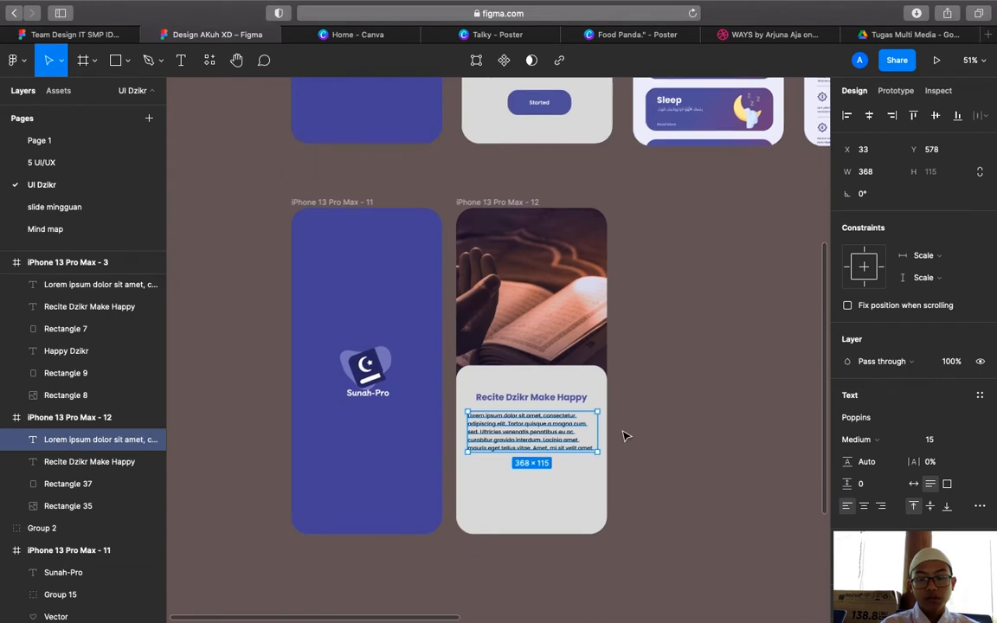
pyautogui.scroll(4, 618, 430)
pyautogui.scroll(3, 520, 424)
pyautogui.doubleClick(513, 426)
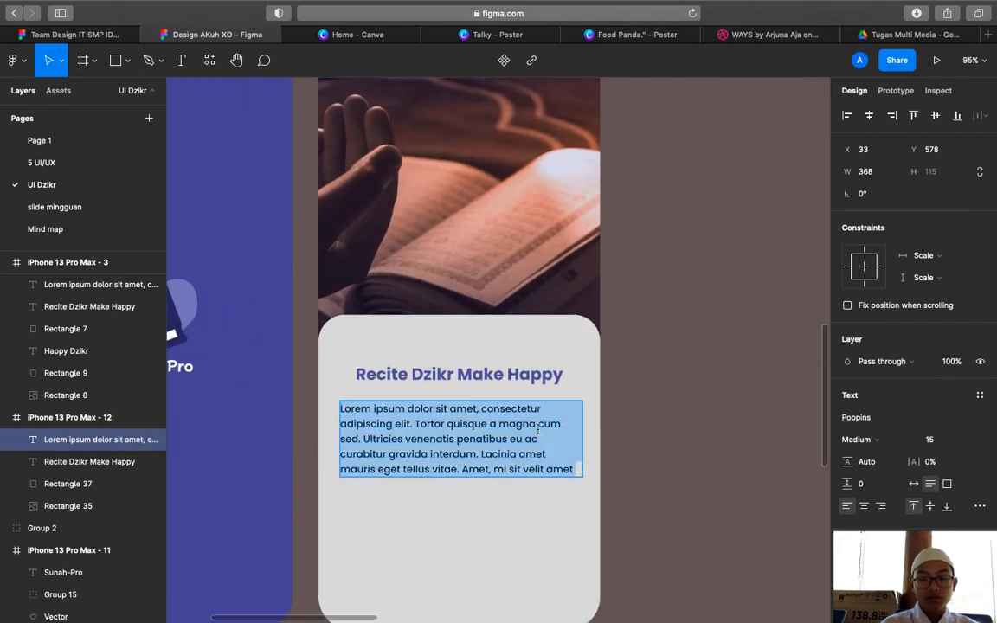
pyautogui.press('Escape')
pyautogui.scroll(-4, 744, 445)
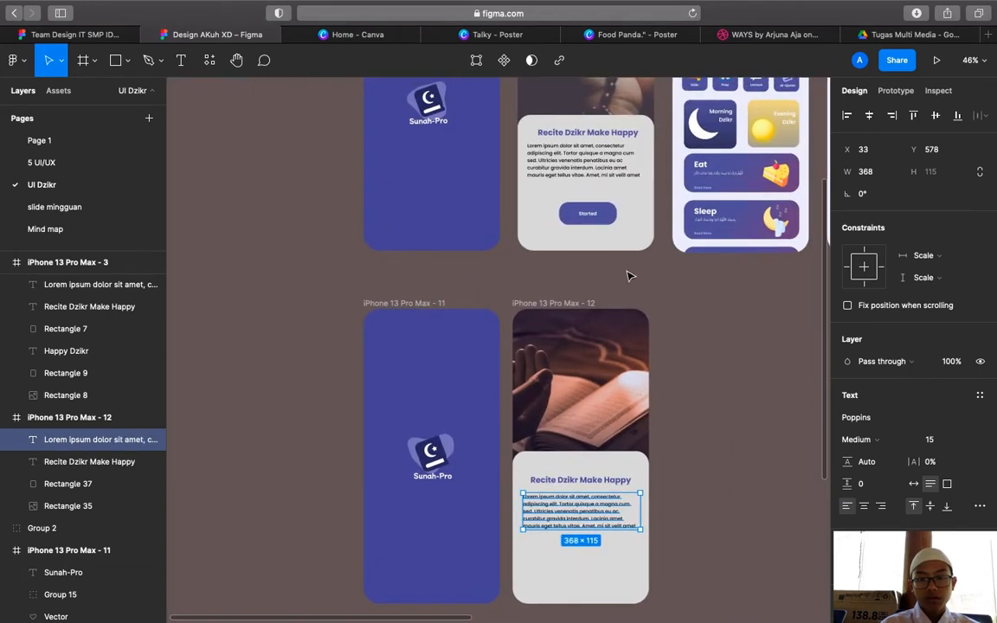
# Draw a grey square beside the screens and resize it to 181×71
pyautogui.click(612, 219)
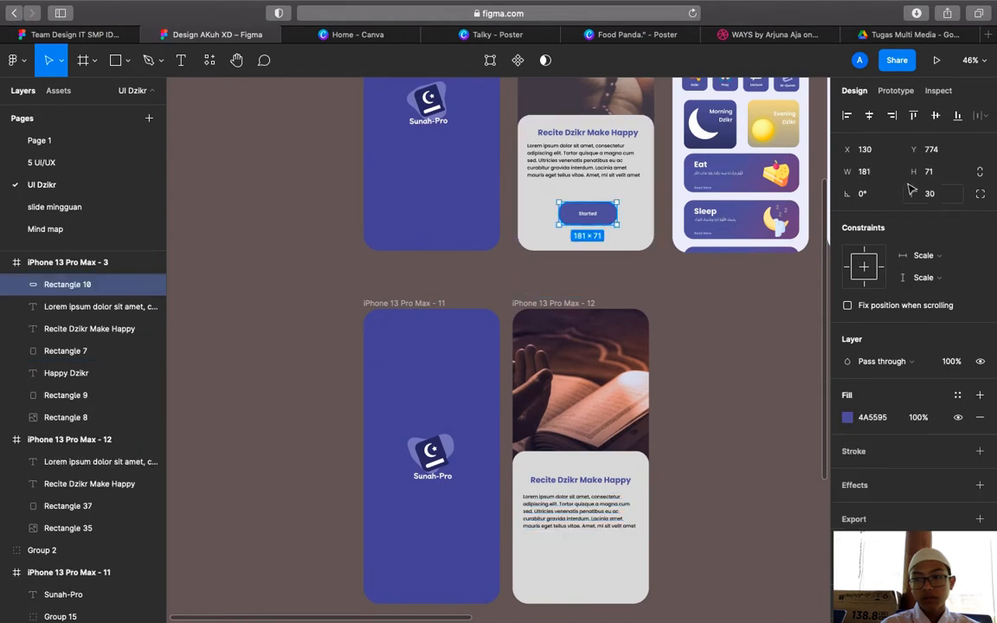
pyautogui.hscroll(2, 718, 242)
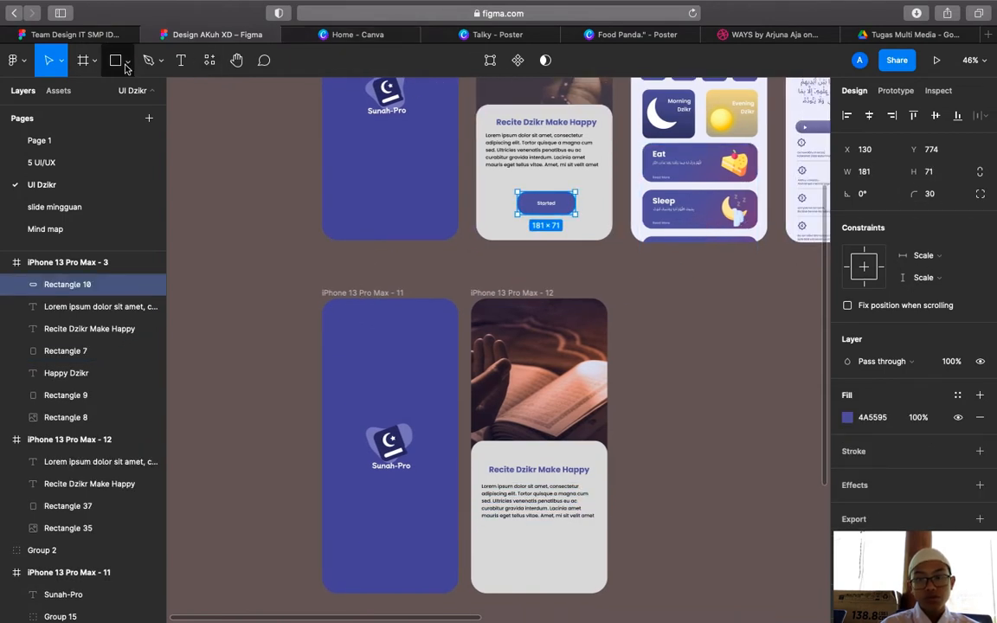
pyautogui.click(116, 61)
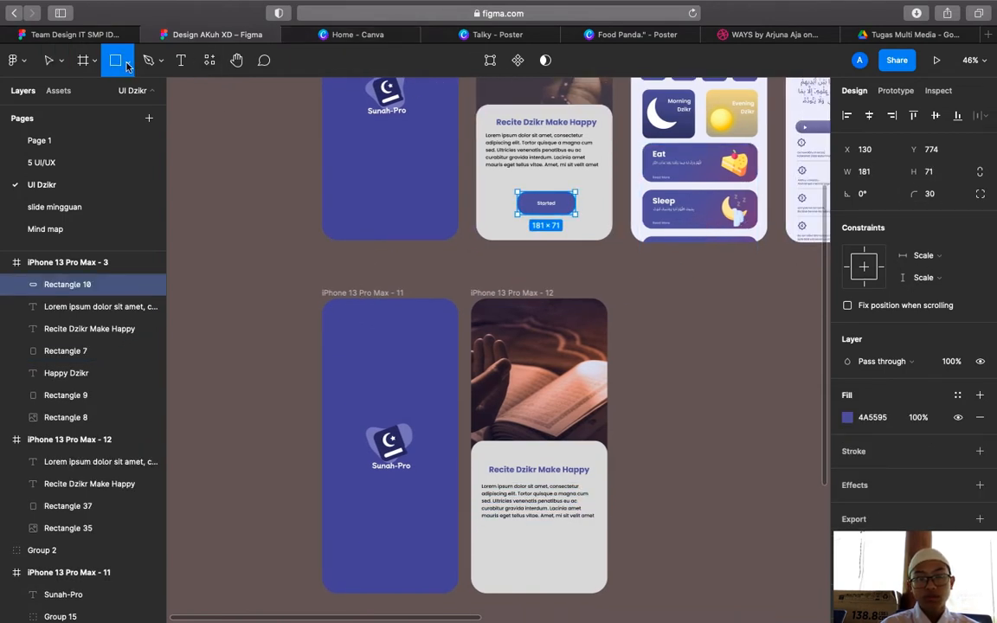
pyautogui.click(678, 294)
pyautogui.hscroll(4, 640, 299)
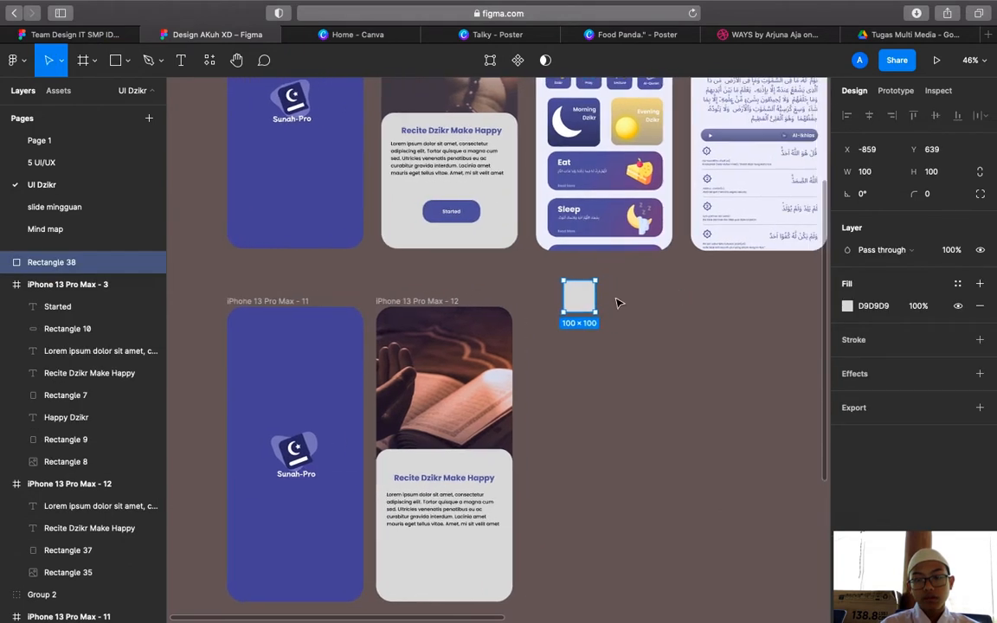
pyautogui.click(475, 208)
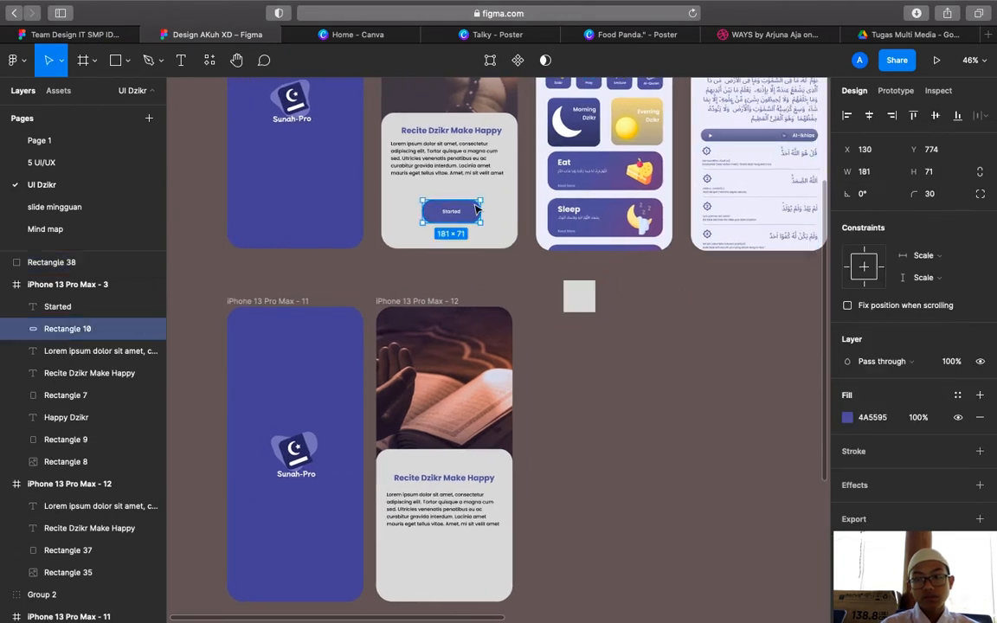
pyautogui.click(868, 175)
pyautogui.press('BackSpace')
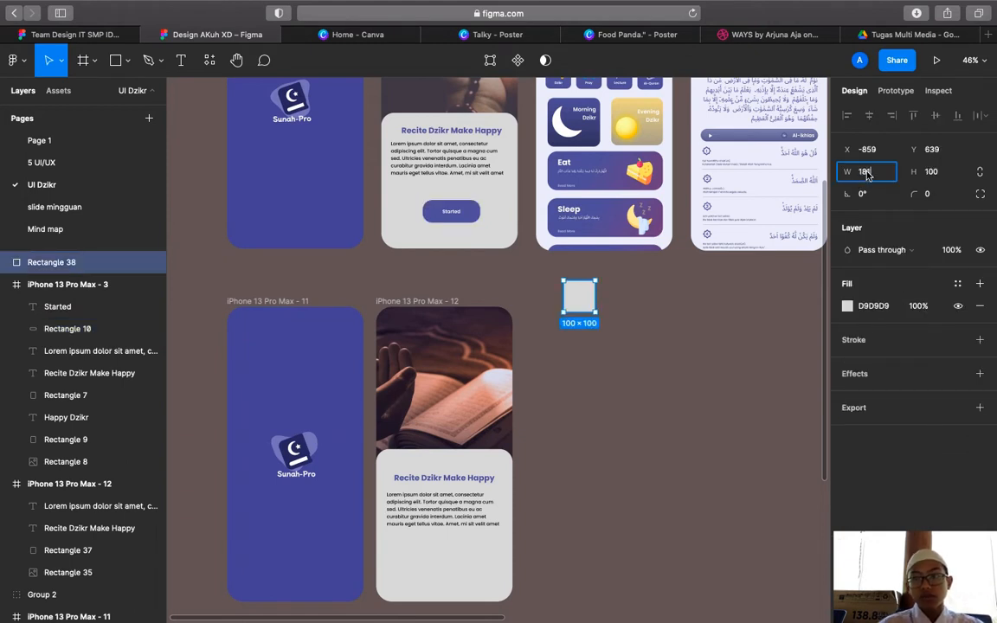
pyautogui.click(931, 174)
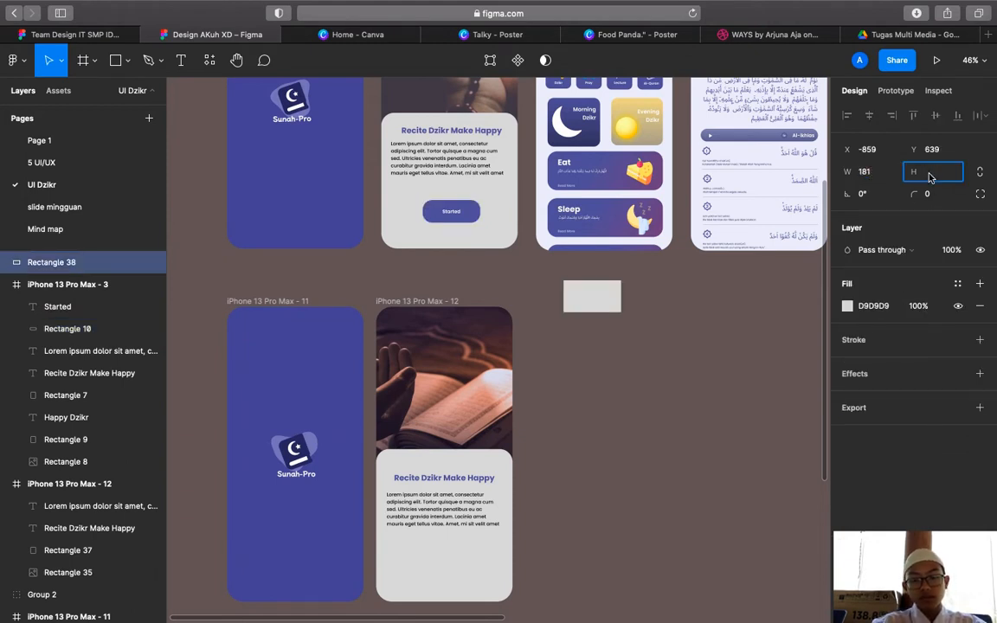
pyautogui.write('71')
pyautogui.press('Return')
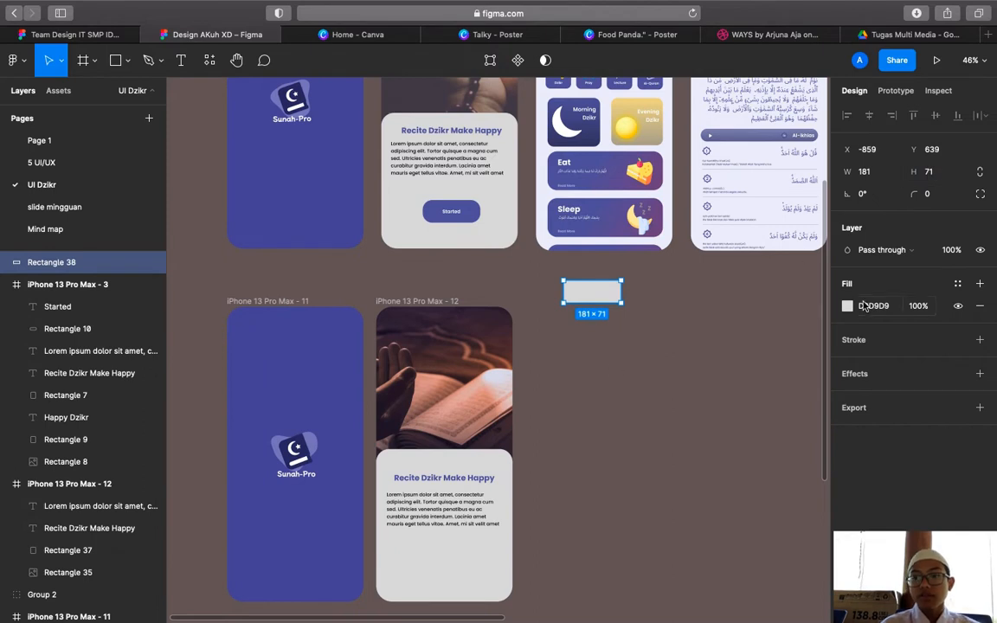
# Give the rectangle a 30 corner radius and a purple #4A5595 fill sampled from the design
pyautogui.click(441, 212)
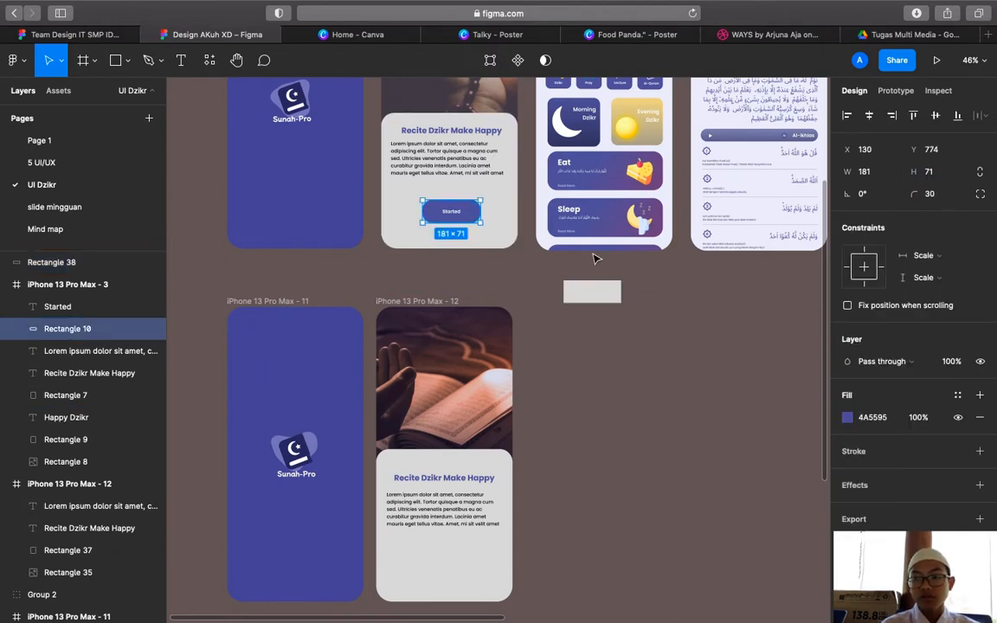
pyautogui.click(609, 297)
pyautogui.click(943, 196)
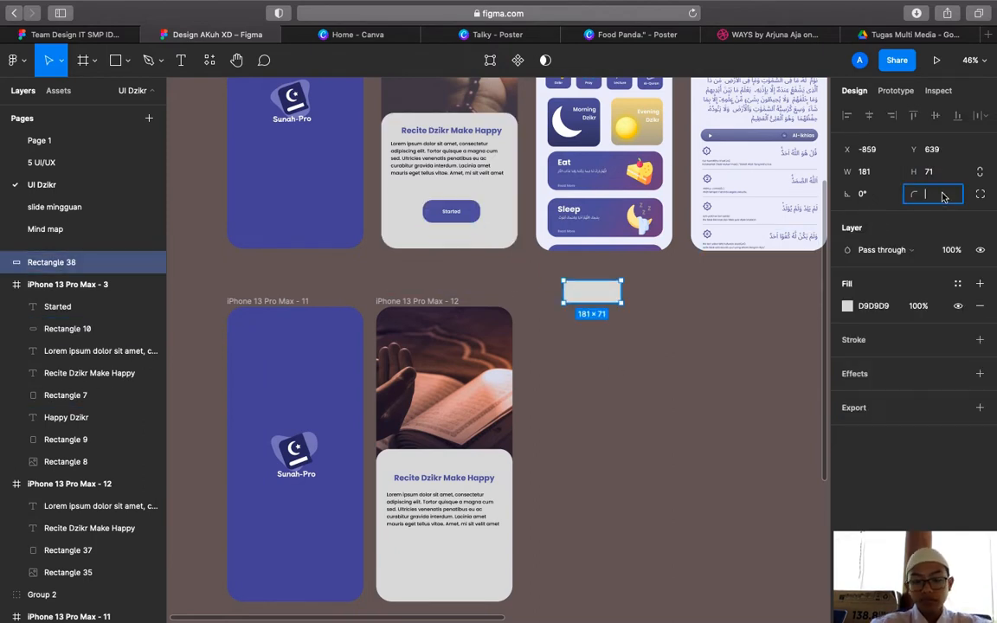
pyautogui.press('Return')
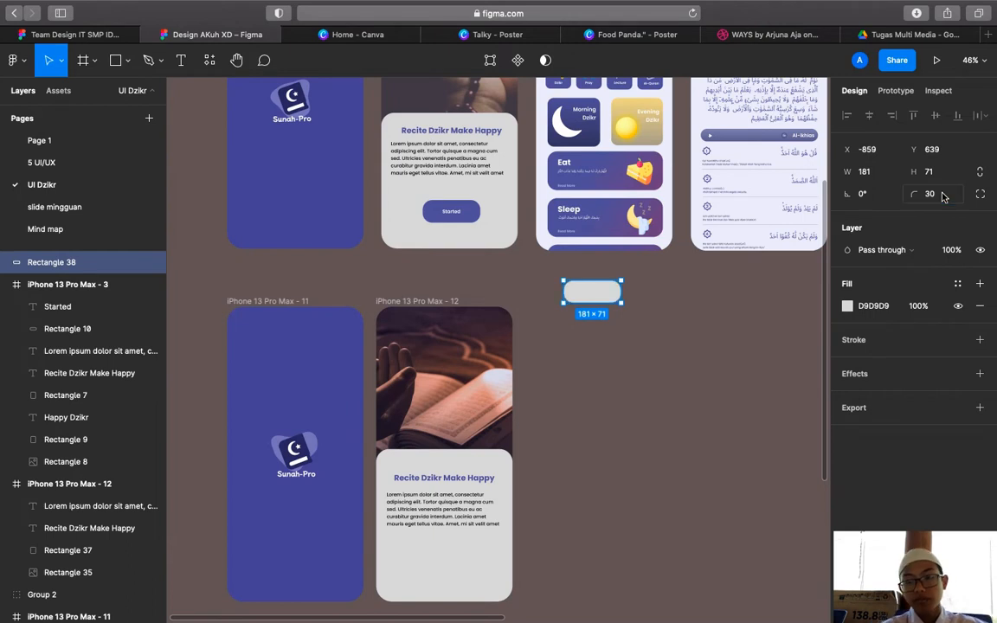
pyautogui.click(847, 306)
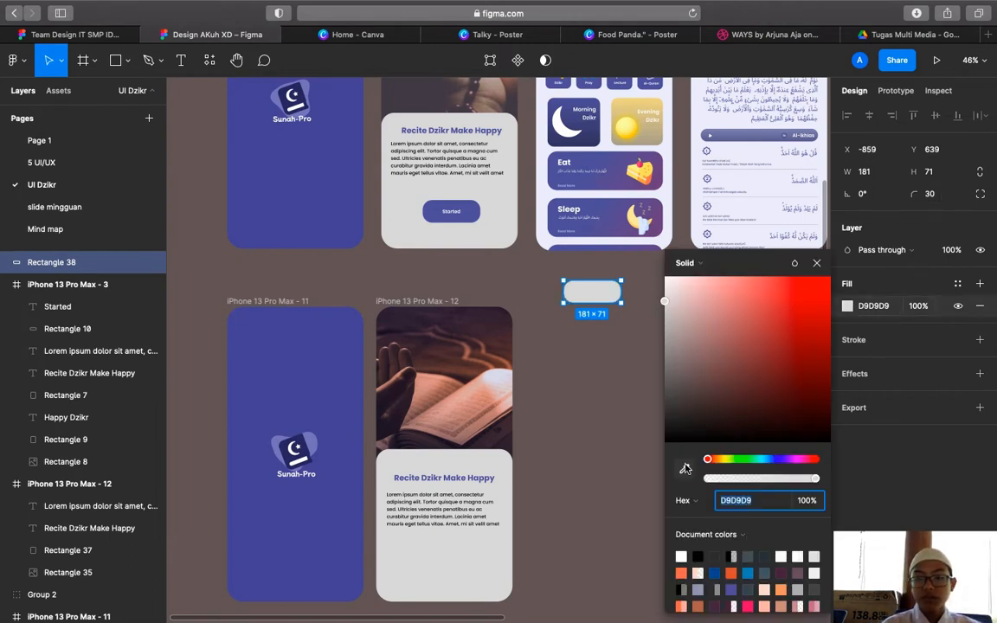
pyautogui.click(684, 468)
pyautogui.click(761, 138)
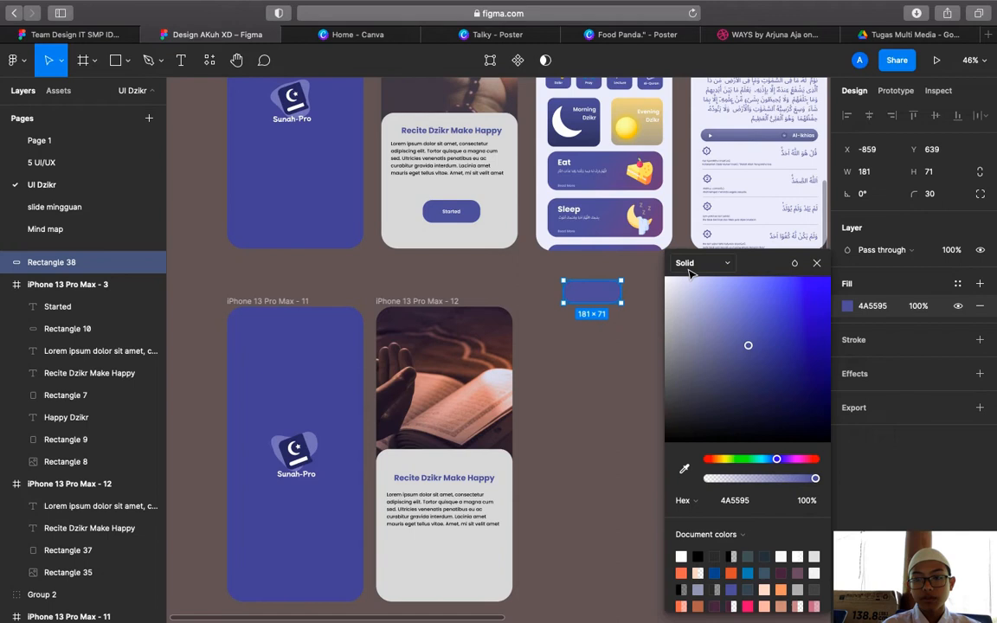
pyautogui.click(816, 264)
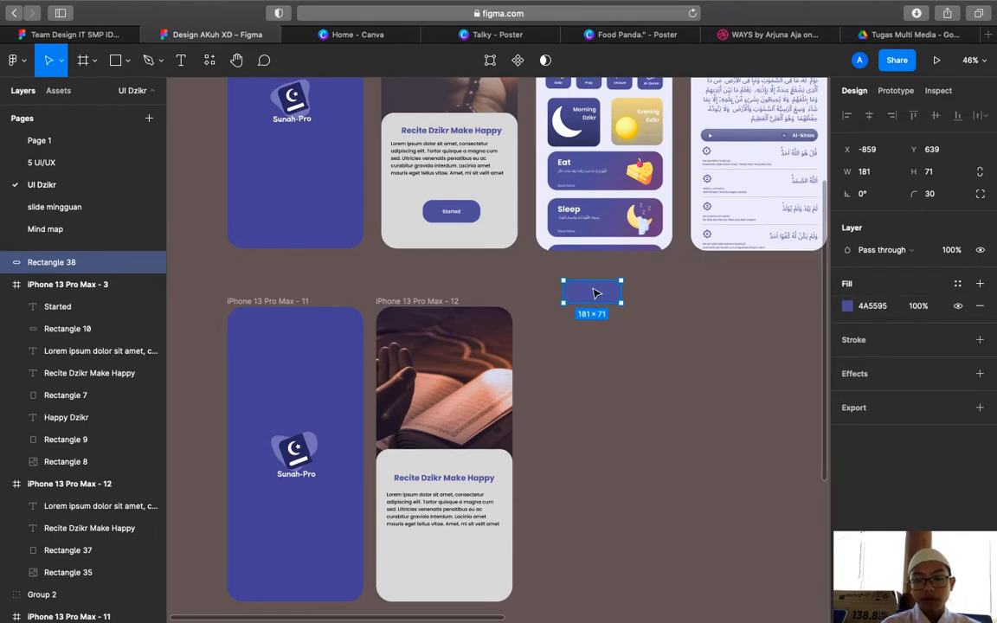
# Move the purple button to the bottom of frame 12's card, below the paragraph
pyautogui.moveTo(593, 293); pyautogui.dragTo(445, 561)
pyautogui.click(544, 561)
pyautogui.scroll(-1, 543, 561)
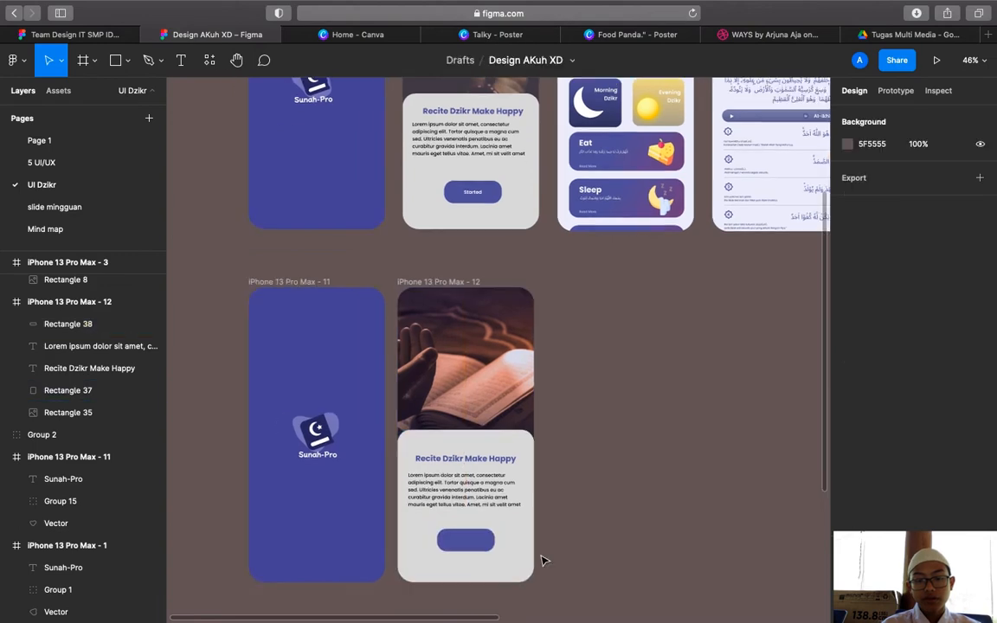
pyautogui.scroll(-3, 544, 560)
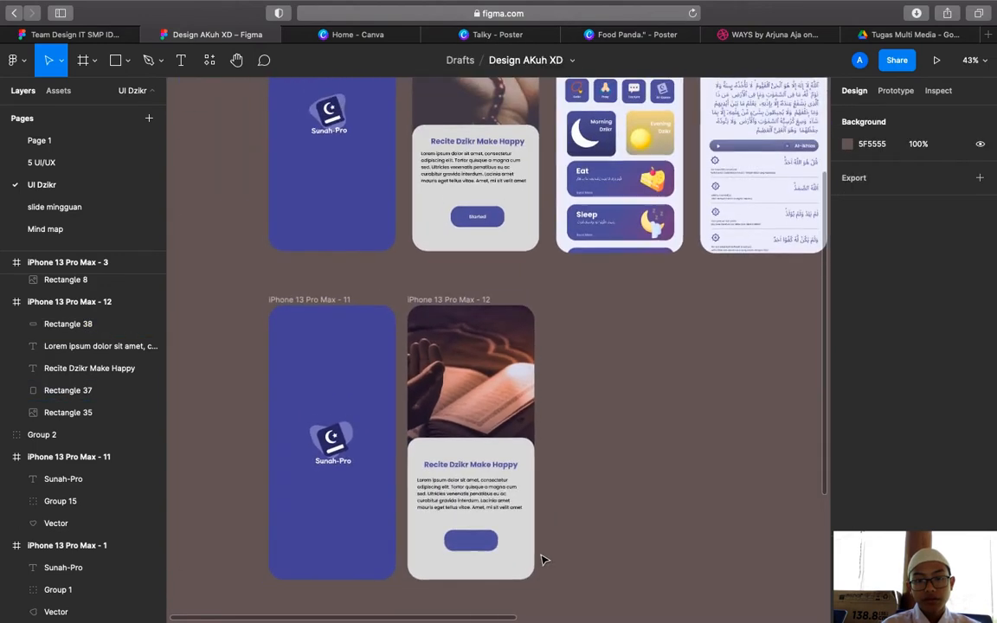
pyautogui.scroll(3, 544, 561)
# Add a 'Started' label on the purple button, correcting the mistyped capital T
pyautogui.click(181, 60)
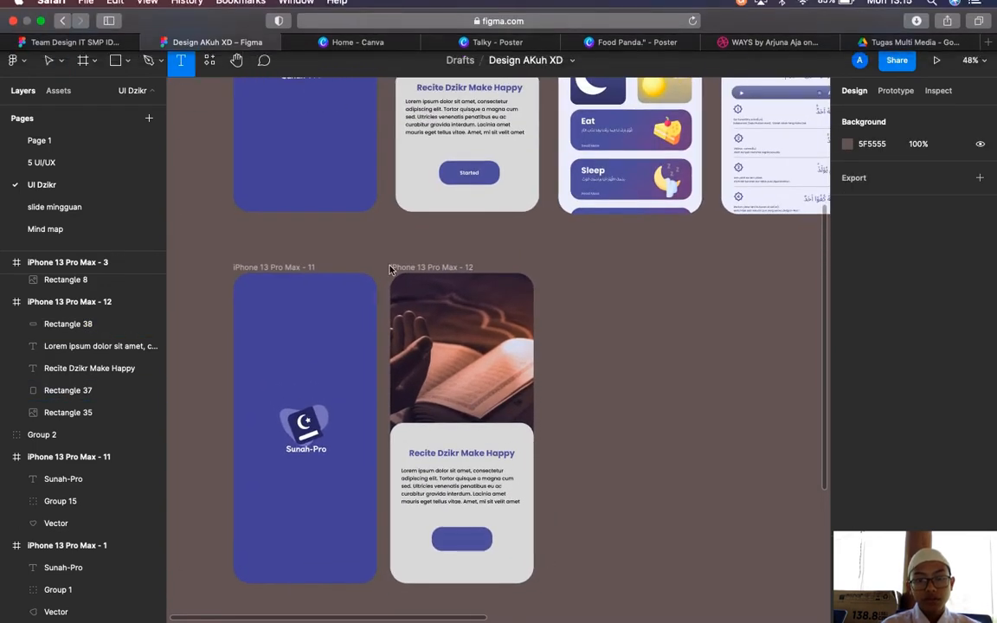
pyautogui.click(451, 543)
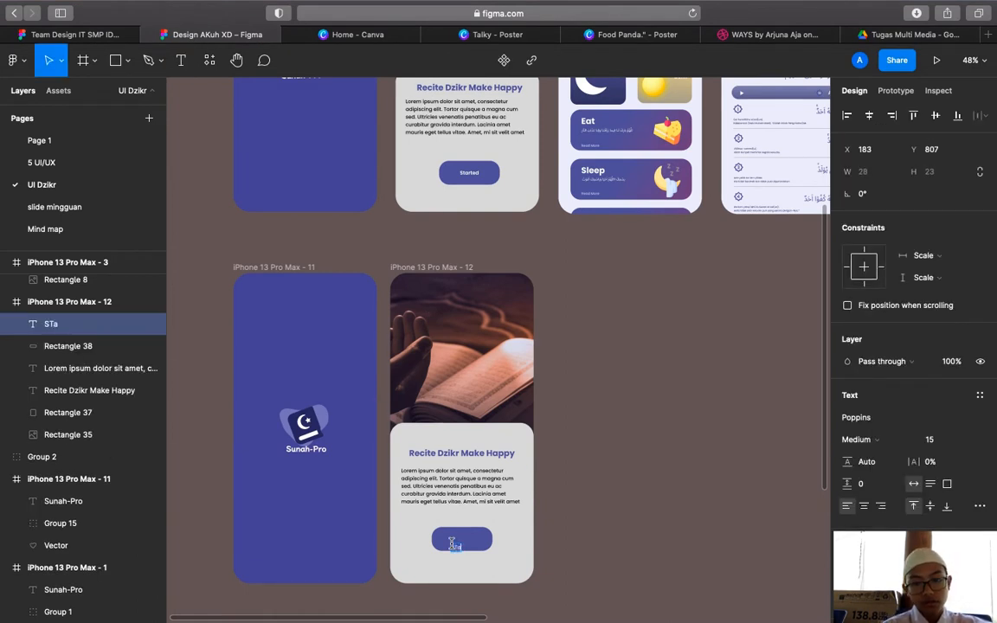
pyautogui.write('STarted')
pyautogui.scroll(10, 451, 543)
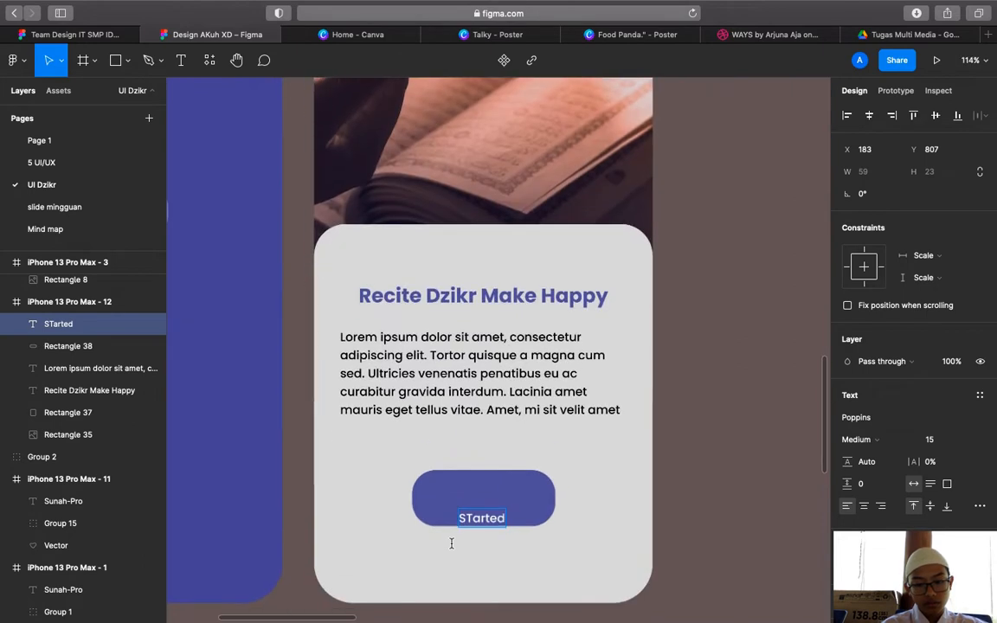
pyautogui.click(470, 520)
pyautogui.press('BackSpace')
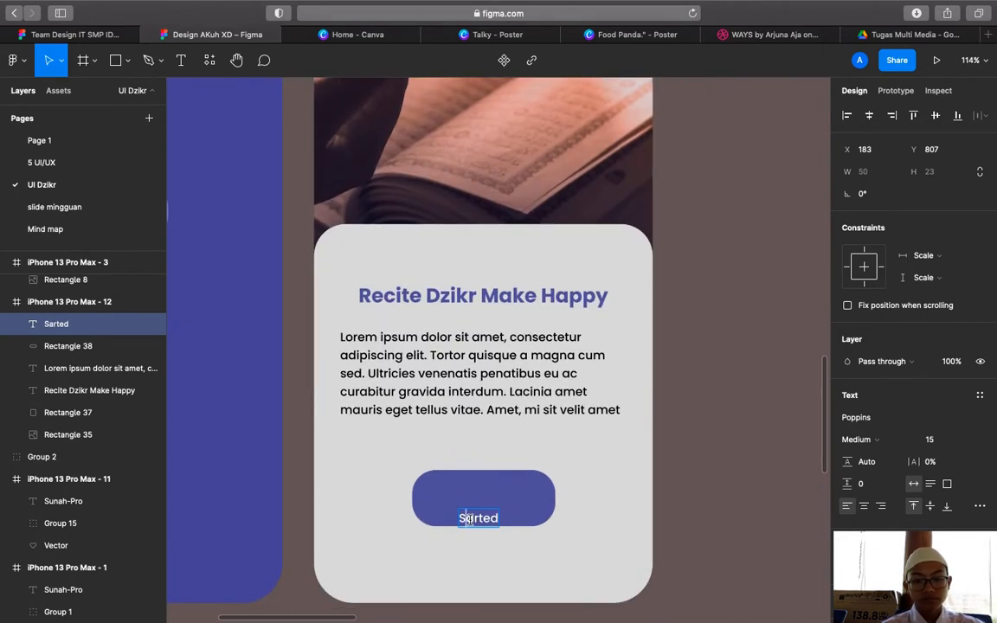
pyautogui.write('t')
pyautogui.click(671, 536)
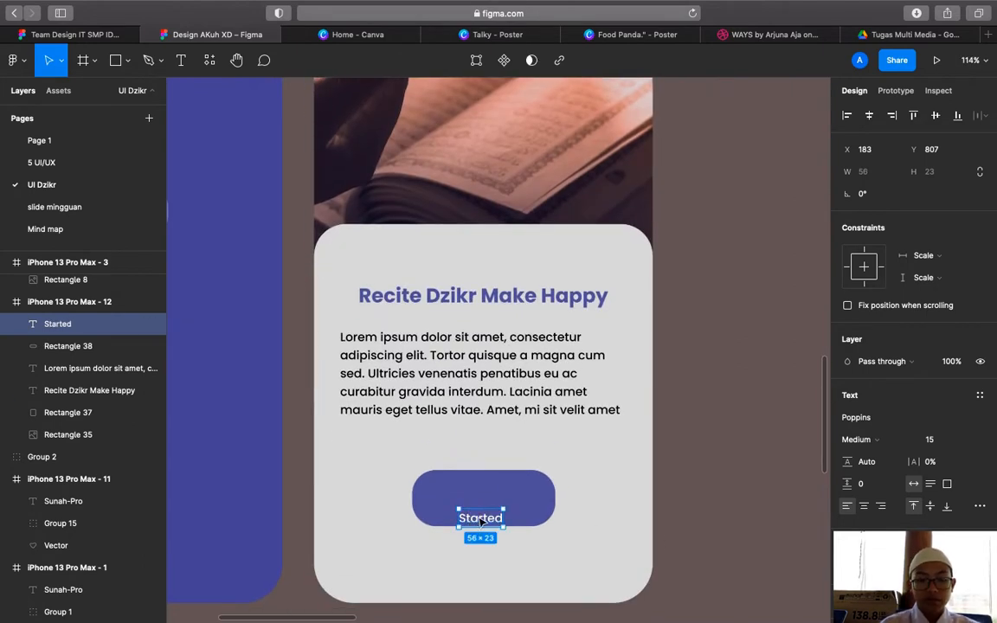
# Centre the label on the button and make it Poppins SemiBold like frame 3's button
pyautogui.moveTo(480, 522); pyautogui.dragTo(483, 506)
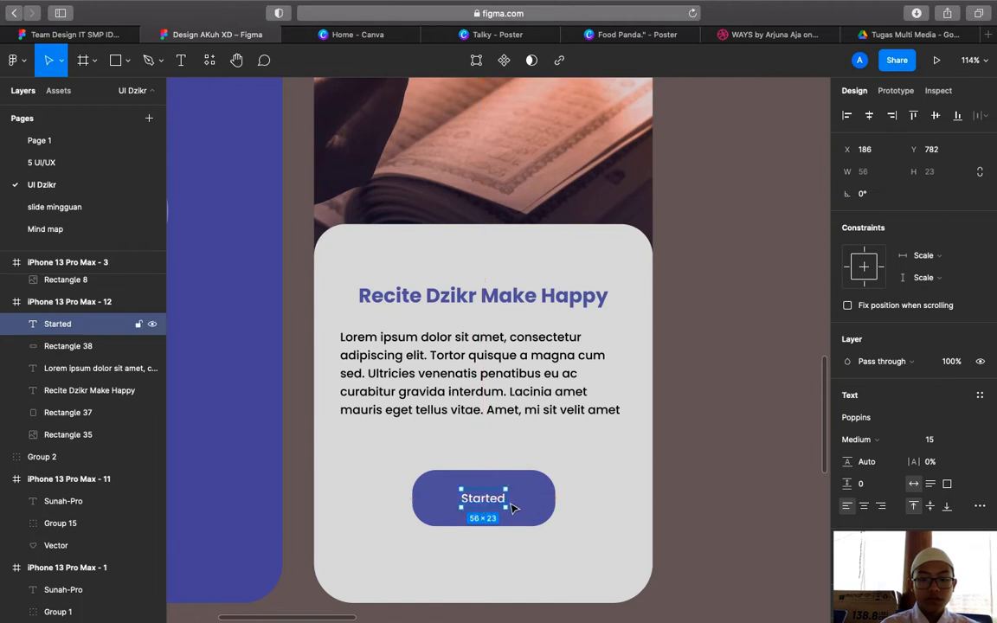
pyautogui.scroll(10, 483, 470)
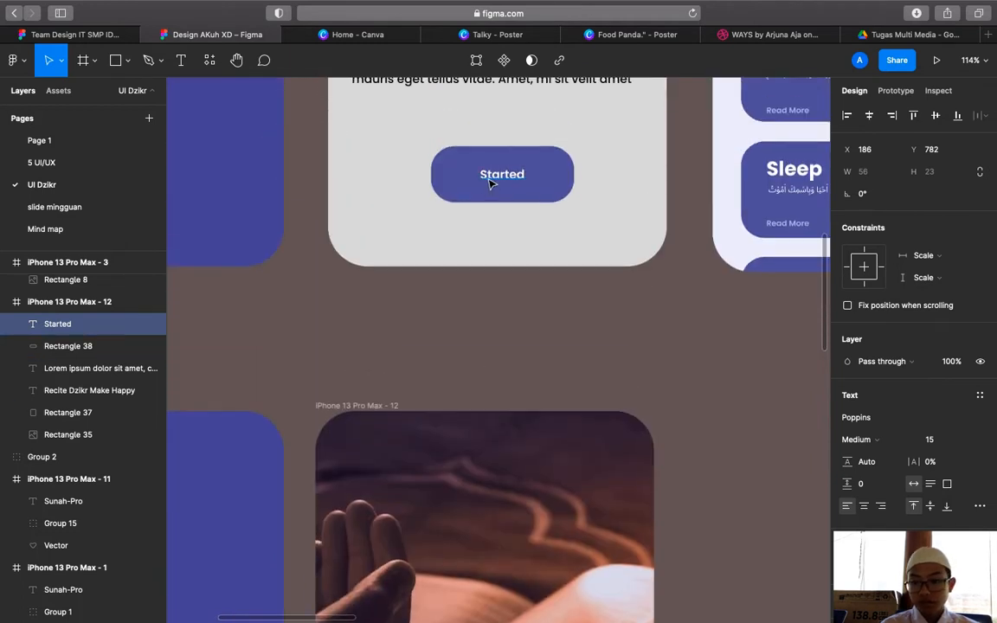
pyautogui.click(489, 182)
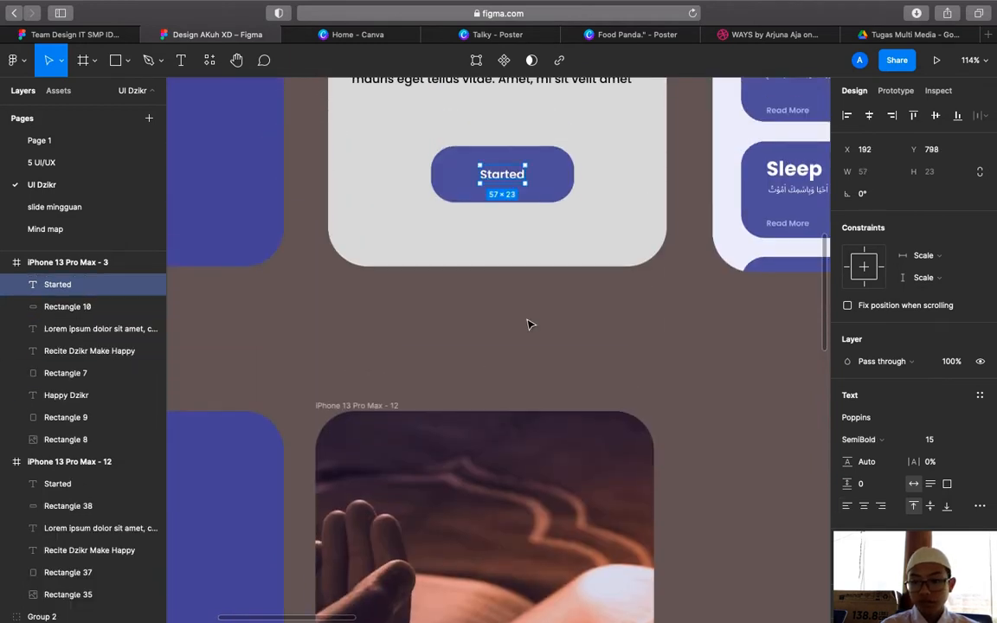
pyautogui.scroll(-8, 530, 325)
pyautogui.scroll(-3, 501, 445)
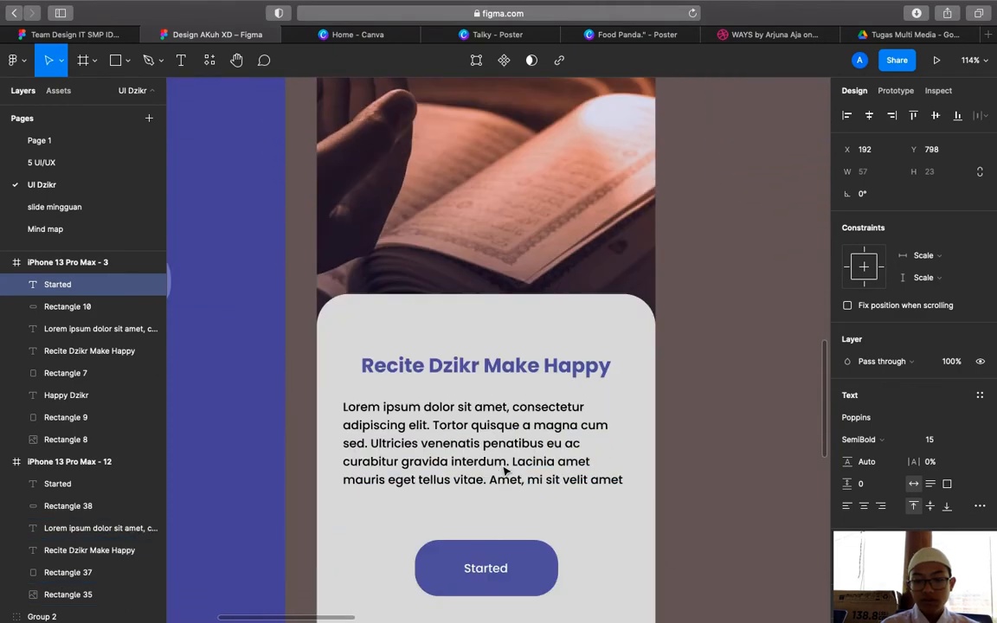
pyautogui.click(490, 557)
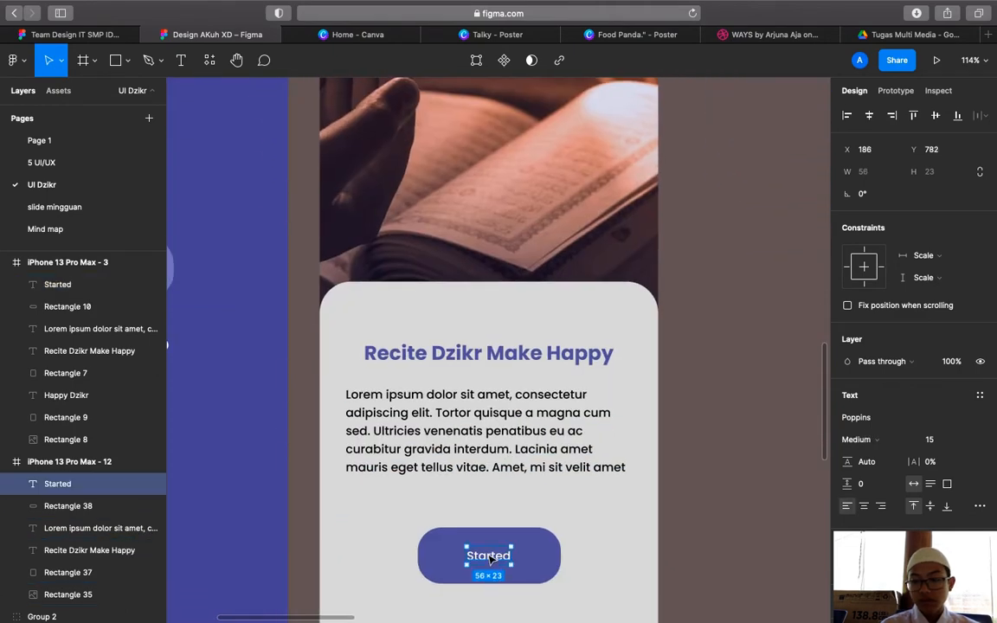
pyautogui.click(861, 440)
pyautogui.click(889, 456)
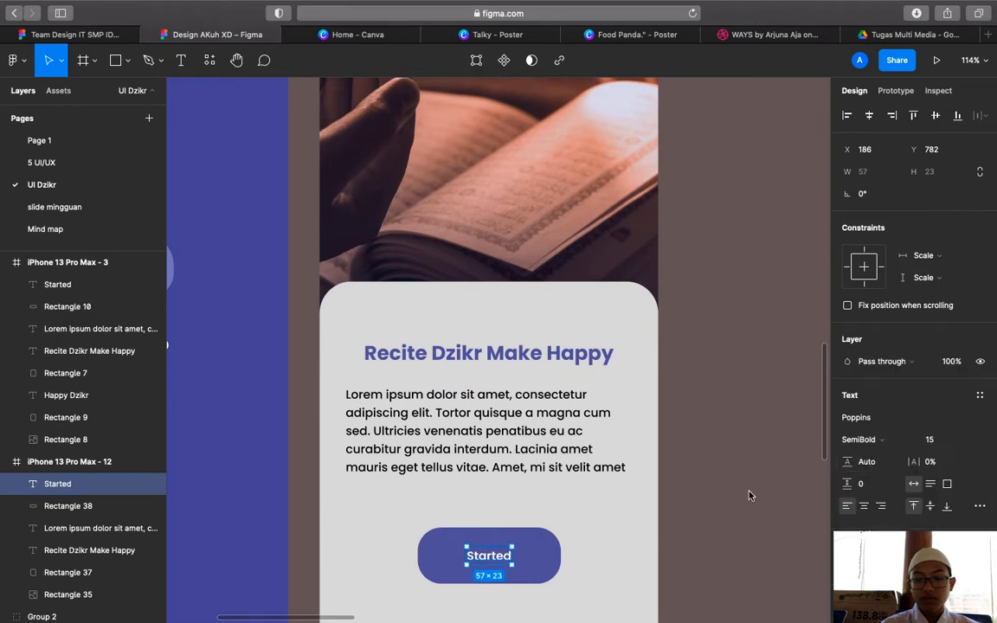
pyautogui.click(752, 495)
pyautogui.scroll(-5, 752, 496)
pyautogui.scroll(3, 752, 496)
pyautogui.hscroll(3, 752, 496)
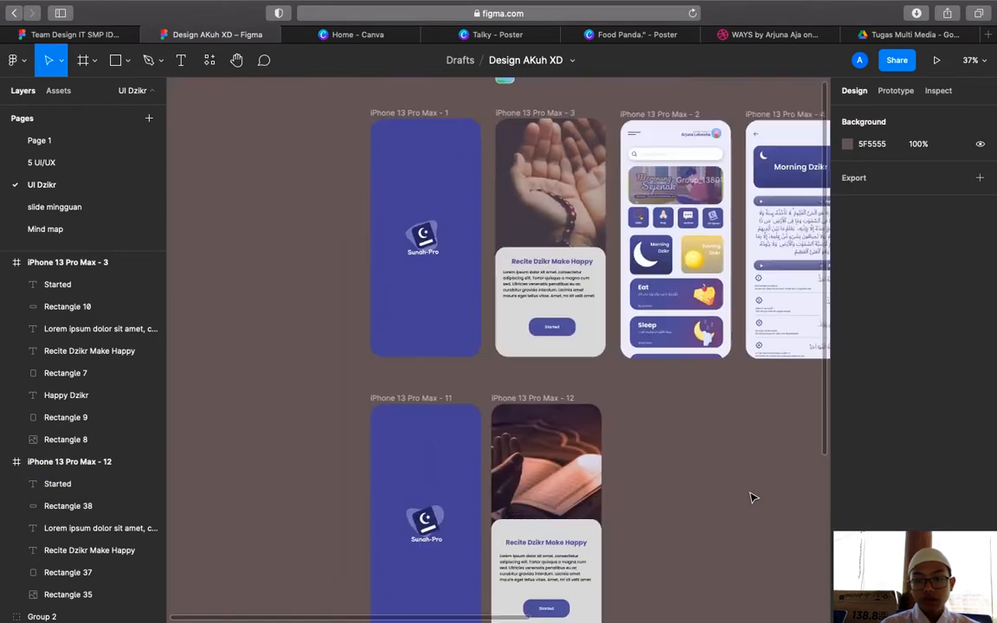
# Lower frame 12's photo image fill opacity from 80% to 50%, matching frame 3
pyautogui.click(519, 454)
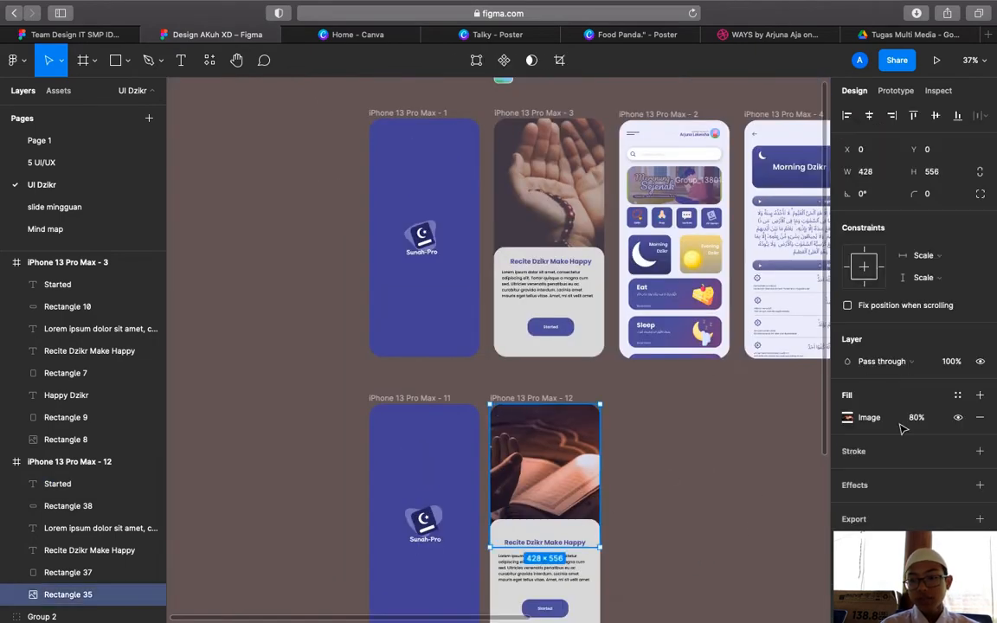
pyautogui.click(730, 457)
pyautogui.hscroll(2, 719, 450)
pyautogui.scroll(-1, 718, 450)
pyautogui.click(508, 160)
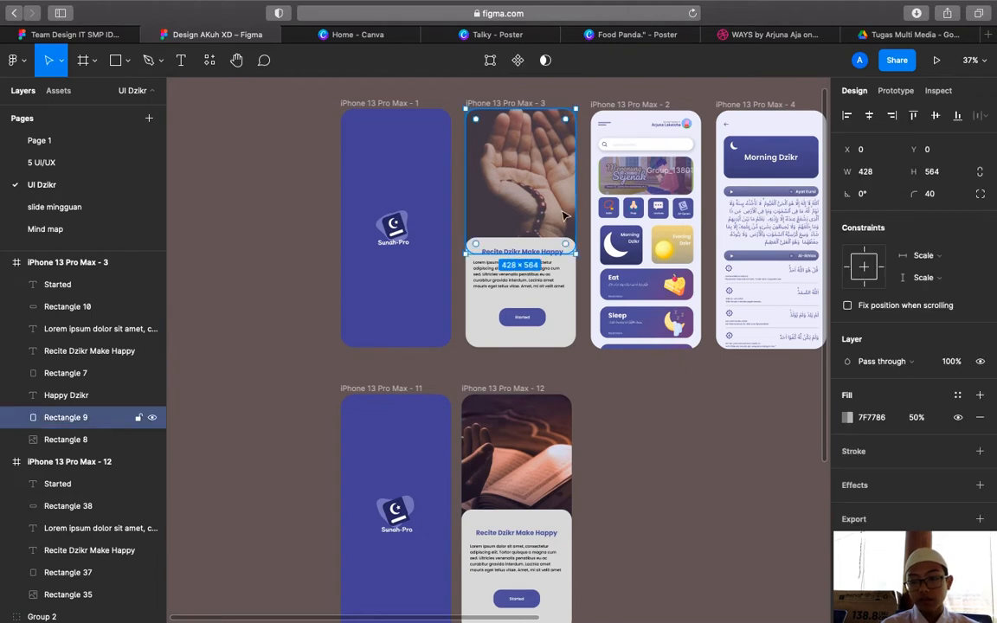
pyautogui.click(550, 402)
pyautogui.click(915, 418)
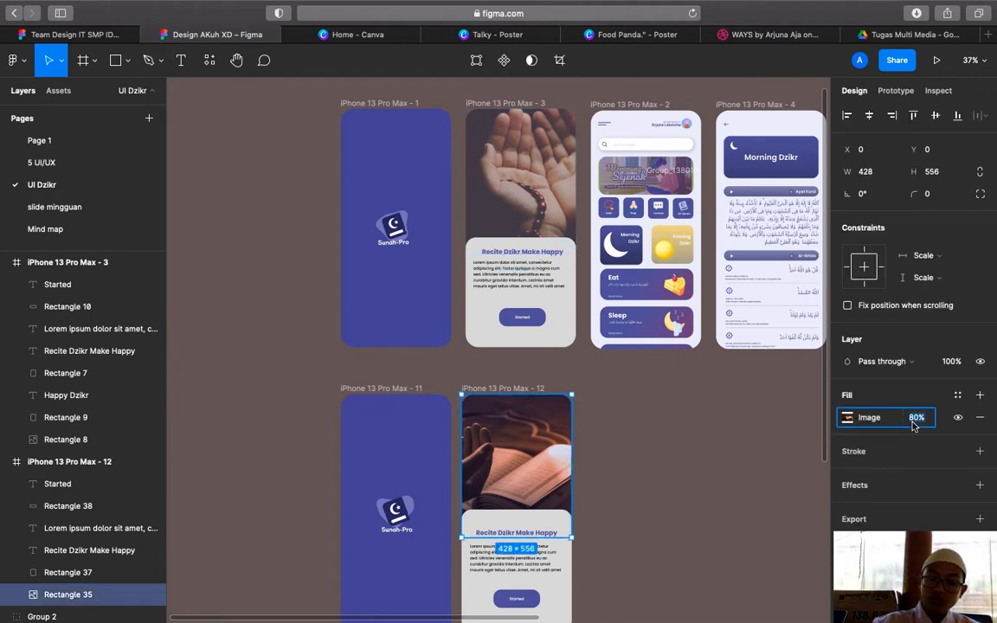
pyautogui.write('50')
pyautogui.press('Return')
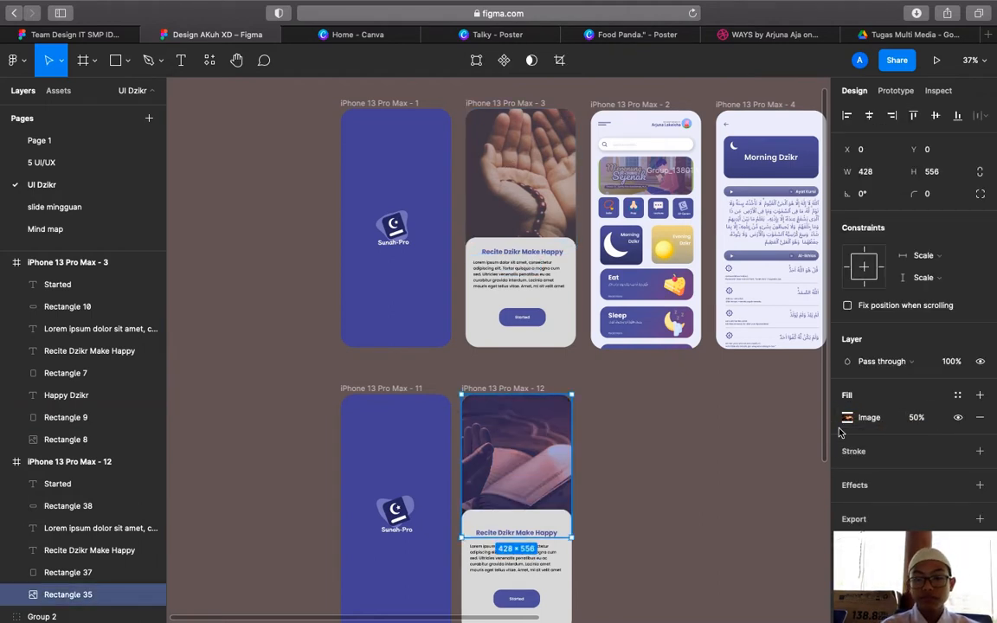
pyautogui.click(758, 496)
pyautogui.scroll(-3, 723, 479)
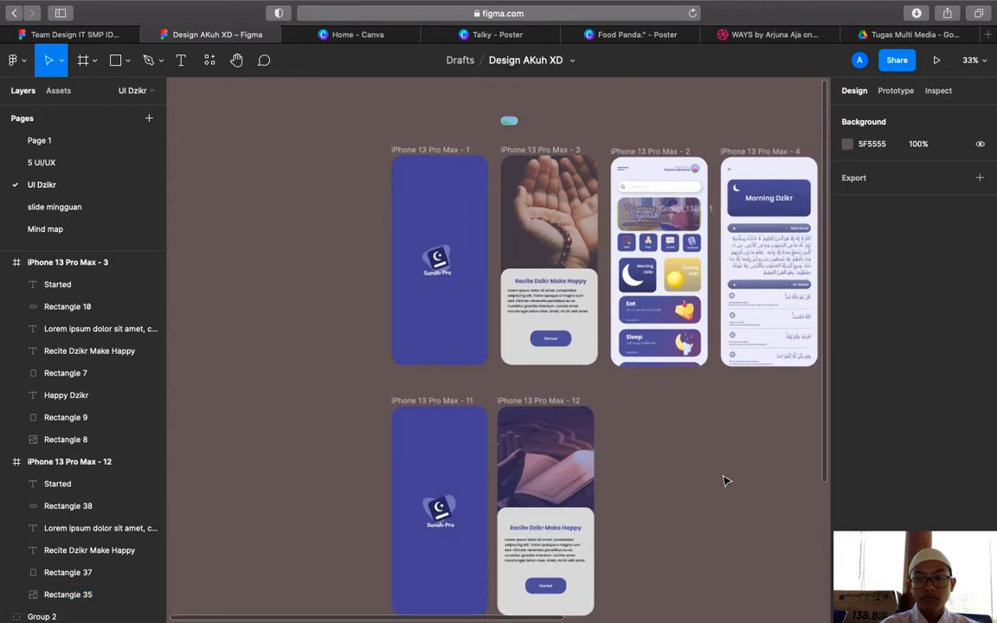
# Review the finished frame 12 and zoom out to 48% to see all iPhone screens
pyautogui.scroll(5, 723, 478)
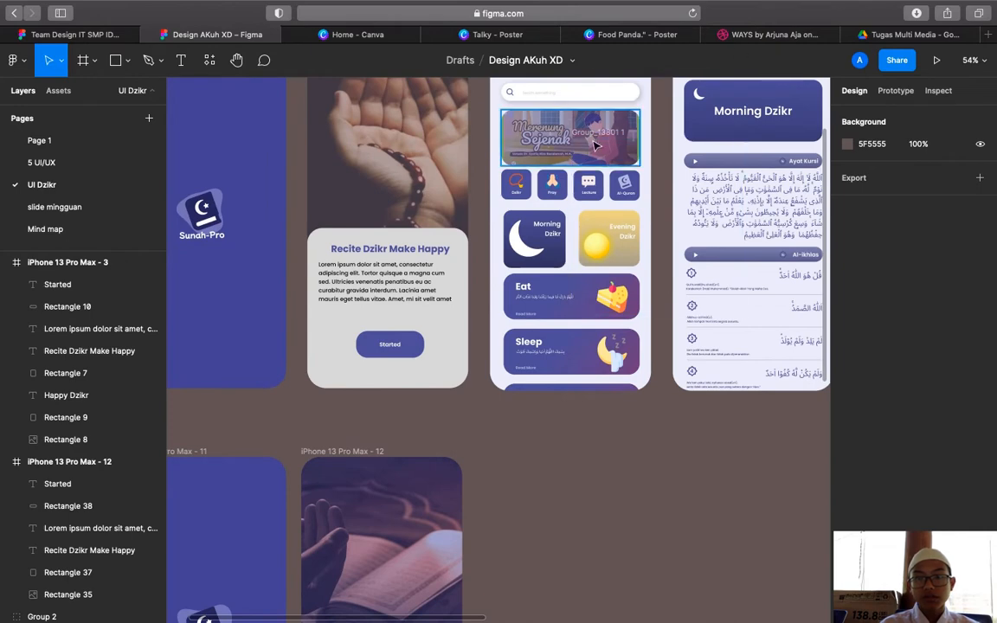
pyautogui.scroll(5, 532, 216)
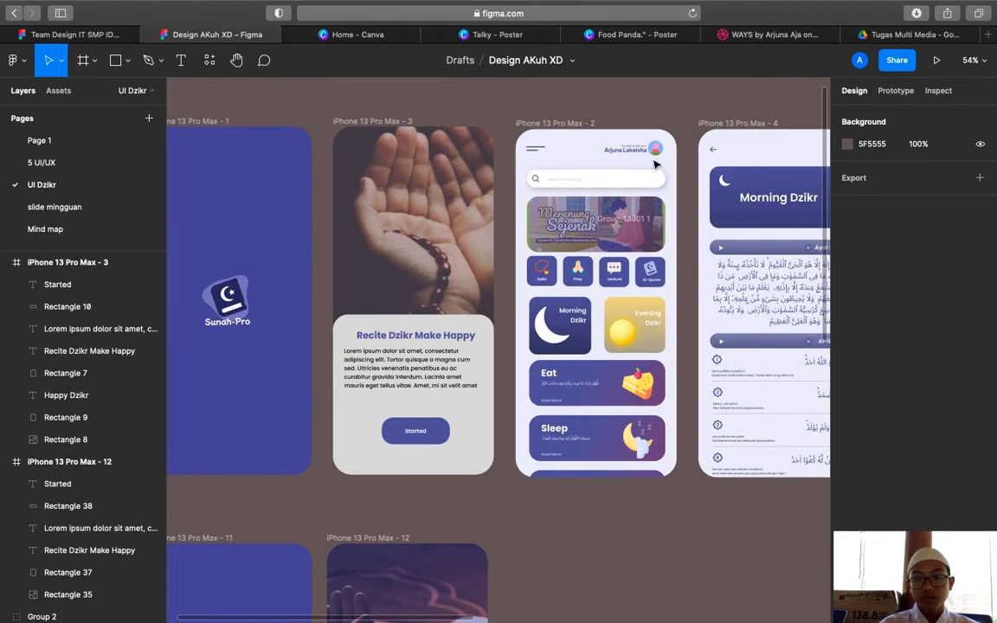
pyautogui.scroll(10, 588, 240)
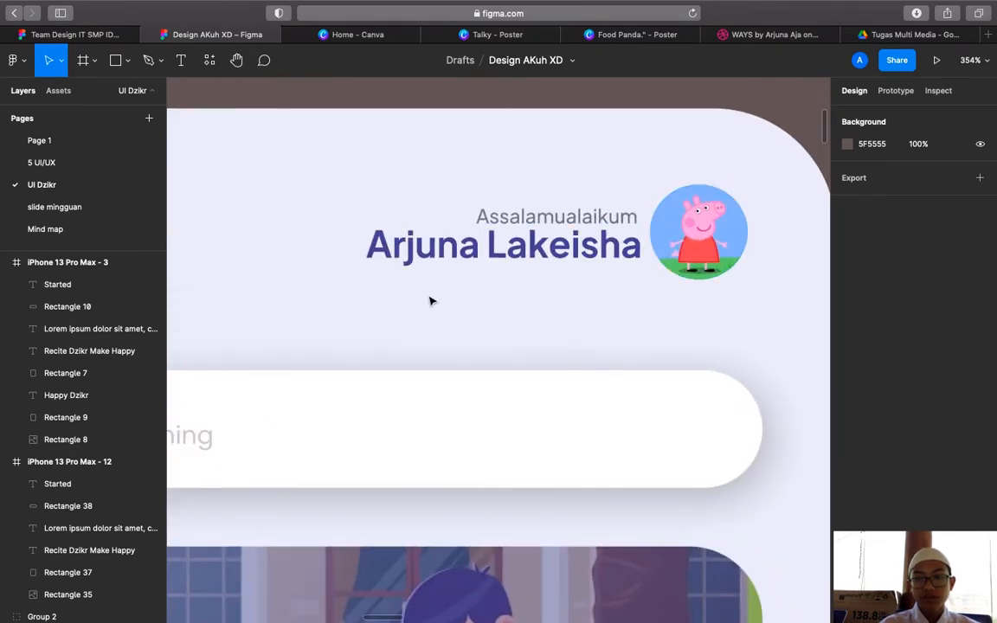
pyautogui.scroll(-5, 430, 300)
pyautogui.scroll(-5, 433, 302)
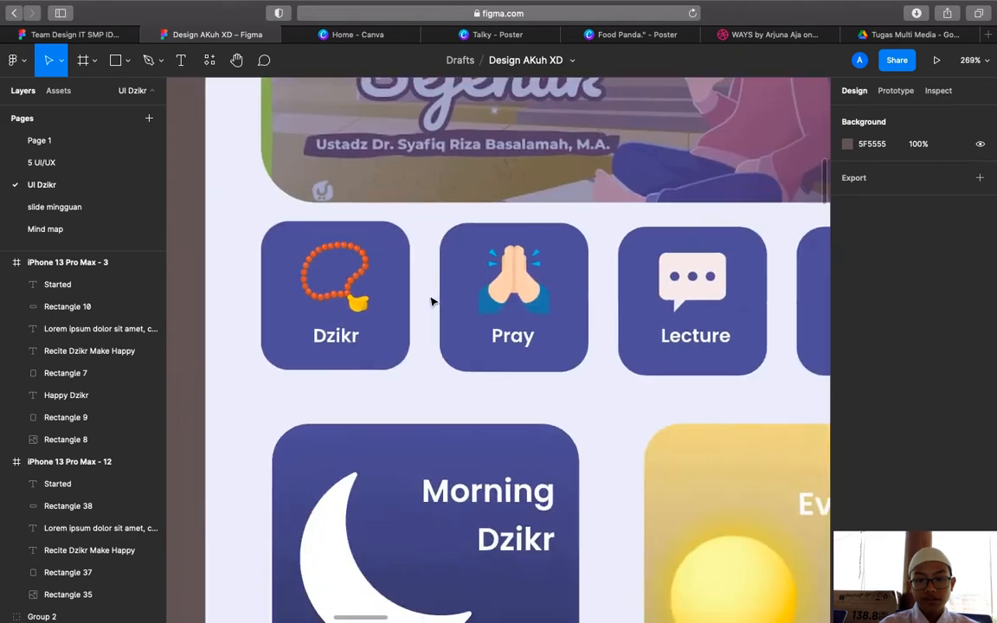
pyautogui.scroll(-5, 432, 296)
pyautogui.scroll(3, 432, 296)
pyautogui.scroll(-2, 512, 167)
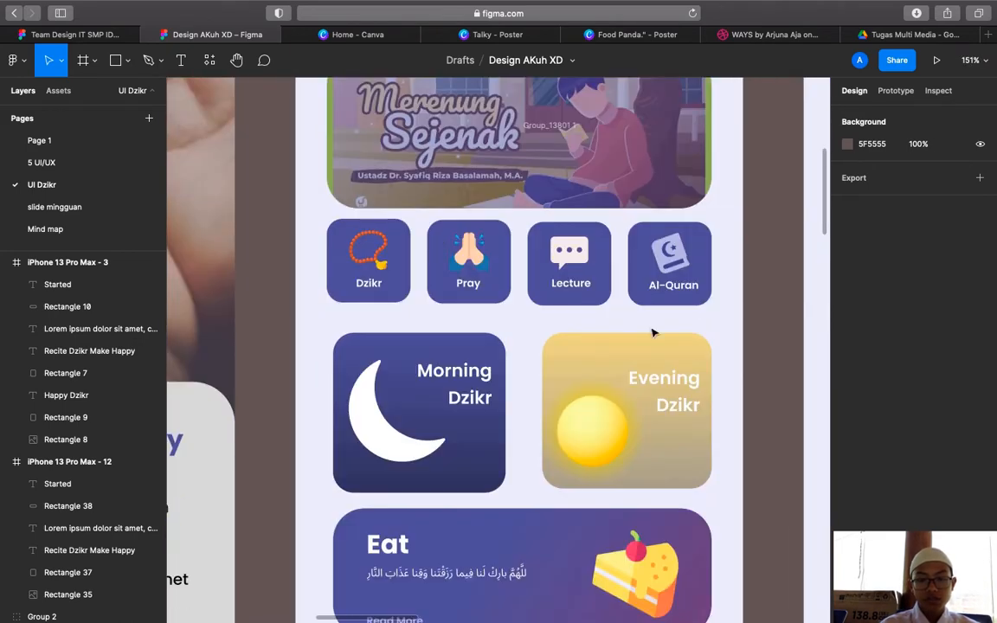
pyautogui.scroll(-2, 536, 380)
pyautogui.scroll(-5, 582, 365)
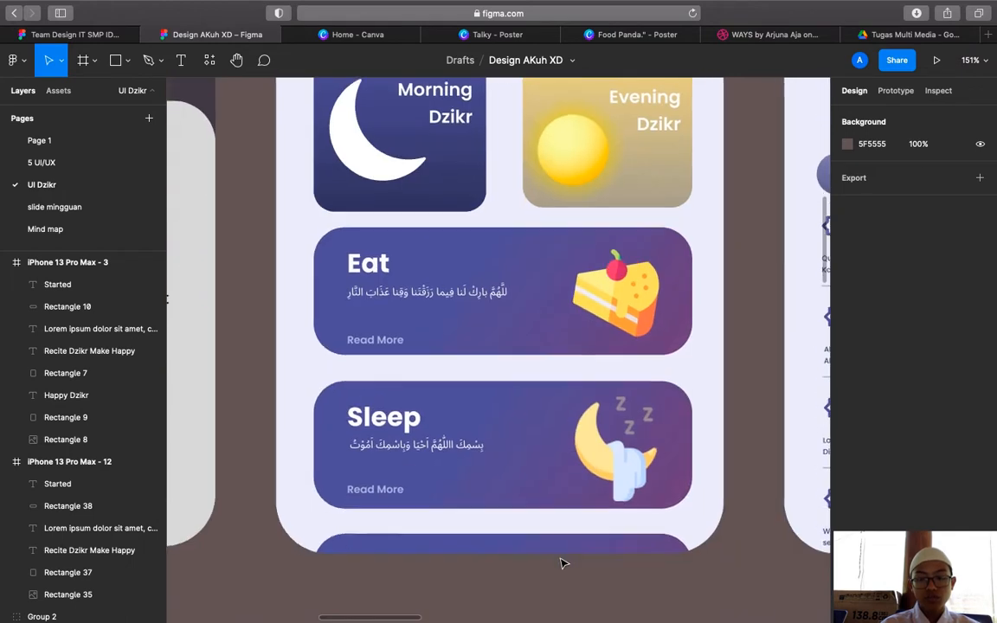
pyautogui.scroll(-10, 597, 473)
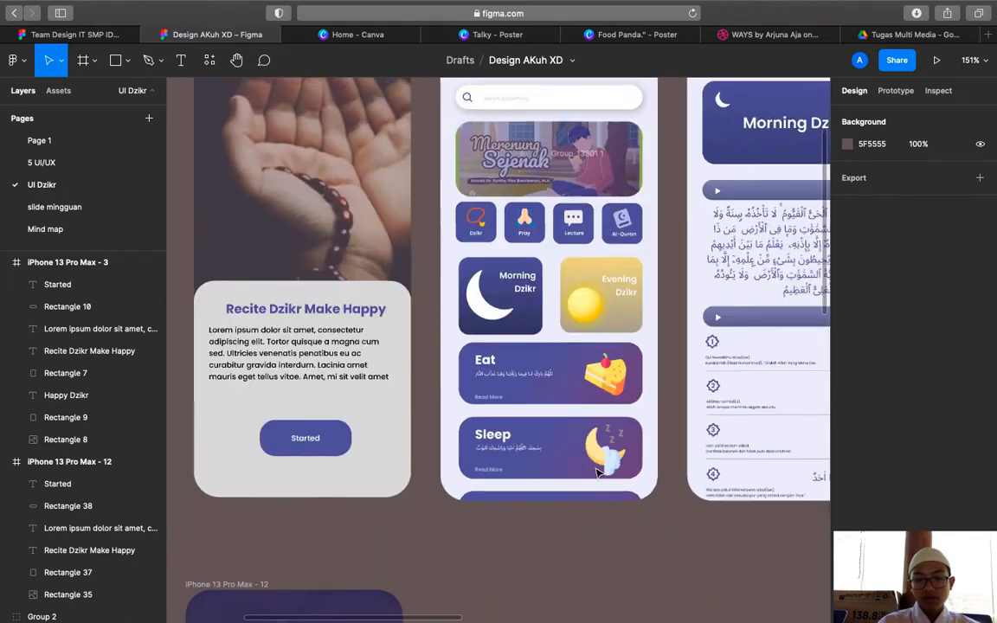
pyautogui.scroll(-1, 597, 472)
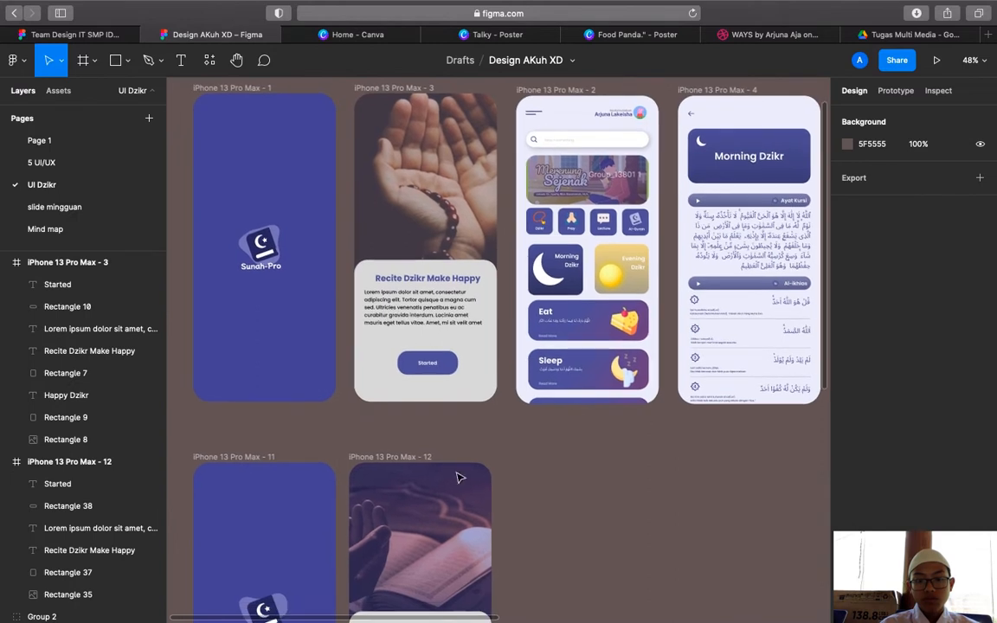
pyautogui.click(413, 467)
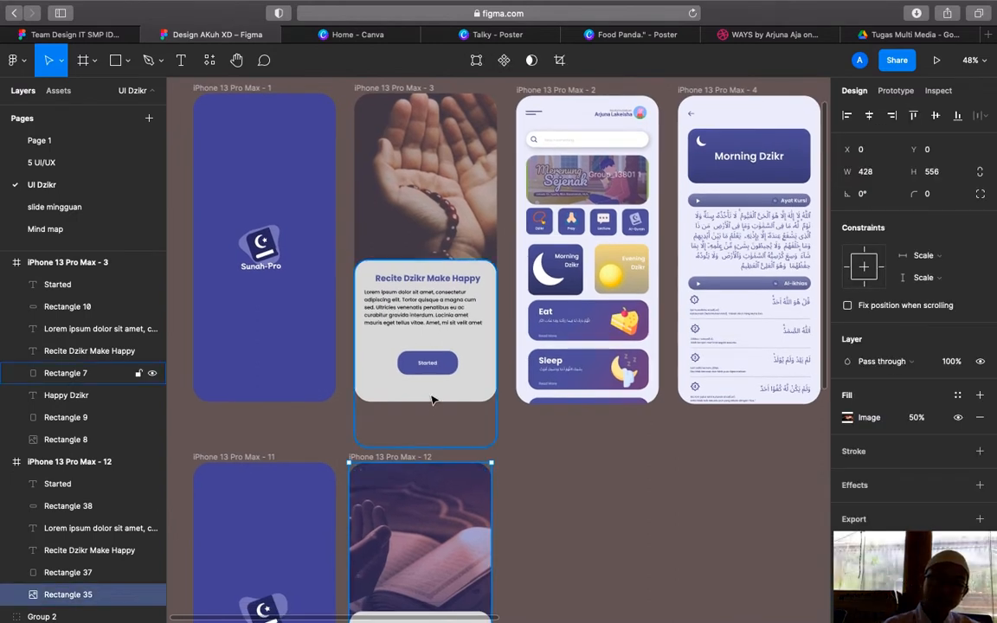
pyautogui.click(432, 437)
# Paste a copy of frame 12 as frame 13 and delete all its copied contents
pyautogui.click(386, 459)
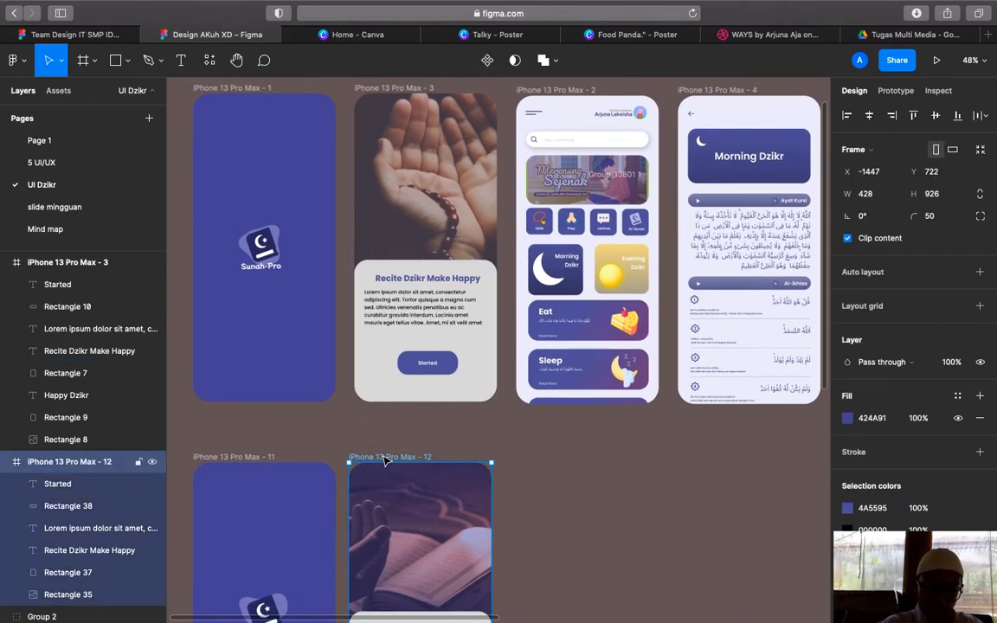
pyautogui.press('super+v')
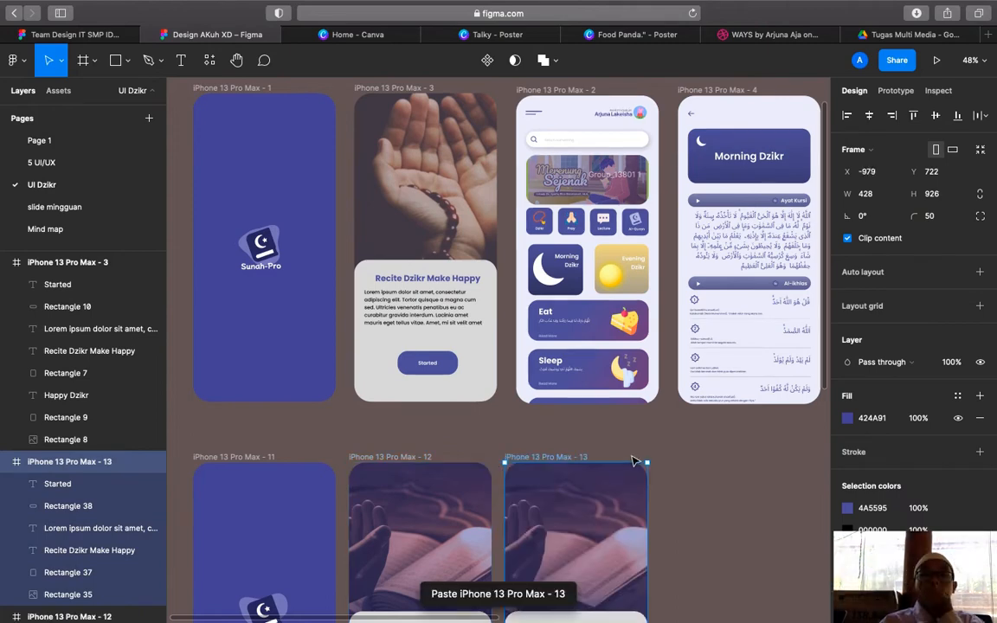
pyautogui.click(682, 467)
pyautogui.scroll(-3, 683, 468)
pyautogui.scroll(-3, 682, 480)
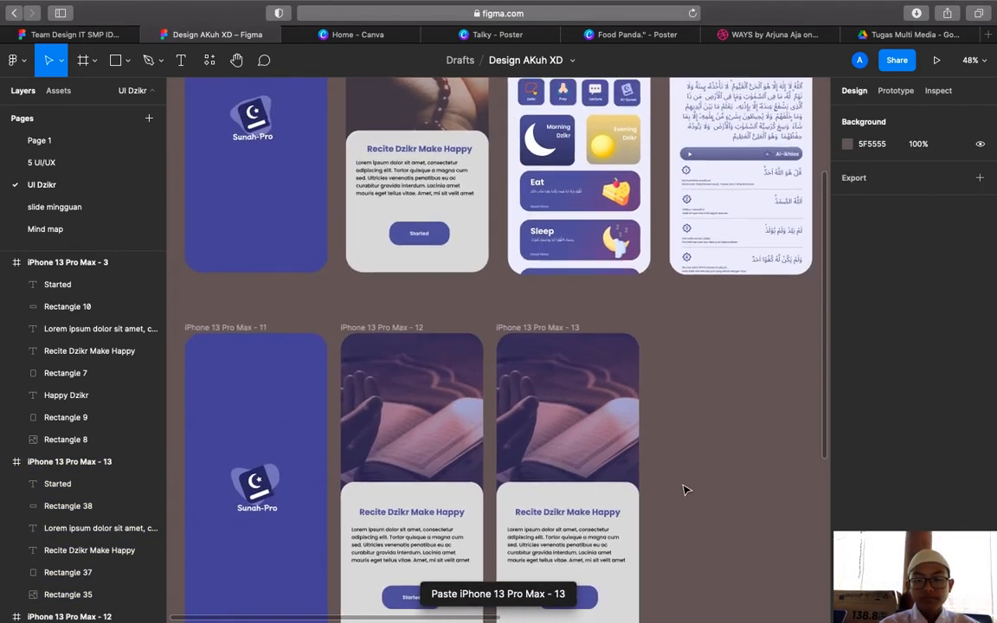
pyautogui.scroll(-3, 688, 492)
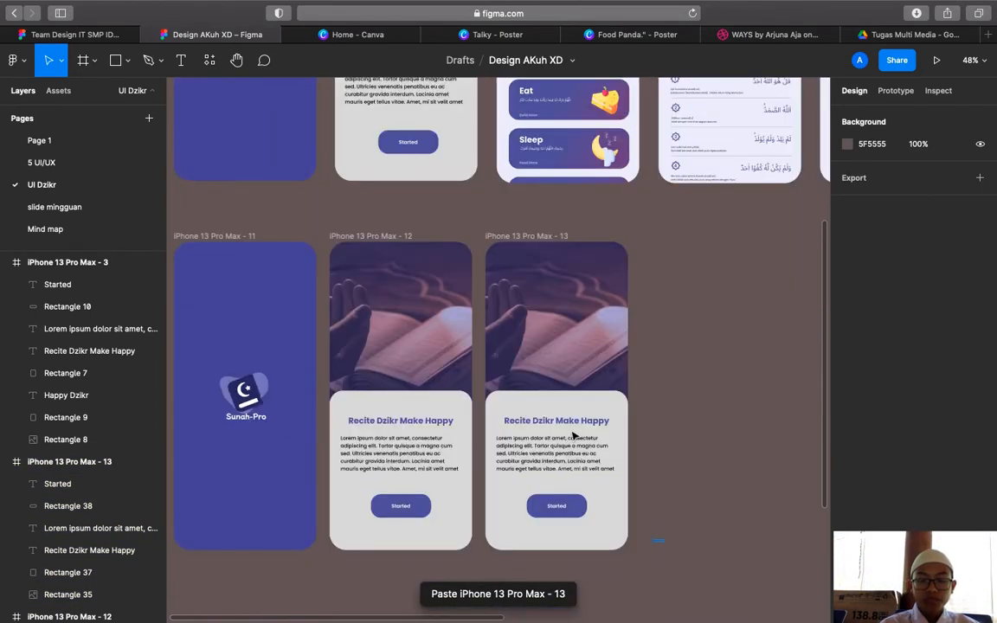
pyautogui.moveTo(555, 370); pyautogui.dragTo(545, 305)
pyautogui.press('Delete')
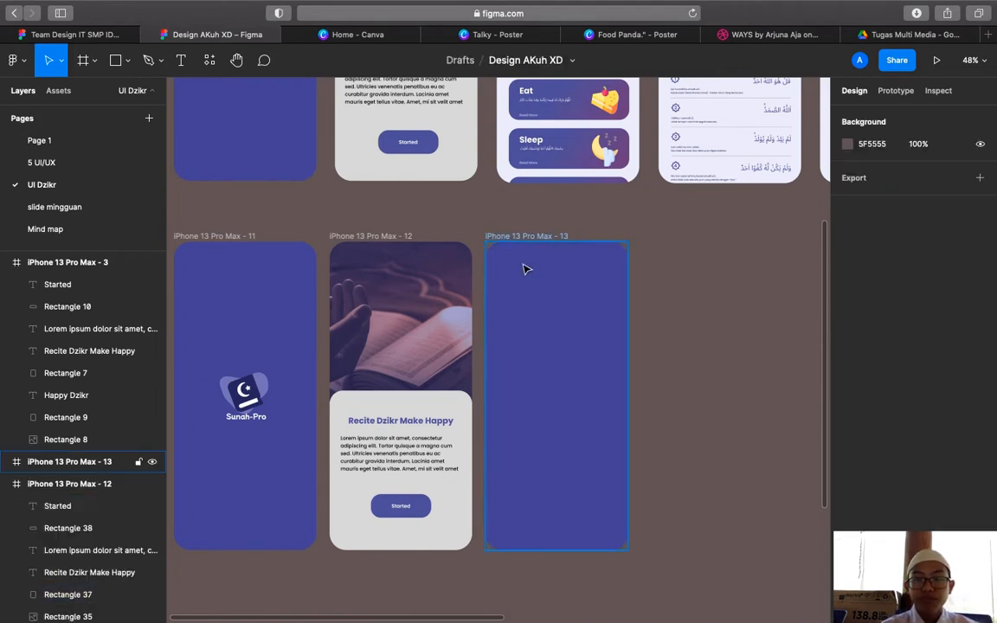
# Fill the empty frame 13 with the home screen's light #EDEFFA background colour
pyautogui.click(558, 249)
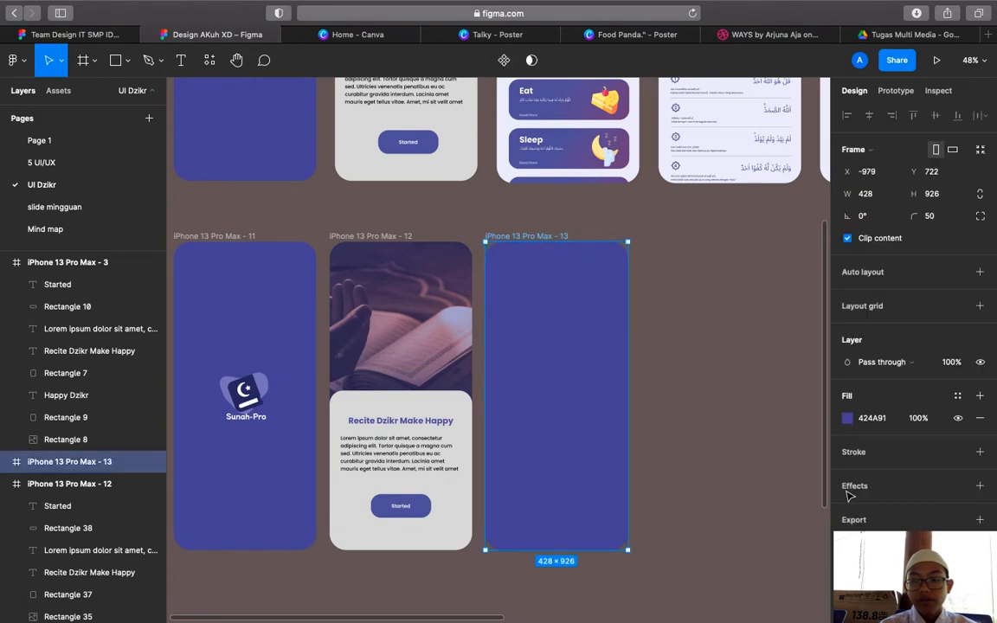
pyautogui.click(847, 420)
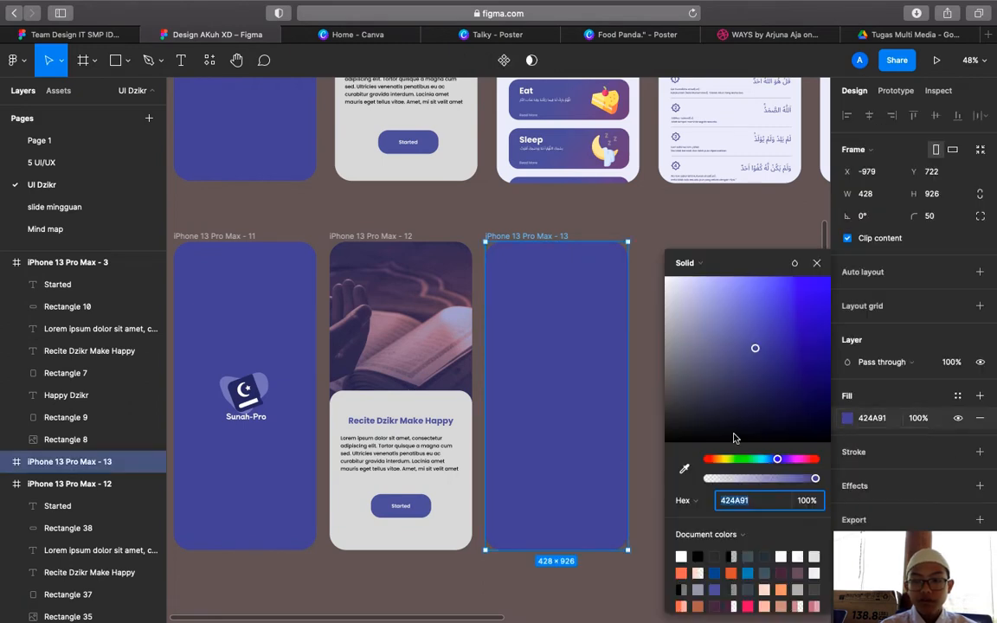
pyautogui.click(684, 470)
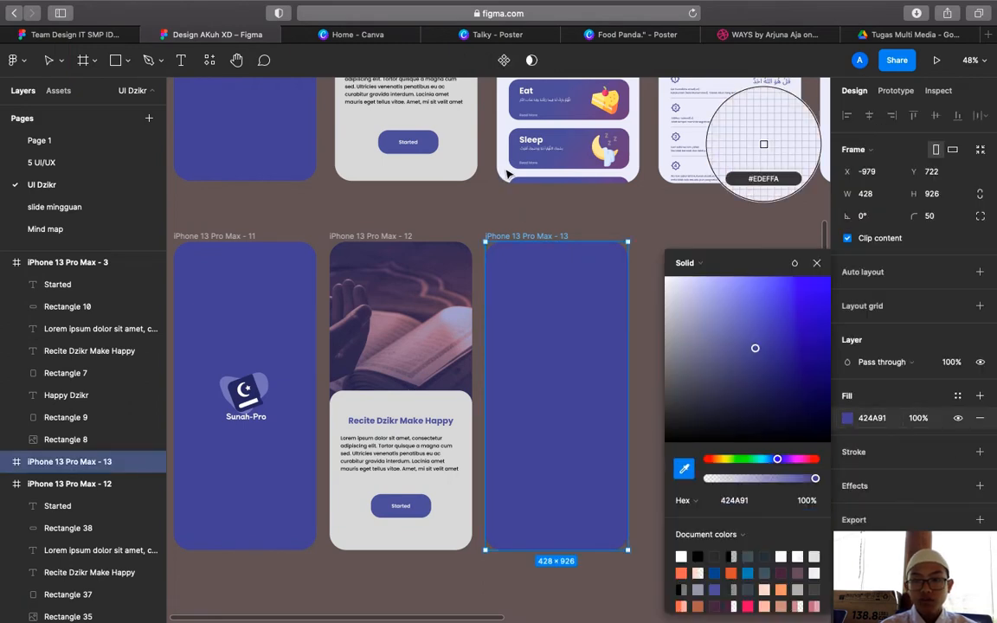
pyautogui.click(763, 144)
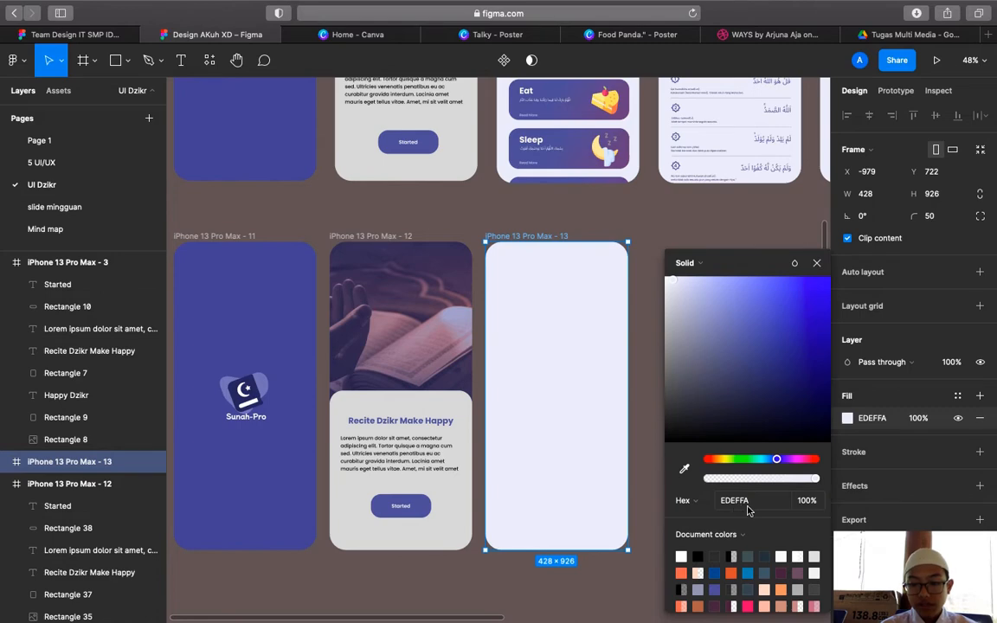
pyautogui.click(819, 264)
pyautogui.click(709, 268)
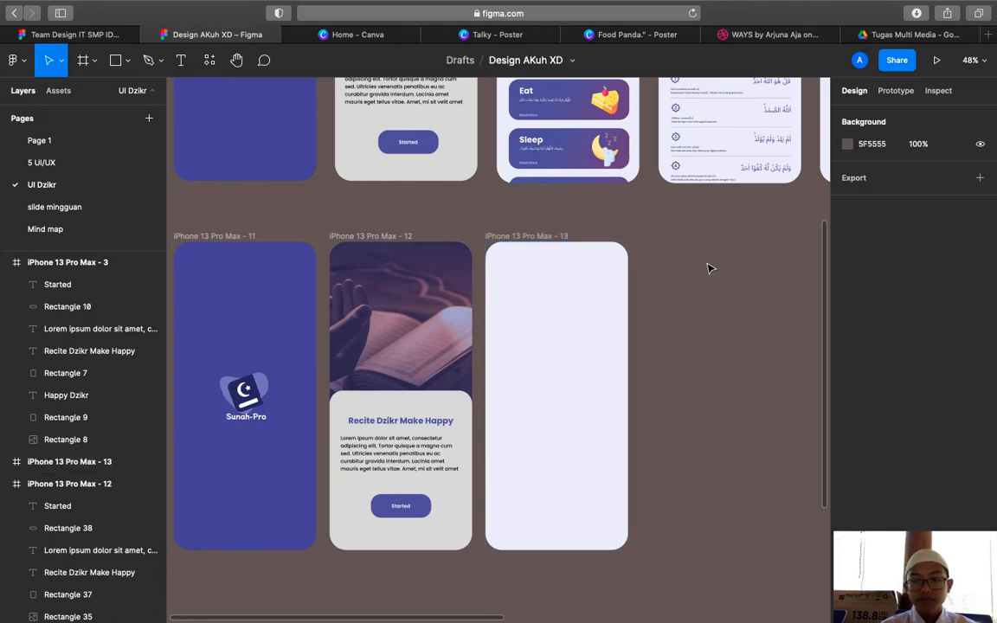
# Zoom in on frame 2's header, zoom back out to 120%, and select blank frame 13
pyautogui.scroll(5, 710, 268)
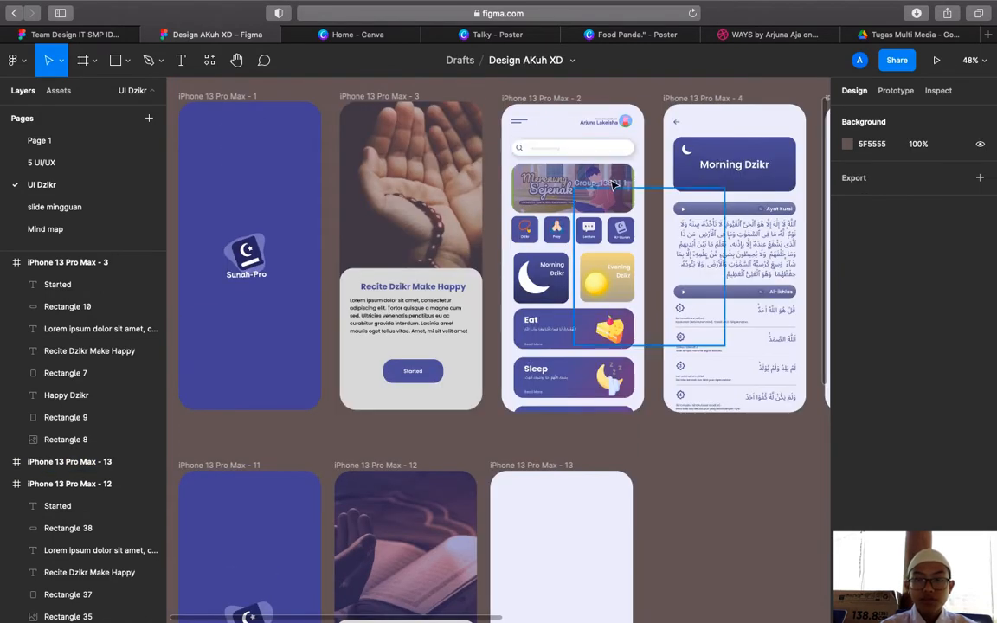
pyautogui.scroll(1, 549, 149)
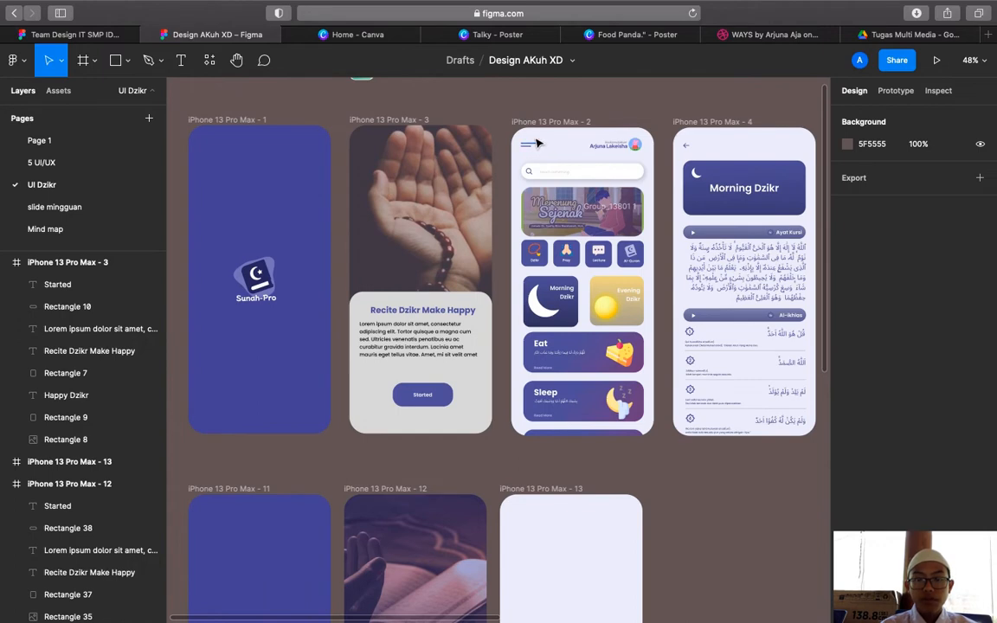
pyautogui.scroll(5, 538, 143)
pyautogui.scroll(-3, 526, 162)
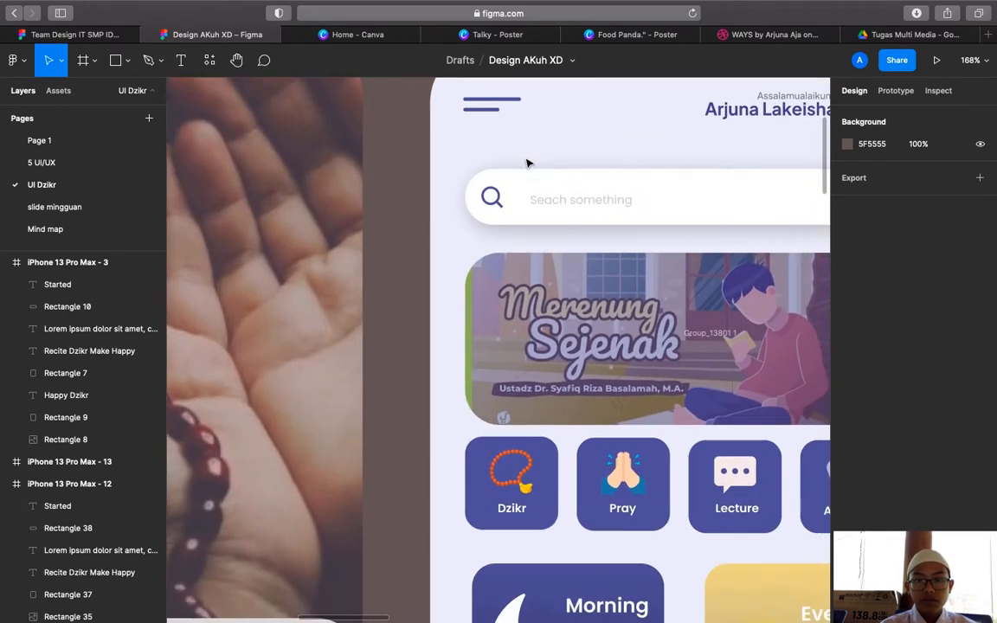
pyautogui.click(150, 64)
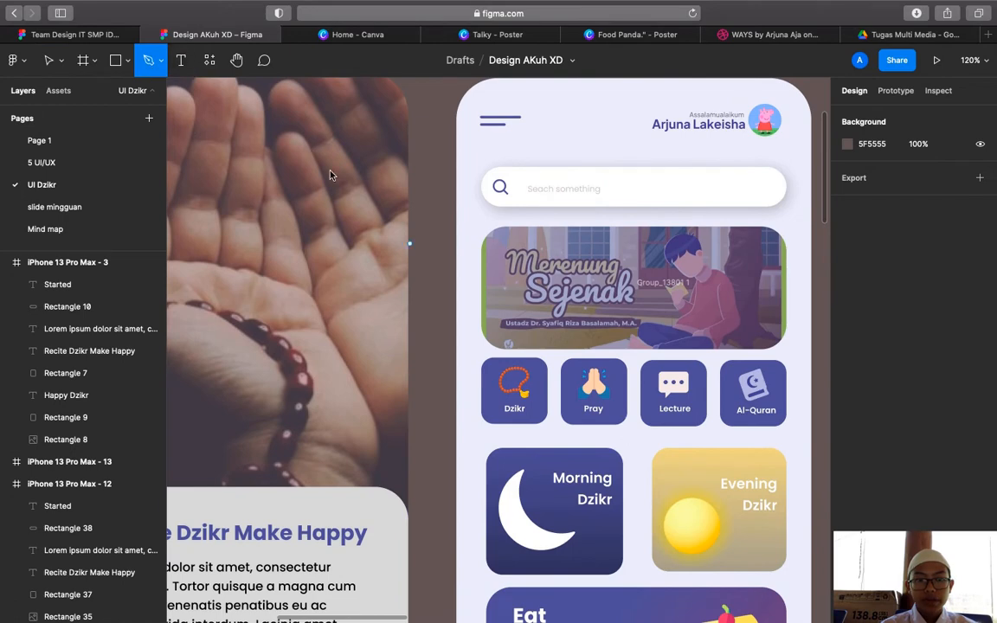
pyautogui.scroll(-10, 456, 289)
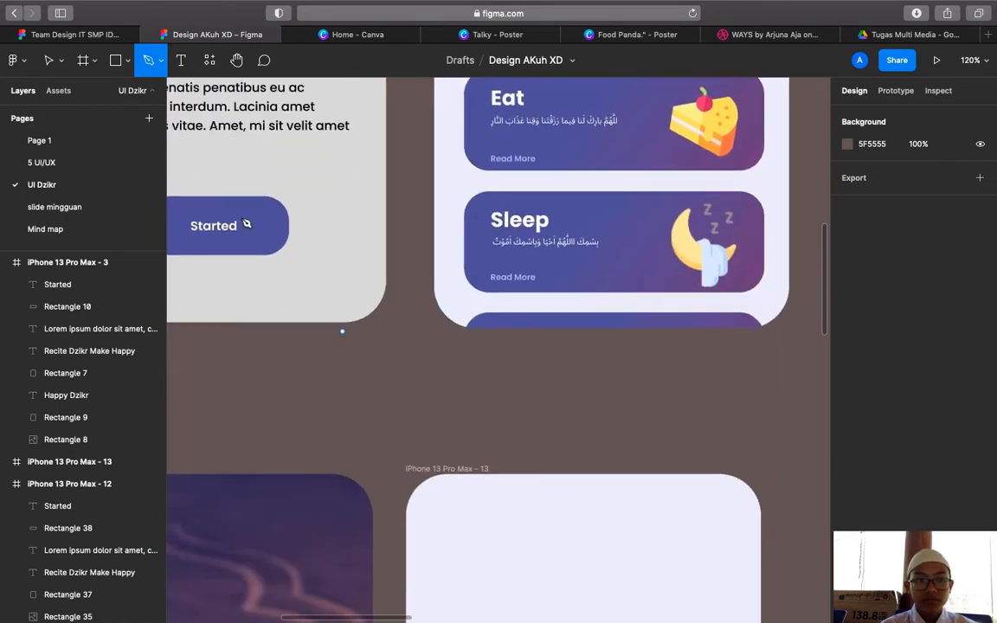
pyautogui.click(50, 60)
pyautogui.click(403, 467)
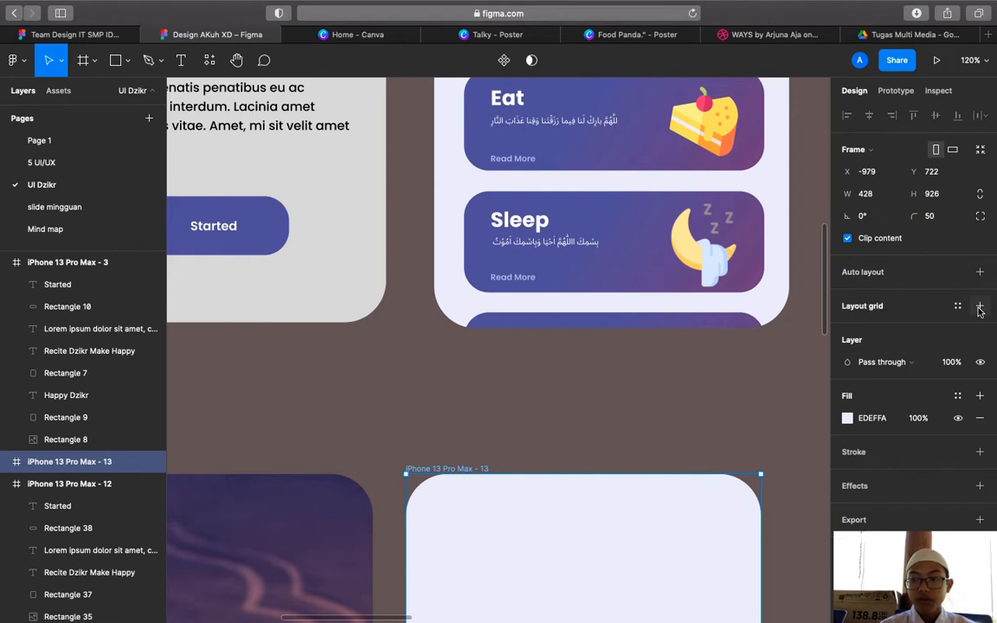
# Add a 3-column stretch layout grid to frame 13 with margin 30 and gutter 20
pyautogui.click(979, 306)
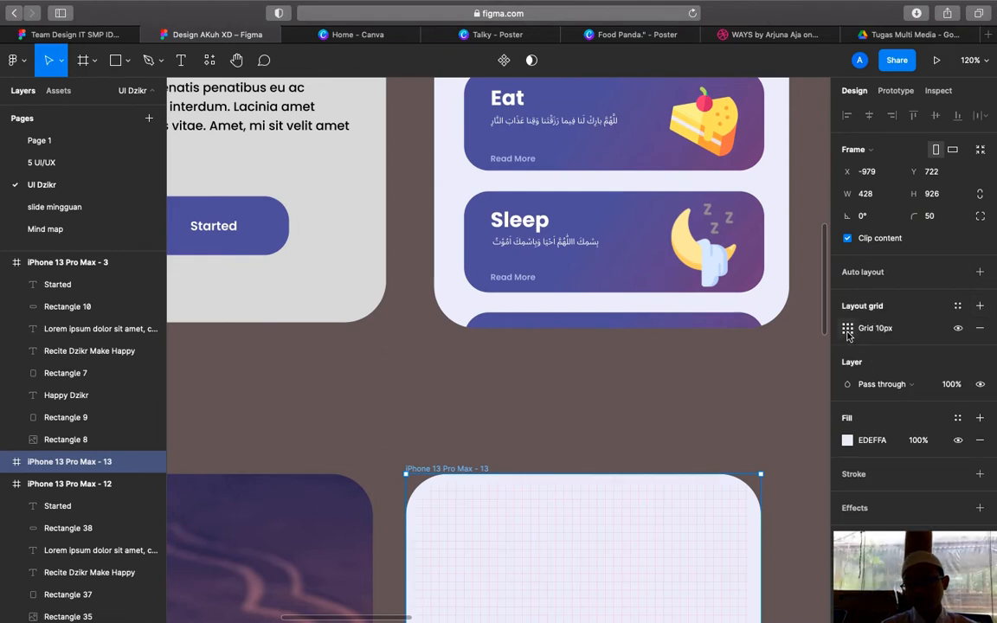
pyautogui.click(838, 332)
pyautogui.click(704, 334)
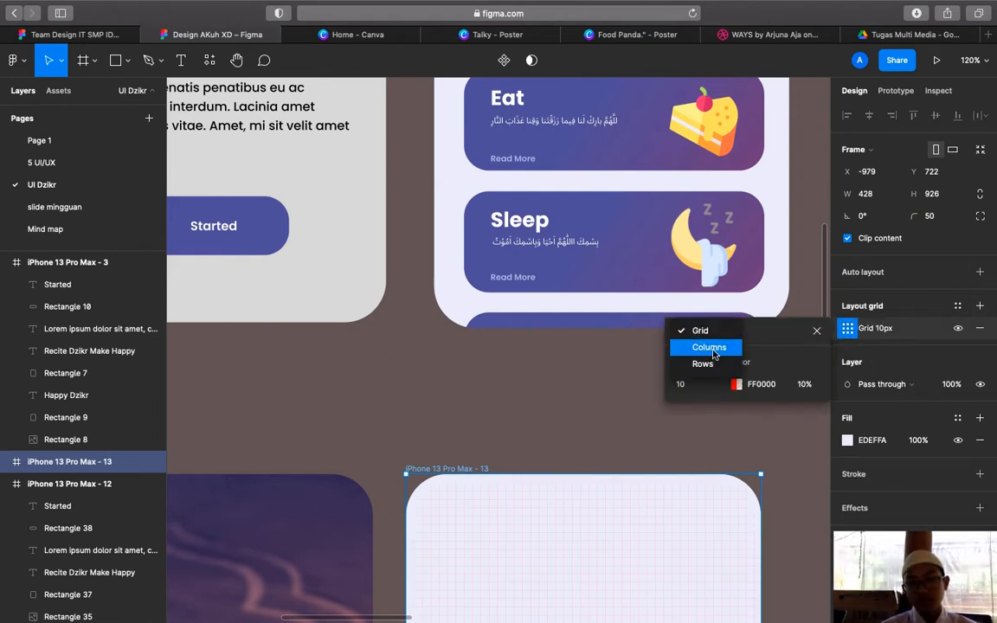
pyautogui.click(711, 350)
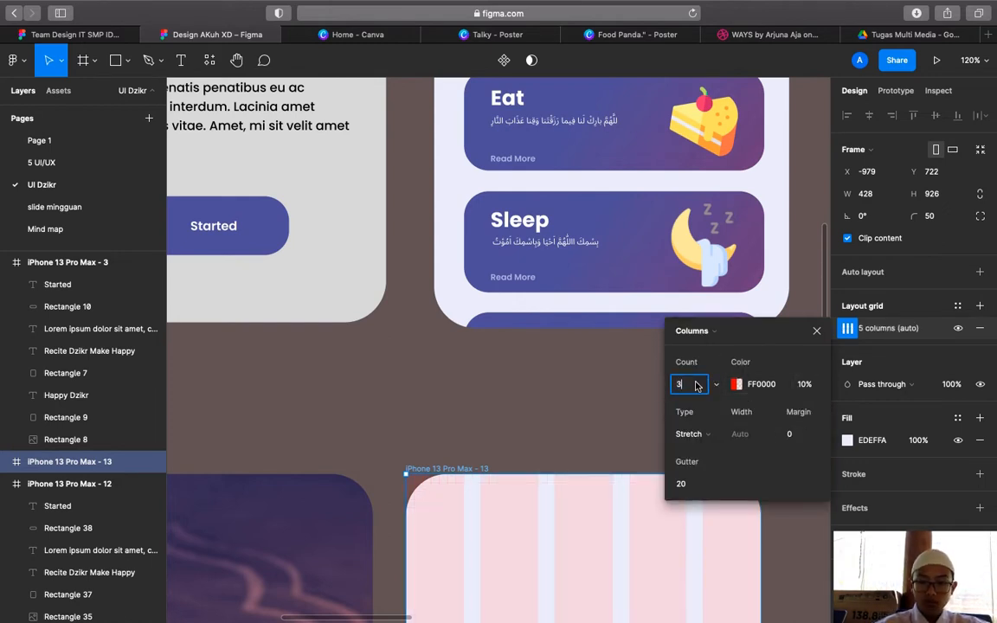
pyautogui.press('Return')
pyautogui.click(792, 435)
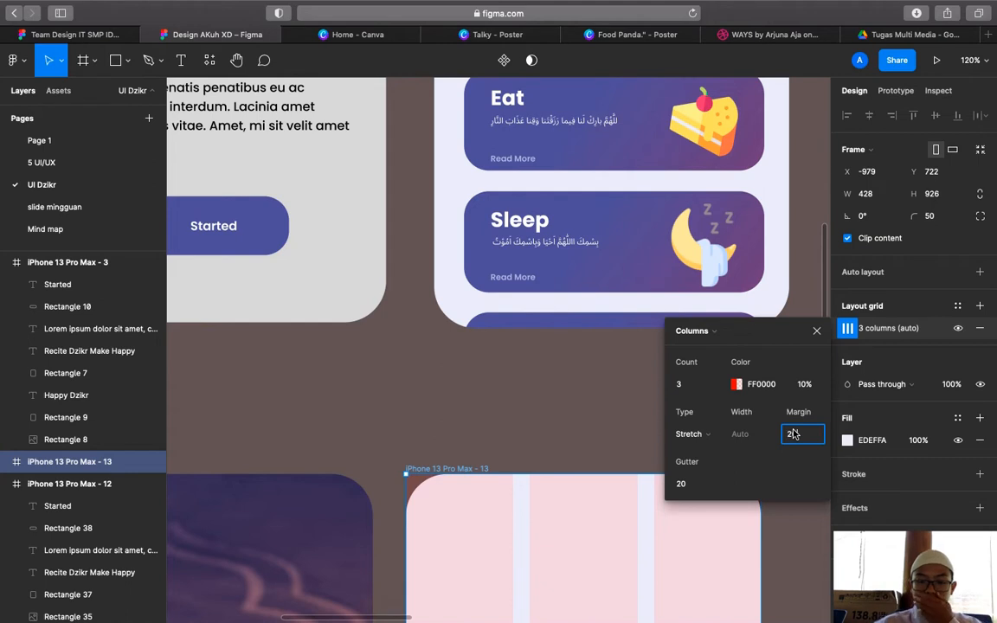
pyautogui.write('20')
pyautogui.press('Return')
pyautogui.click(800, 439)
pyautogui.press('BackSpace')
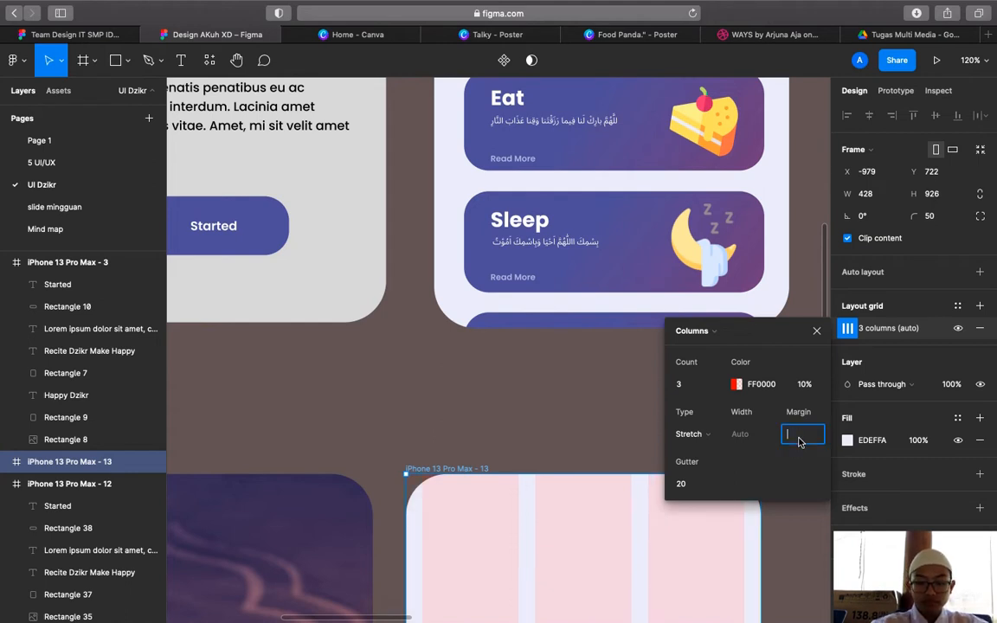
pyautogui.write('30')
pyautogui.press('Return')
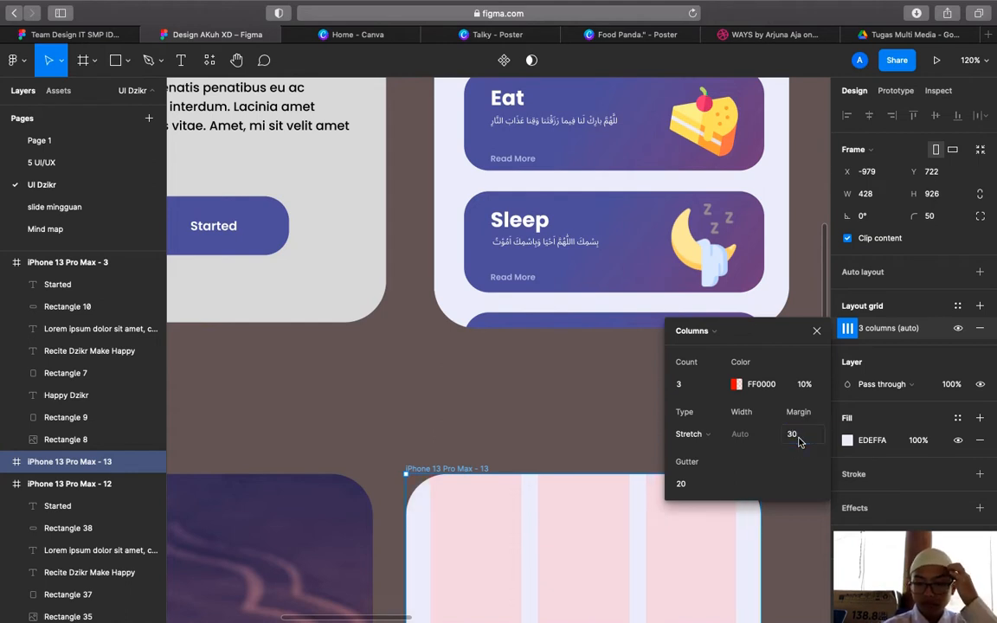
pyautogui.click(816, 332)
pyautogui.click(149, 60)
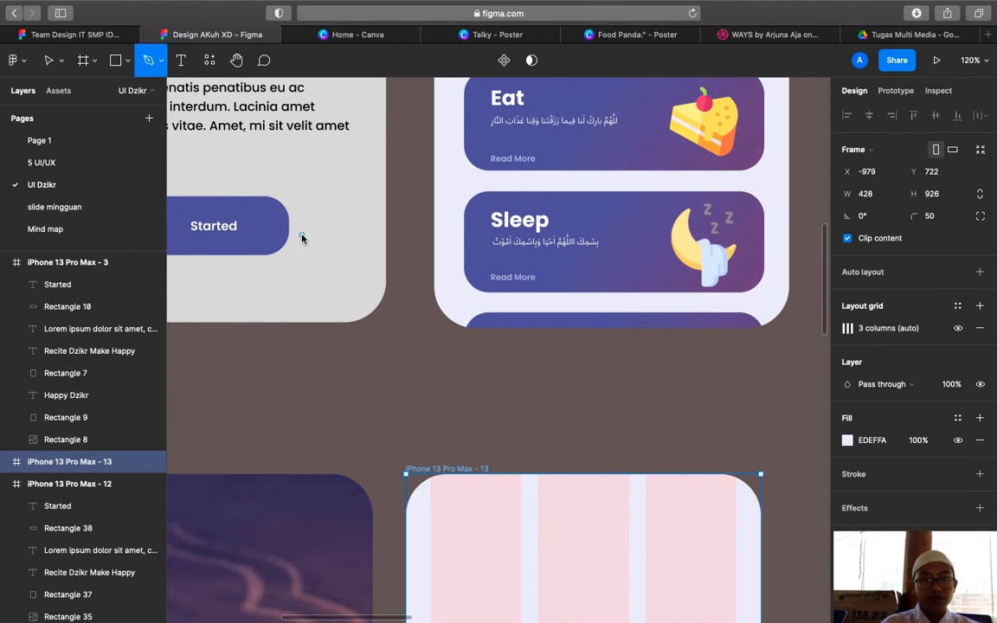
# Draw a short black line at frame 13's top-left with stroke weight 2 and no arrowheads
pyautogui.scroll(-2, 302, 236)
pyautogui.scroll(5, 301, 235)
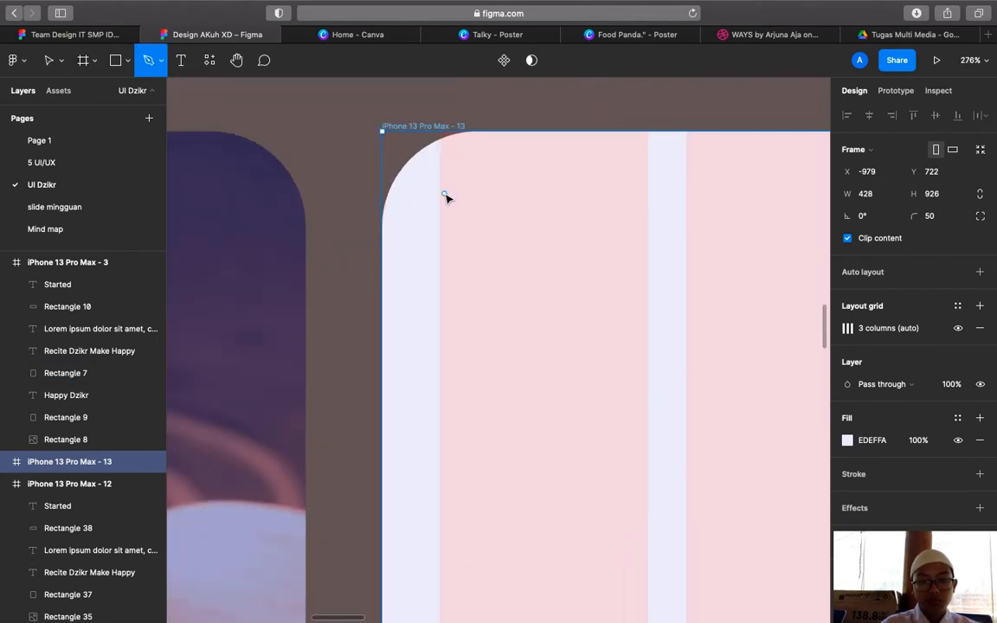
pyautogui.click(439, 194)
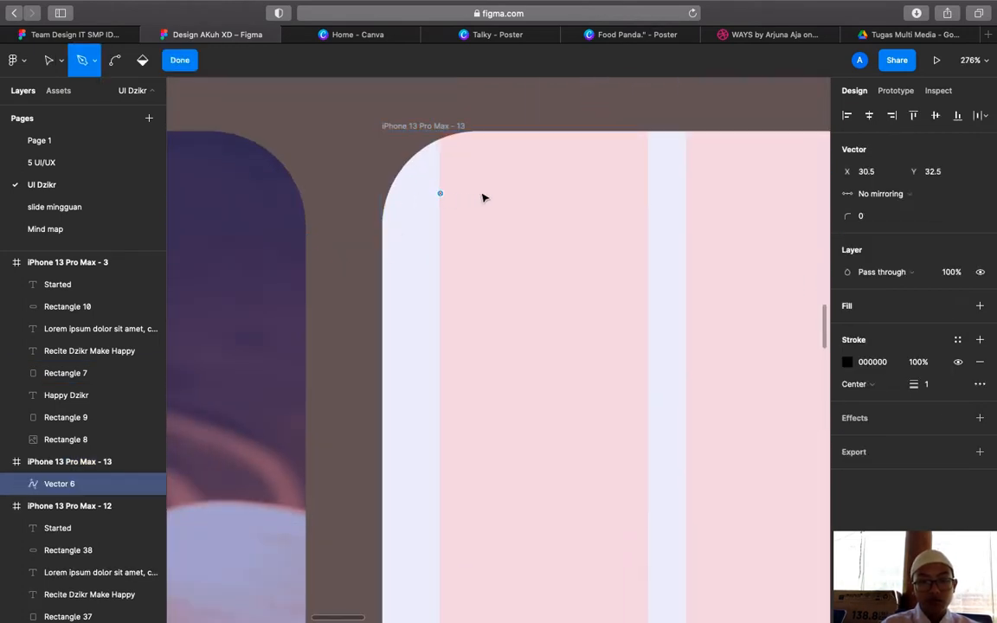
pyautogui.click(179, 60)
pyautogui.click(931, 476)
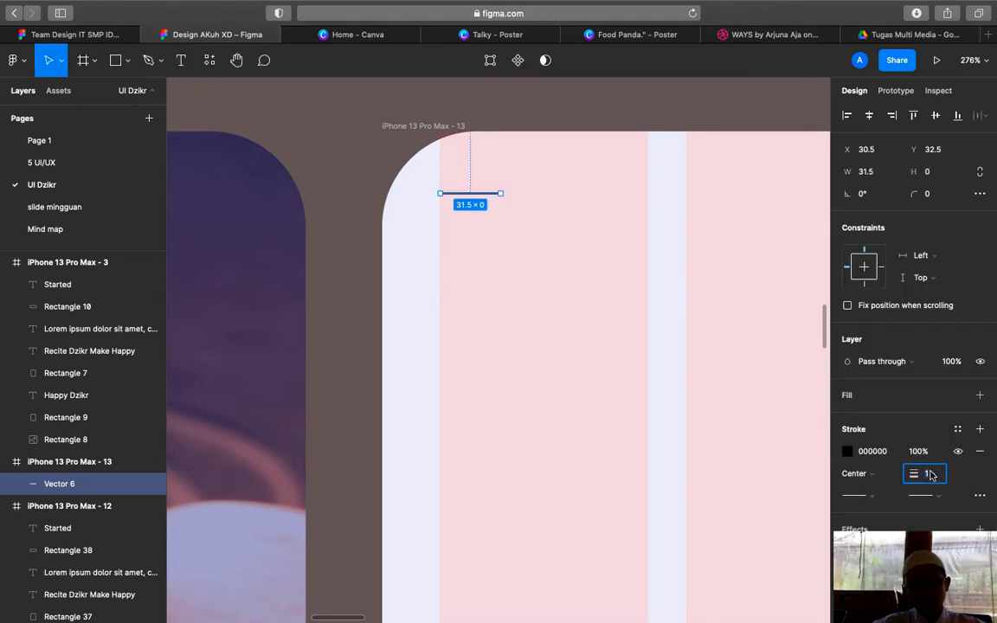
pyautogui.write('2')
pyautogui.press('Return')
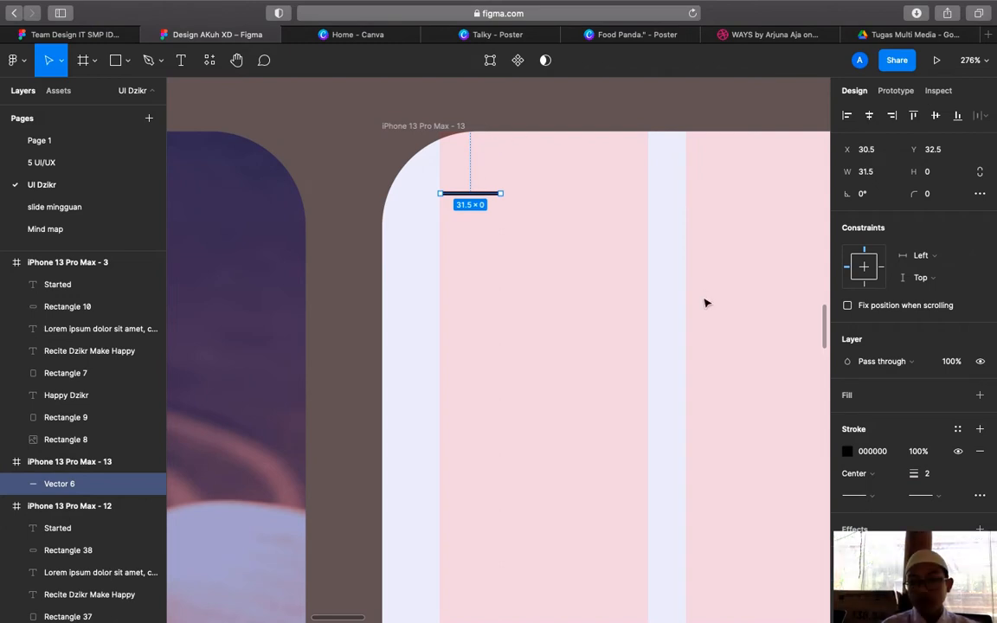
pyautogui.click(859, 495)
pyautogui.scroll(-2, 902, 526)
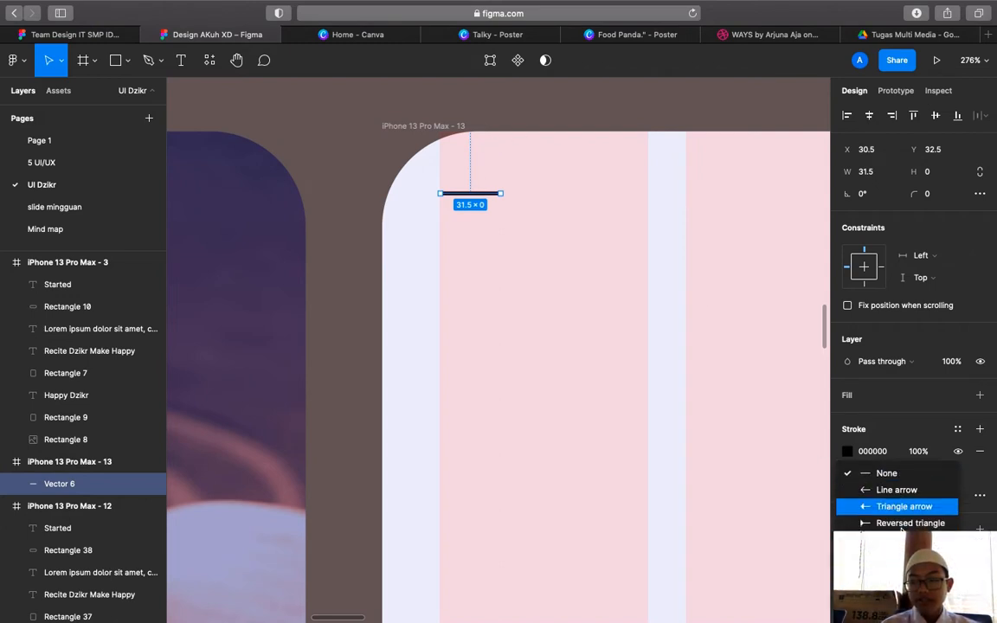
pyautogui.click(744, 497)
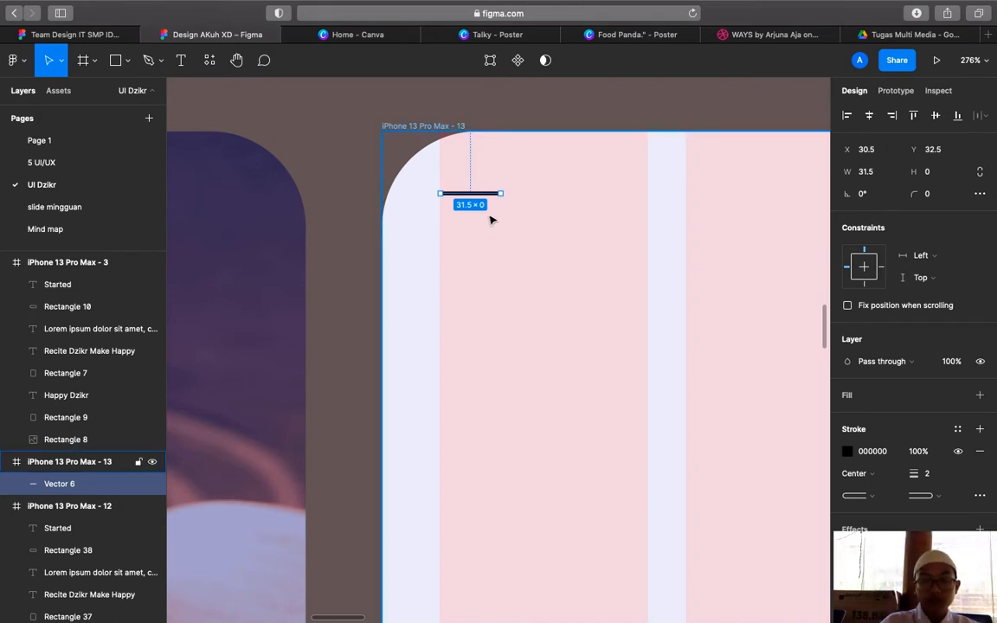
# Paste a copy of the line and place it just below the first, shorter
pyautogui.press('super+v')
pyautogui.moveTo(486, 194)
pyautogui.mouseDown()
pyautogui.moveTo(497, 211)
pyautogui.moveTo(482, 213)
pyautogui.mouseUp()
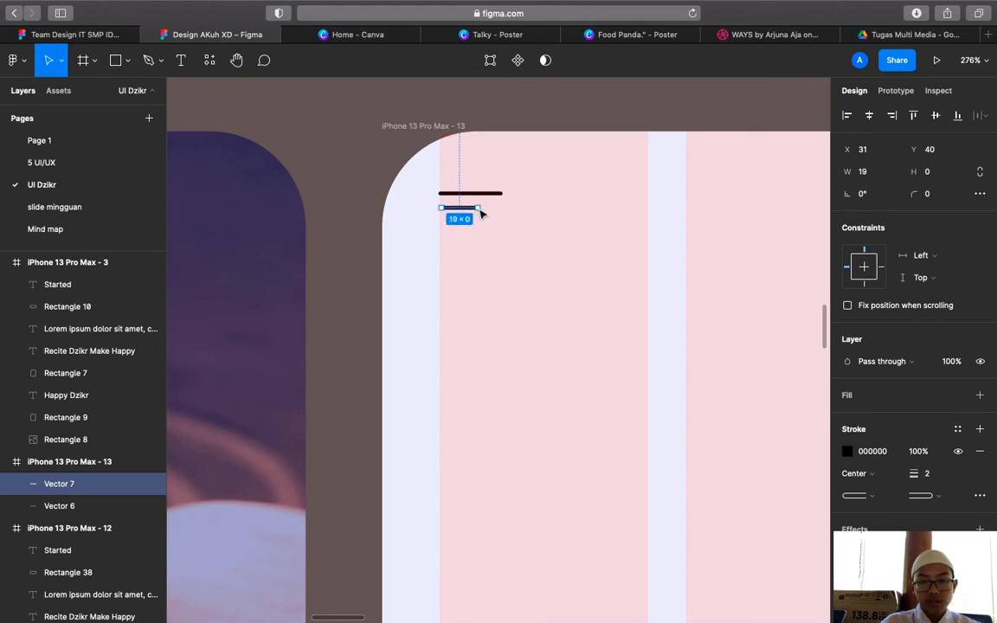
pyautogui.click(502, 220)
pyautogui.keyDown('ctrl'); pyautogui.scroll(-5, 502, 220); pyautogui.keyUp('ctrl')
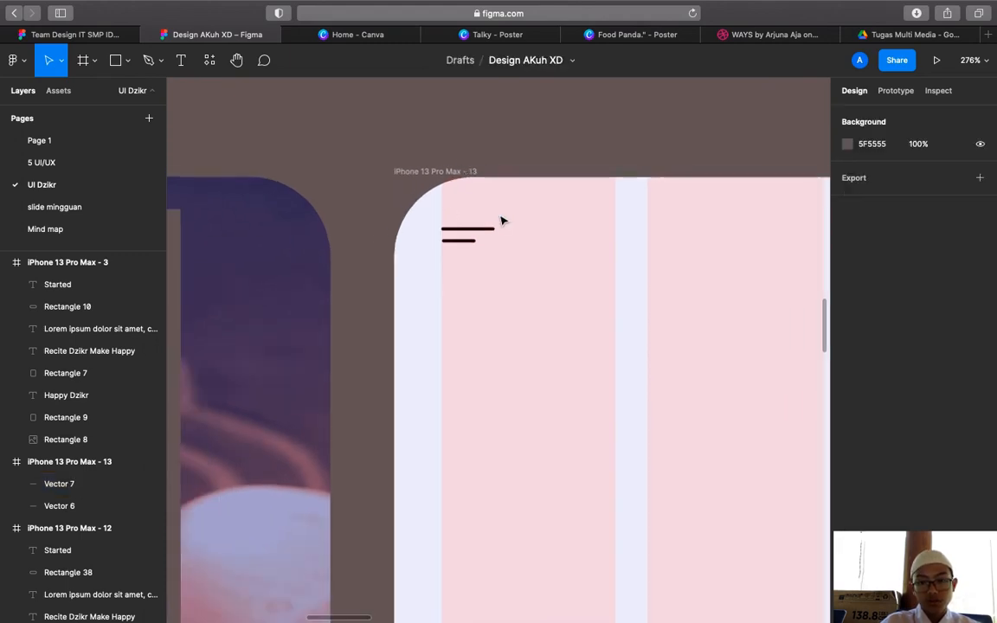
# Set the top hamburger line's stroke weight to 3, matching the finished home screen
pyautogui.scroll(15, 502, 220)
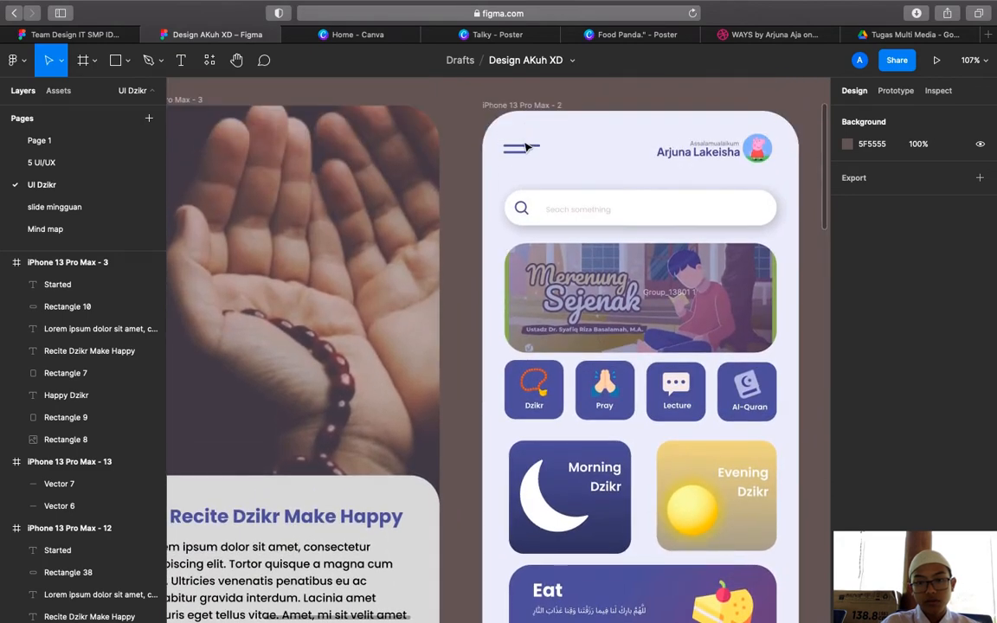
pyautogui.click(530, 150)
pyautogui.scroll(-15, 612, 249)
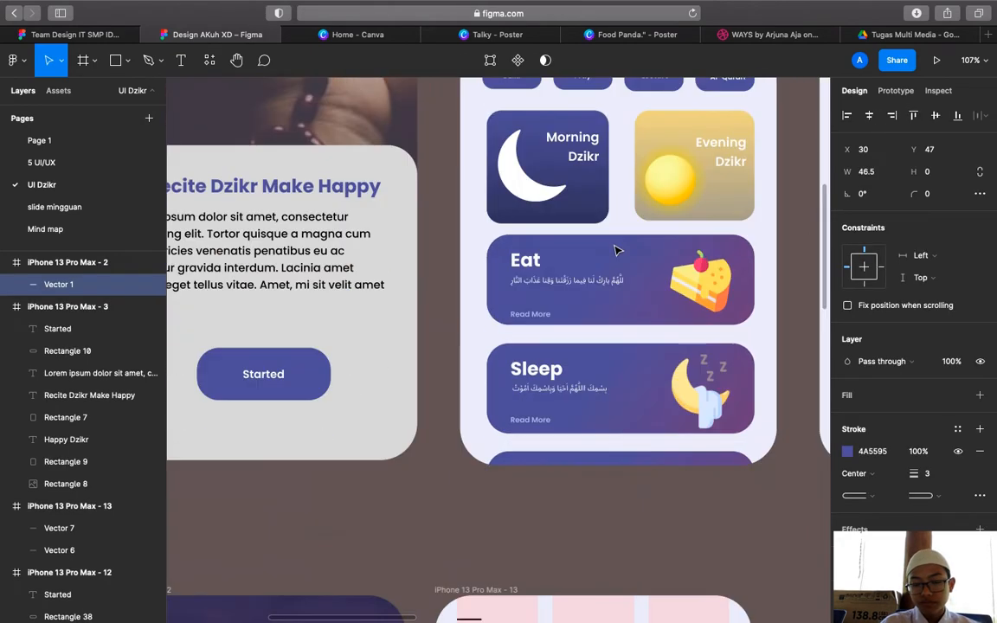
pyautogui.click(451, 364)
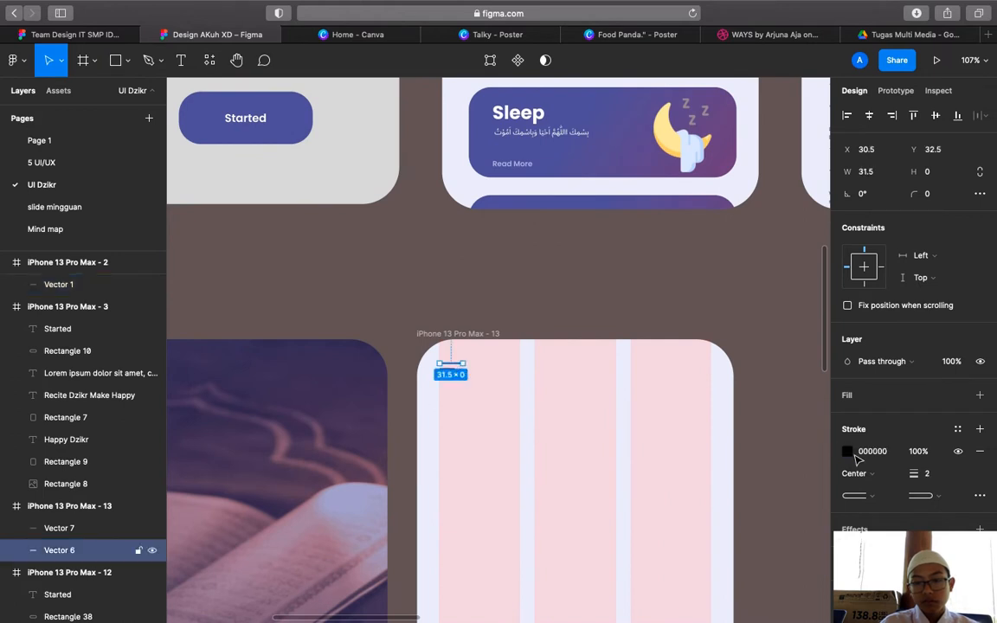
pyautogui.click(939, 474)
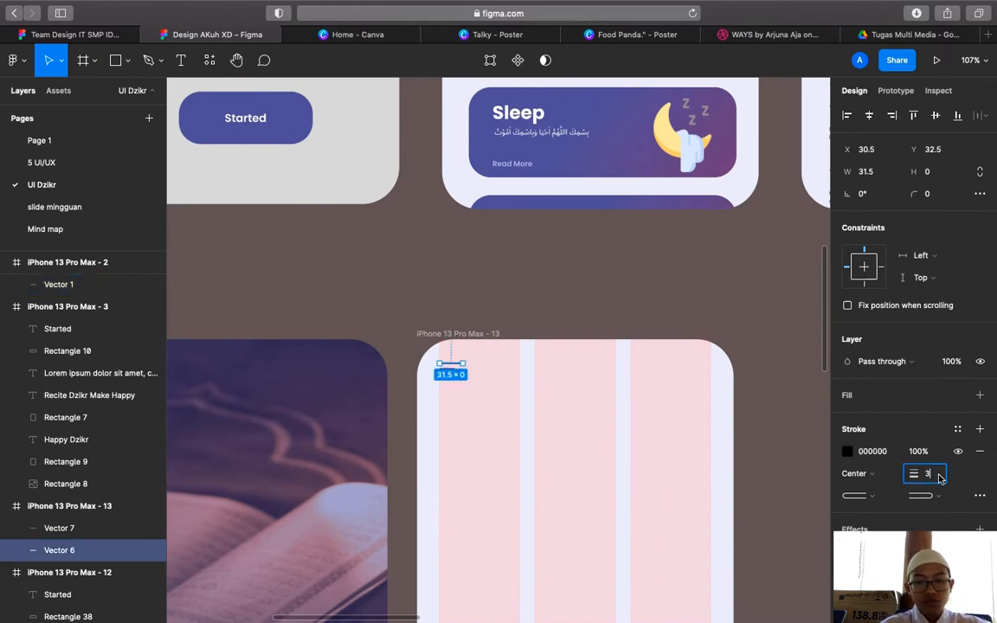
pyautogui.press('Return')
pyautogui.click(461, 412)
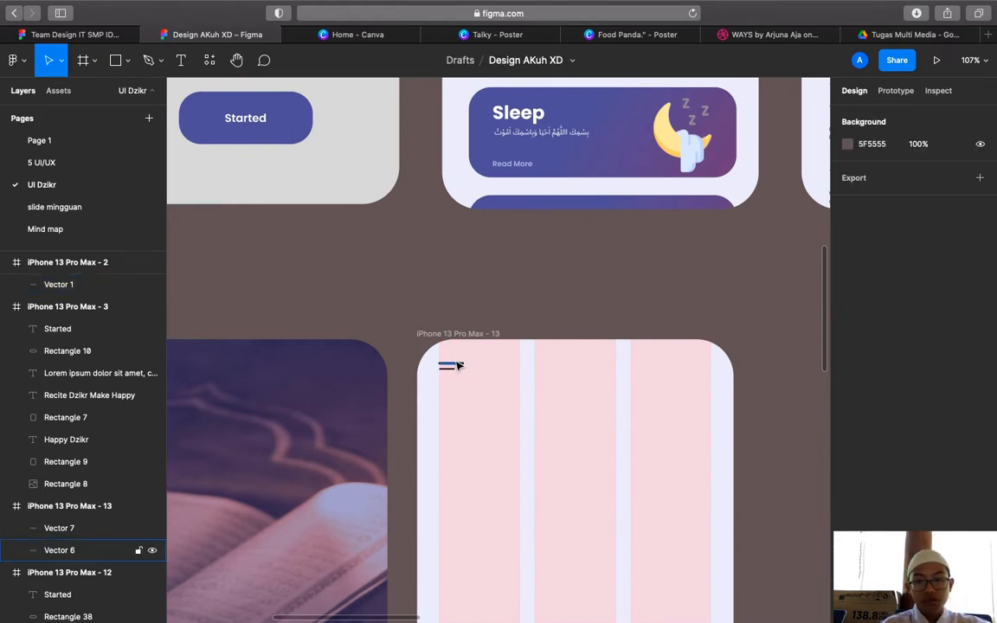
# Lengthen the top line to 40.5 wide and straighten its slight tilt
pyautogui.click(465, 364)
pyautogui.moveTo(464, 364); pyautogui.dragTo(473, 370)
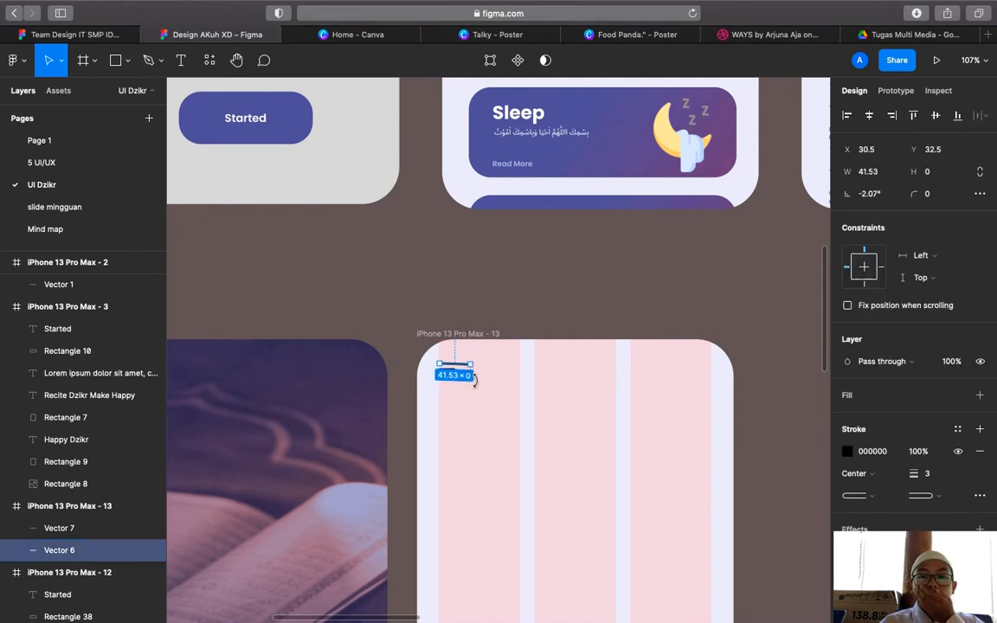
pyautogui.click(477, 383)
pyautogui.scroll(5, 463, 364)
pyautogui.click(478, 371)
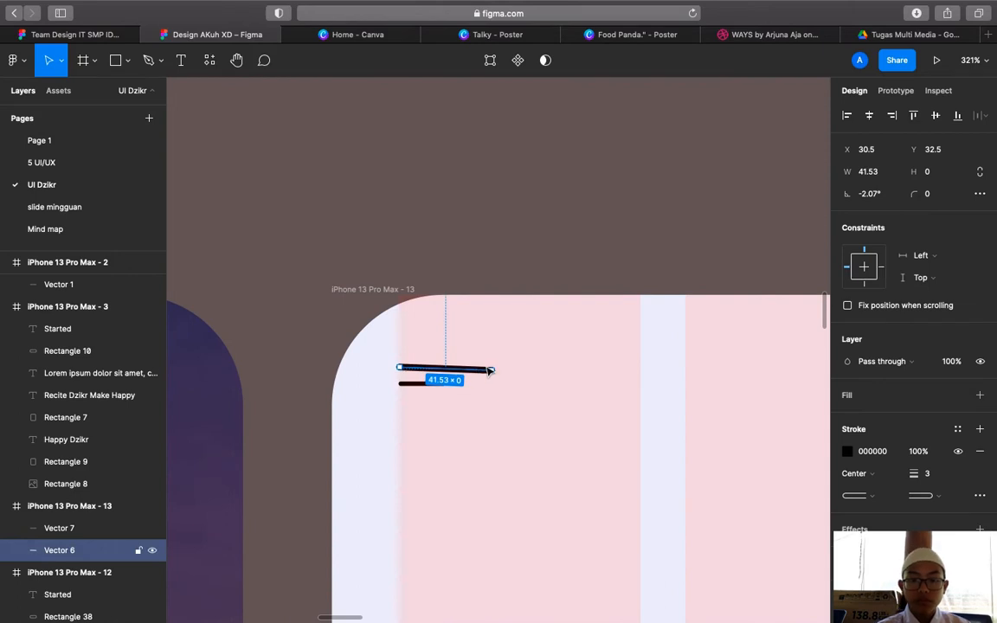
pyautogui.moveTo(491, 370); pyautogui.dragTo(494, 370)
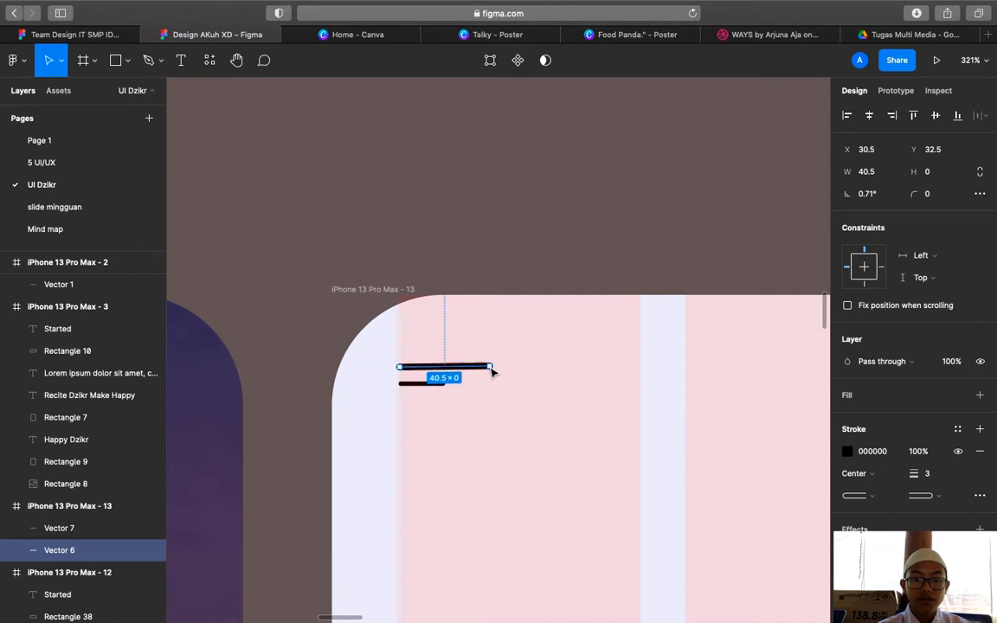
pyautogui.moveTo(491, 370); pyautogui.dragTo(493, 372)
pyautogui.click(491, 408)
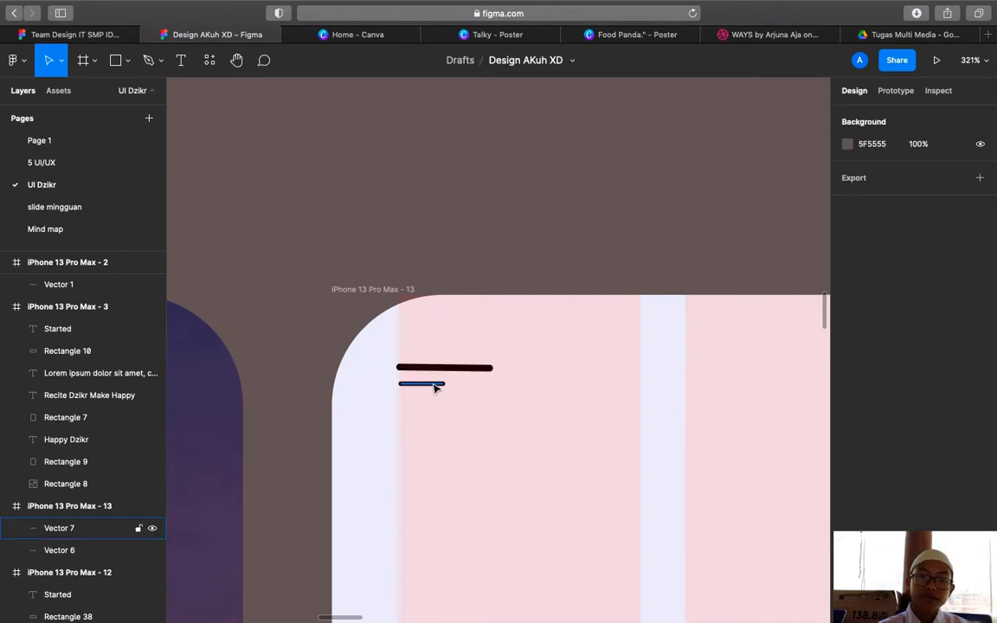
# Replace the lower line with a duplicate of the top line moved below and shortened
pyautogui.click(436, 386)
pyautogui.press('BackSpace')
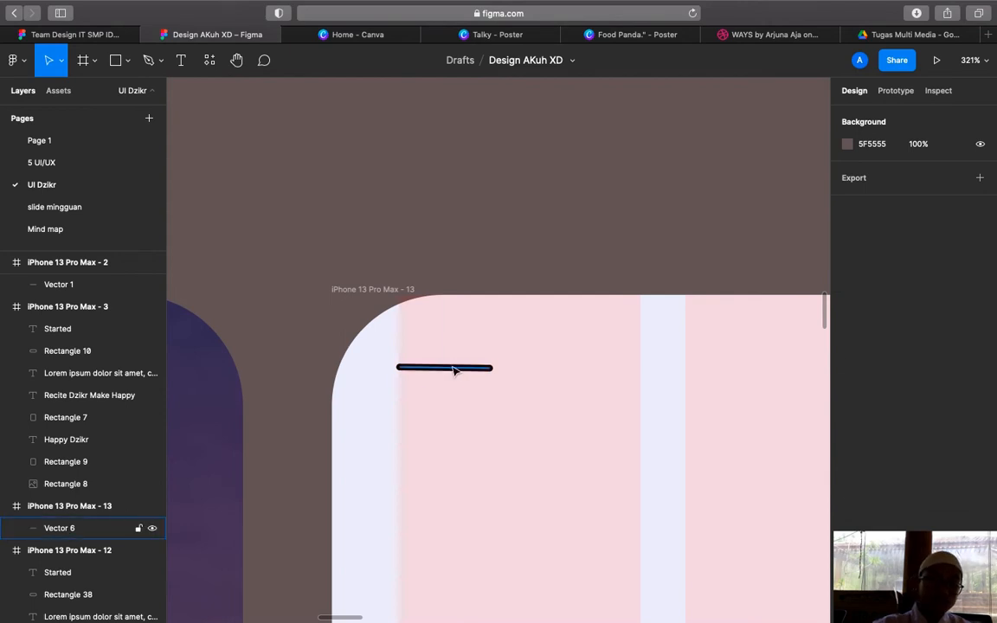
pyautogui.click(454, 370)
pyautogui.press('super+v')
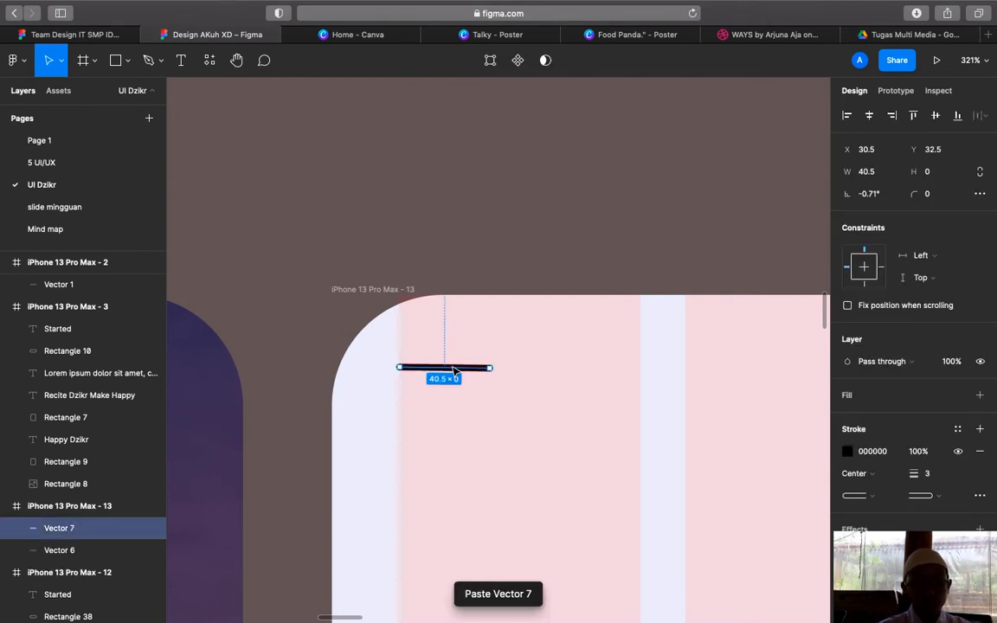
pyautogui.hotkey('shift', 'Down')
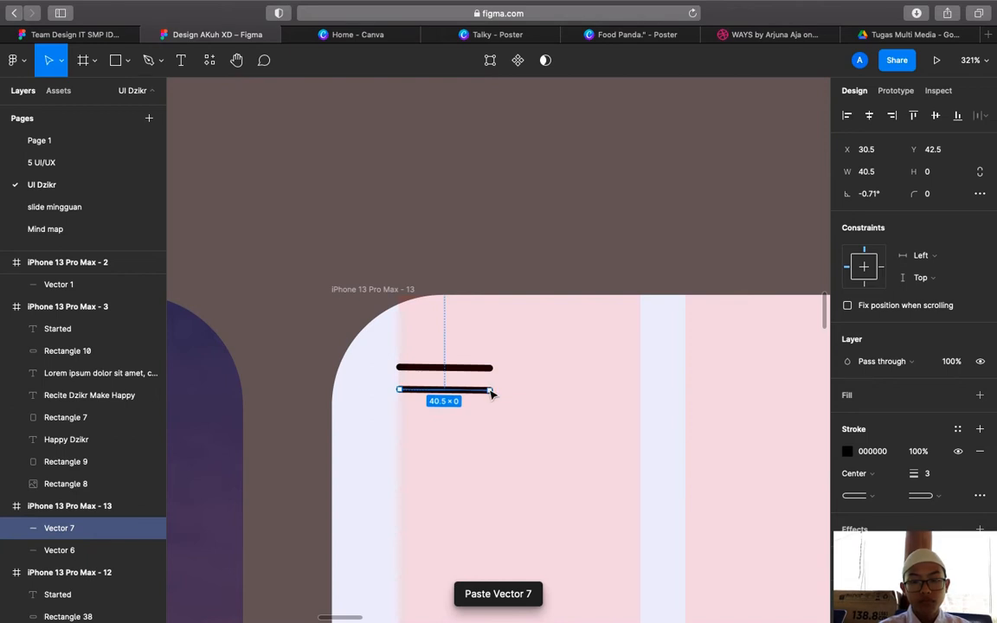
pyautogui.moveTo(491, 394); pyautogui.dragTo(458, 396)
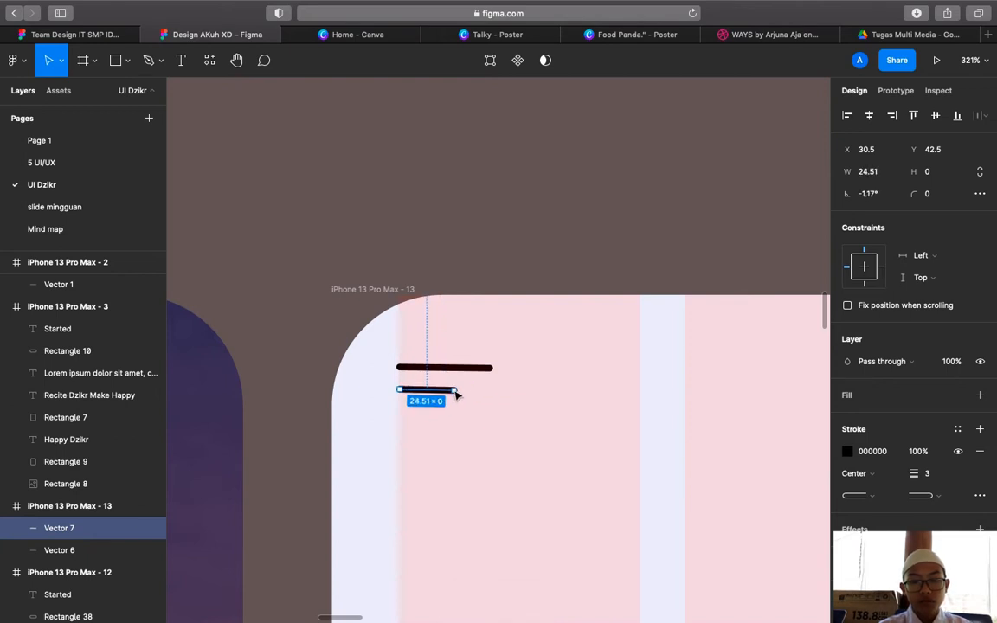
# Colour the lower line's stroke purple #4A5595, sampled from the Make Happy heading
pyautogui.click(848, 452)
pyautogui.click(683, 472)
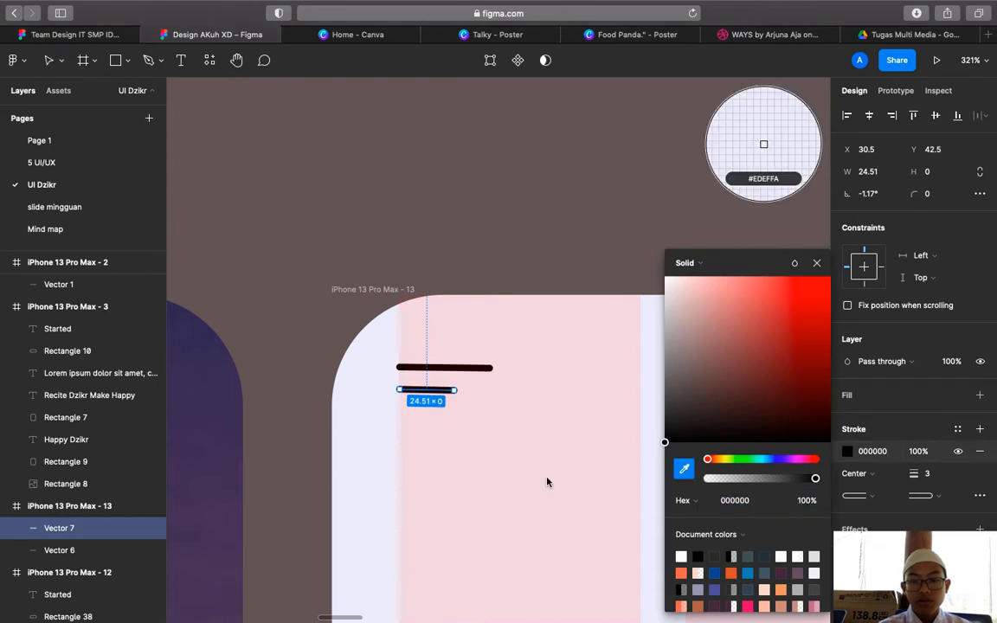
pyautogui.hscroll(-10, 549, 480)
pyautogui.scroll(-8, 549, 480)
pyautogui.scroll(-10, 547, 481)
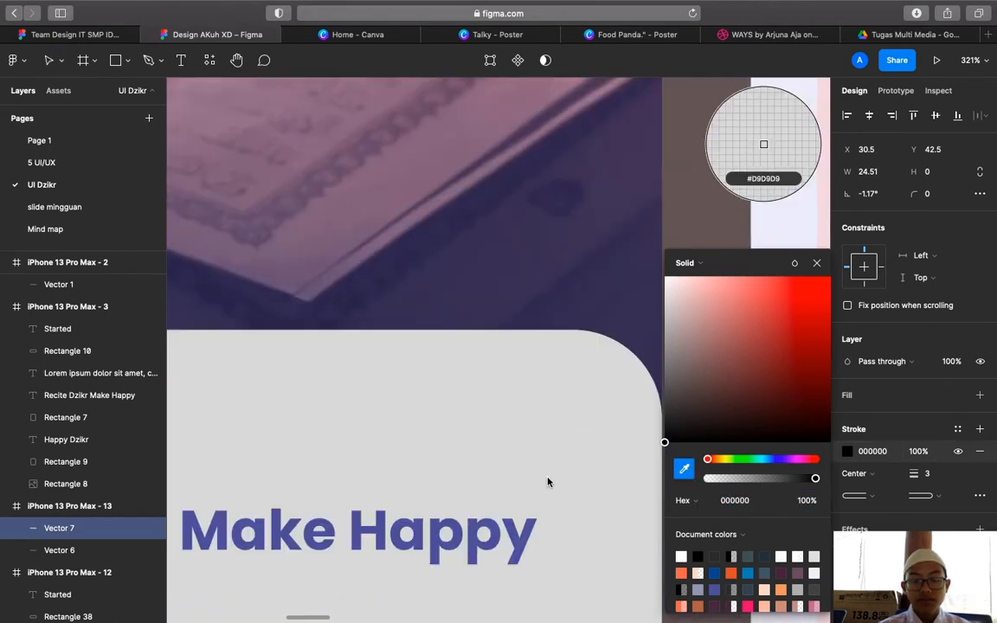
pyautogui.click(530, 339)
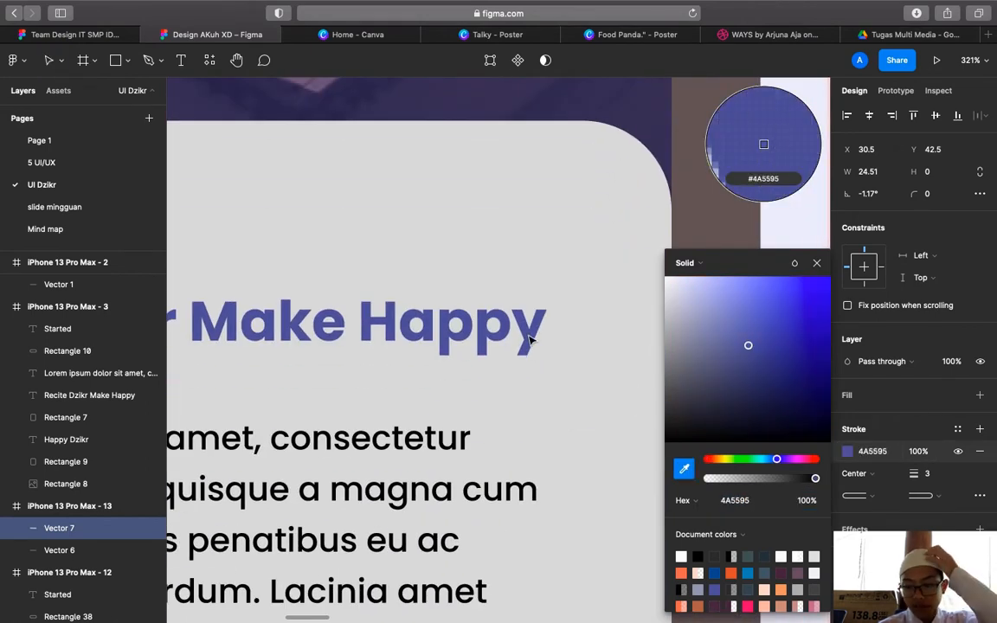
pyautogui.scroll(1, 597, 437)
pyautogui.hscroll(2, 597, 437)
pyautogui.hscroll(10, 601, 442)
pyautogui.scroll(6, 601, 441)
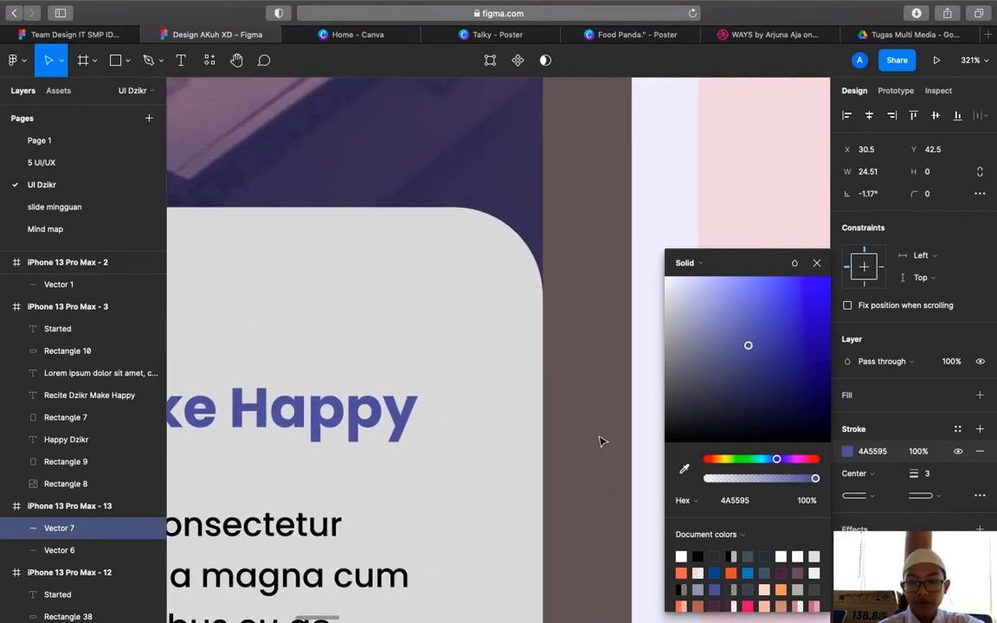
pyautogui.scroll(2, 601, 442)
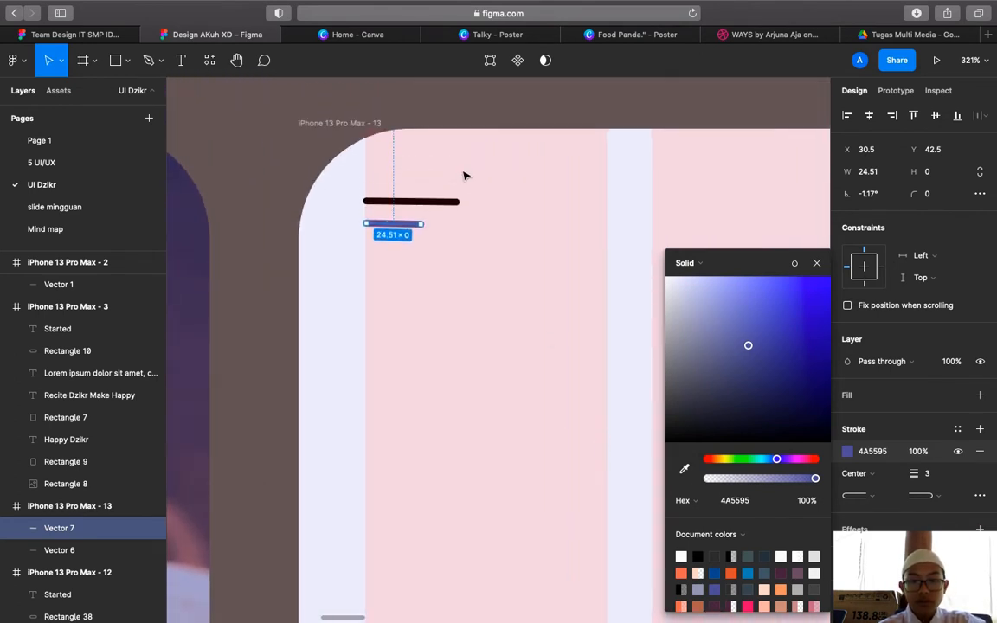
# Give the top line the same purple stroke by sampling the lower line
pyautogui.click(457, 202)
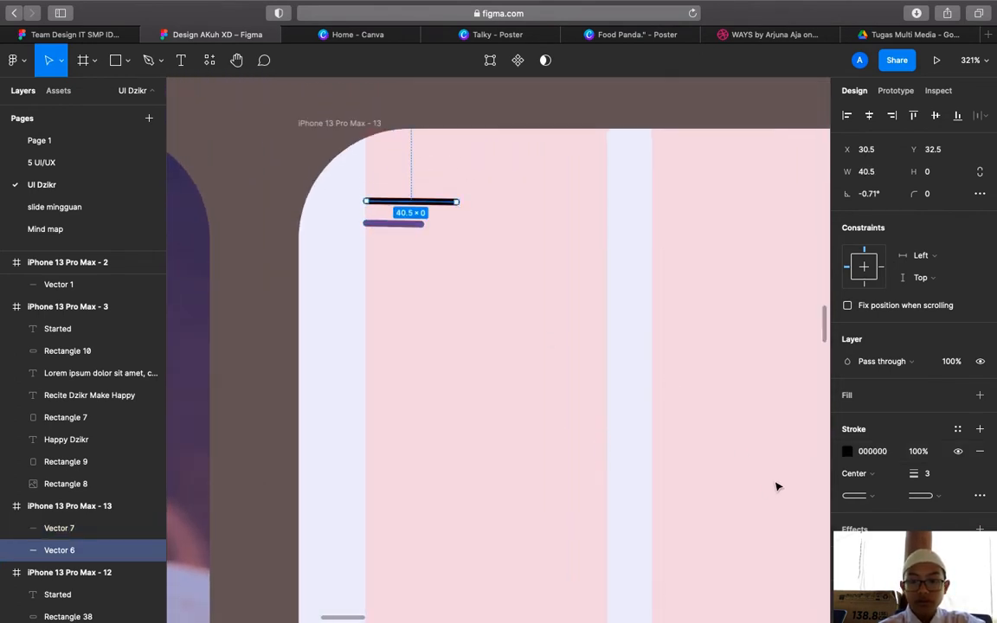
pyautogui.click(848, 451)
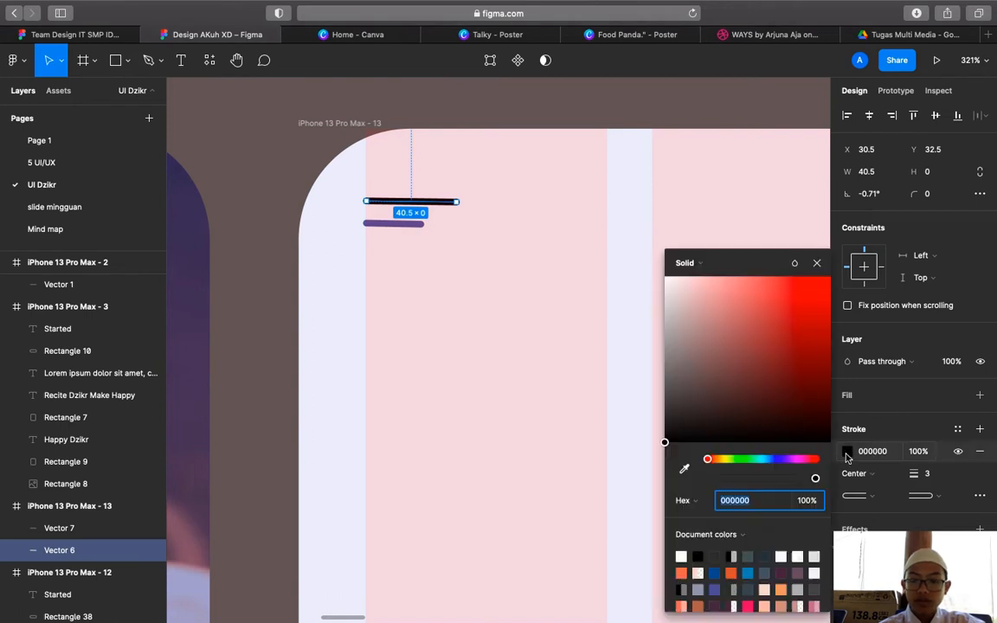
pyautogui.press('Escape')
pyautogui.click(847, 454)
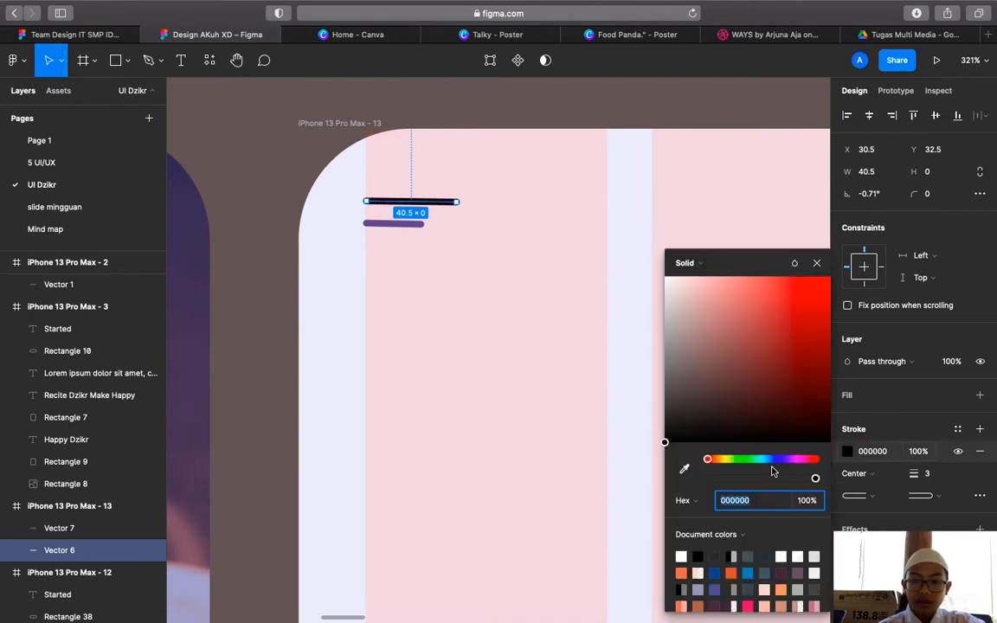
pyautogui.click(683, 468)
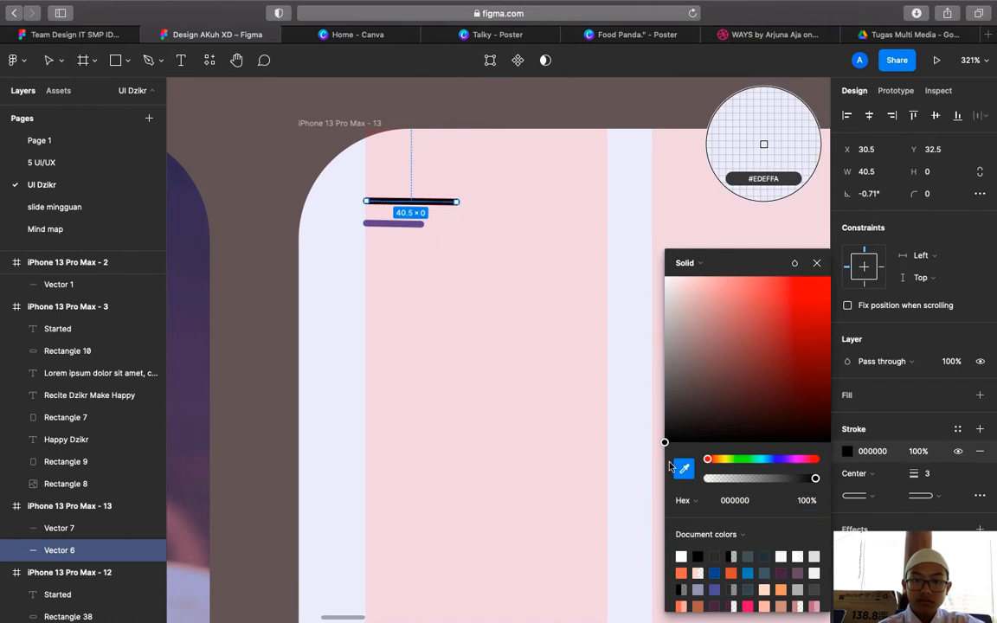
pyautogui.click(394, 223)
pyautogui.click(816, 262)
pyautogui.click(395, 232)
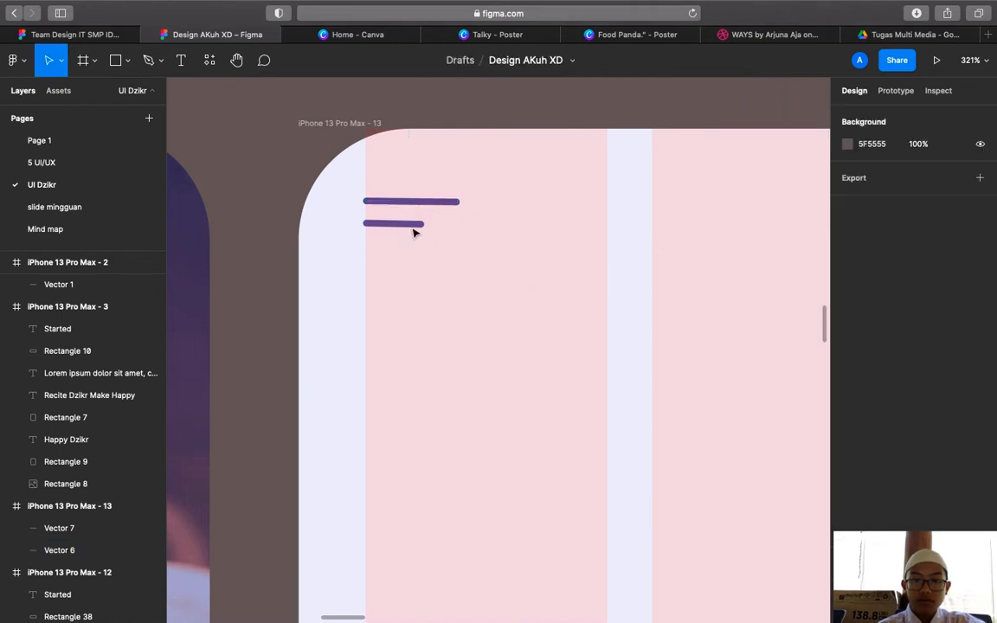
# Adjust the lower hamburger line's length to 27.5 wide
pyautogui.click(421, 225)
pyautogui.moveTo(421, 225); pyautogui.dragTo(431, 229)
pyautogui.click(460, 229)
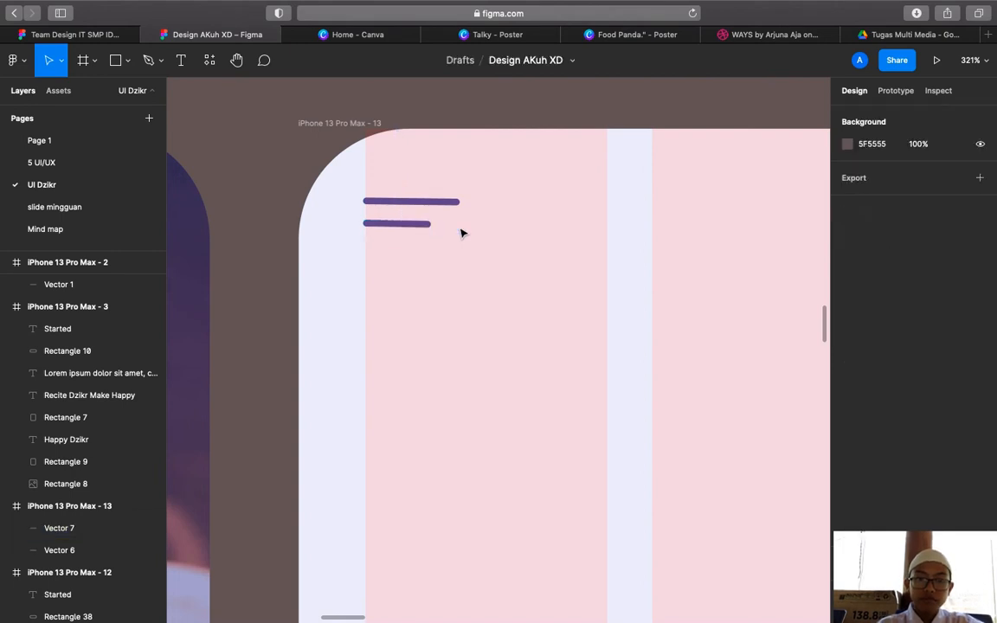
# Show the toolbar's basic shape tools list to reach the Ellipse tool
pyautogui.scroll(-10, 461, 231)
pyautogui.scroll(-8, 460, 233)
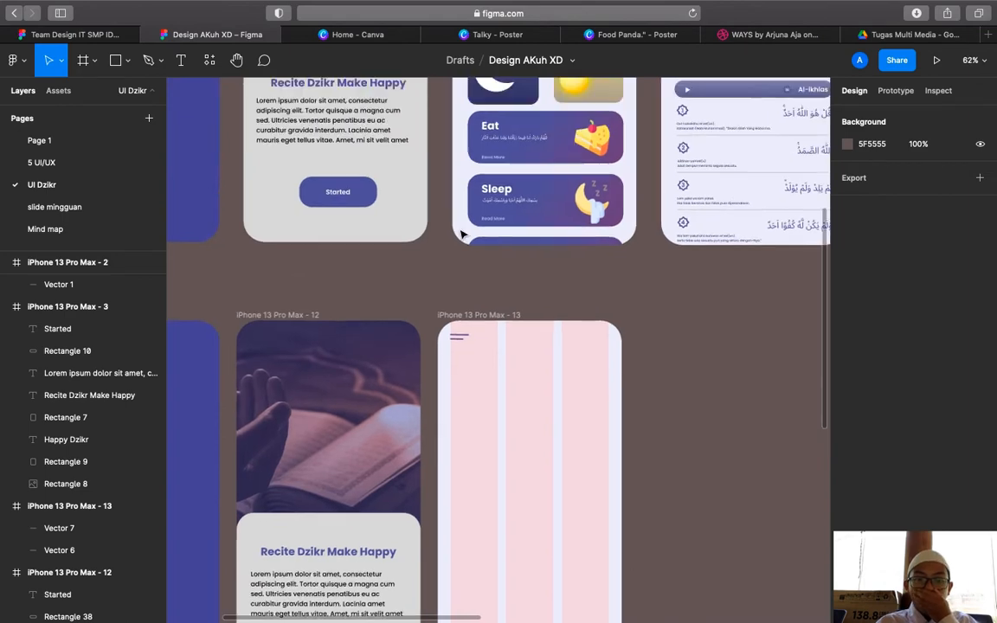
pyautogui.scroll(2, 502, 218)
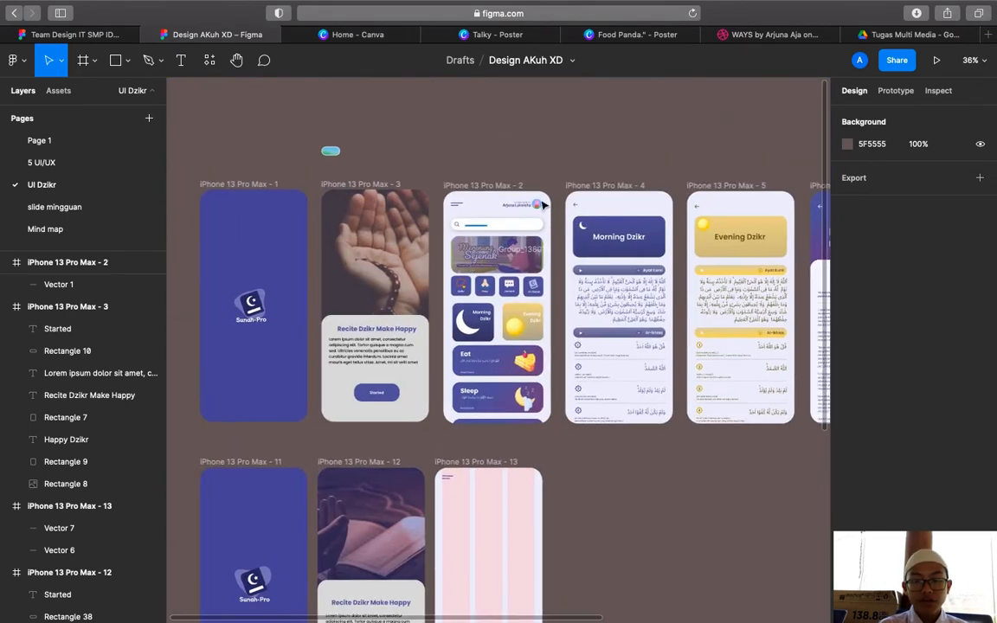
pyautogui.scroll(10, 544, 207)
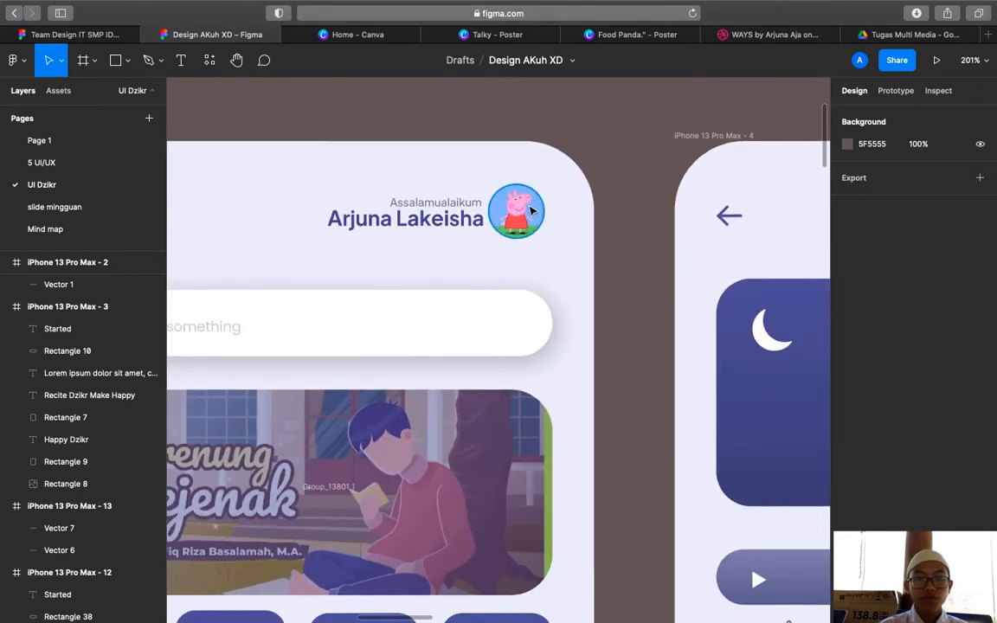
pyautogui.scroll(-5, 456, 258)
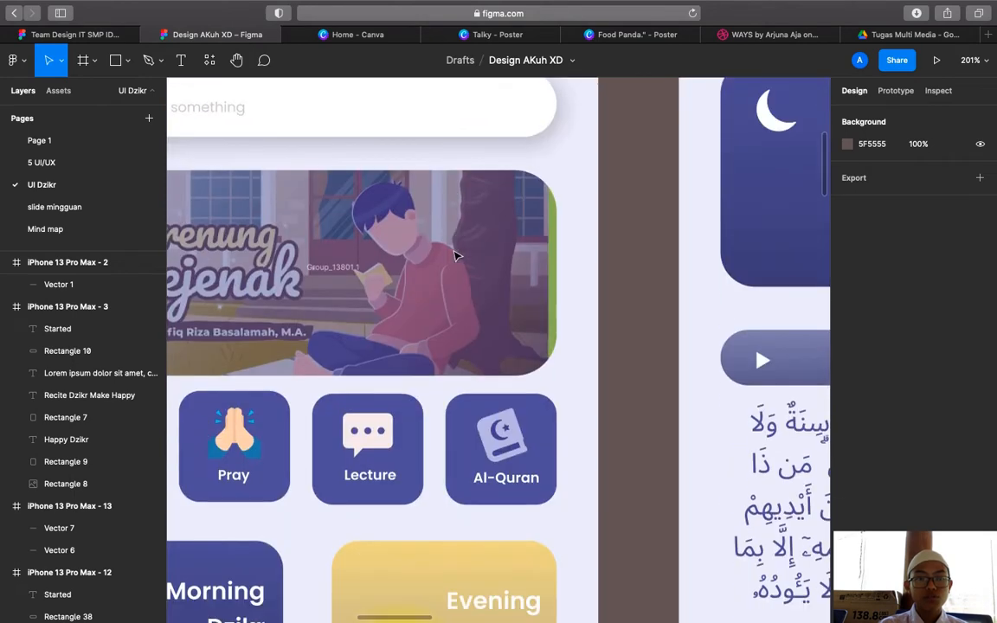
pyautogui.scroll(-10, 456, 257)
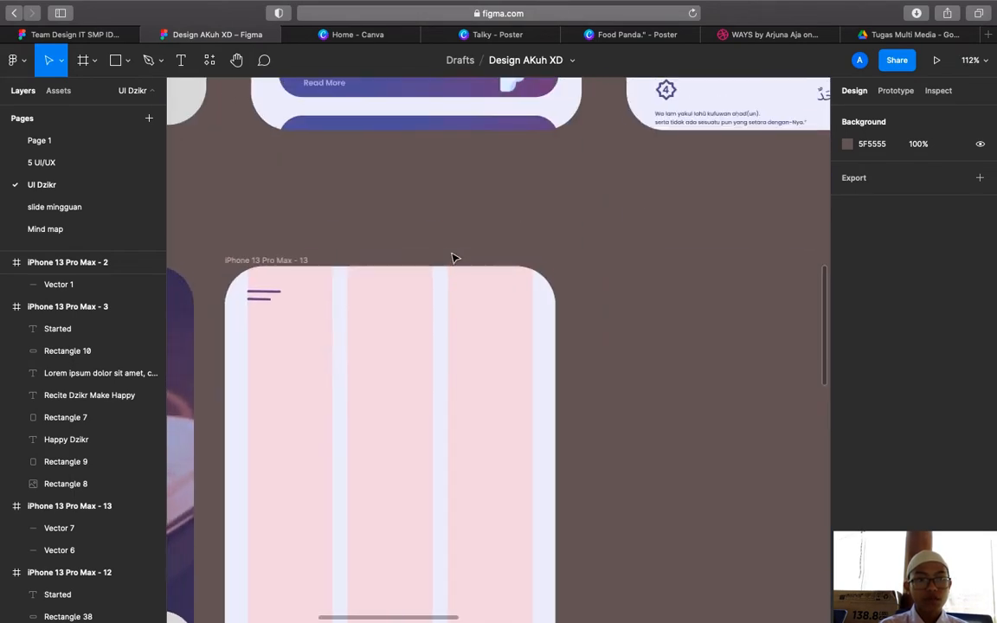
pyautogui.click(125, 57)
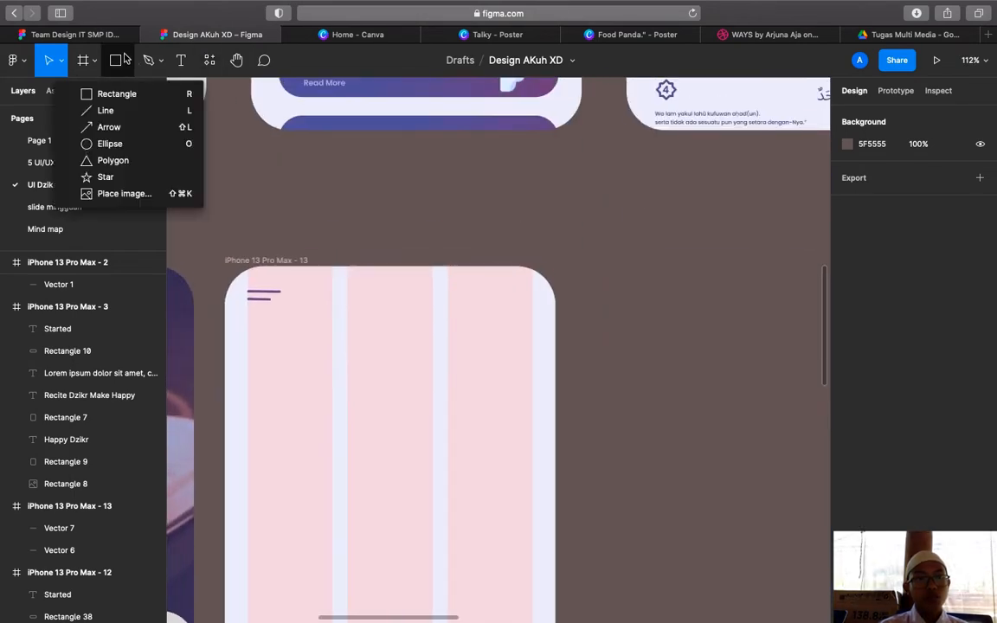
# Draw a grey 37×37 circle at frame 13's top-right, level with the hamburger lines
pyautogui.click(107, 144)
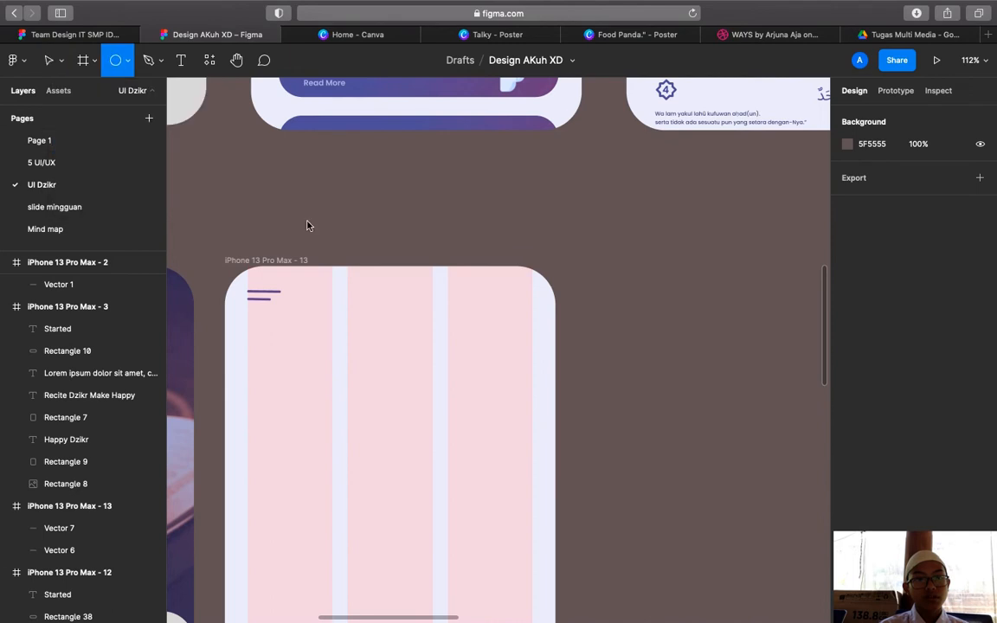
pyautogui.click(124, 63)
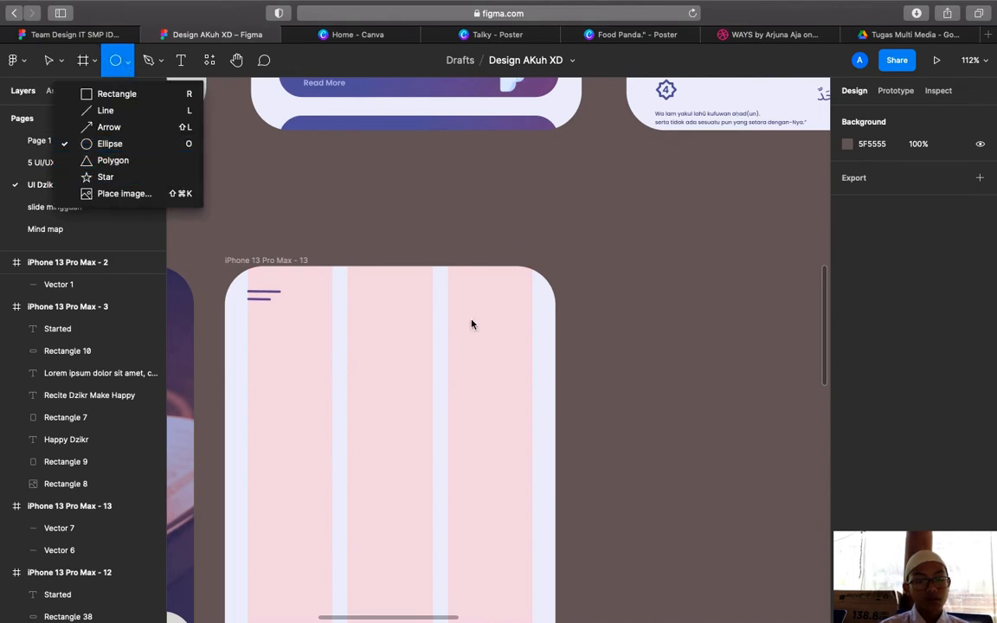
pyautogui.click(521, 296)
pyautogui.click(522, 296)
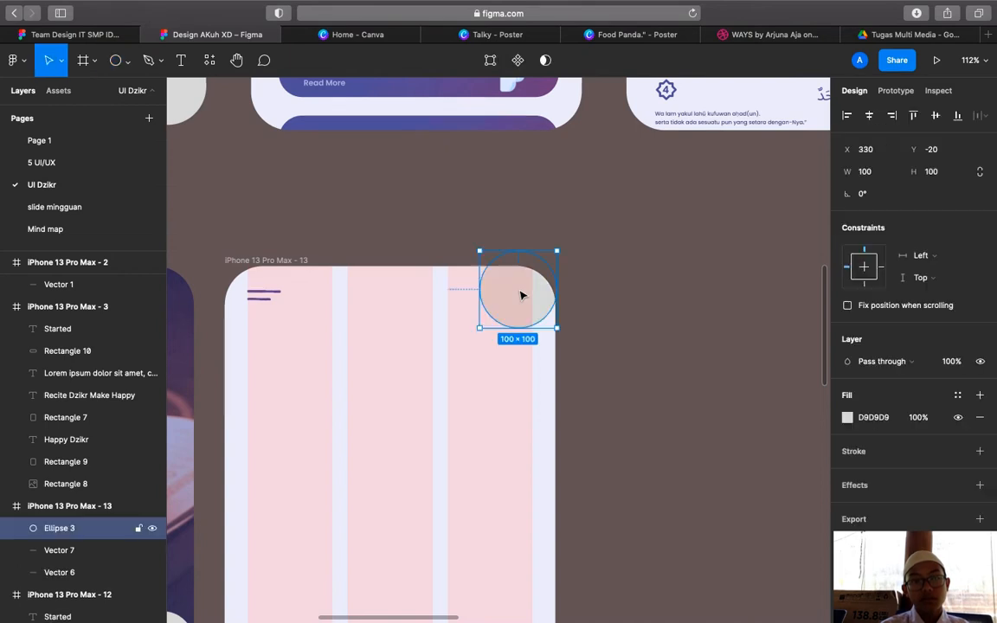
pyautogui.moveTo(480, 252); pyautogui.dragTo(519, 299)
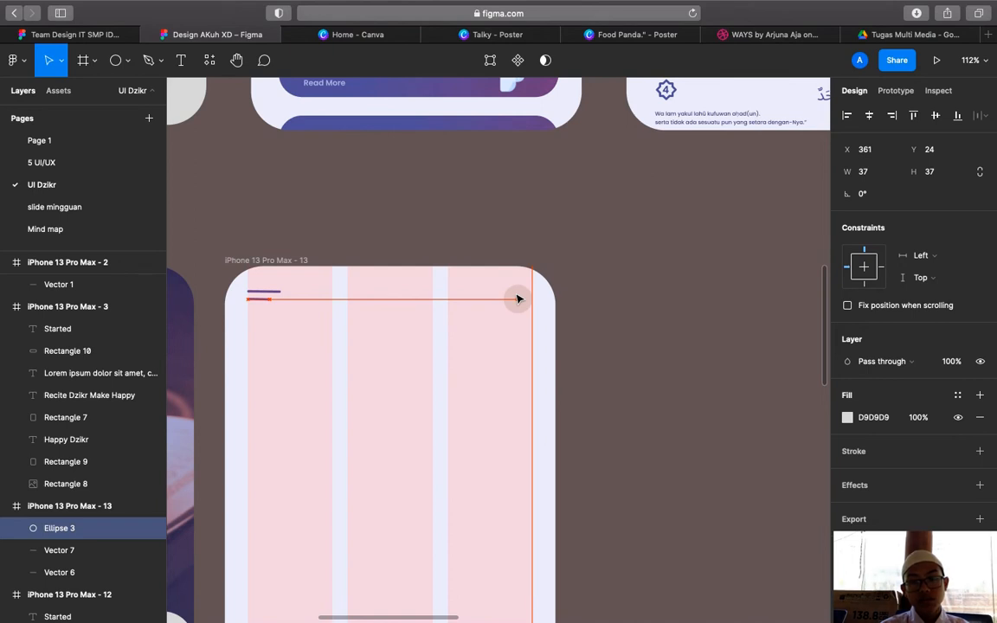
pyautogui.moveTo(516, 300); pyautogui.dragTo(521, 301)
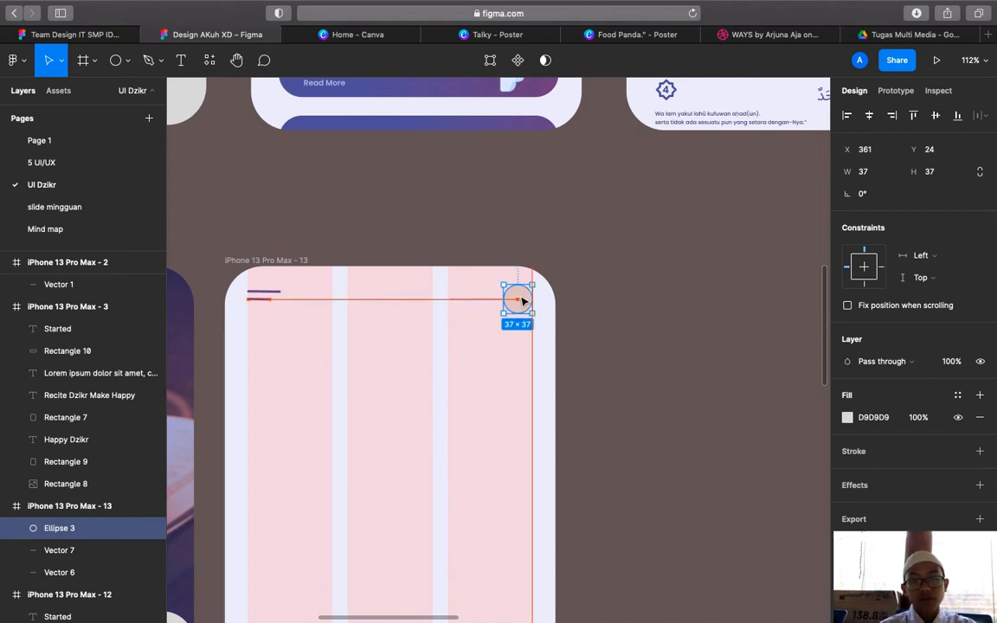
# Give Ellipse 3 an image fill using the portrait photo screenshot from Recents
pyautogui.click(847, 418)
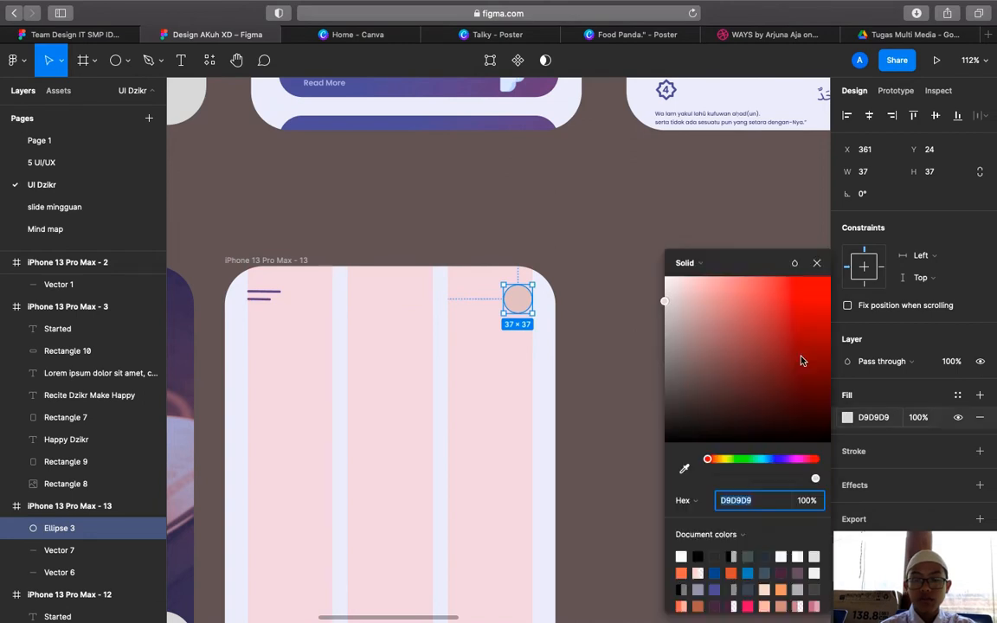
pyautogui.click(709, 263)
pyautogui.click(706, 345)
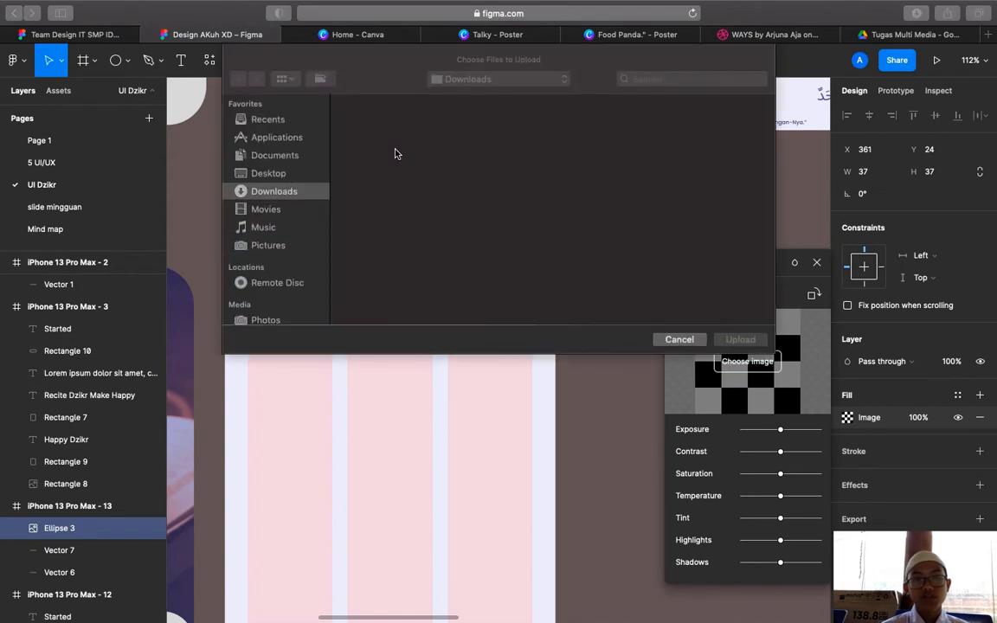
pyautogui.click(282, 121)
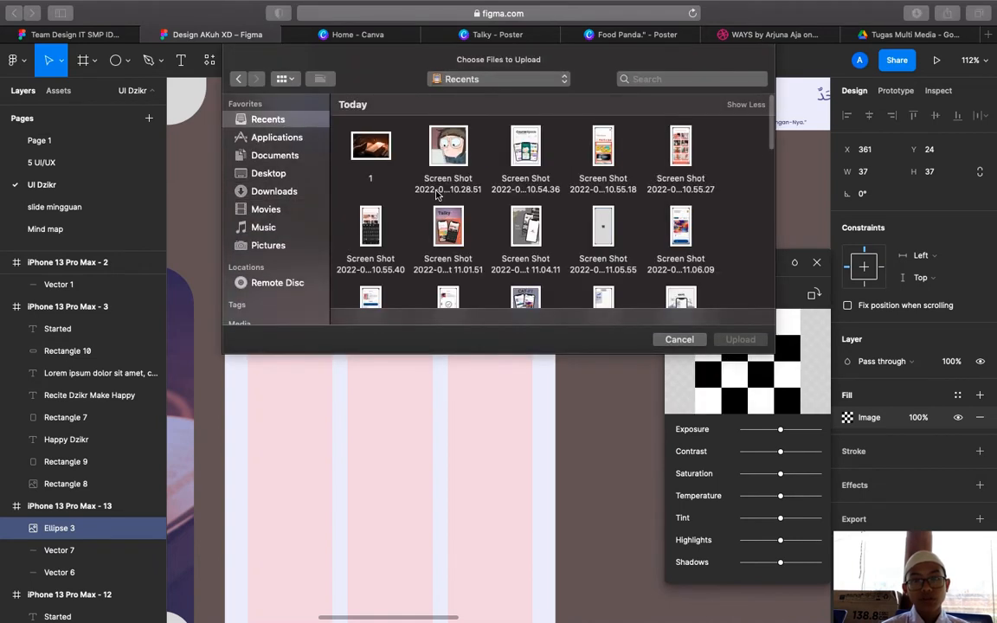
pyautogui.scroll(-5, 437, 194)
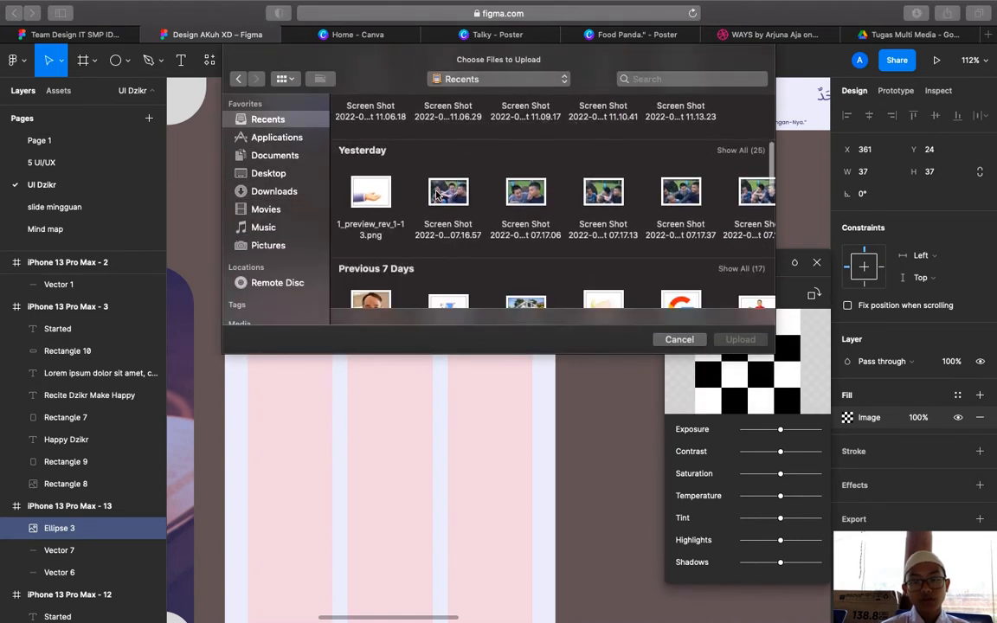
pyautogui.scroll(-2, 437, 194)
pyautogui.hscroll(5, 528, 161)
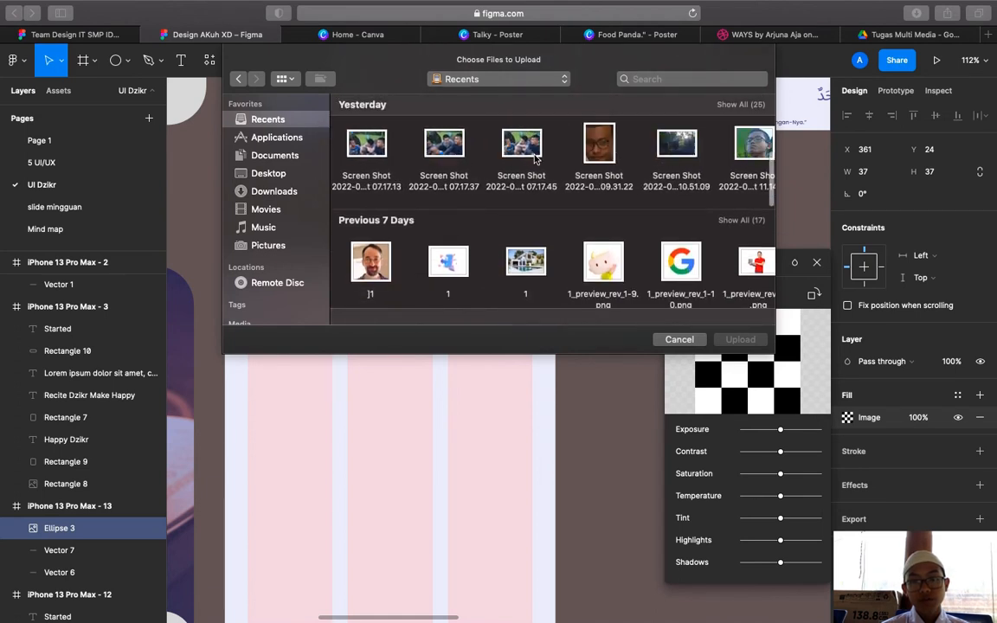
pyautogui.click(648, 147)
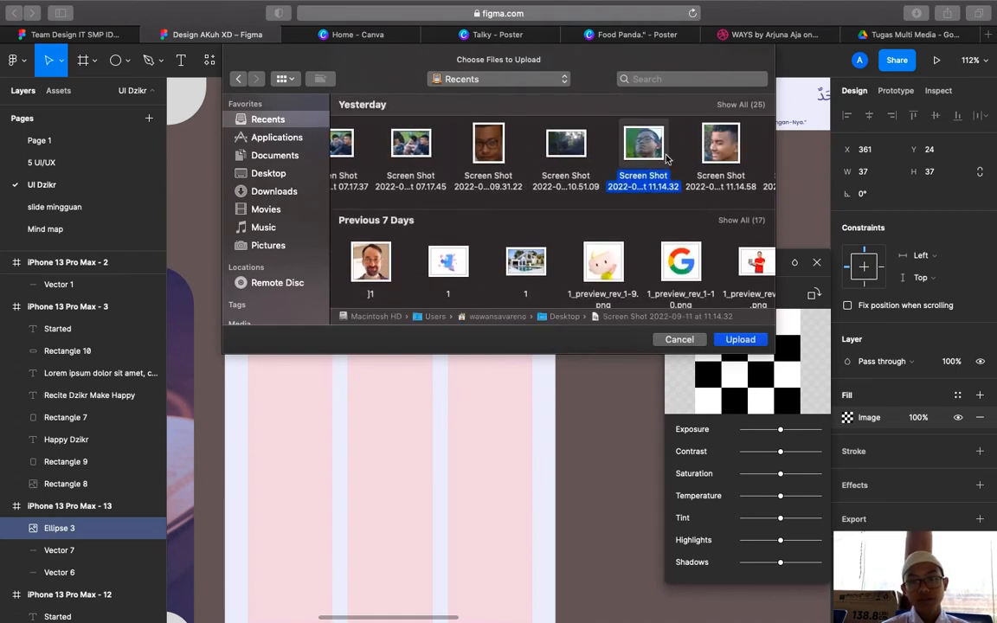
pyautogui.click(741, 338)
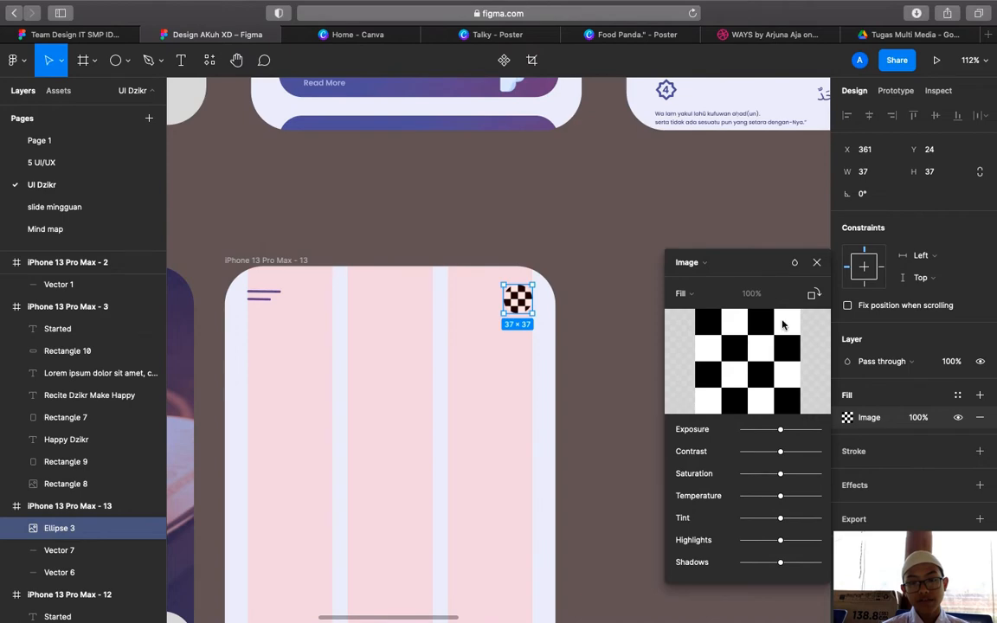
pyautogui.click(817, 263)
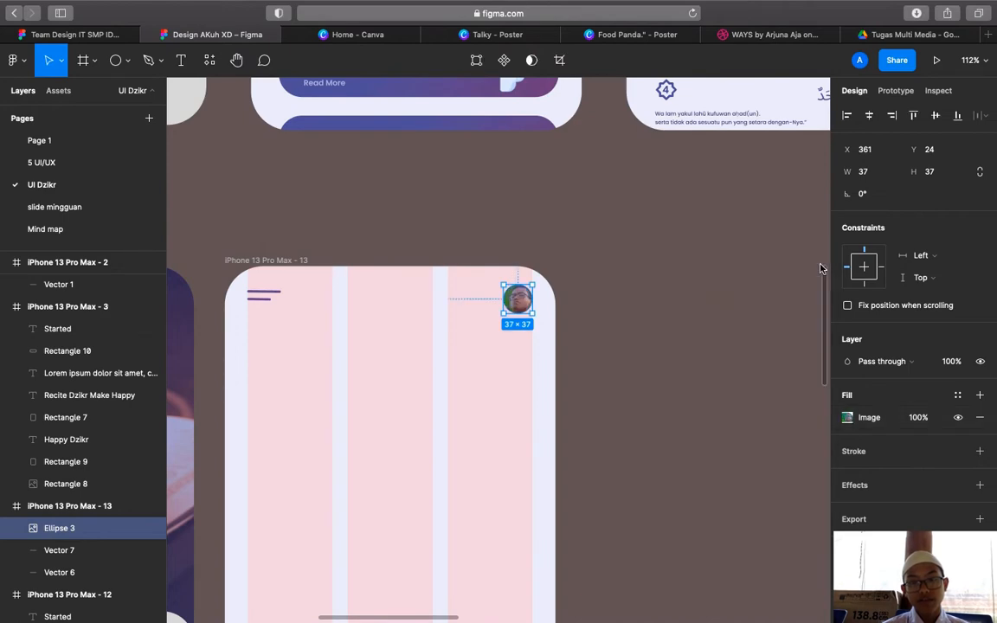
# Type the greeting text 'Assalamualaikum' in a new text box beside the profile photo
pyautogui.click(725, 268)
pyautogui.scroll(10, 725, 267)
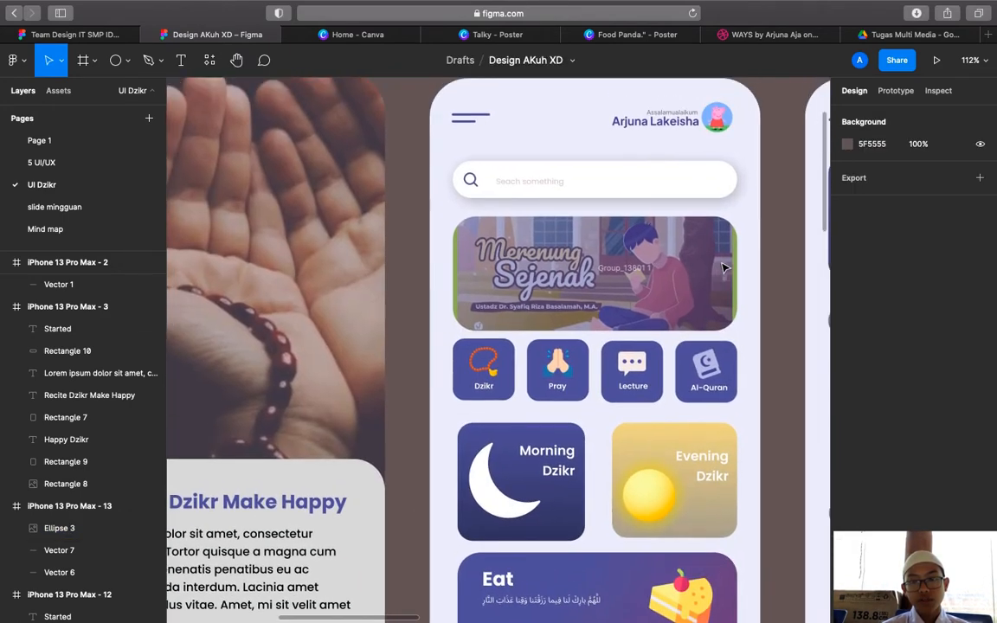
pyautogui.scroll(-3, 482, 117)
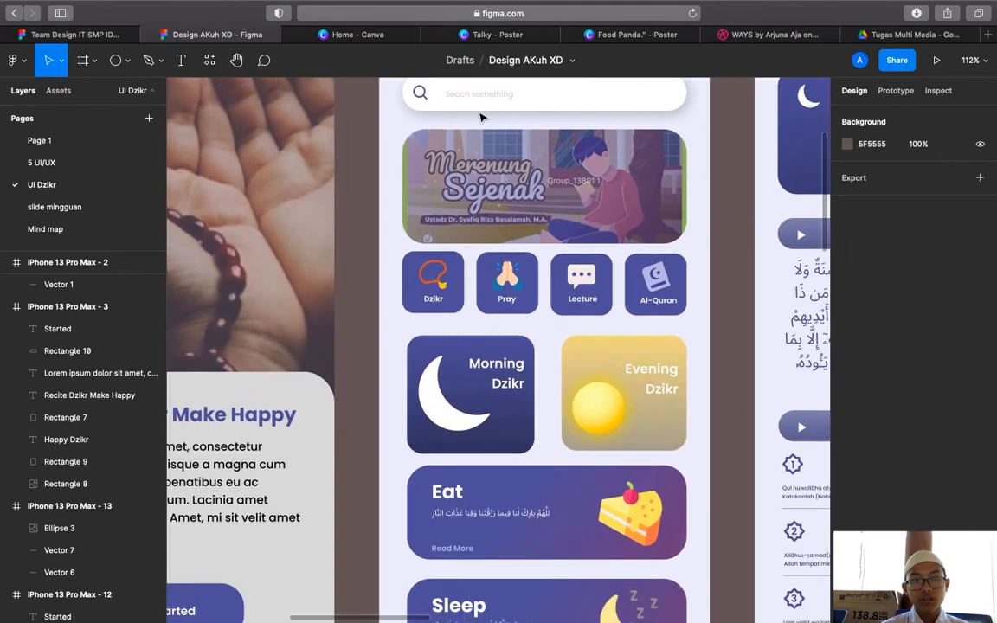
pyautogui.press('t')
pyautogui.scroll(-10, 374, 278)
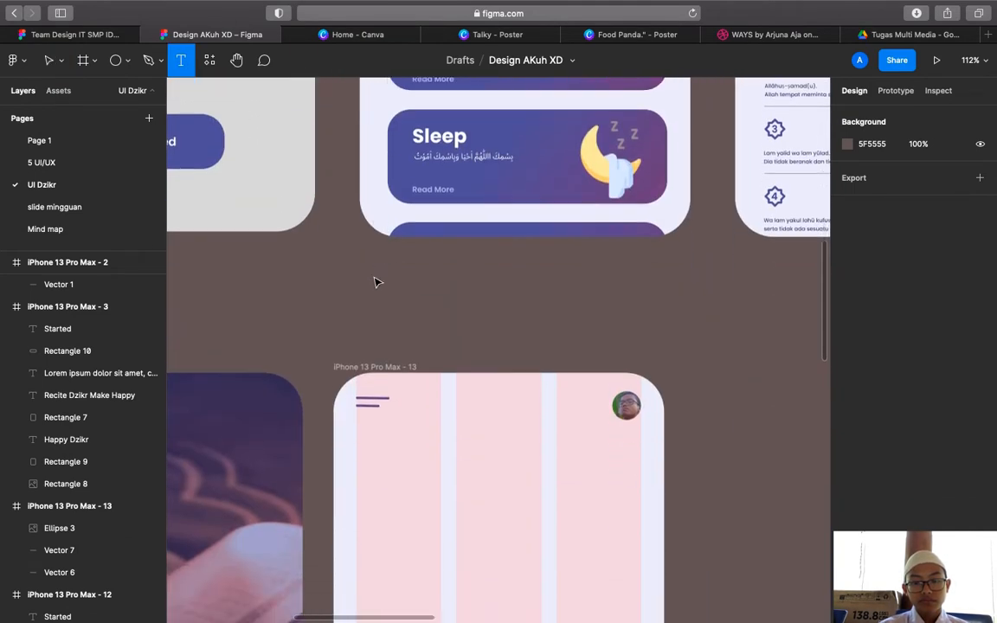
pyautogui.scroll(10, 374, 281)
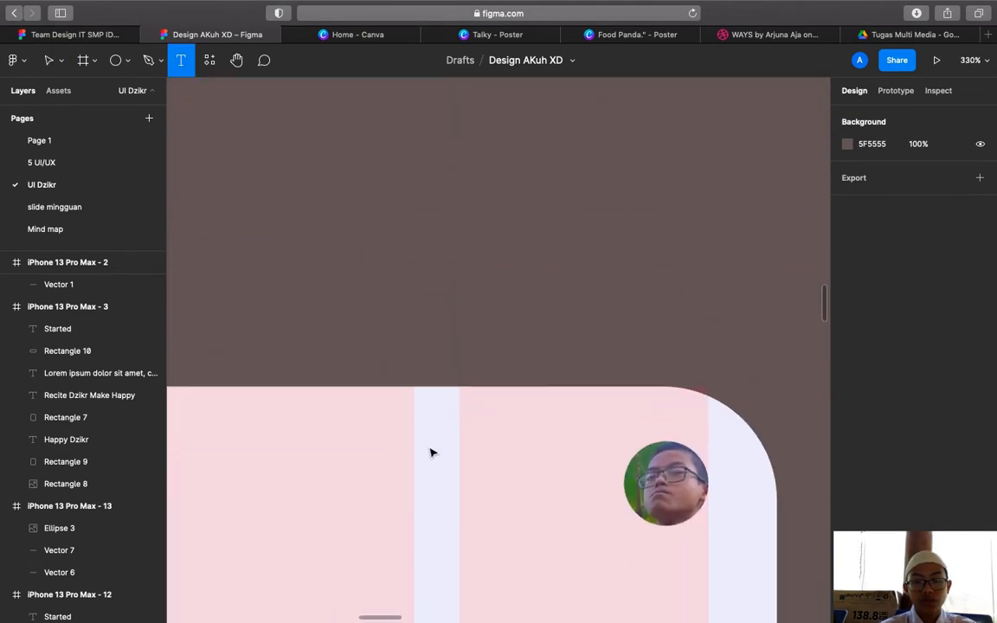
pyautogui.click(435, 480)
pyautogui.write('A')
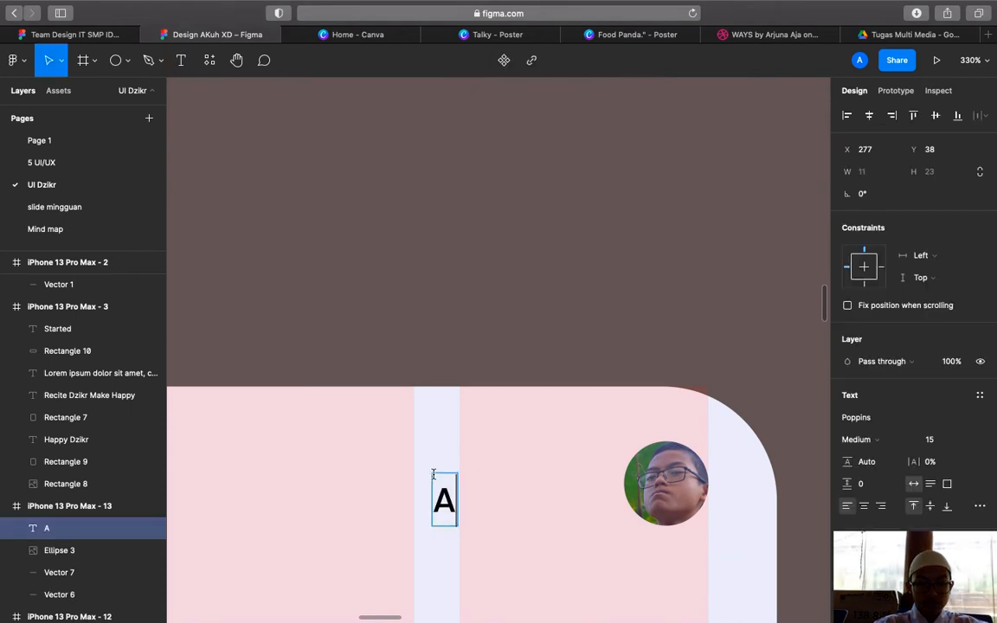
pyautogui.write('ssala')
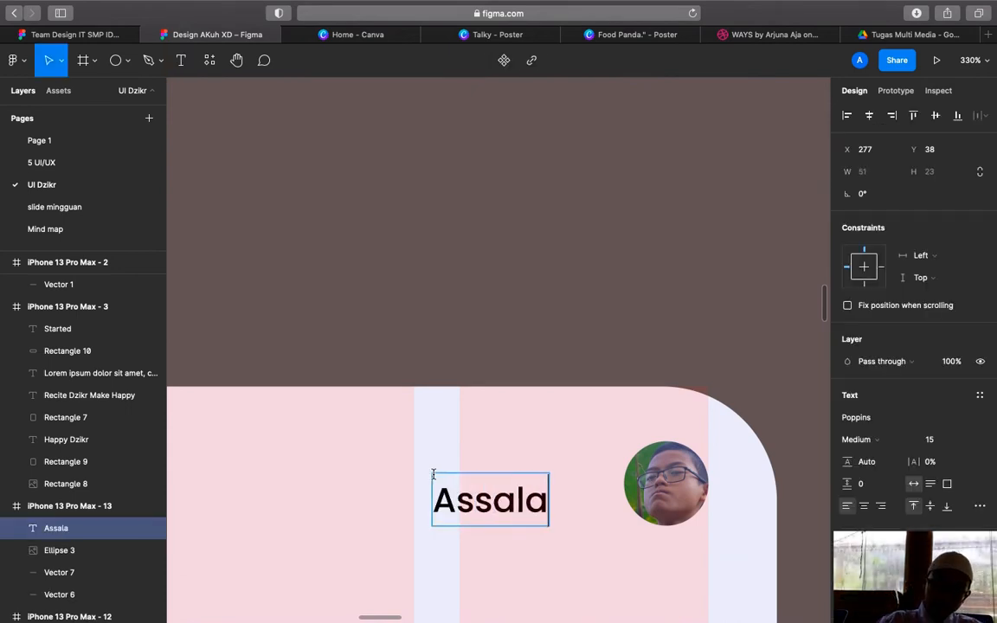
pyautogui.write('mualaikm')
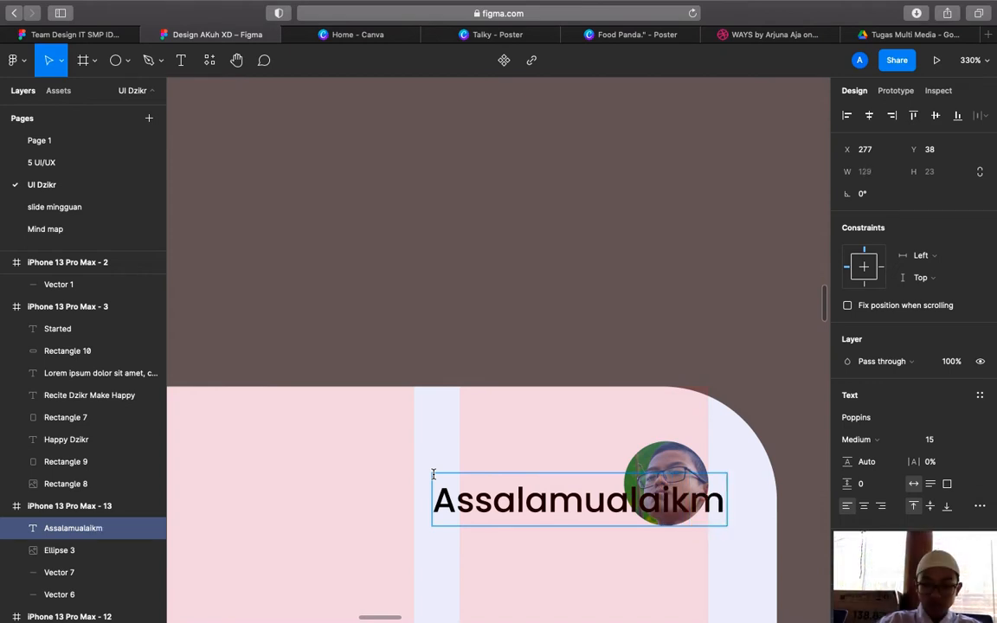
pyautogui.press('BackSpace')
pyautogui.write('um')
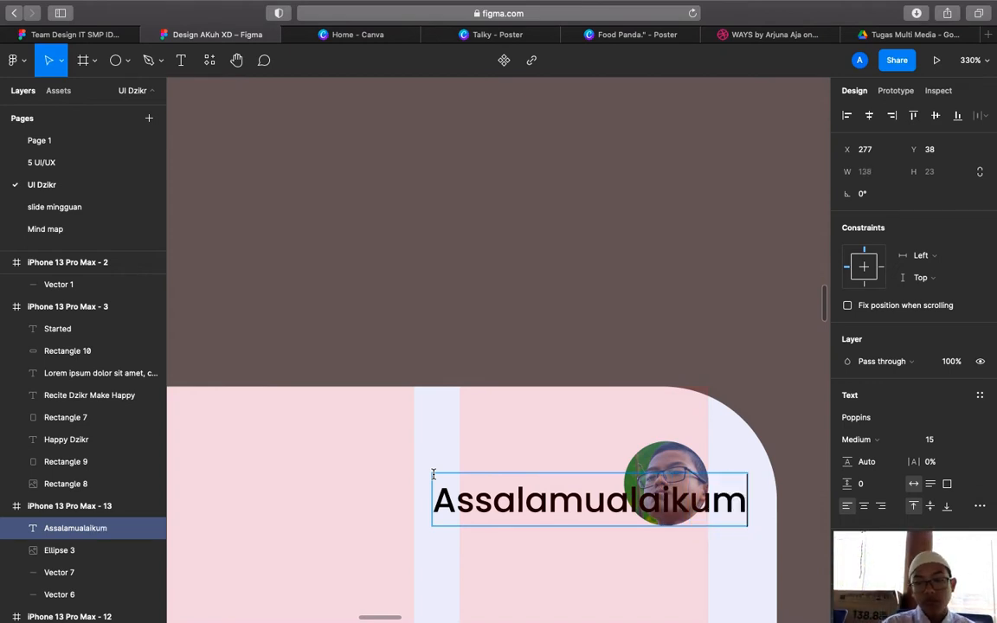
pyautogui.doubleClick(492, 492)
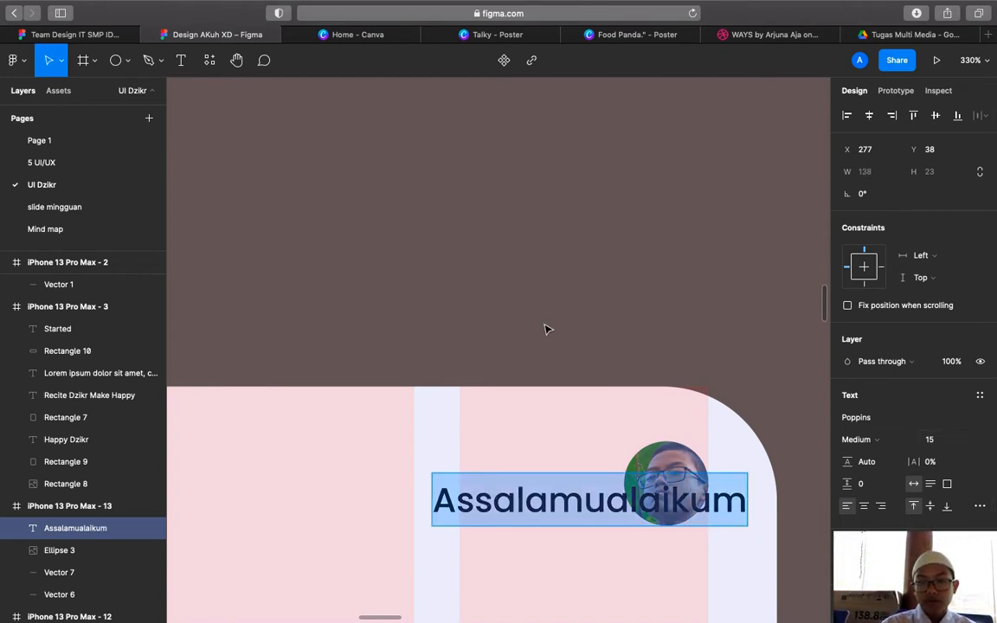
pyautogui.scroll(6, 547, 330)
pyautogui.scroll(20, 546, 329)
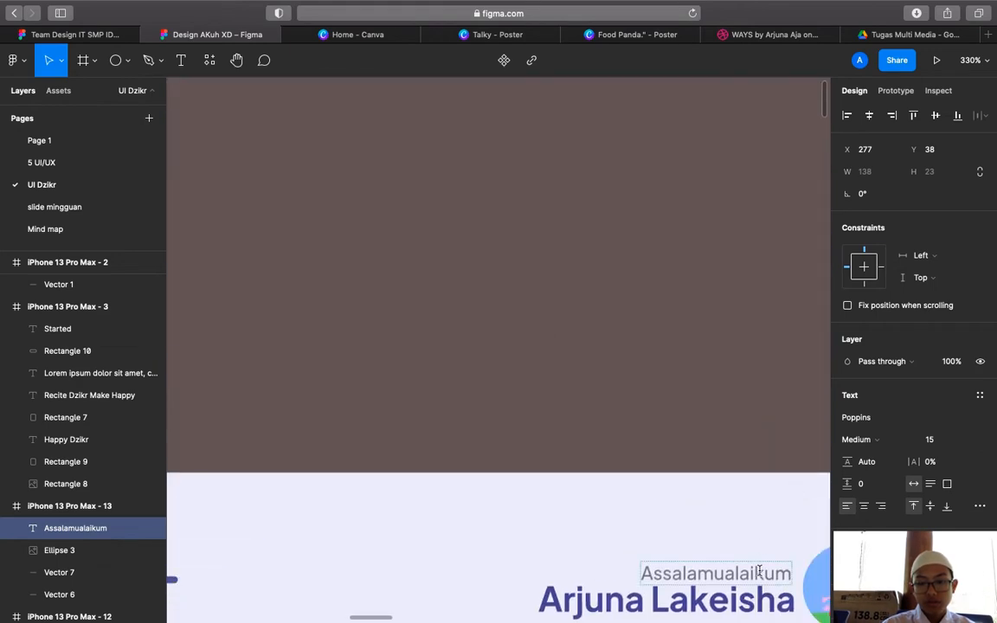
# Check the Assalamualaikum greeting's text settings on the reference home screen
pyautogui.click(759, 571)
pyautogui.scroll(-4, 694, 437)
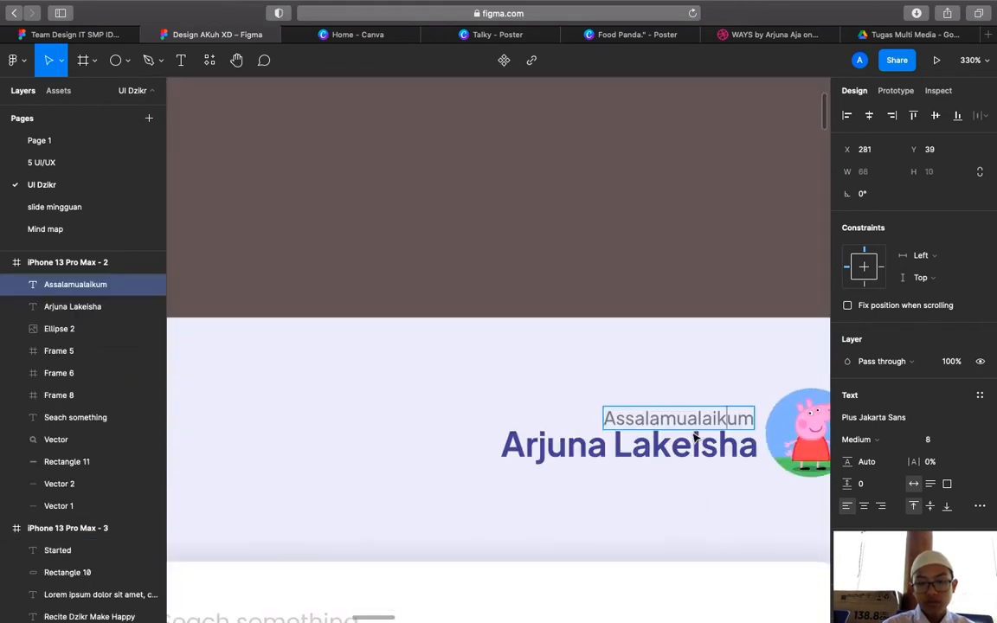
pyautogui.scroll(-20, 694, 437)
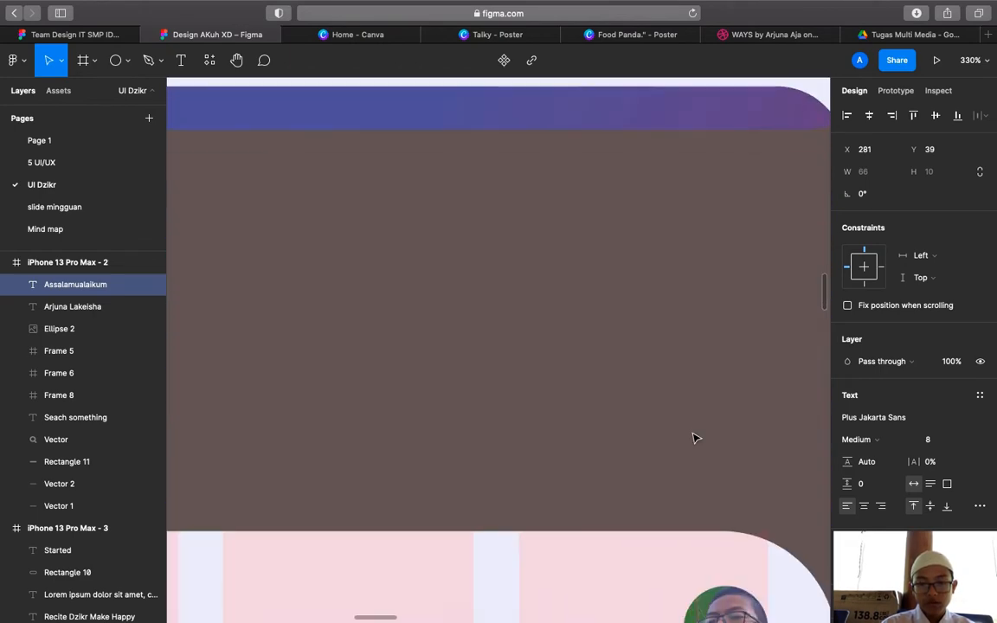
pyautogui.scroll(-5, 694, 437)
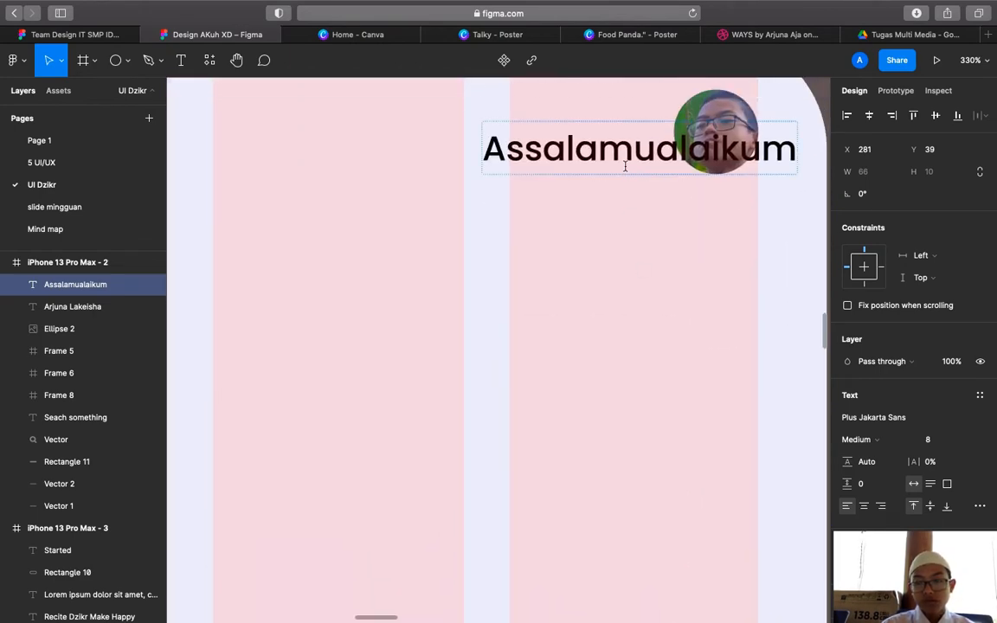
# Keep the new greeting at Medium weight and set its font size to 8
pyautogui.click(762, 148)
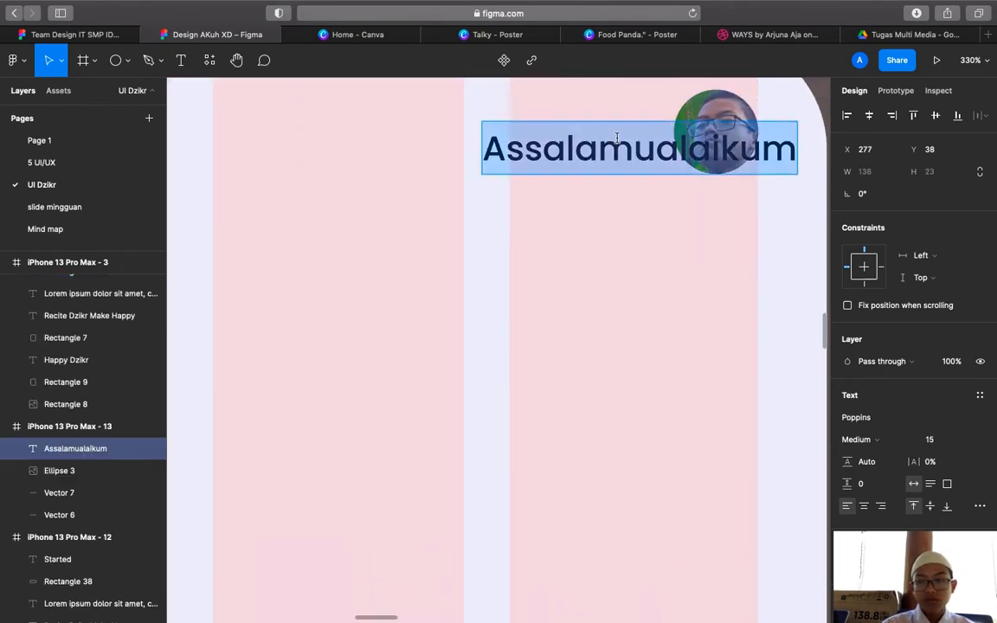
pyautogui.click(876, 440)
pyautogui.click(835, 455)
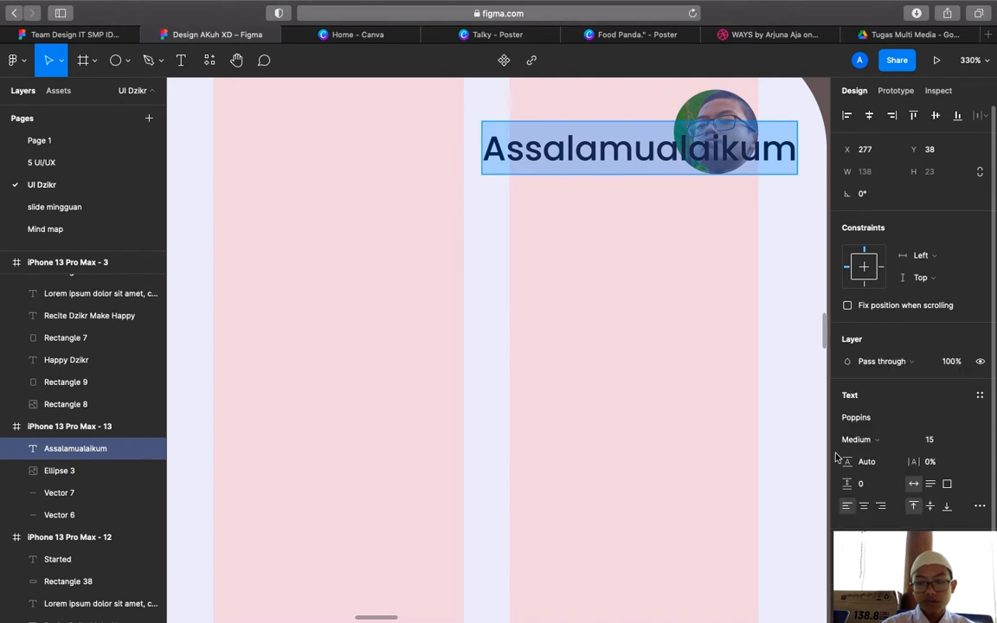
pyautogui.click(944, 440)
pyautogui.write('8')
pyautogui.press('Return')
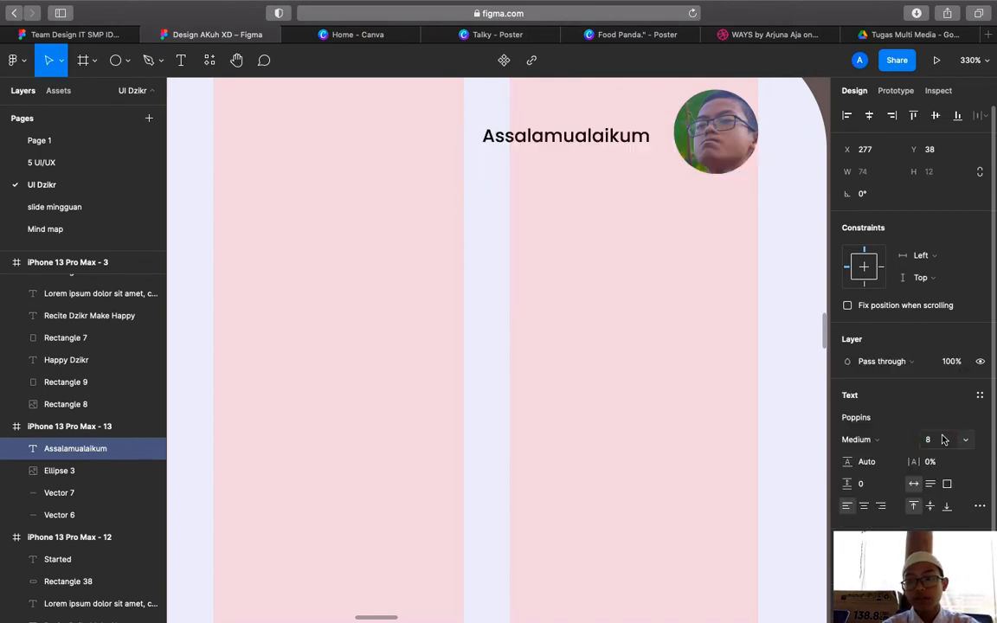
# Change the greeting's font family from Poppins to Plus Jakarta Sans
pyautogui.click(899, 418)
pyautogui.press('BackSpace')
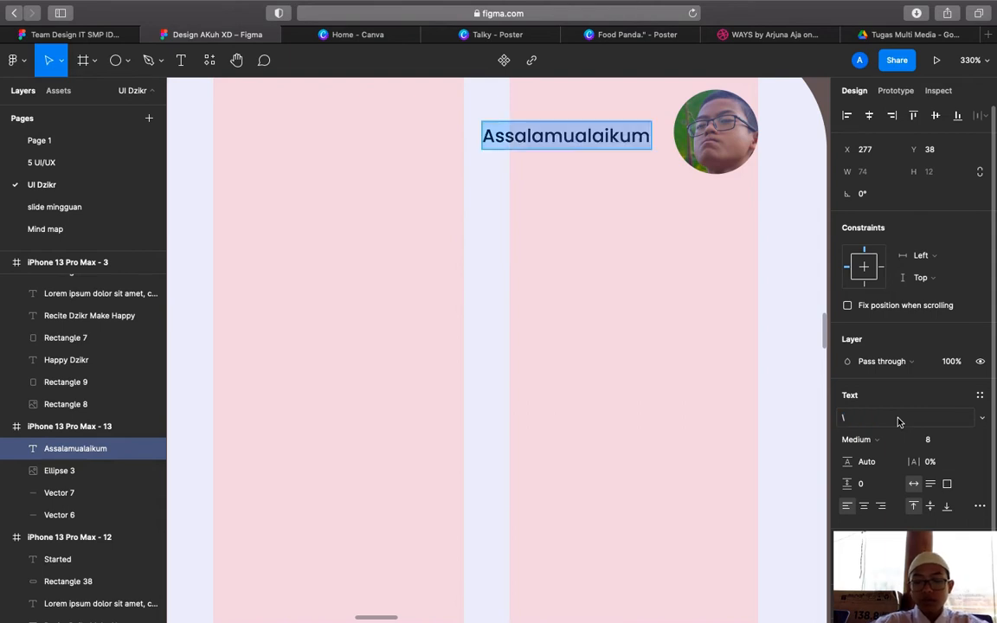
pyautogui.press('Return')
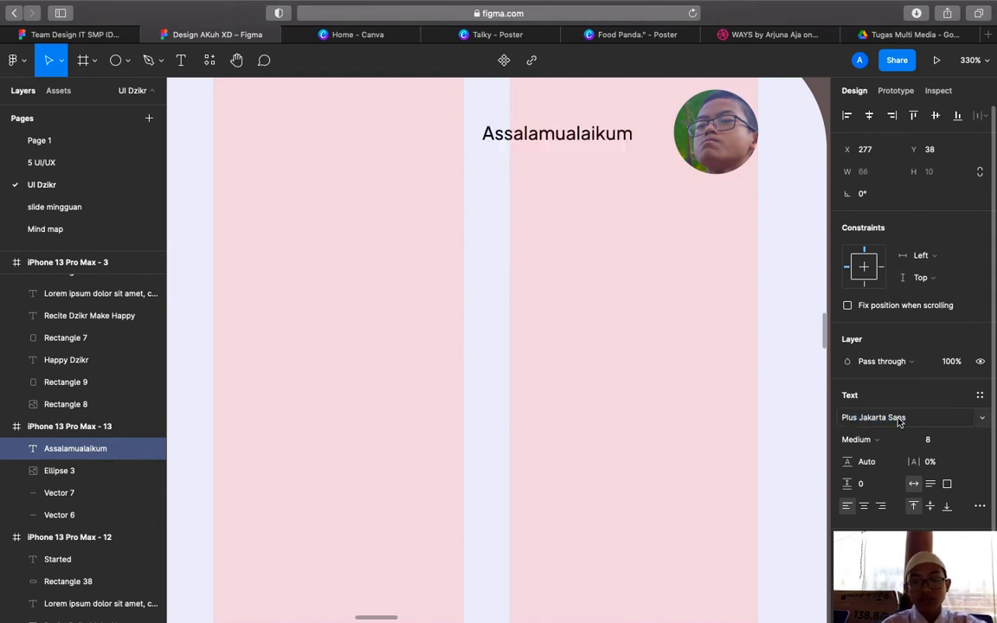
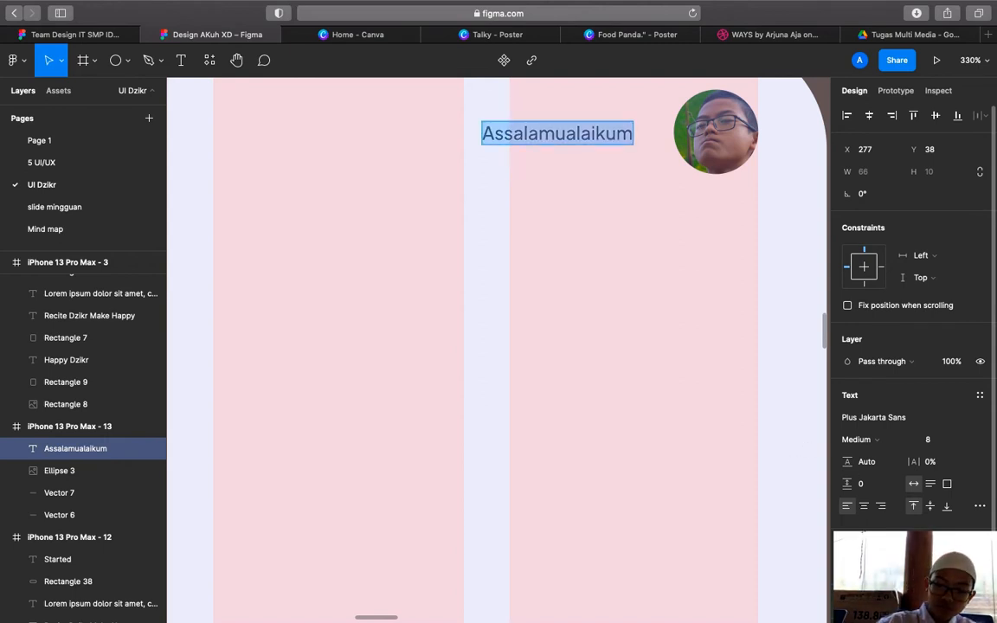
# Shift the Assalamualaikum greeting right and nudge it to Y 29, level with the photo's top
pyautogui.scroll(3, 661, 468)
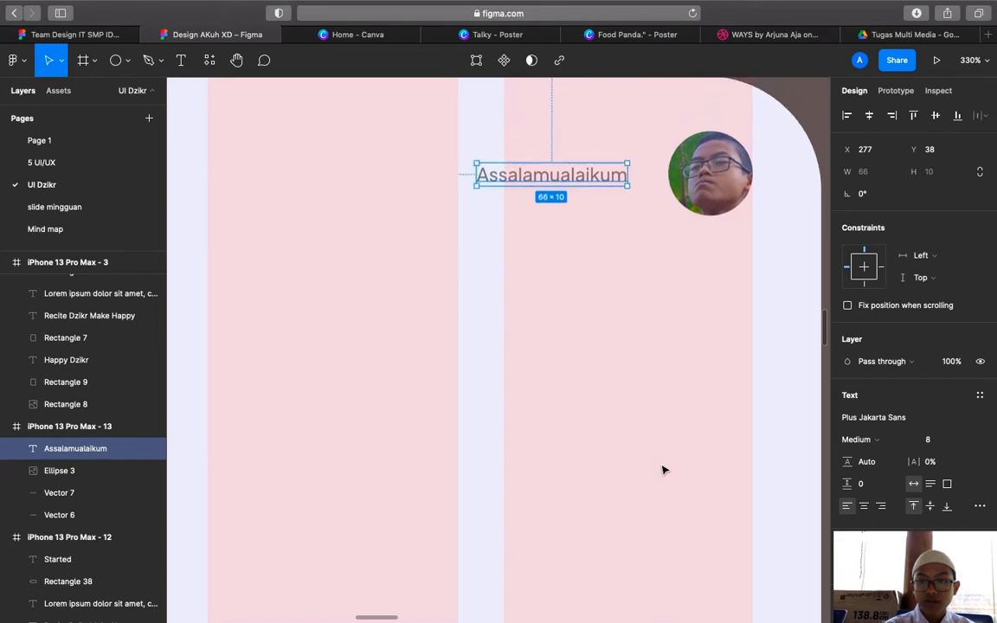
pyautogui.moveTo(592, 218)
pyautogui.mouseDown()
pyautogui.moveTo(601, 198)
pyautogui.moveTo(607, 210)
pyautogui.mouseUp()
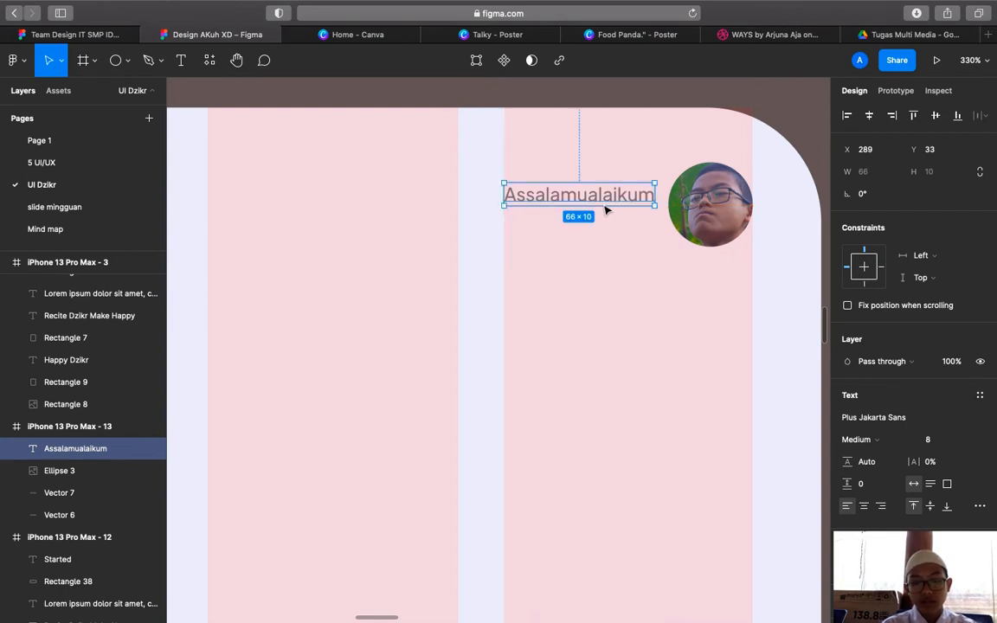
pyautogui.hotkey('shift', 'Up')
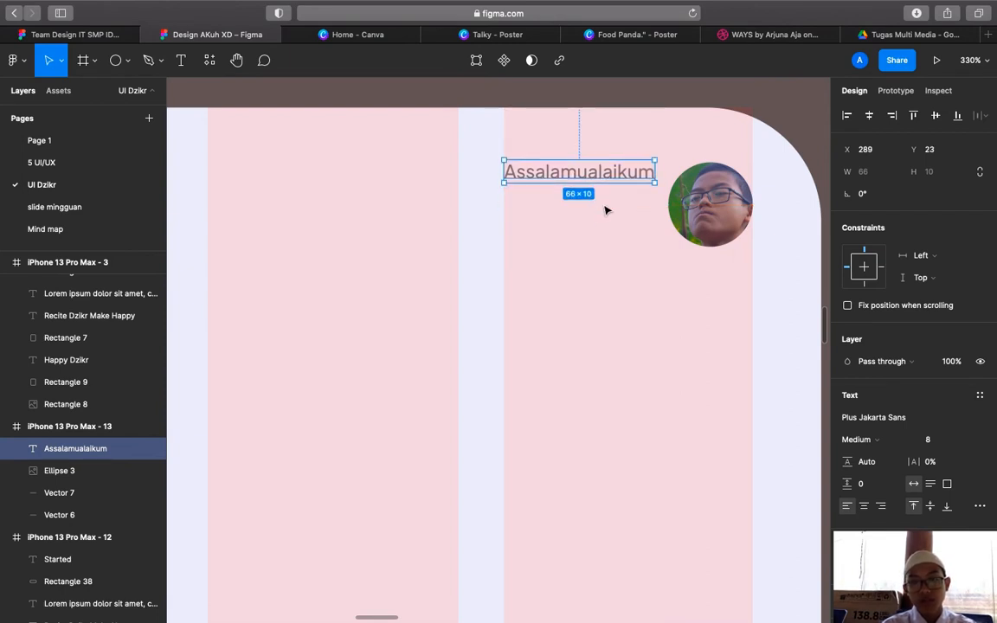
pyautogui.press('Down')
pyautogui.press('Up')
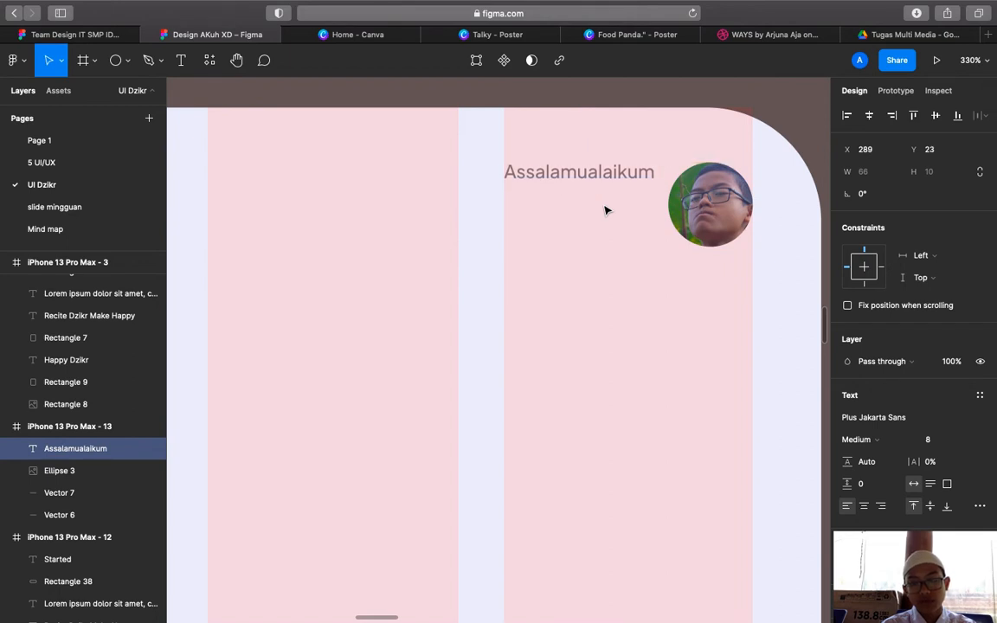
pyautogui.press('Down')
pyautogui.press('Down')
pyautogui.press('Down')
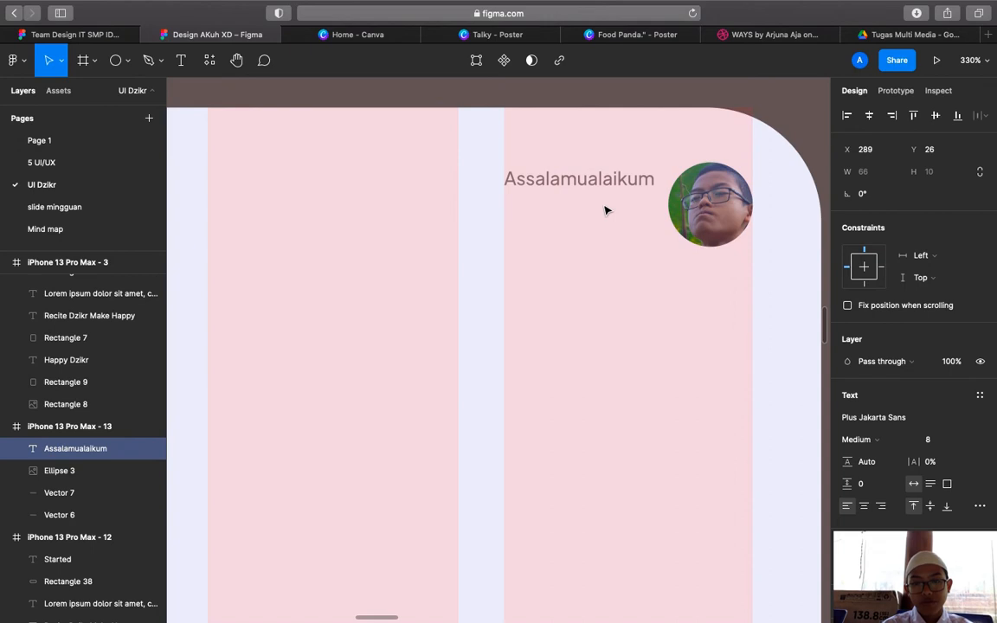
pyautogui.press('Down')
pyautogui.press('Down')
pyautogui.press('Down')
pyautogui.press('Down')
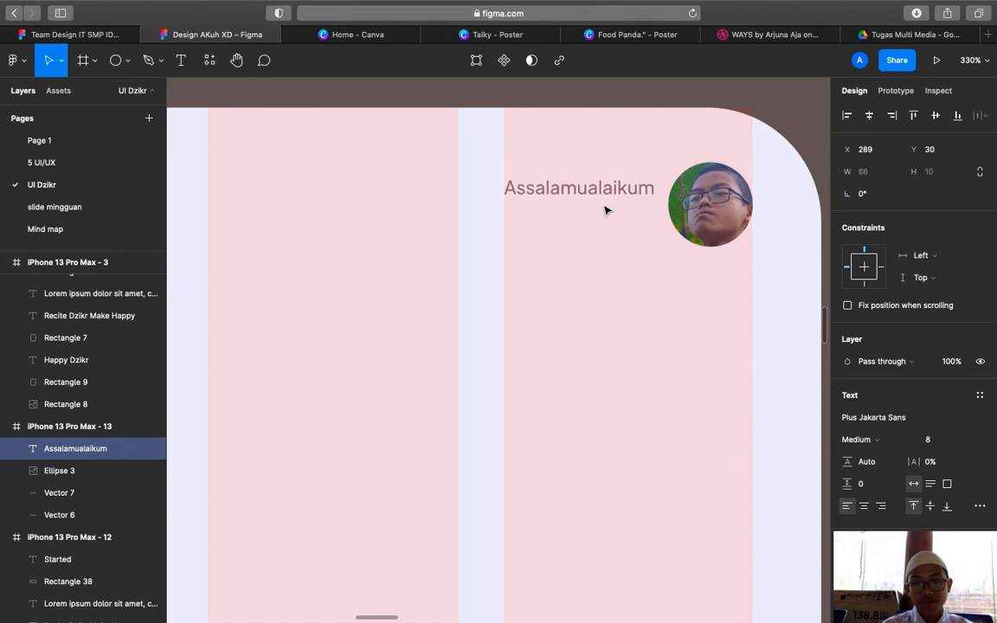
pyautogui.press('Up')
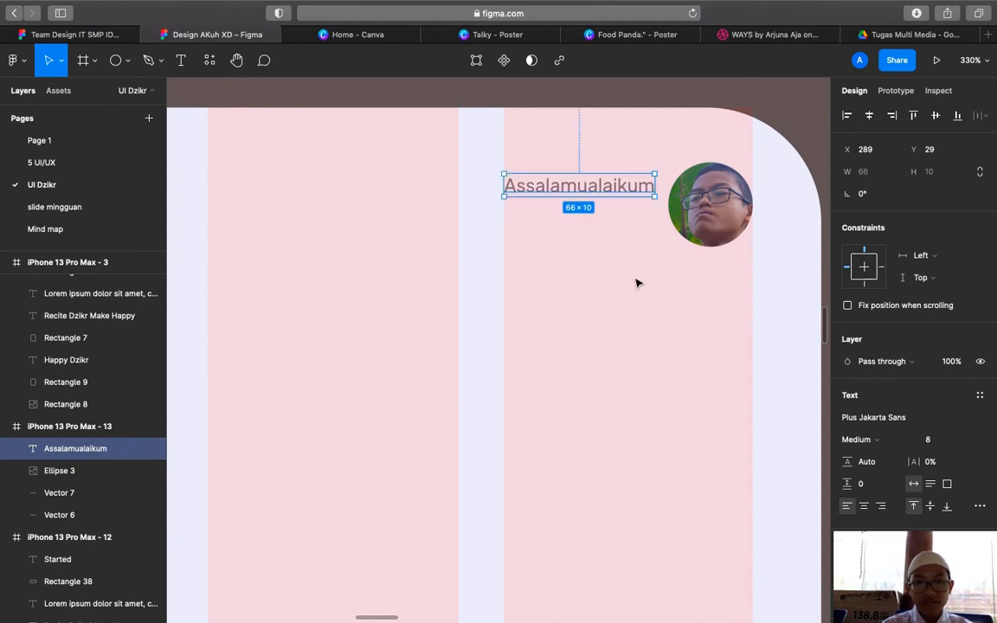
pyautogui.press('Escape')
# Add a text line with the user's name on the frame and make it SemiBold
pyautogui.click(182, 55)
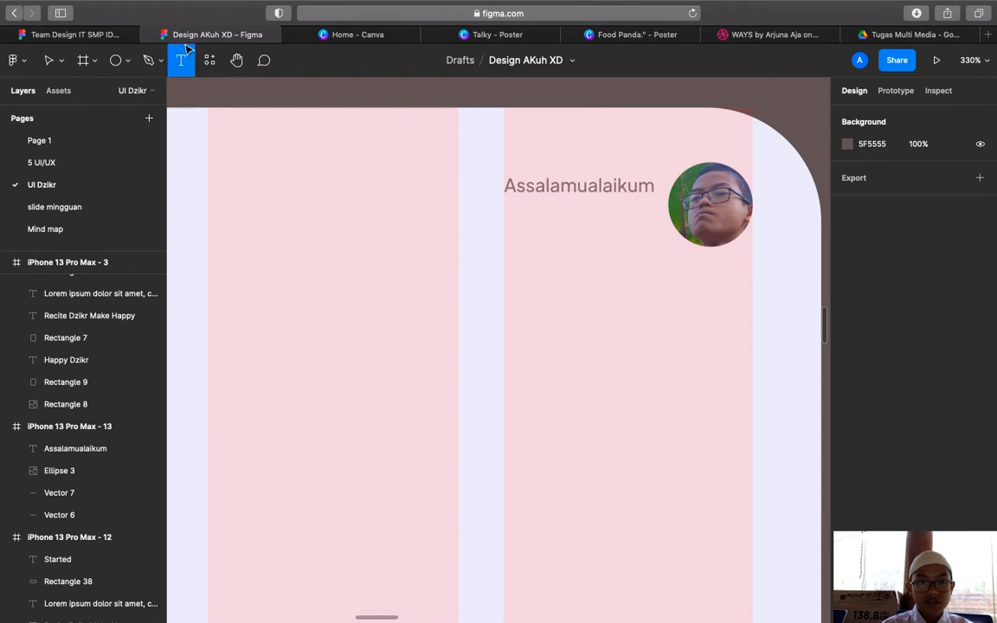
pyautogui.click(366, 251)
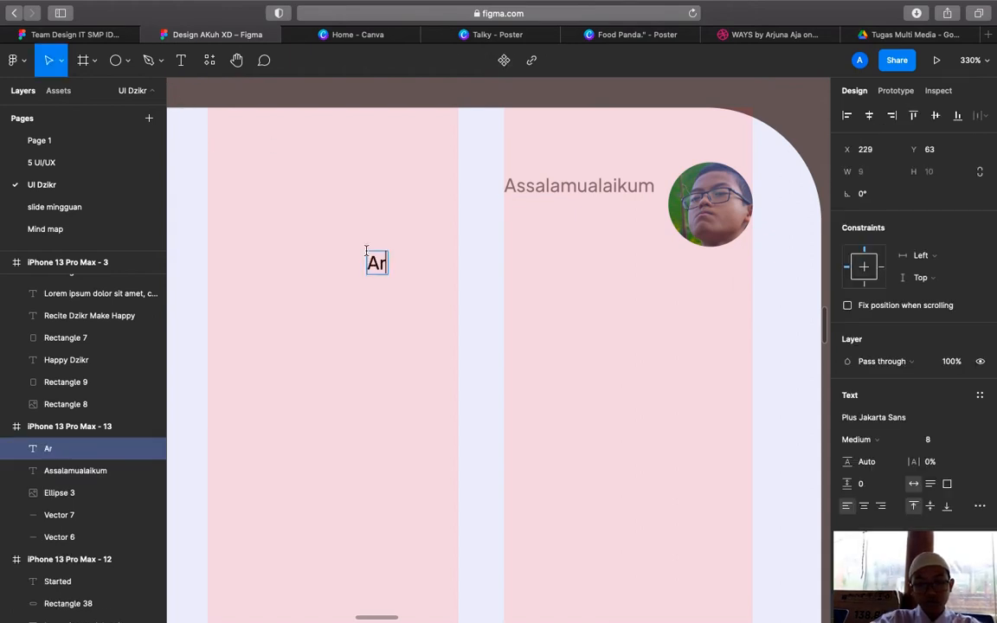
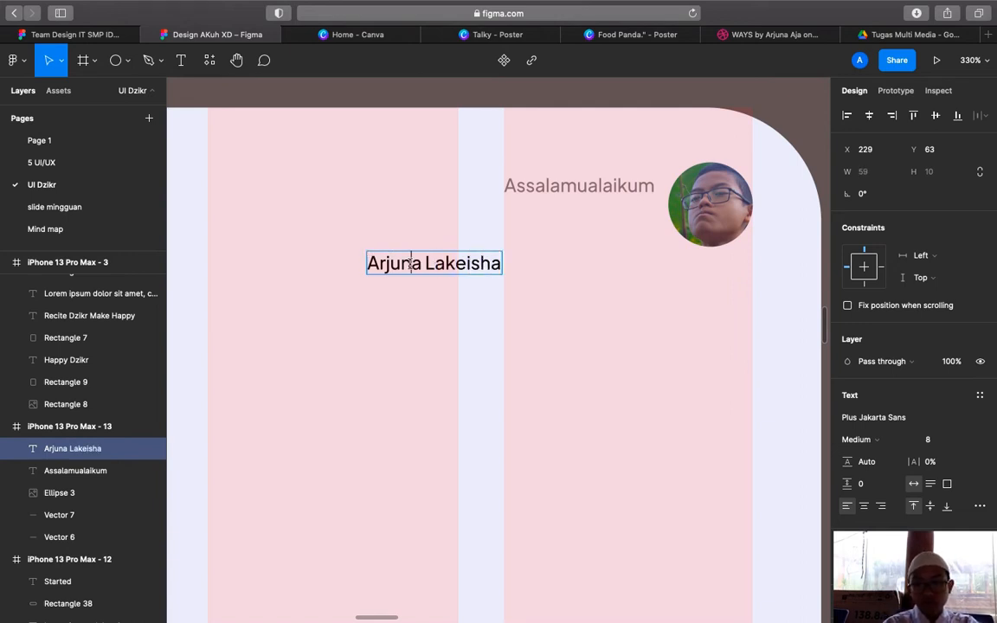
pyautogui.press('super+a')
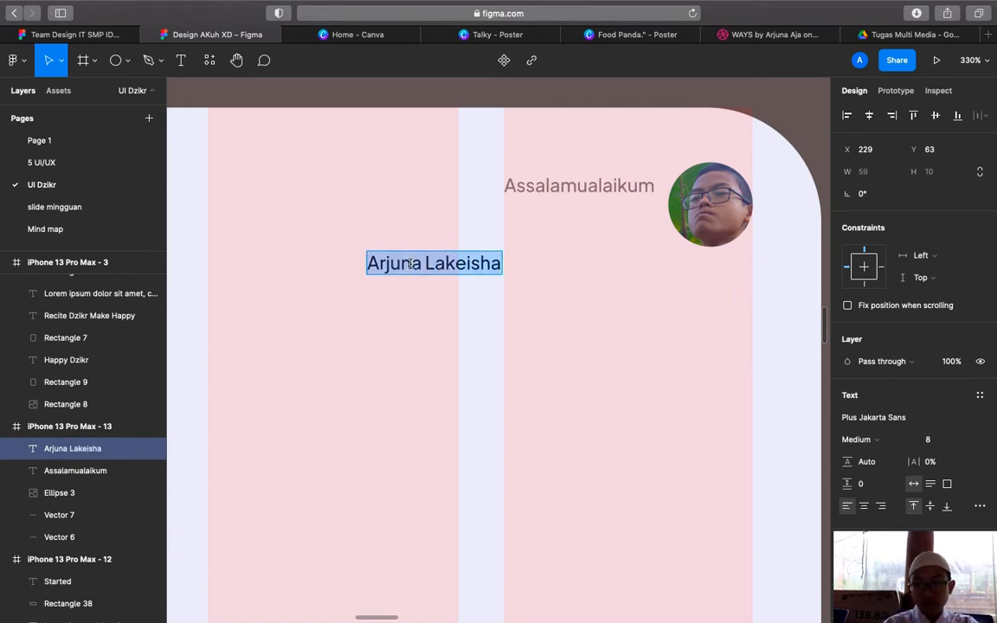
pyautogui.click(857, 439)
pyautogui.click(782, 471)
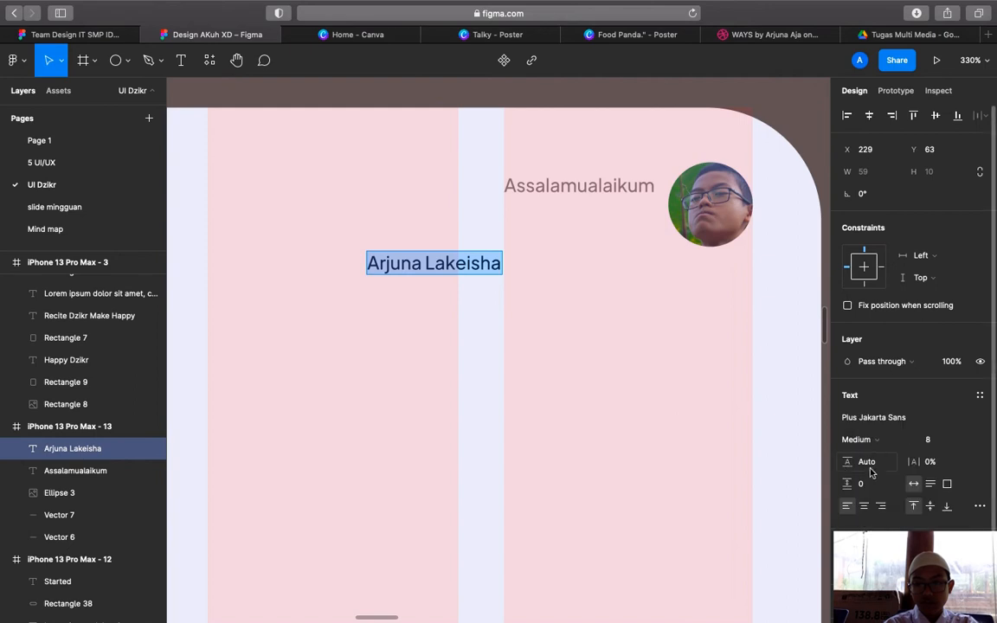
pyautogui.click(870, 446)
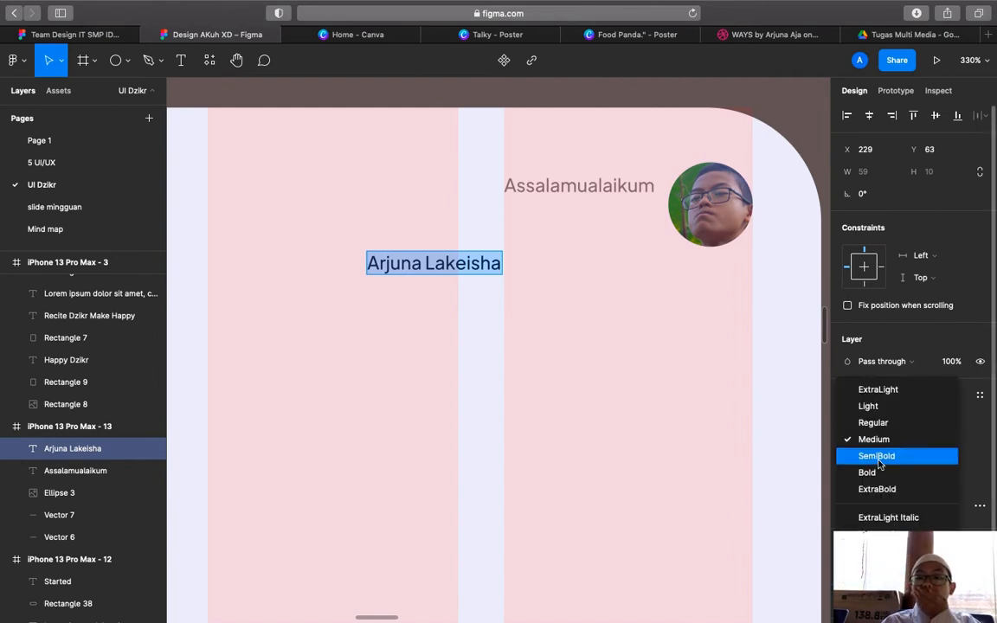
pyautogui.click(878, 456)
# Set the name's font size to 13 and move it under the greeting beside the photo
pyautogui.click(939, 441)
pyautogui.press('BackSpace')
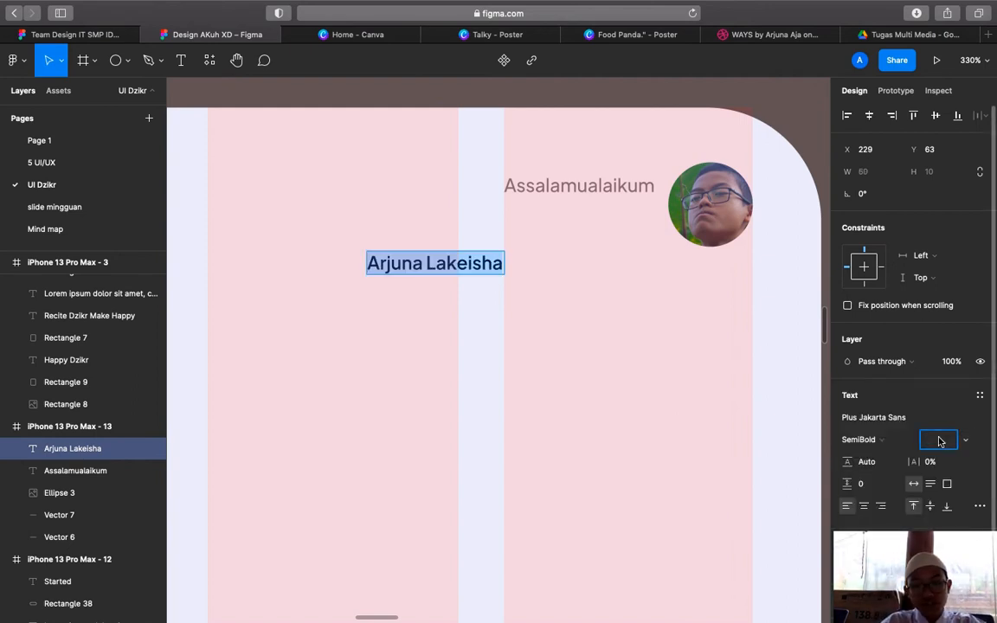
pyautogui.write('15')
pyautogui.press('Return')
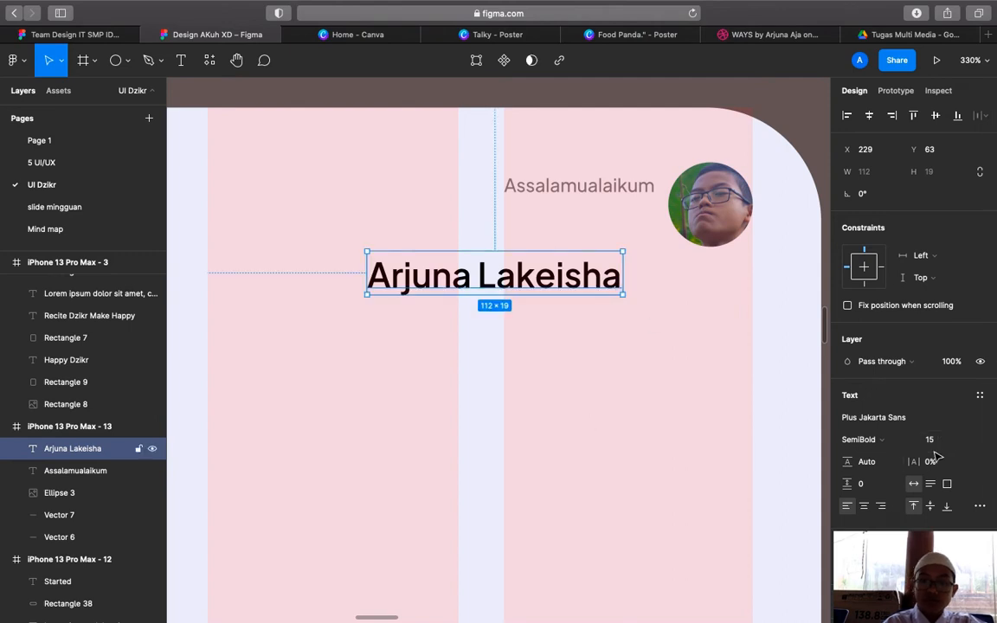
pyautogui.click(939, 439)
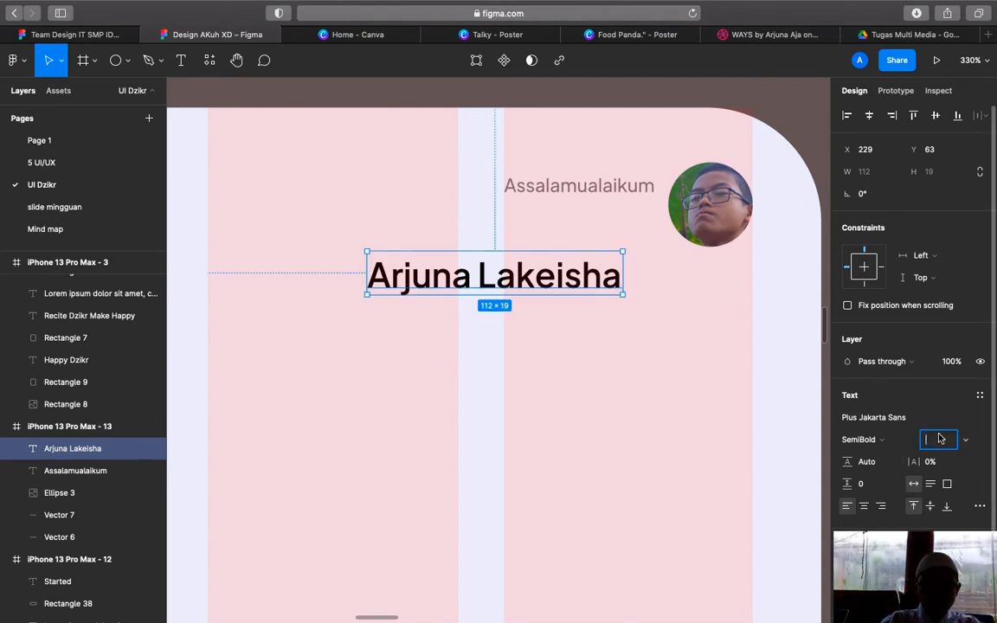
pyautogui.write('13')
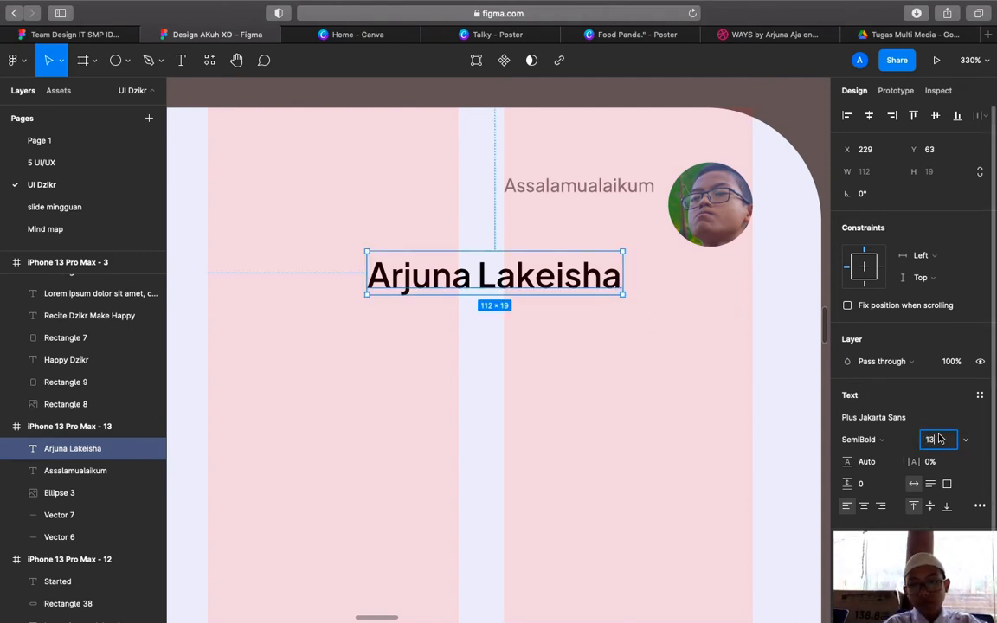
pyautogui.press('Return')
pyautogui.click(530, 297)
pyautogui.click(525, 276)
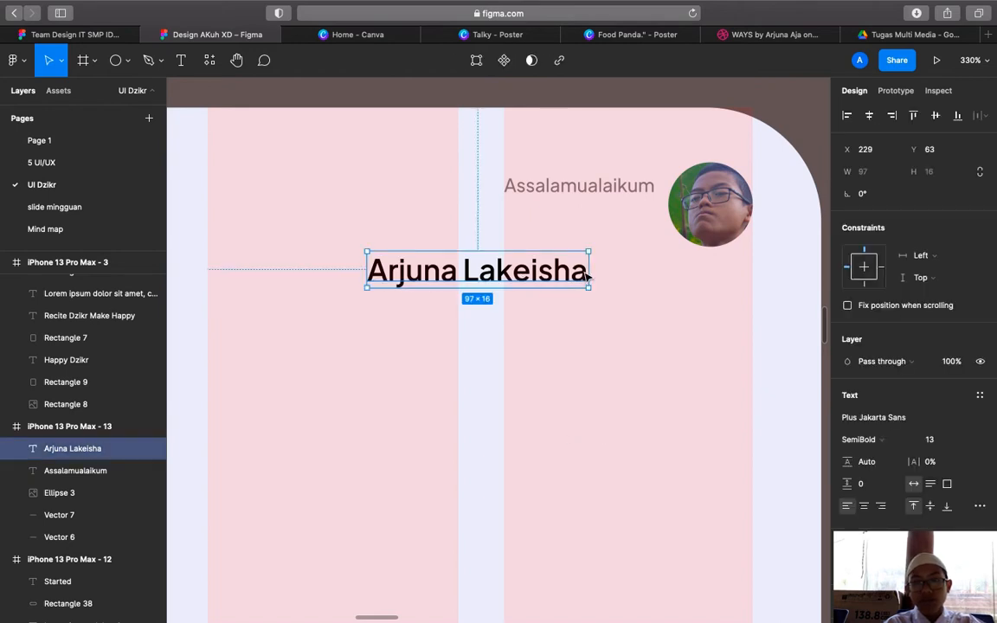
pyautogui.moveTo(525, 275); pyautogui.dragTo(592, 218)
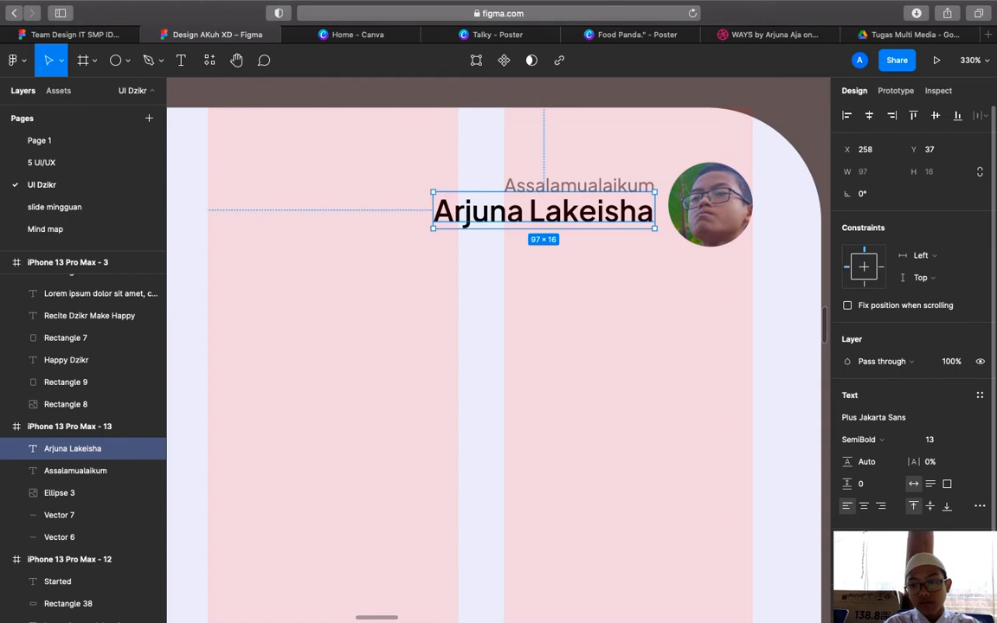
# Eyedrop the Sleep card's purple #4A5595 onto the name text, then zoom out to the whole screen
pyautogui.click(852, 567)
pyautogui.click(684, 468)
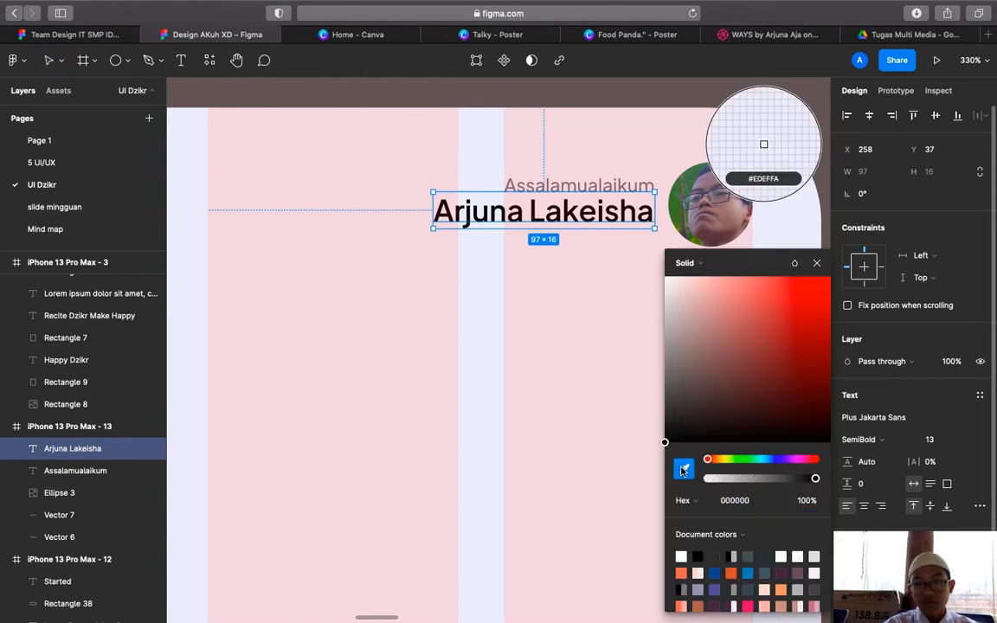
pyautogui.scroll(10, 518, 366)
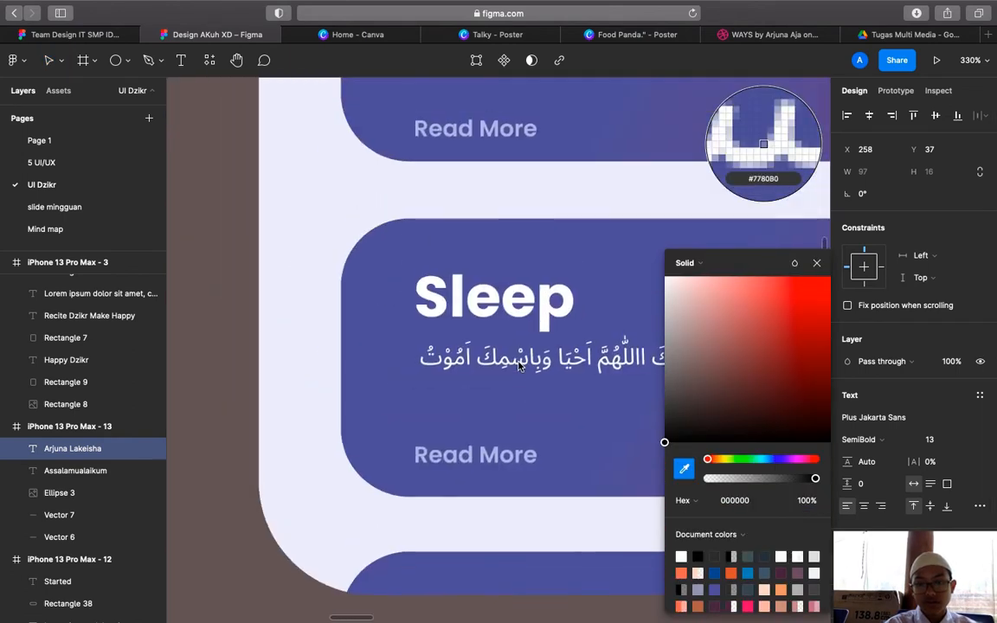
pyautogui.click(608, 414)
pyautogui.scroll(-10, 608, 415)
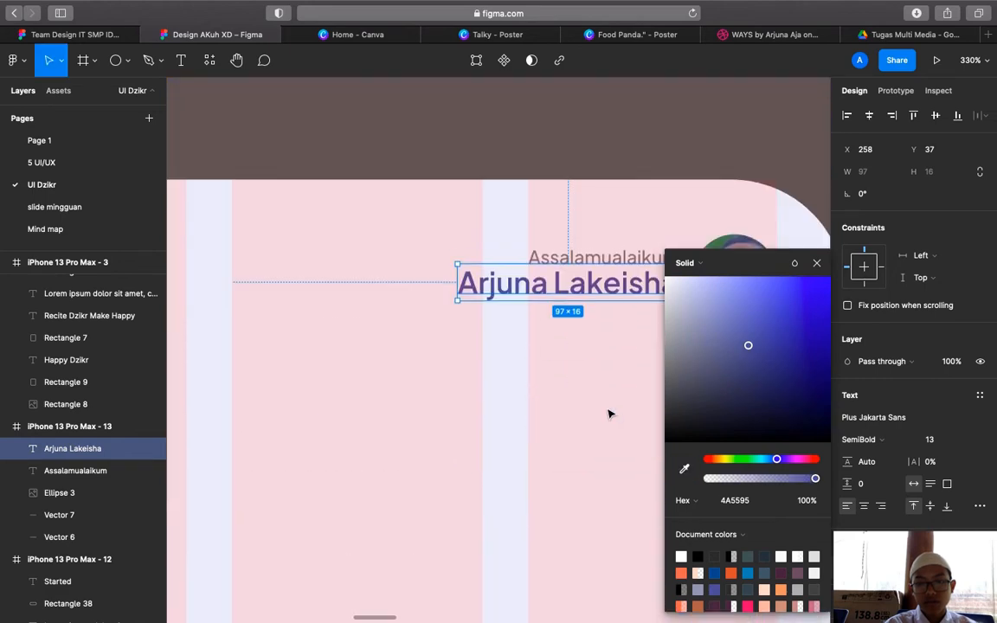
pyautogui.click(597, 403)
pyautogui.scroll(-10, 598, 404)
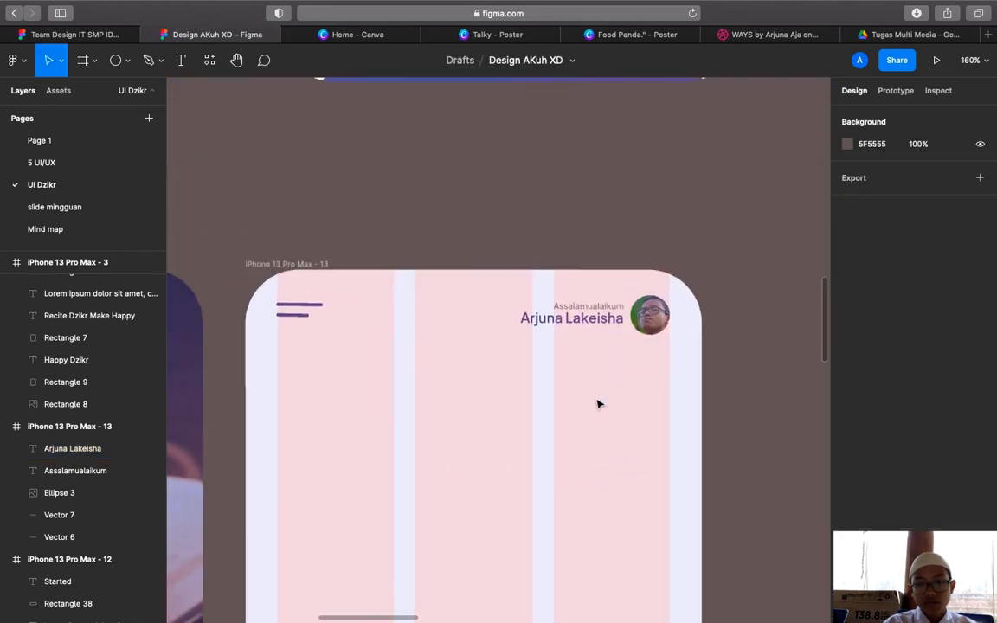
pyautogui.scroll(-5, 597, 403)
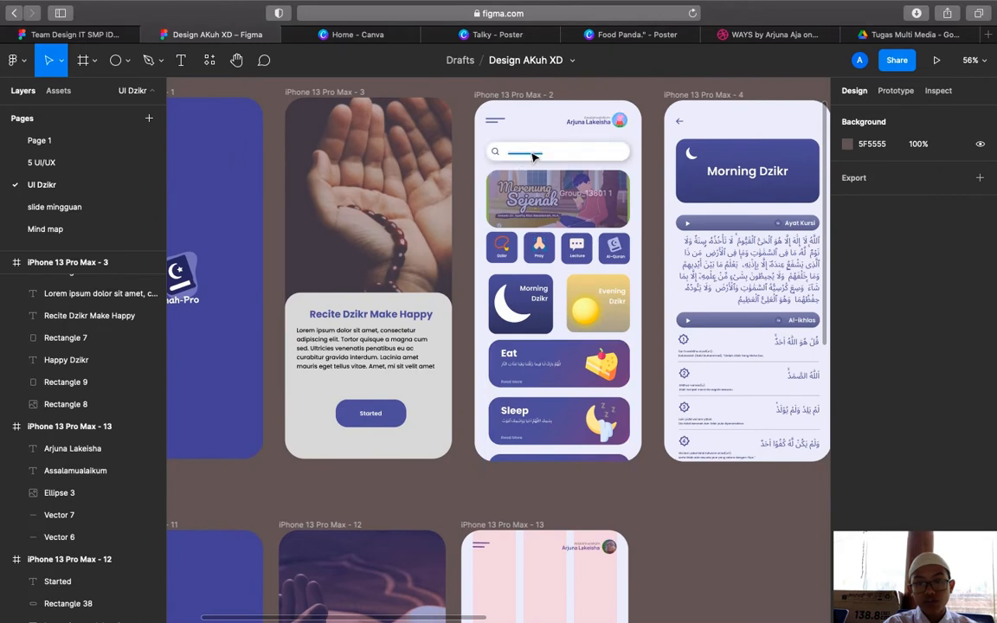
pyautogui.scroll(2, 534, 158)
pyautogui.scroll(-1, 532, 138)
pyautogui.scroll(5, 530, 96)
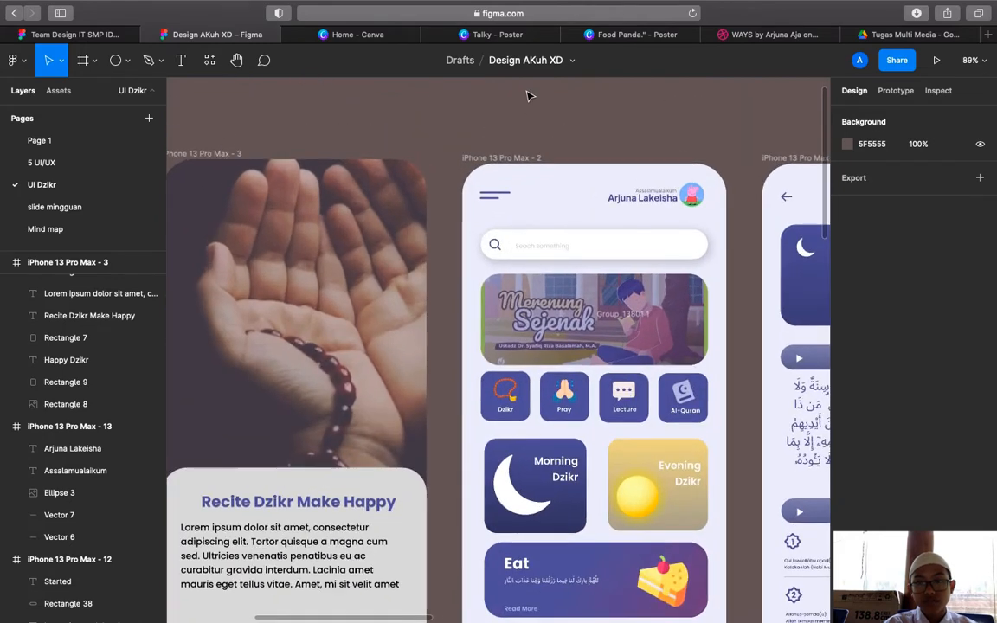
# Inspect the reference screen's search bar and its drop shadow settings
pyautogui.click(742, 7)
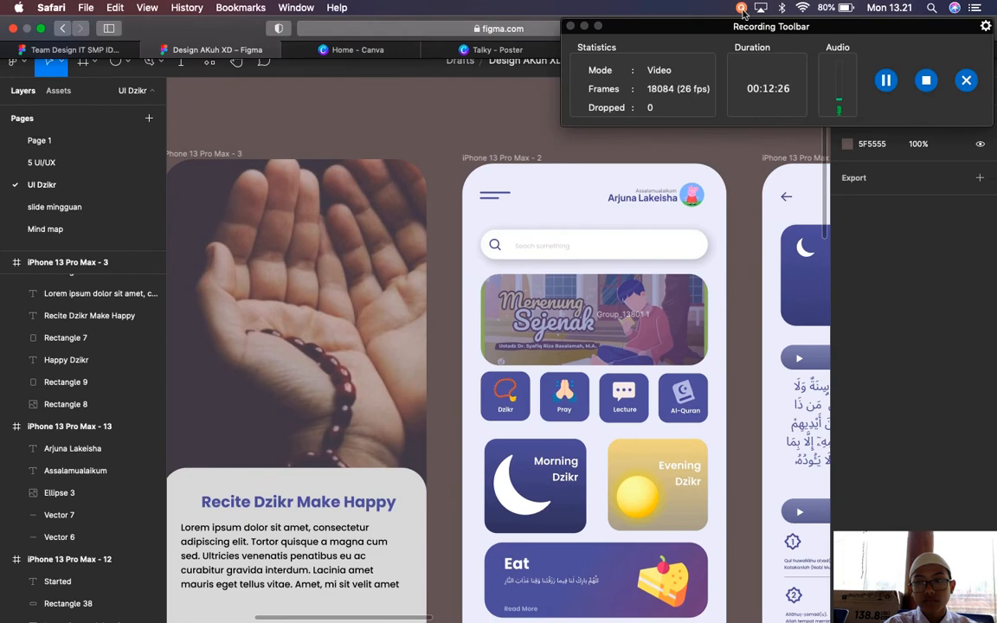
pyautogui.click(569, 28)
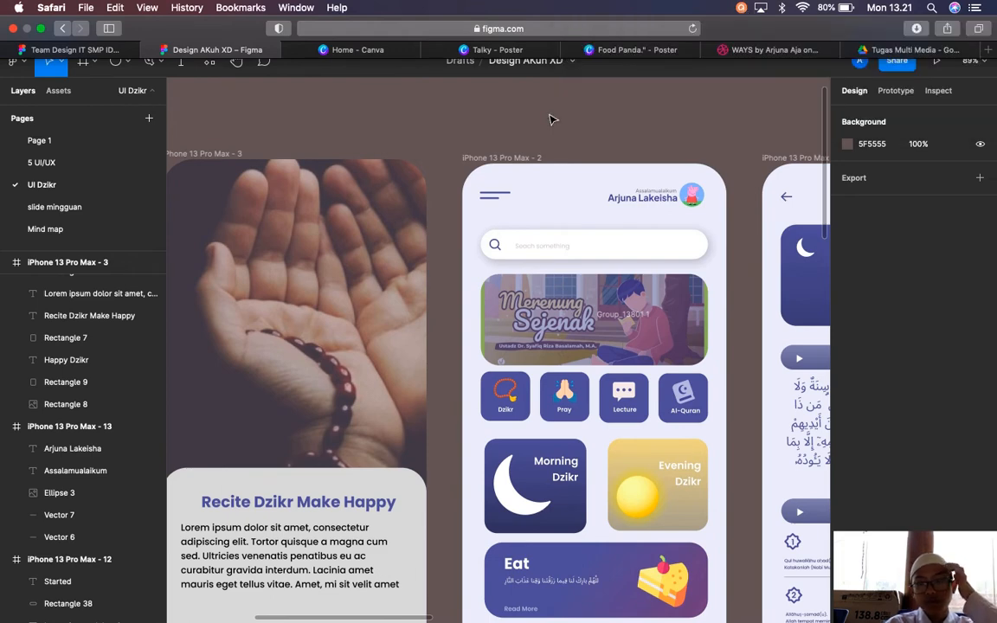
pyautogui.click(554, 242)
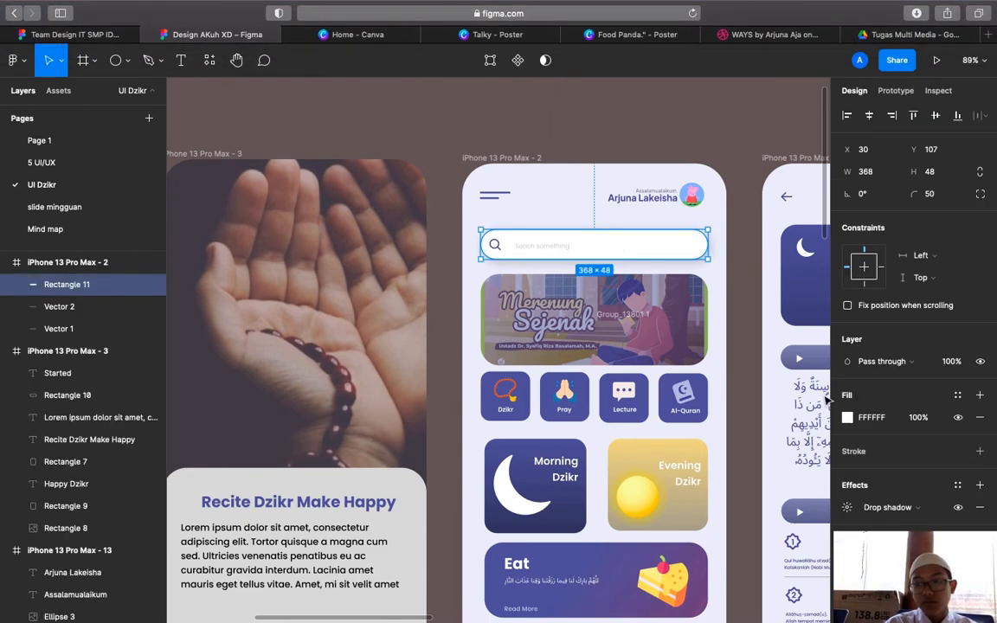
pyautogui.click(848, 508)
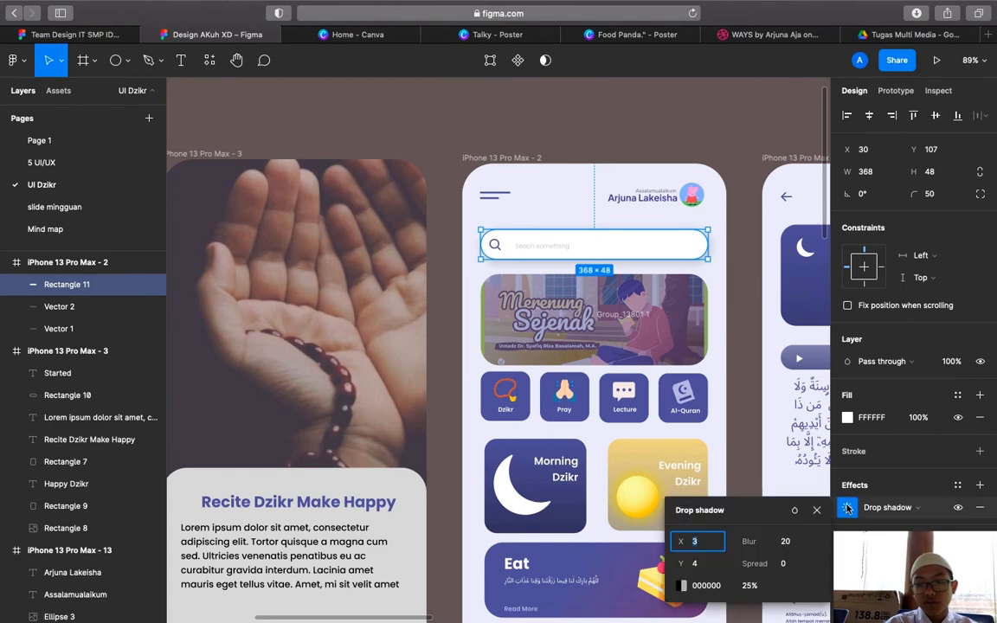
pyautogui.click(742, 234)
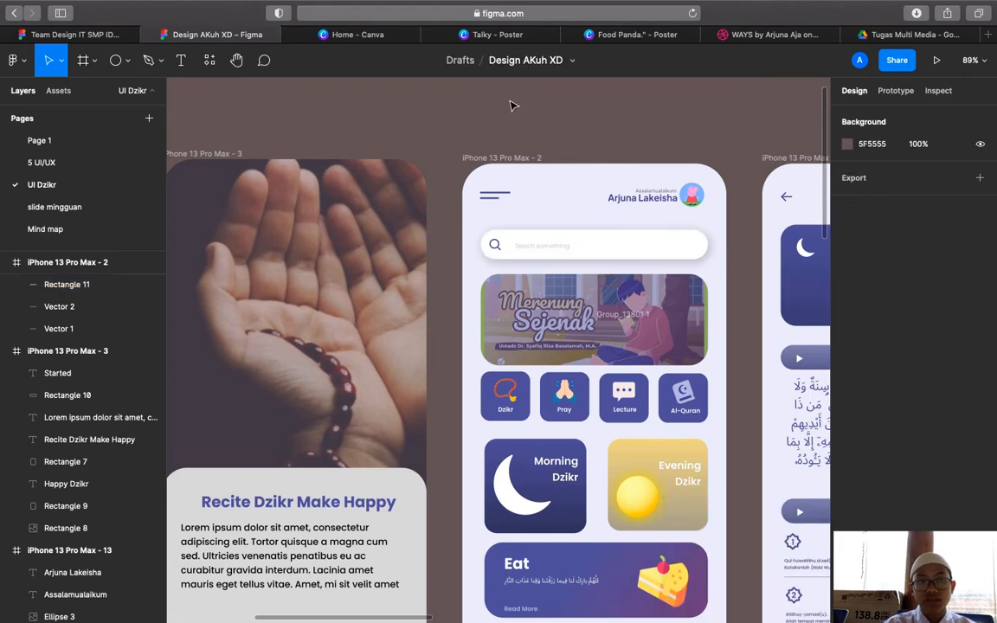
# Draw a 368×38 rectangle below the header with corner radius 100
pyautogui.click(126, 60)
pyautogui.click(116, 94)
pyautogui.scroll(-5, 325, 229)
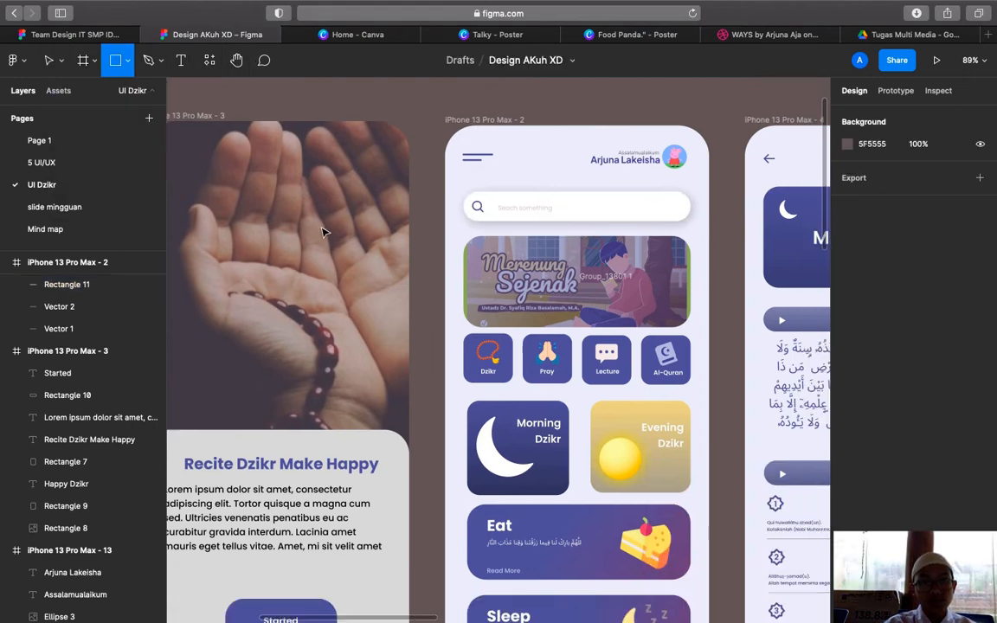
pyautogui.scroll(-8, 322, 232)
pyautogui.scroll(1, 336, 103)
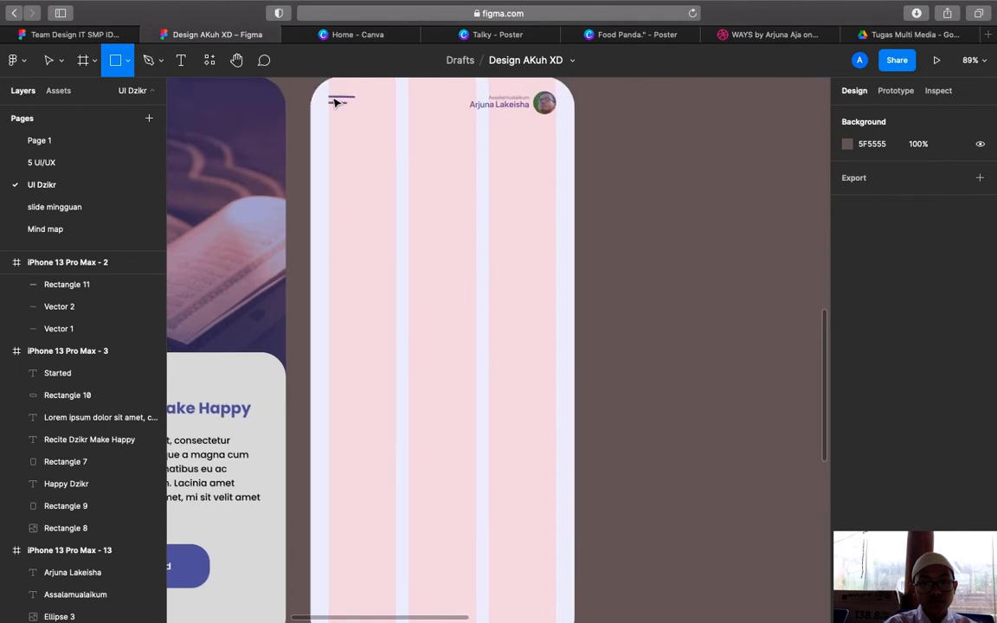
pyautogui.moveTo(329, 116)
pyautogui.mouseDown()
pyautogui.moveTo(374, 147)
pyautogui.moveTo(558, 141)
pyautogui.moveTo(528, 145)
pyautogui.mouseUp()
pyautogui.scroll(3, 554, 160)
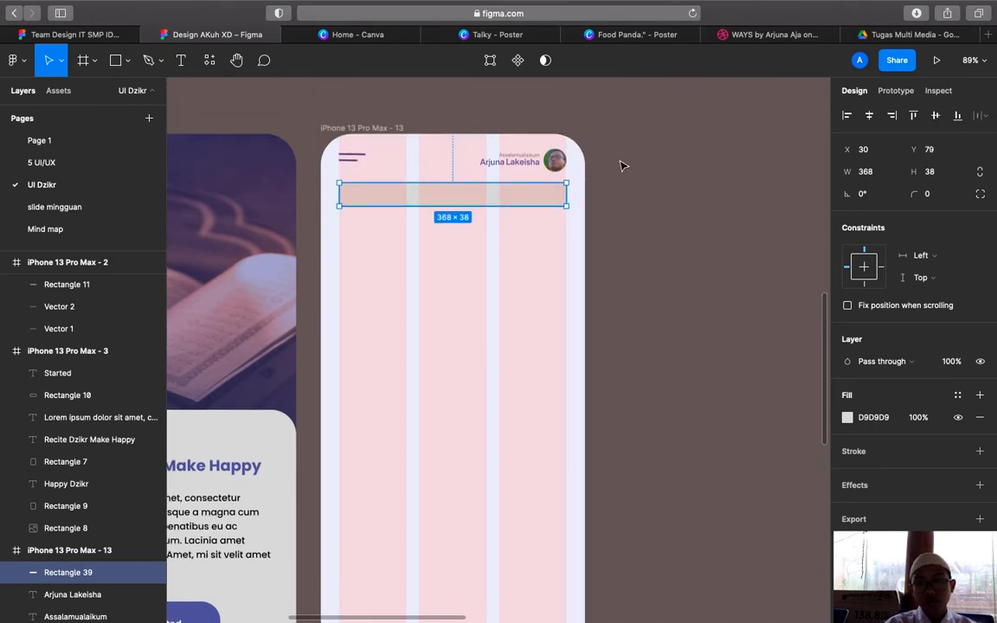
pyautogui.click(927, 197)
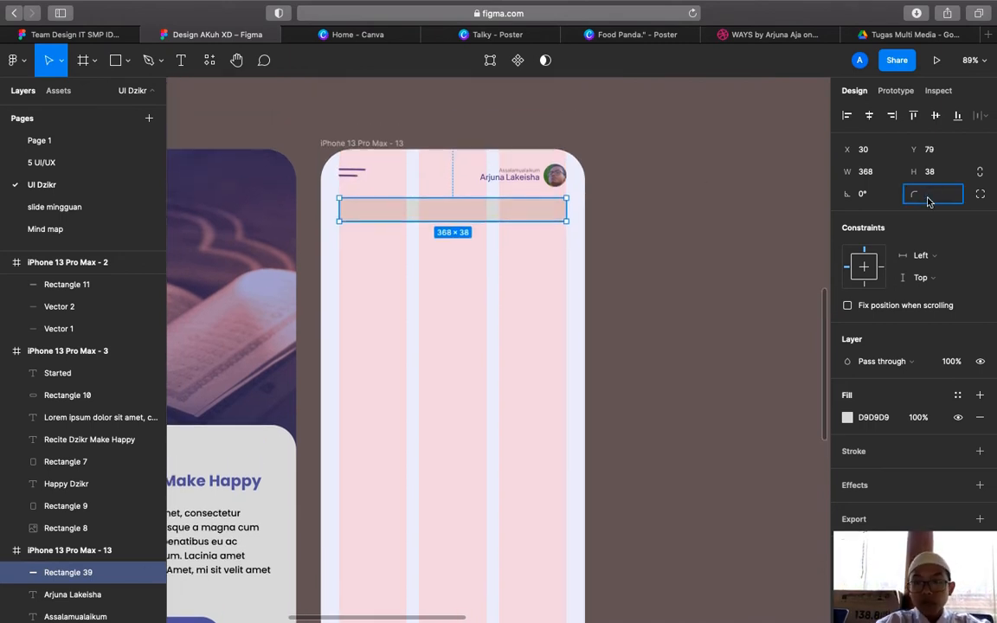
pyautogui.write('100')
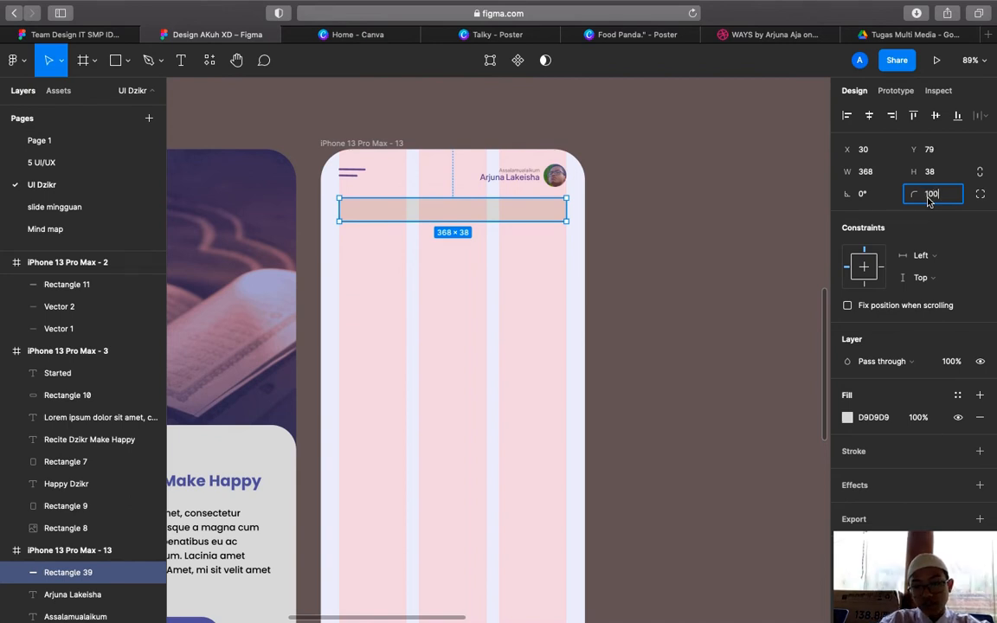
pyautogui.press('Return')
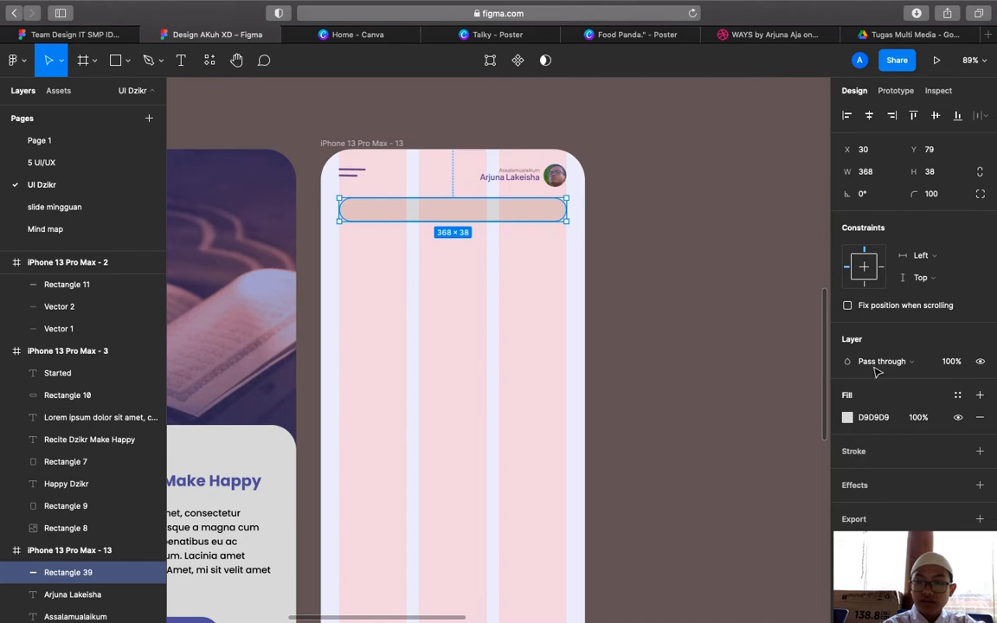
# Fill the new search bar with white sampled from the canvas
pyautogui.click(848, 418)
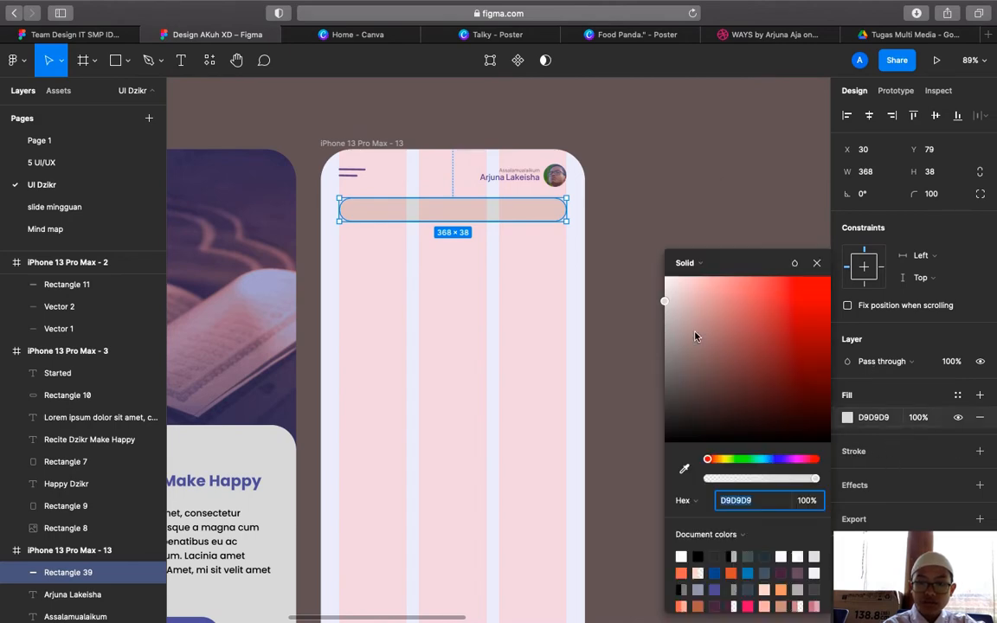
pyautogui.scroll(5, 611, 362)
pyautogui.scroll(4, 611, 363)
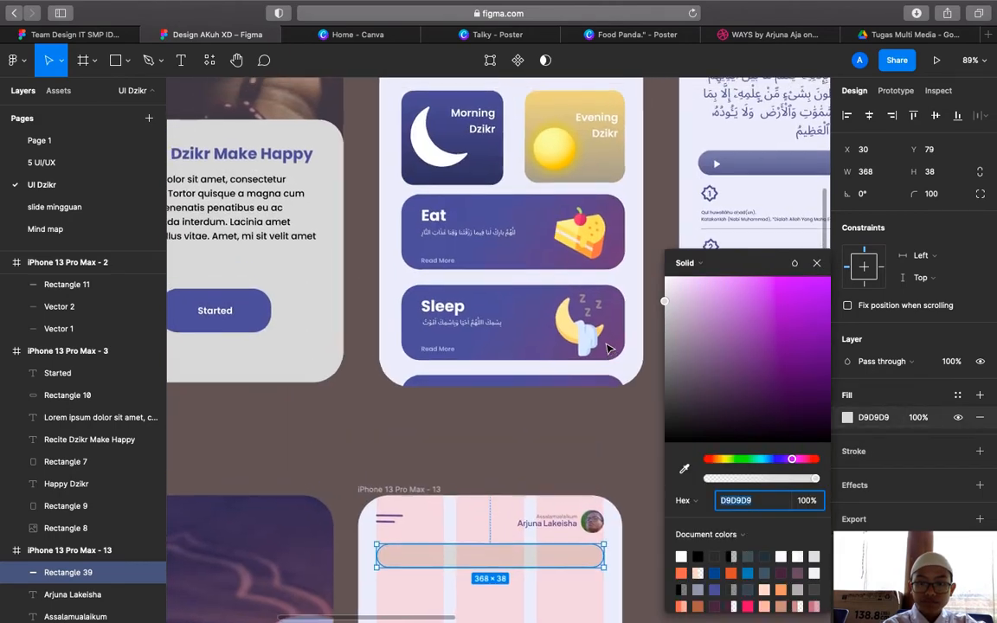
pyautogui.press('i')
pyautogui.scroll(8, 562, 322)
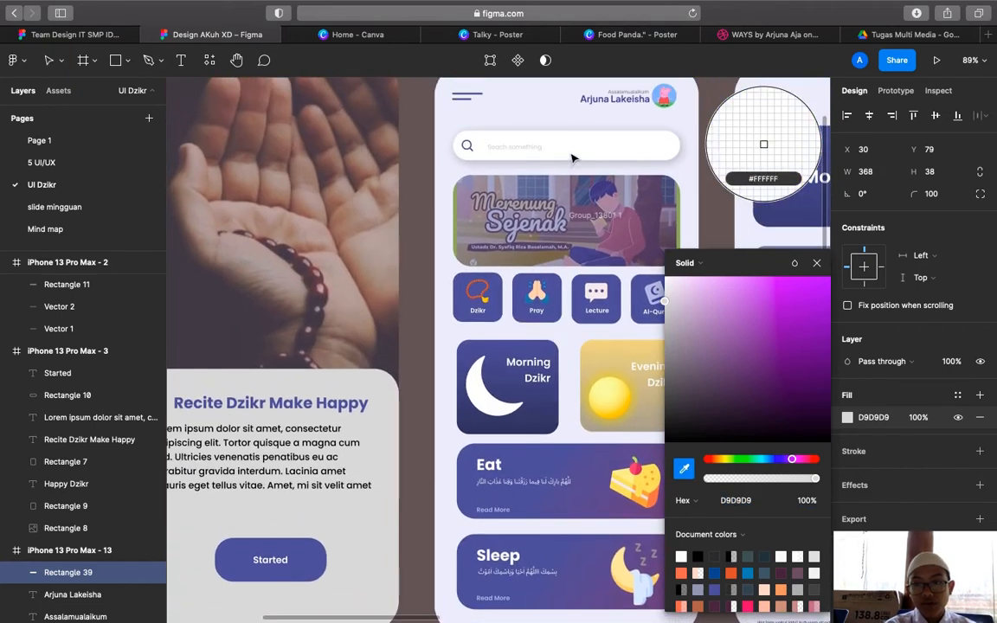
pyautogui.click(572, 158)
pyautogui.scroll(-10, 563, 259)
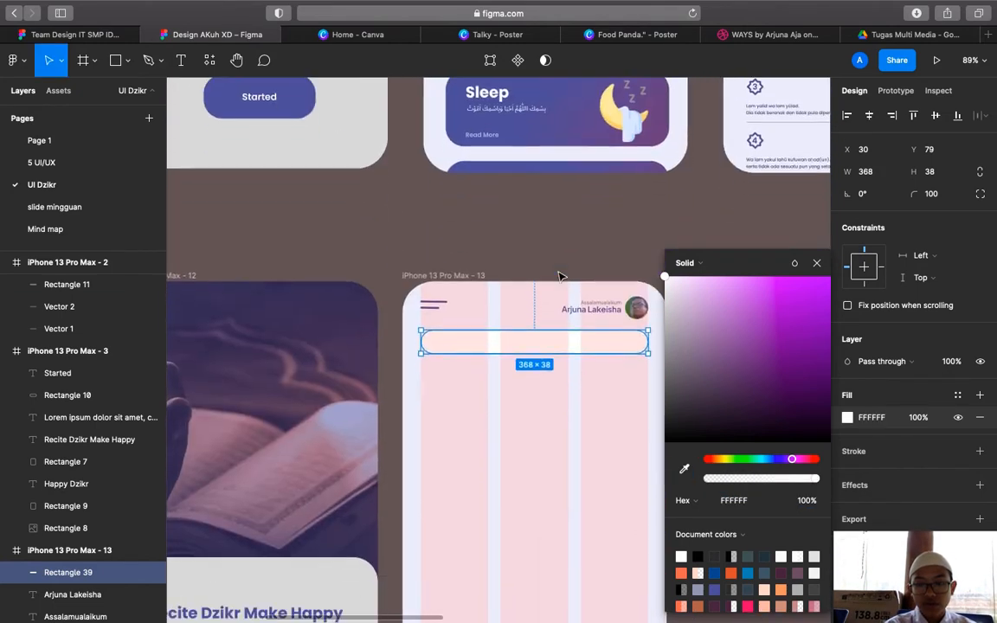
pyautogui.click(813, 264)
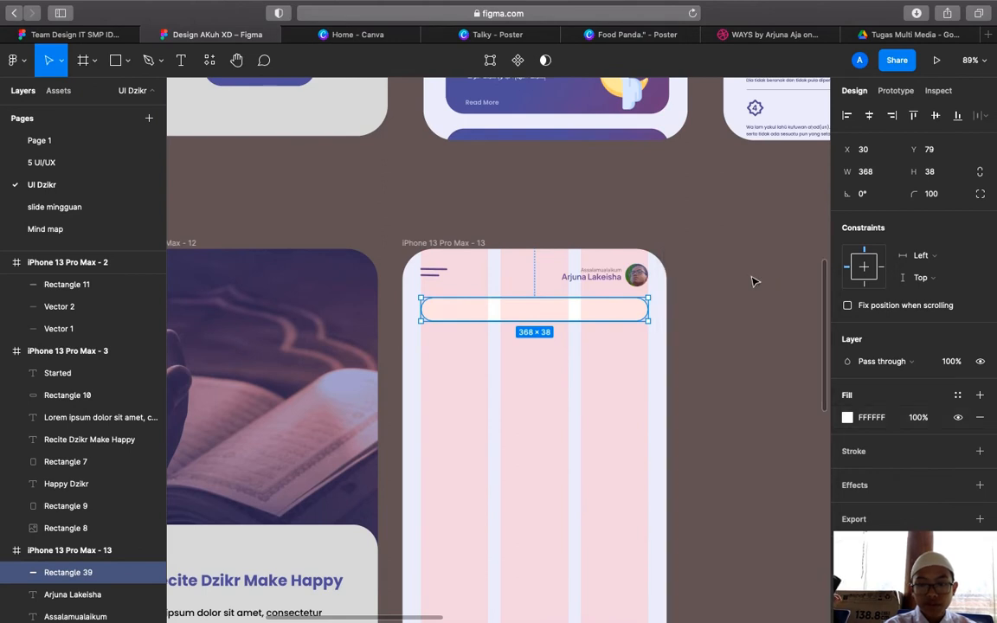
pyautogui.click(752, 280)
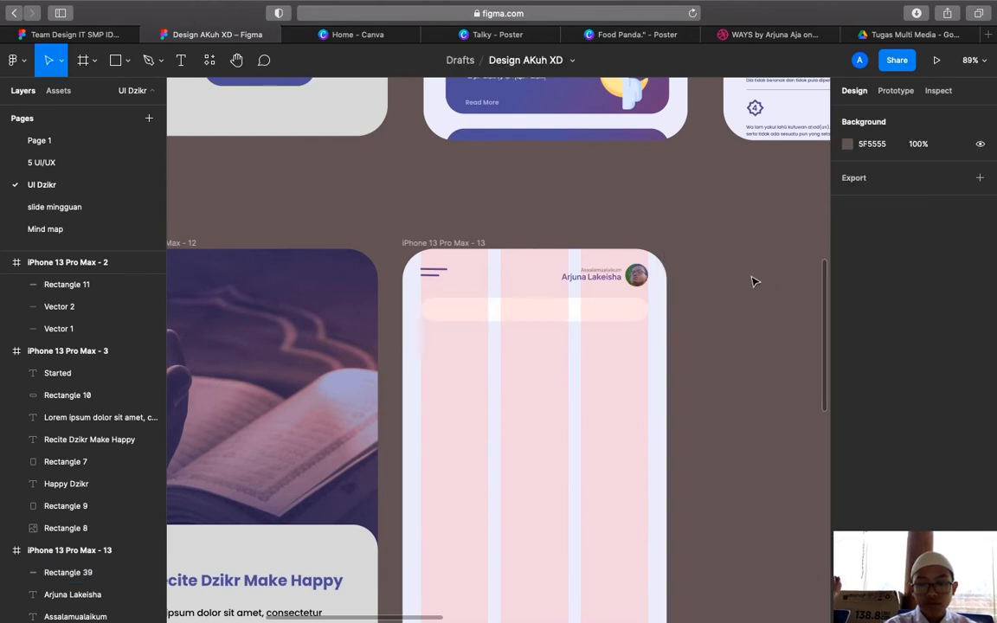
# Insert the magnifying-glass search icon from the Boxicons plugin, searching 'se'
pyautogui.rightClick(710, 370)
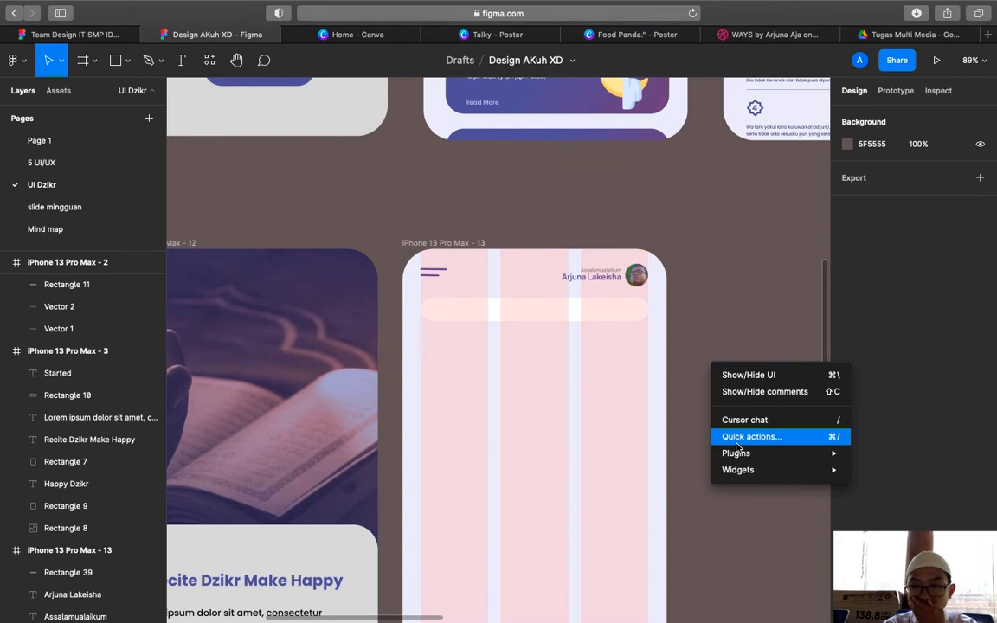
pyautogui.moveTo(737, 452)
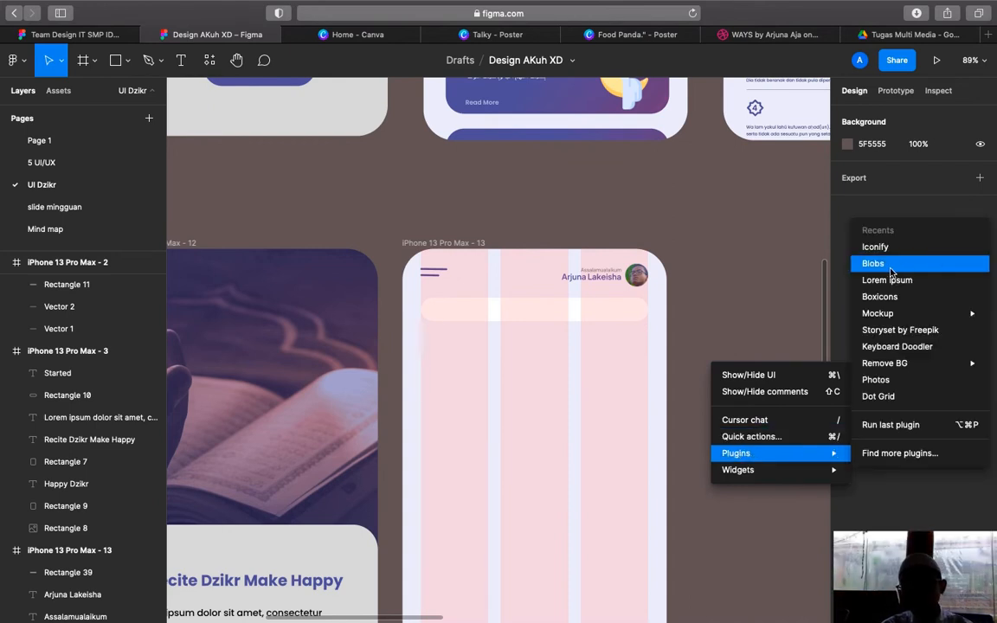
pyautogui.click(894, 296)
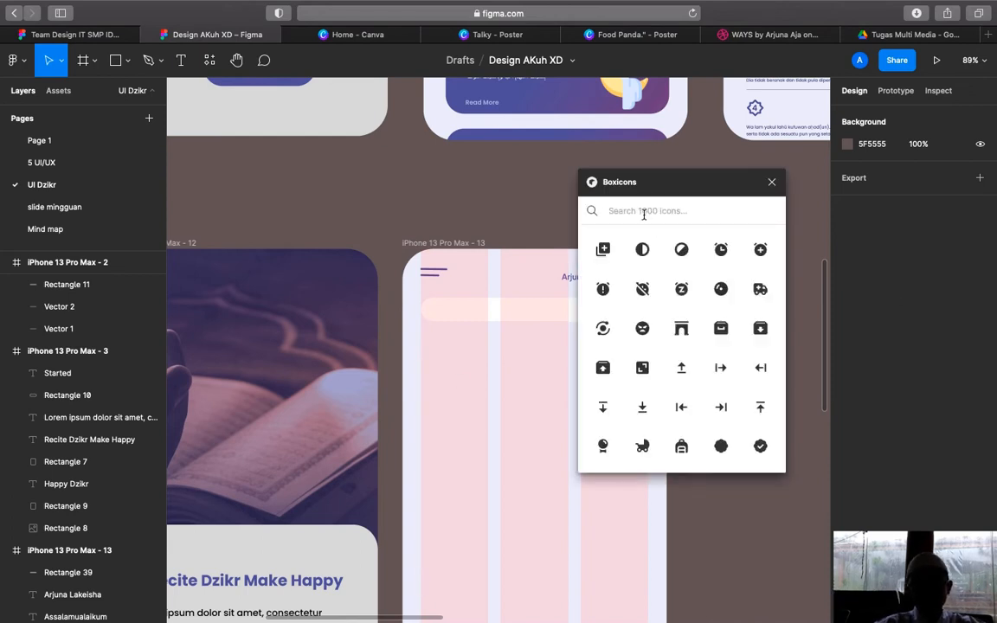
pyautogui.write('se')
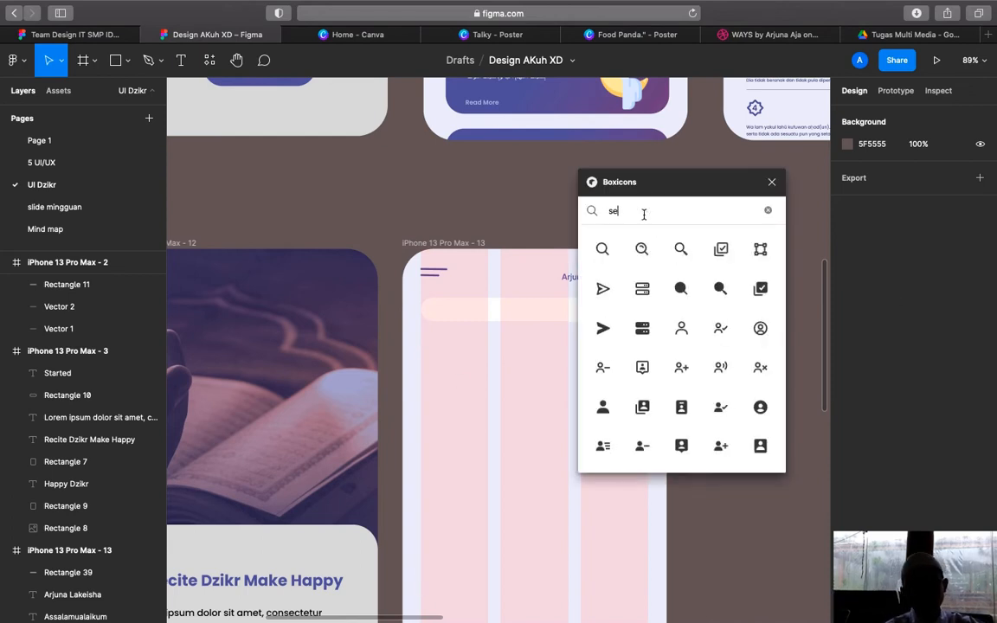
pyautogui.click(604, 250)
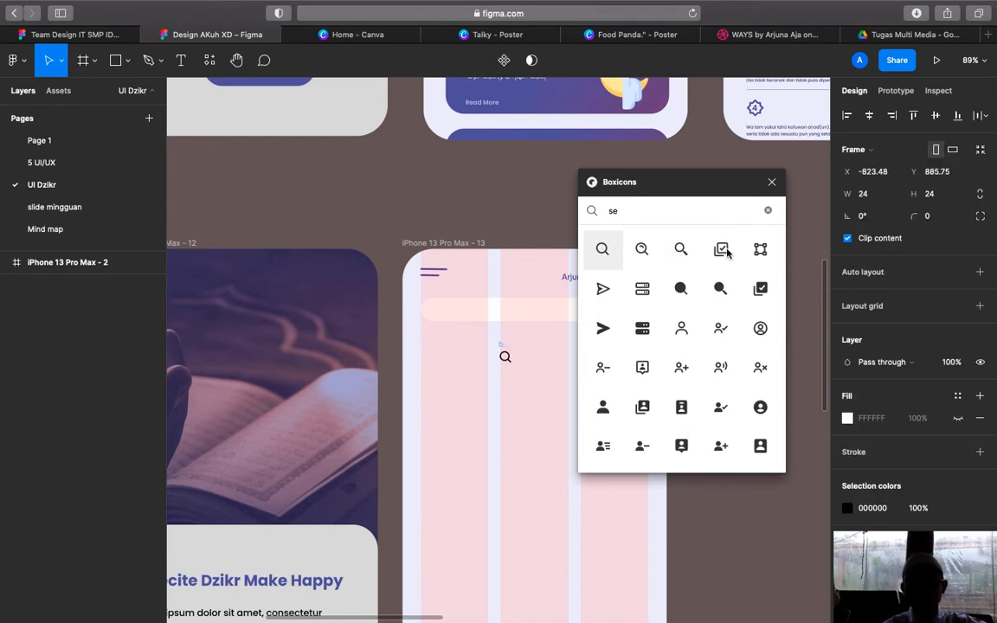
pyautogui.click(776, 187)
# Move the magnifier vector into the search bar's left end and resize it to 16×16
pyautogui.scroll(-2, 559, 296)
pyautogui.hscroll(-1, 558, 296)
pyautogui.scroll(5, 612, 107)
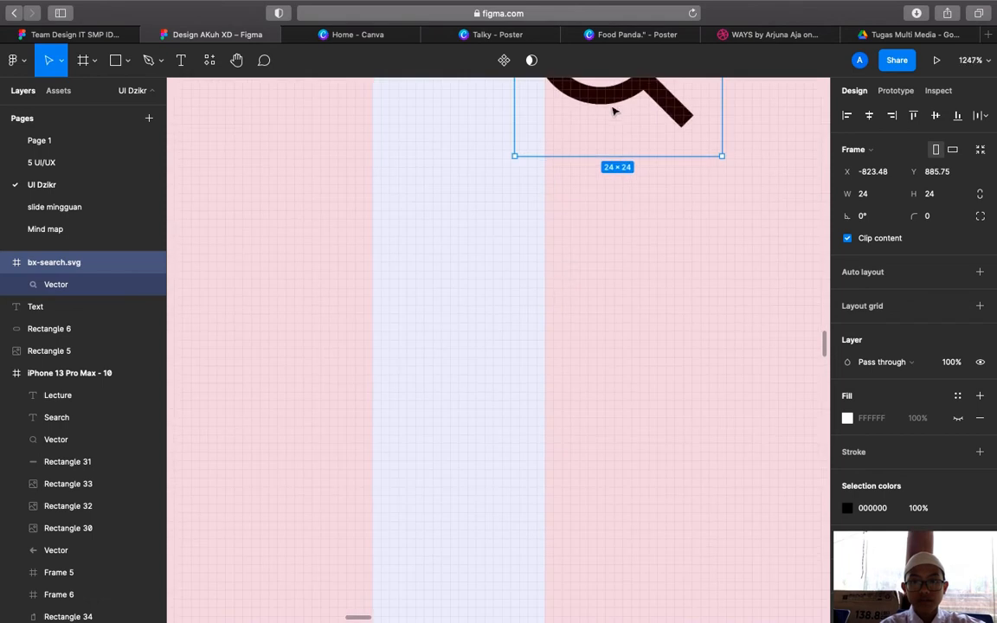
pyautogui.scroll(5, 612, 104)
pyautogui.scroll(-3, 612, 104)
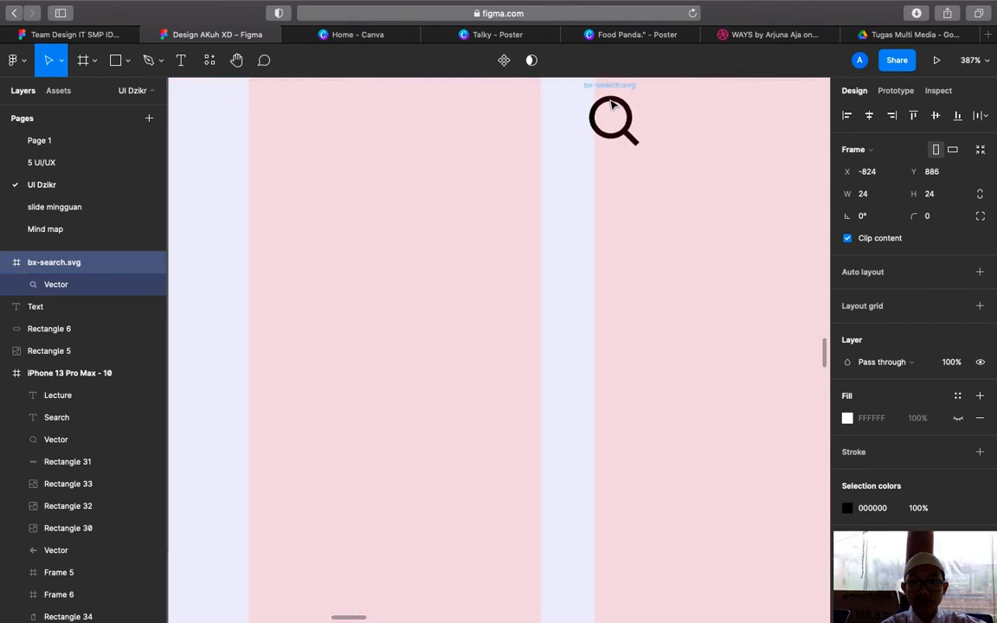
pyautogui.click(631, 119)
pyautogui.scroll(2, 630, 119)
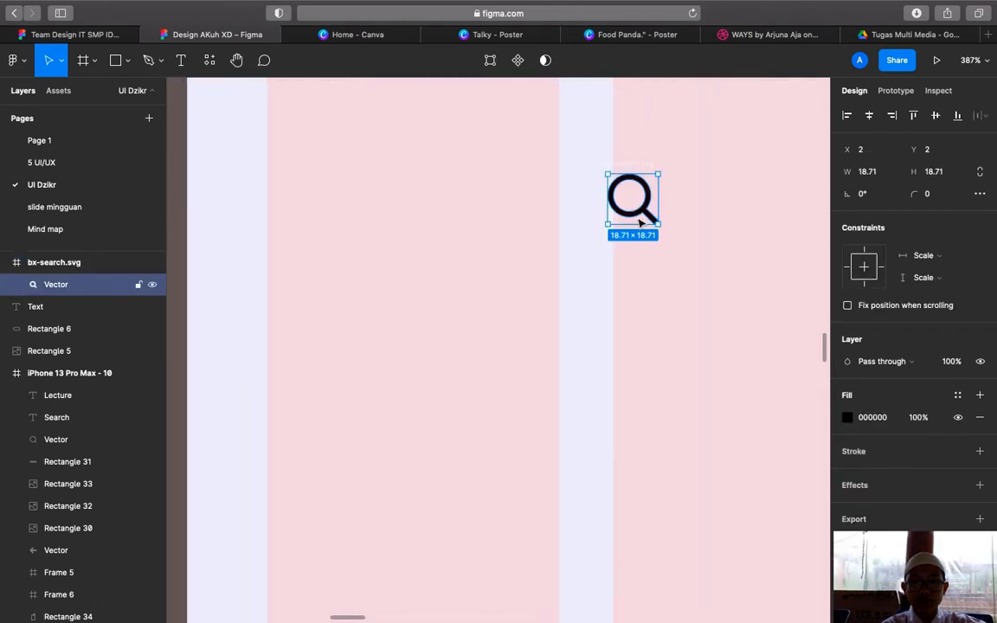
pyautogui.scroll(2, 641, 221)
pyautogui.moveTo(665, 287); pyautogui.dragTo(366, 196)
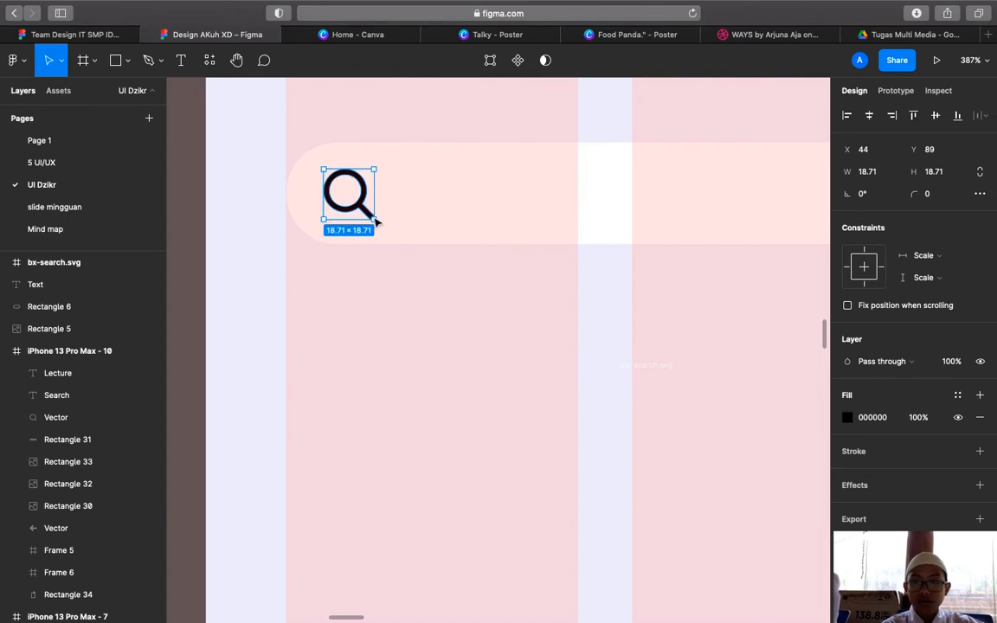
pyautogui.click(877, 175)
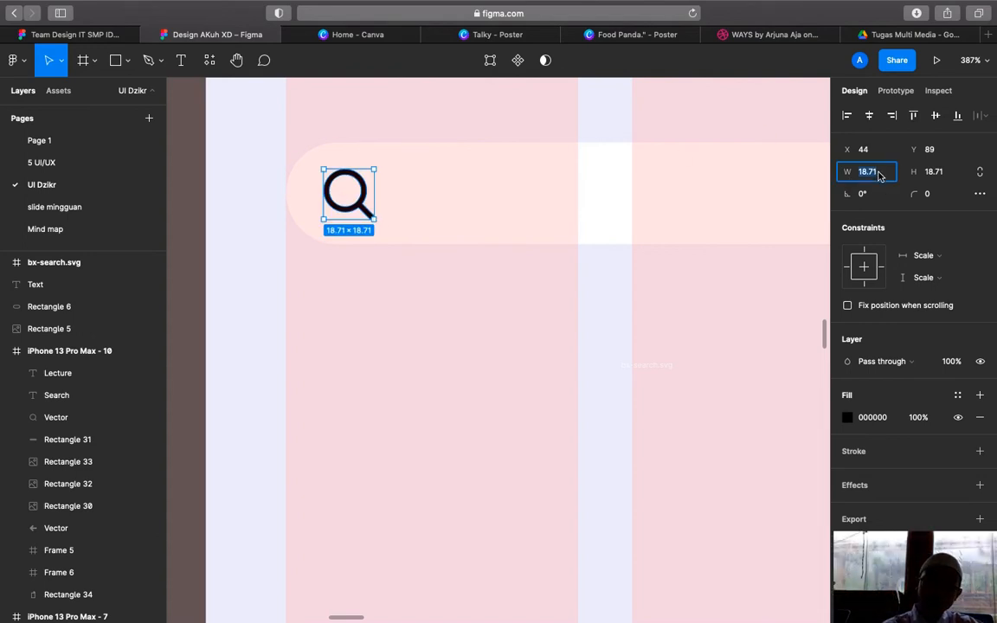
pyautogui.click(617, 365)
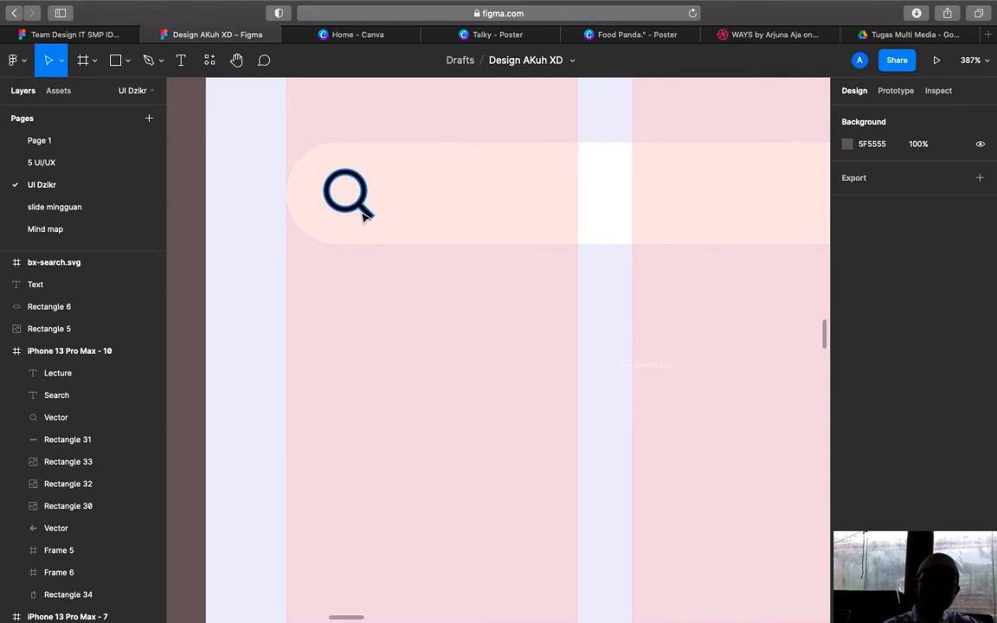
pyautogui.click(365, 216)
pyautogui.moveTo(375, 222); pyautogui.dragTo(360, 209)
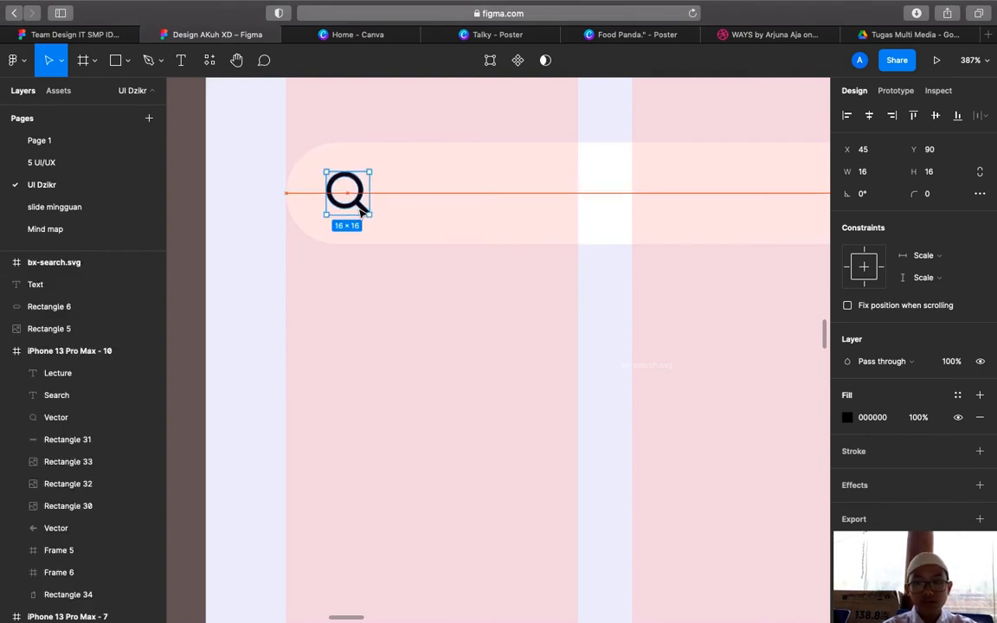
# Delete the empty leftover bx-search.svg icon frame
pyautogui.click(653, 372)
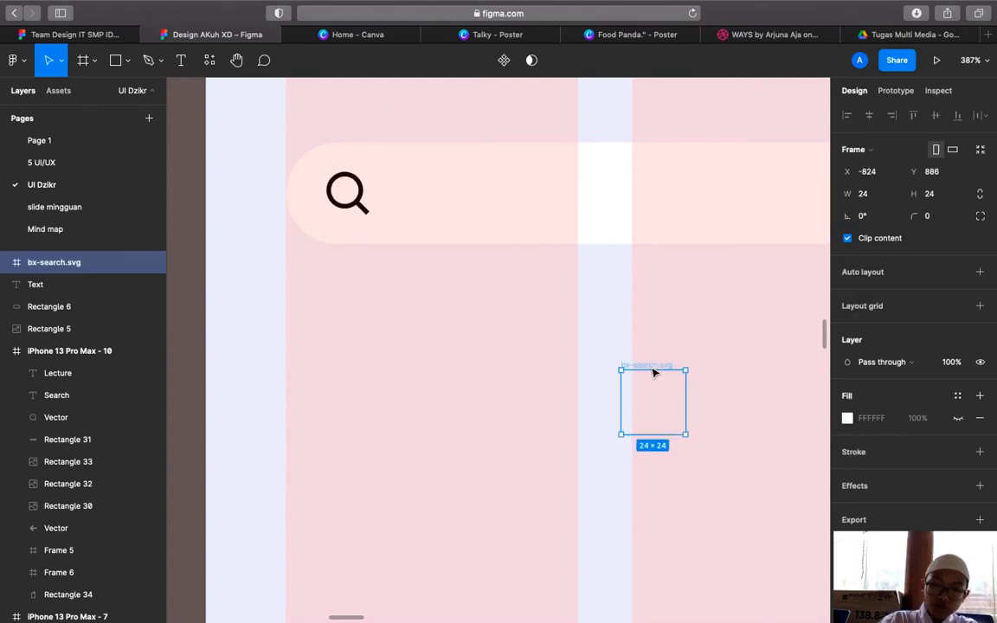
pyautogui.press('Delete')
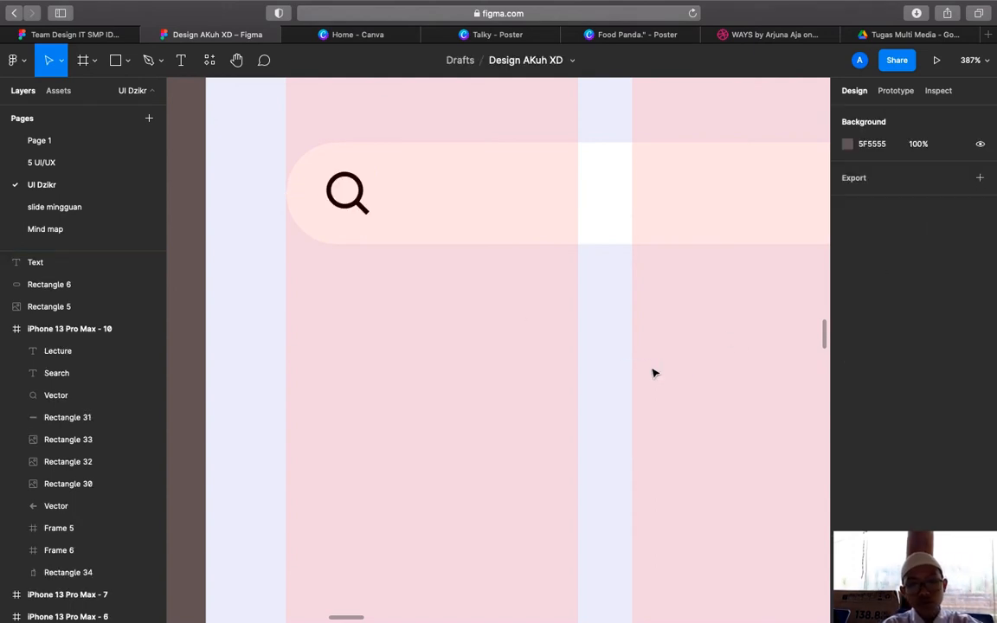
pyautogui.click(362, 188)
# Eyedrop the design's purple #4A5595 into the magnifier icon's fill
pyautogui.scroll(6, 361, 189)
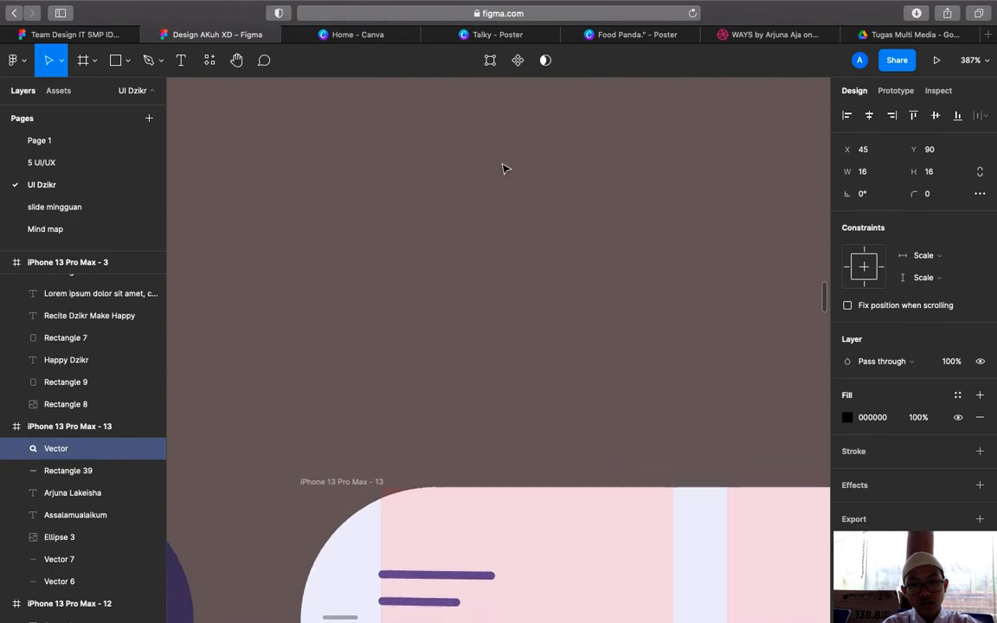
pyautogui.scroll(12, 504, 168)
pyautogui.scroll(15, 505, 168)
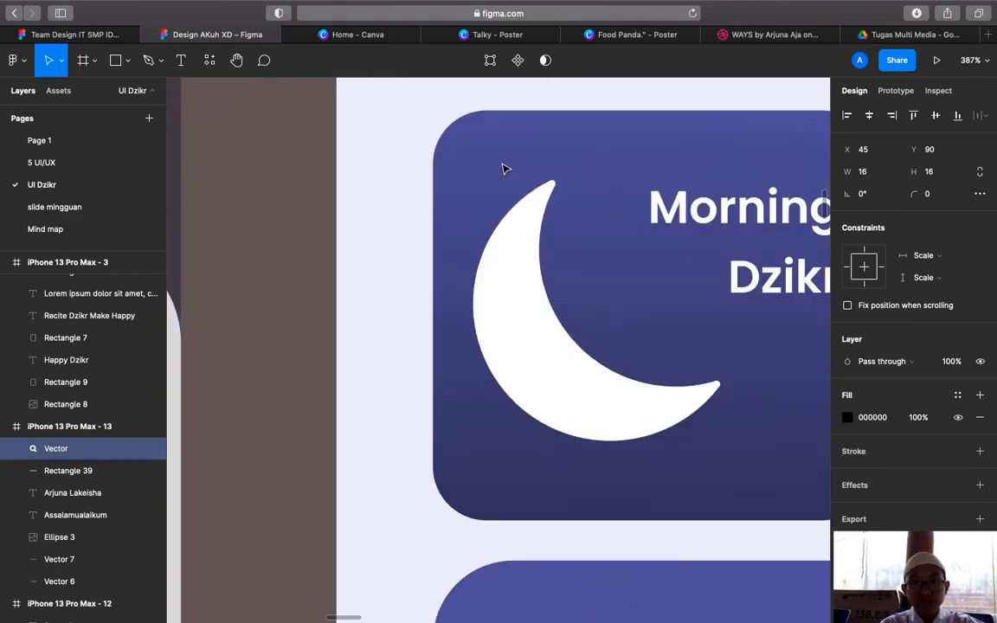
pyautogui.scroll(8, 505, 168)
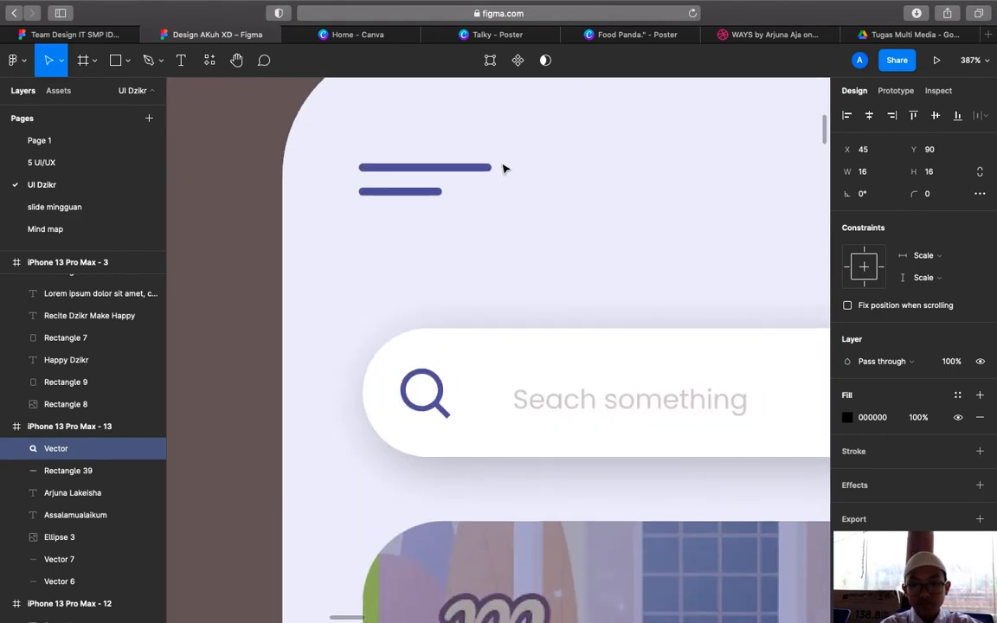
pyautogui.click(848, 417)
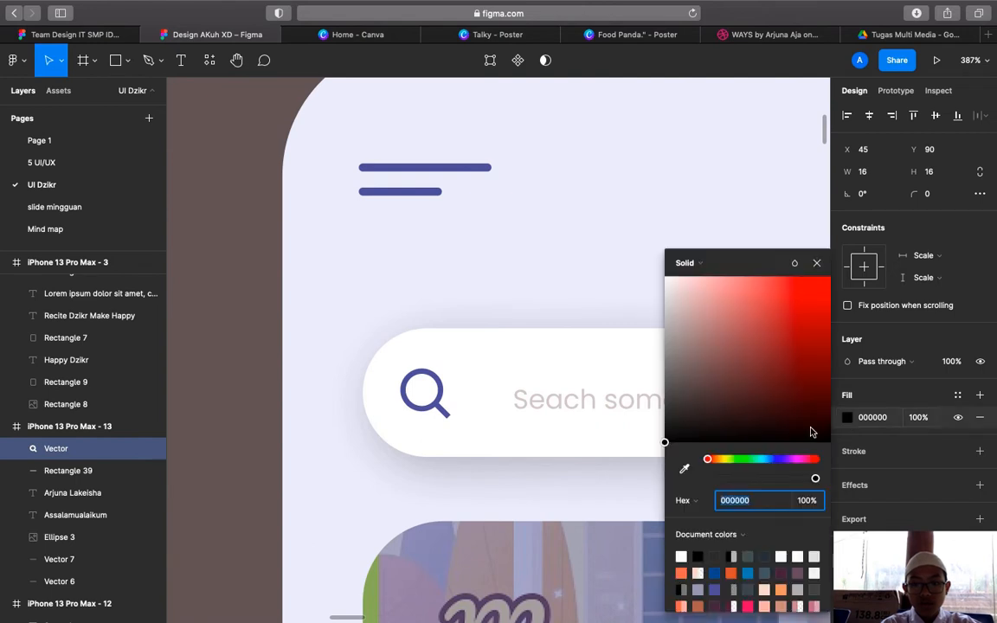
pyautogui.click(683, 469)
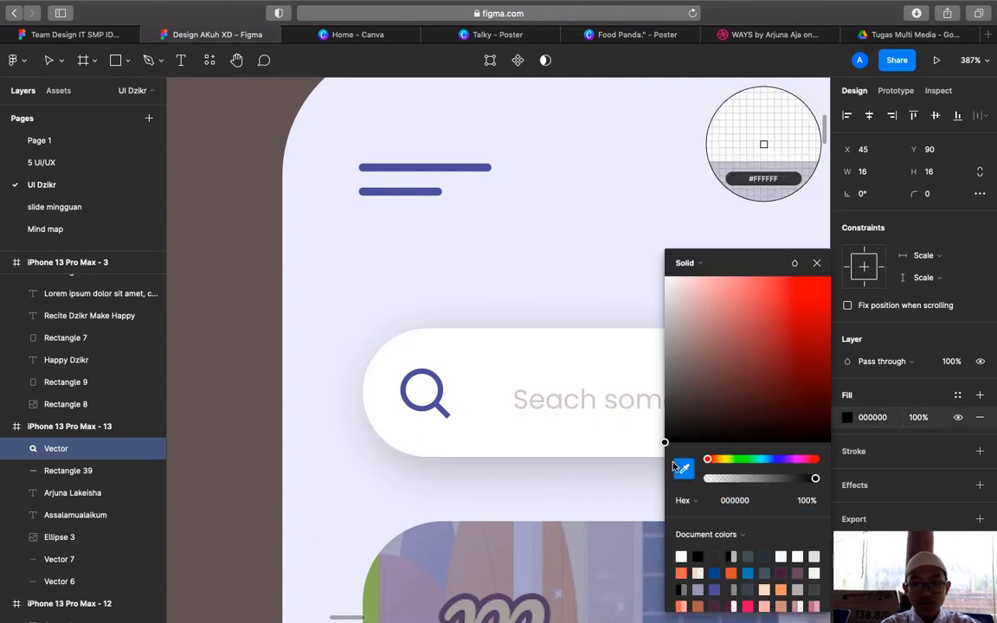
pyautogui.click(439, 386)
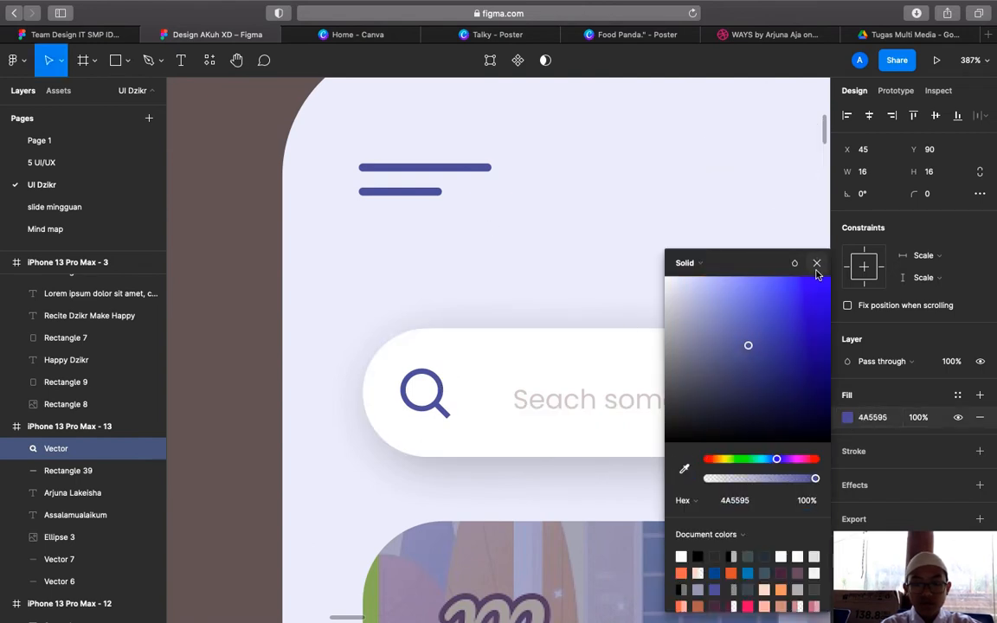
pyautogui.click(816, 265)
pyautogui.scroll(-15, 588, 383)
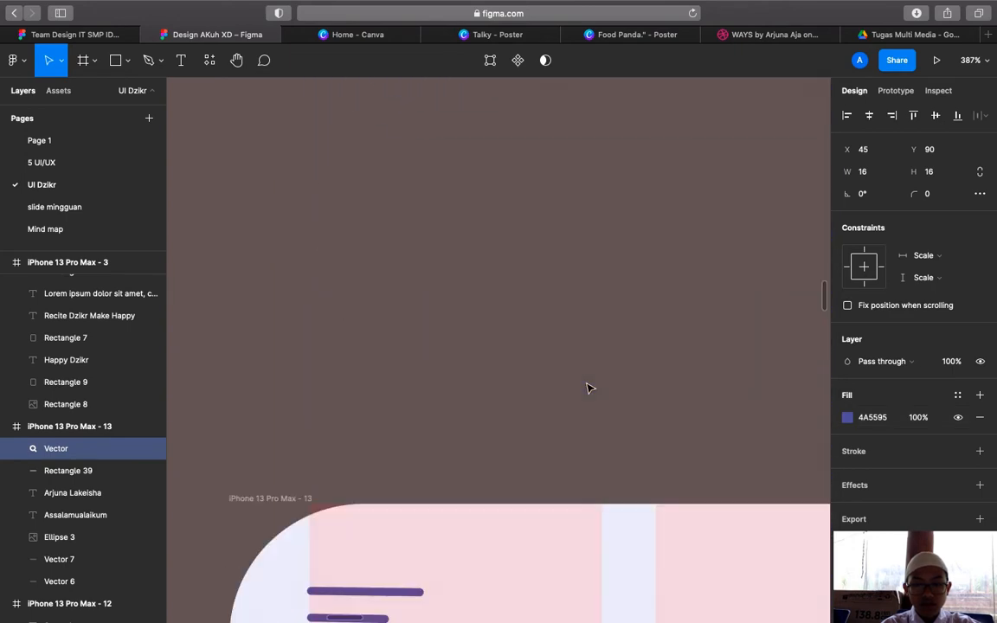
pyautogui.scroll(6, 588, 387)
pyautogui.click(559, 390)
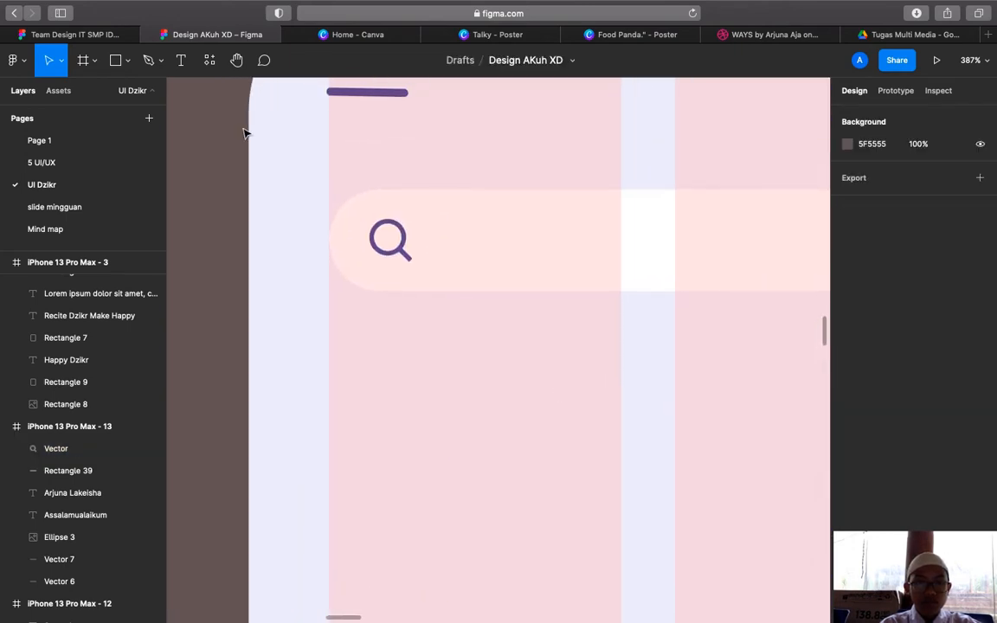
# Type 'Search a thing' as new text inside the search bar
pyautogui.click(180, 60)
pyautogui.click(481, 260)
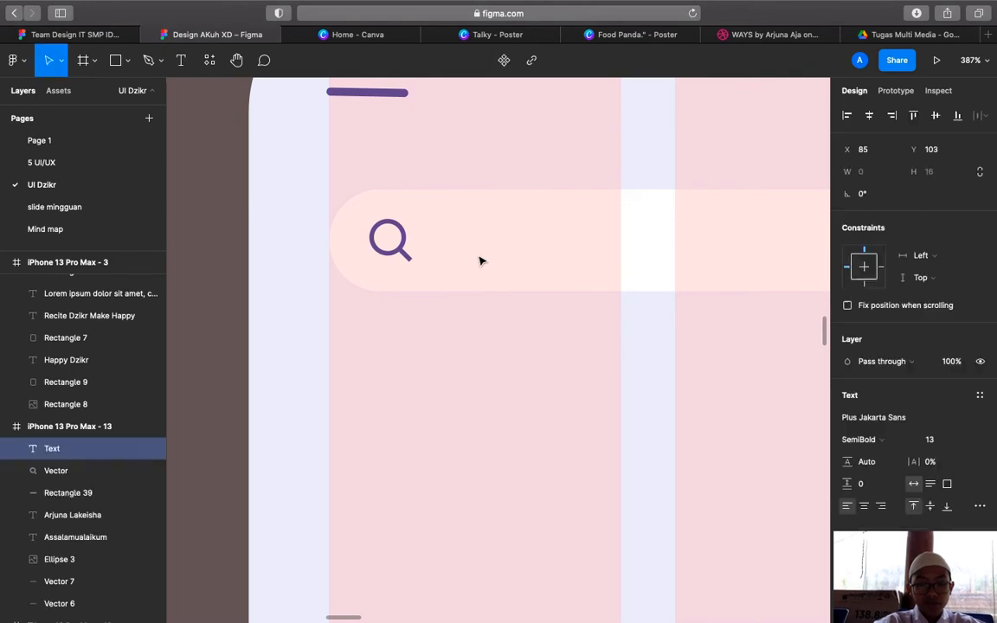
pyautogui.write('S')
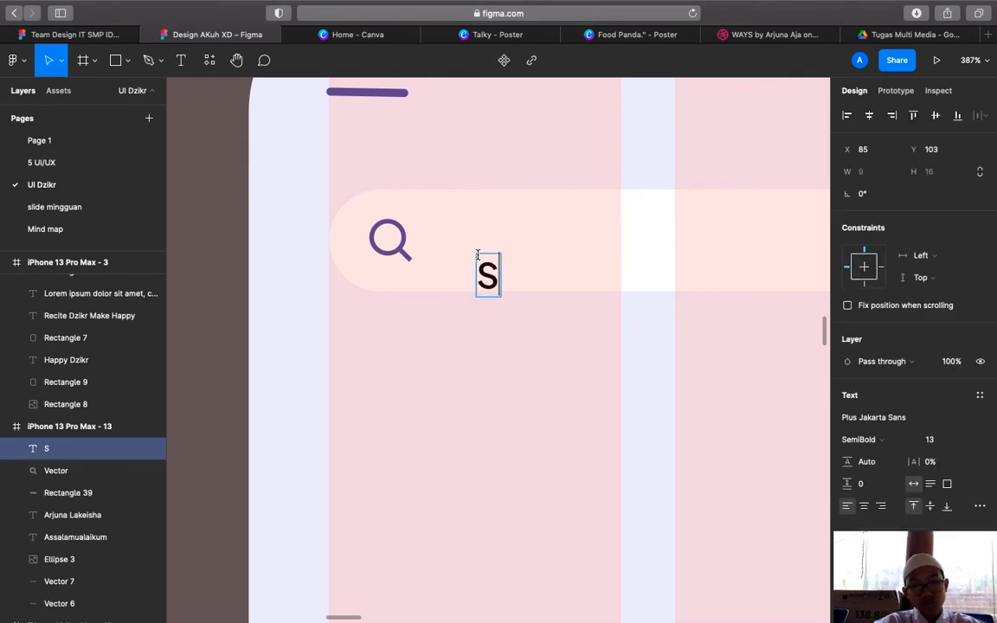
pyautogui.write('earch')
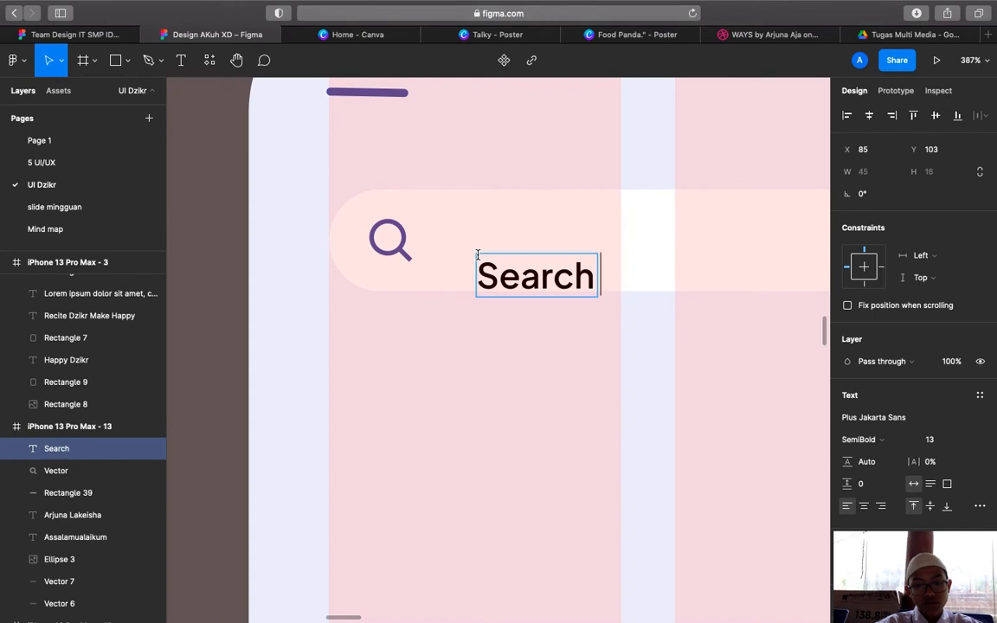
pyautogui.write(' s')
pyautogui.press('BackSpace')
pyautogui.press('BackSpace')
pyautogui.write('a')
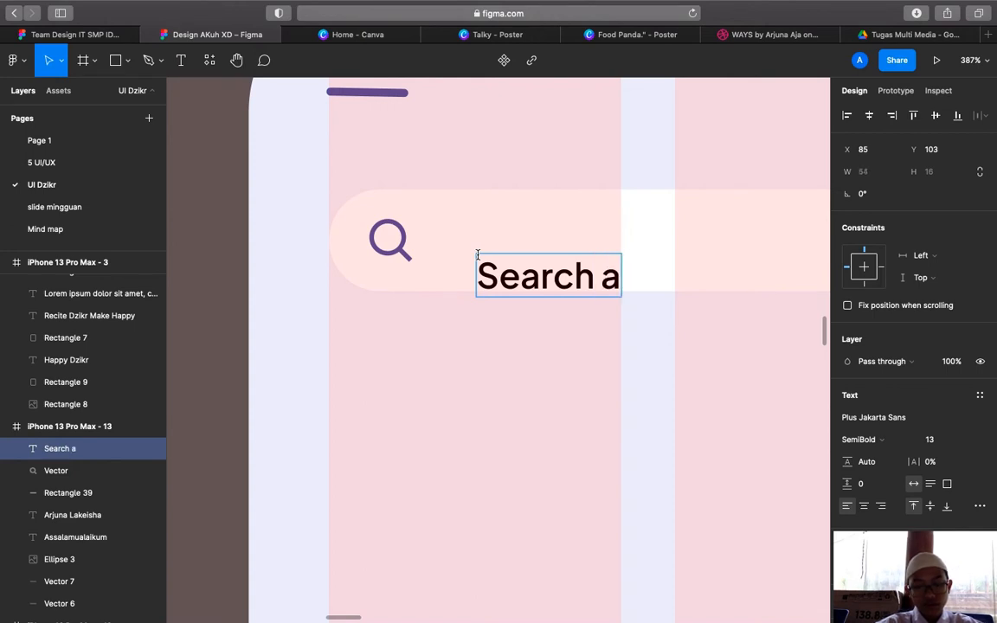
pyautogui.write(' thing')
# Set the placeholder text to Regular weight, font size 9
pyautogui.doubleClick(559, 268)
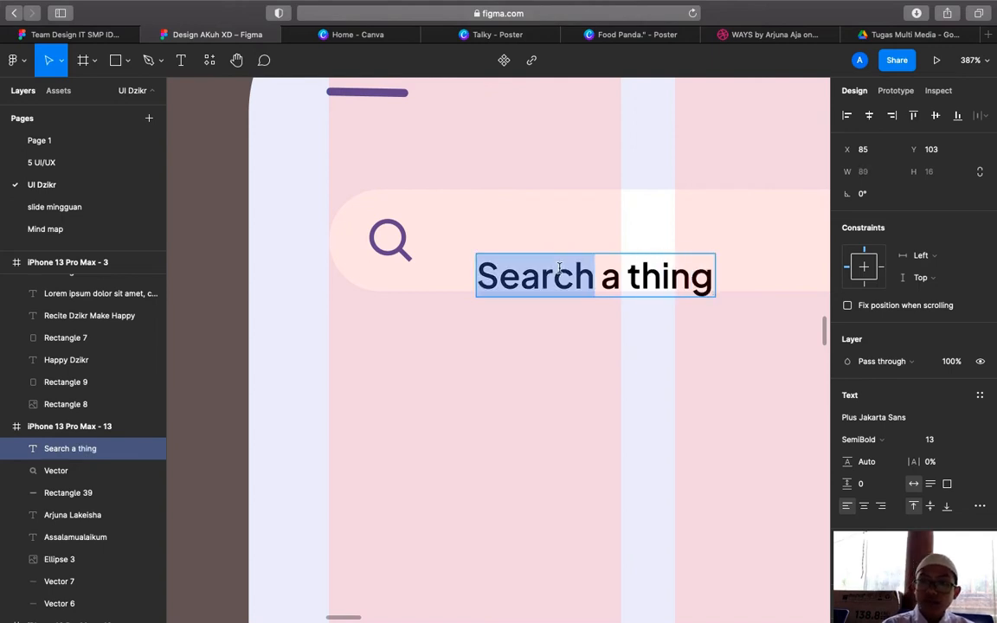
pyautogui.tripleClick(560, 268)
pyautogui.doubleClick(605, 269)
pyautogui.tripleClick(644, 282)
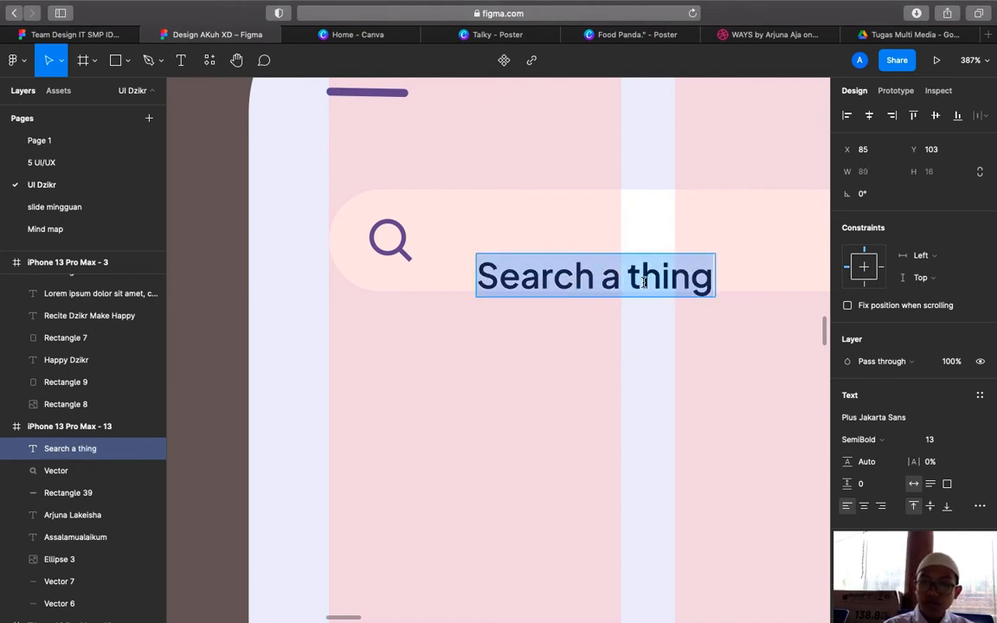
pyautogui.click(866, 442)
pyautogui.click(868, 441)
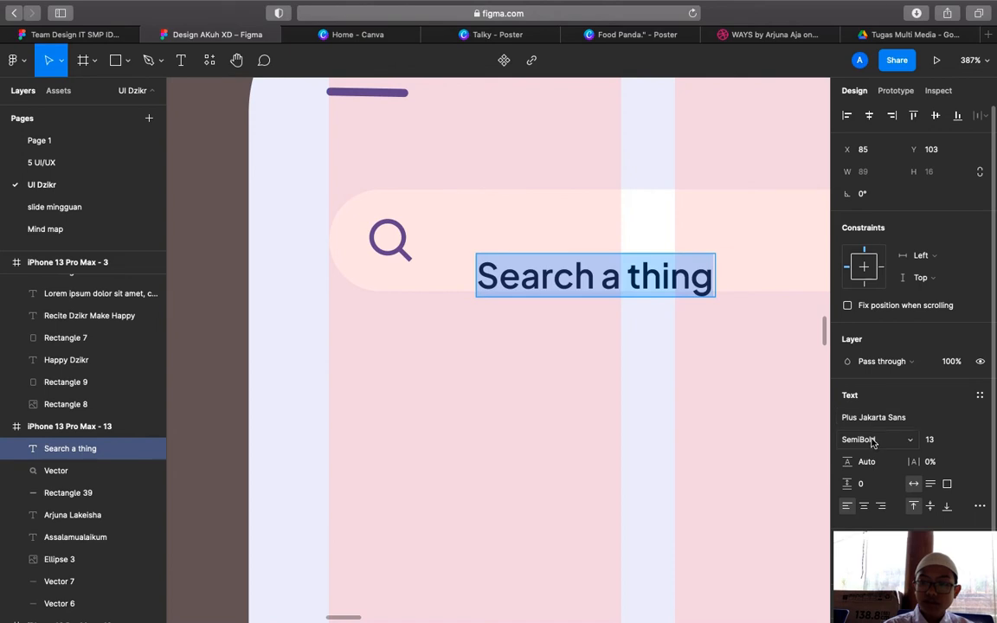
pyautogui.click(872, 441)
pyautogui.click(874, 406)
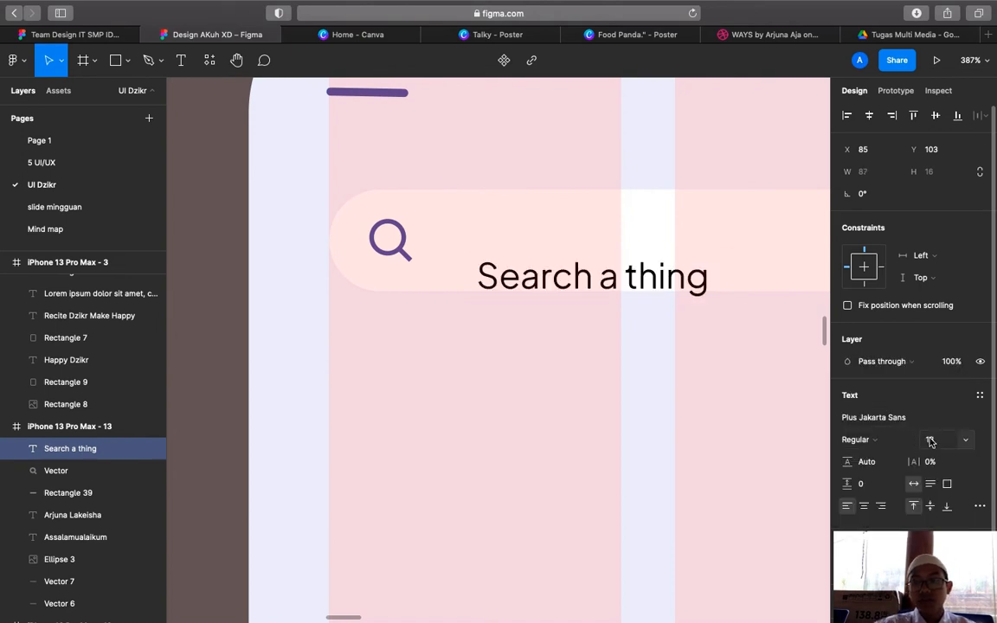
pyautogui.click(931, 442)
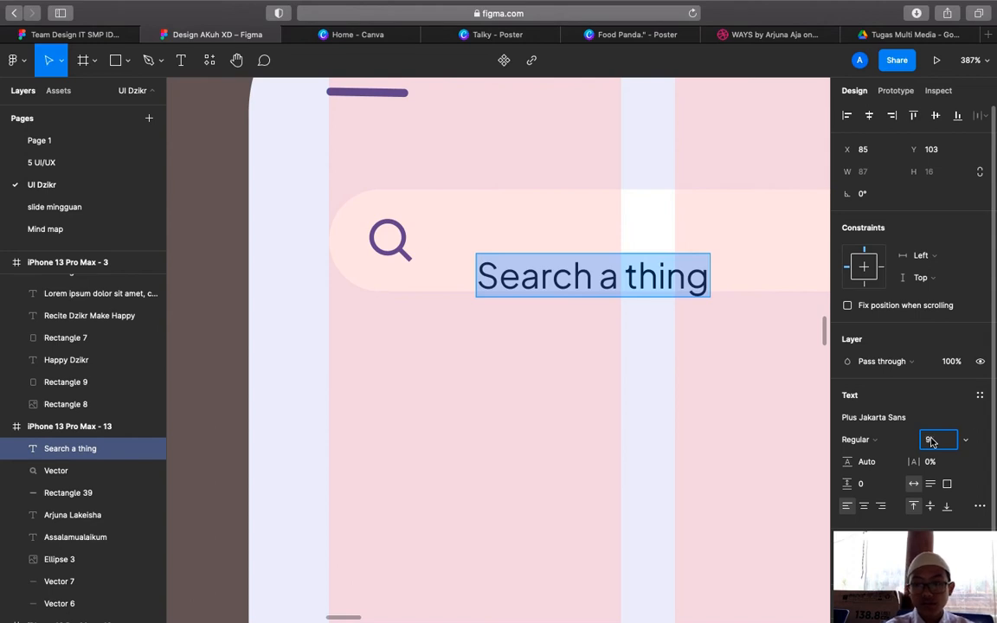
pyautogui.press('Return')
pyautogui.click(953, 443)
pyautogui.write('9')
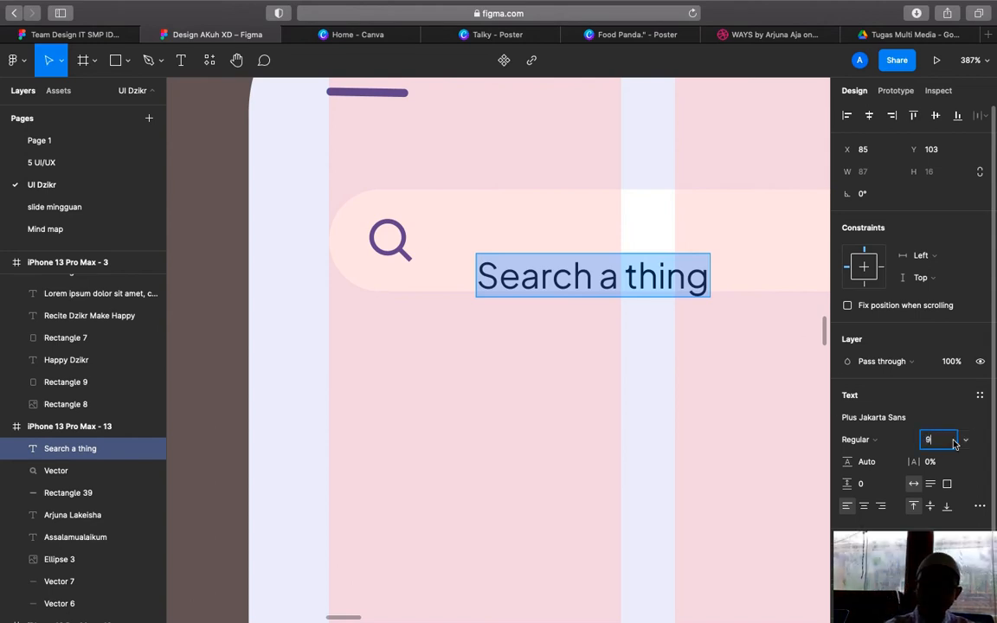
pyautogui.press('Return')
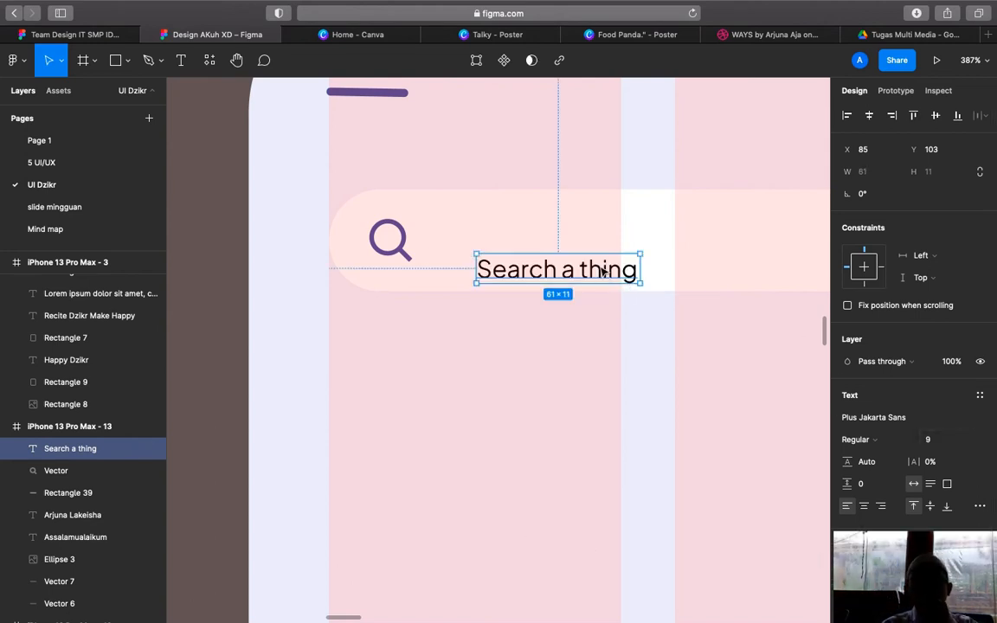
# Centre the placeholder vertically beside the search icon and fade it to grey
pyautogui.moveTo(603, 271); pyautogui.dragTo(606, 250)
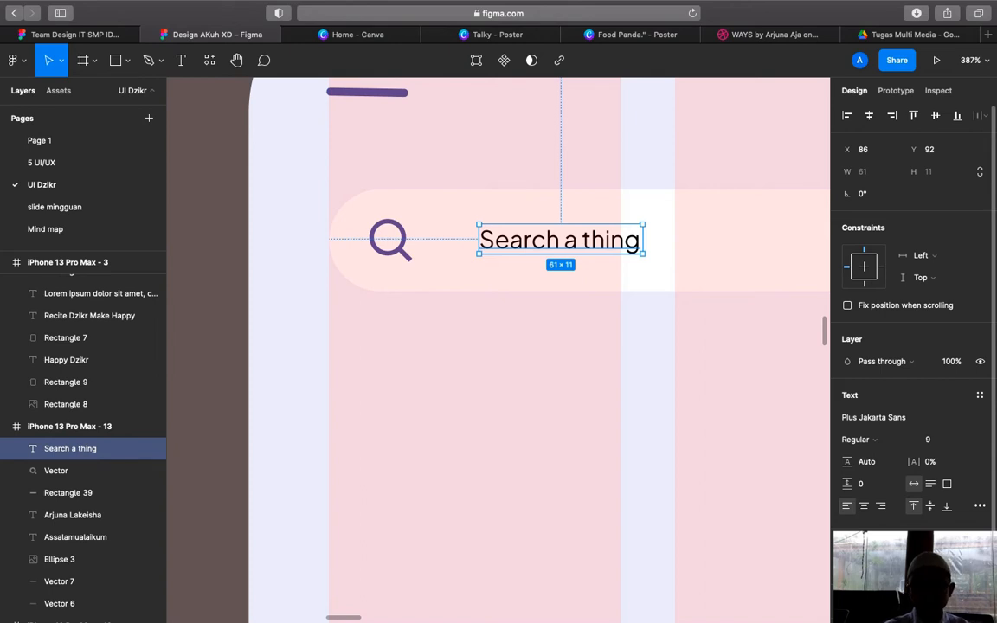
pyautogui.press('Return')
pyautogui.press('Escape')
pyautogui.scroll(-5, 660, 543)
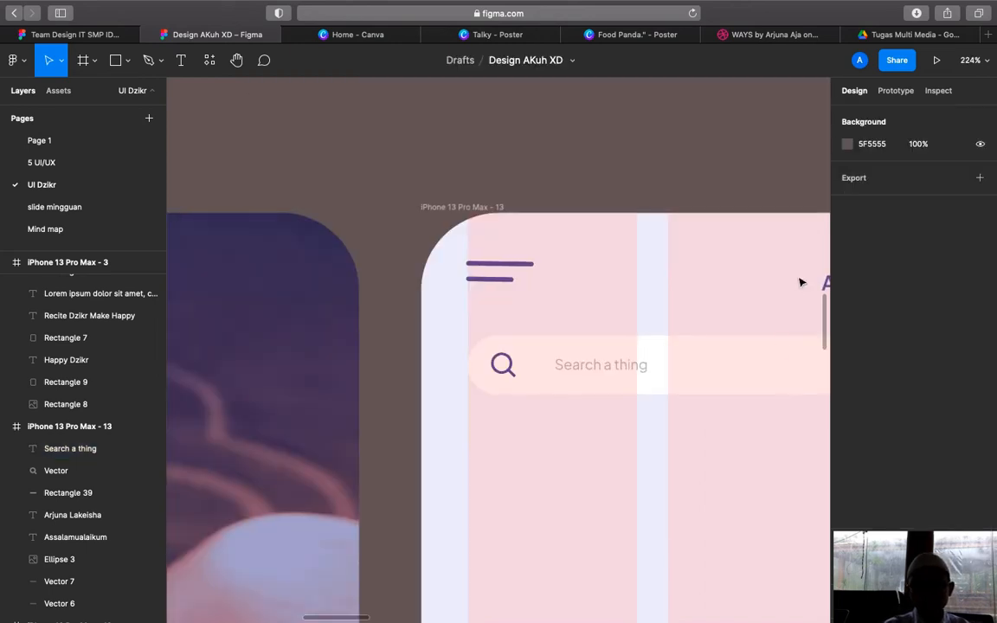
# Add a drop shadow to the search bar with X offset 3 and blur 20
pyautogui.click(775, 350)
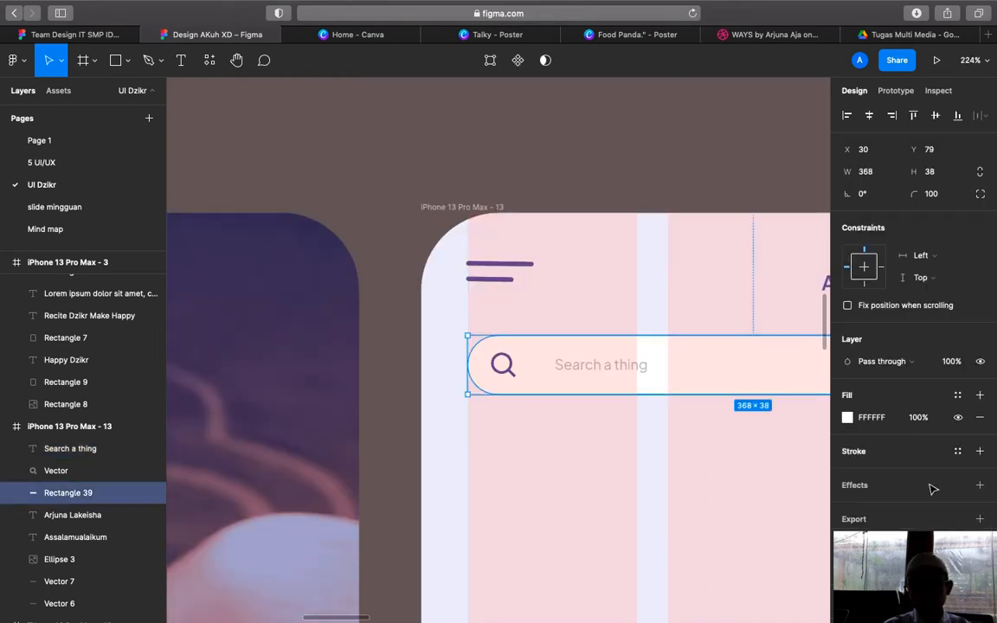
pyautogui.click(980, 485)
pyautogui.click(849, 507)
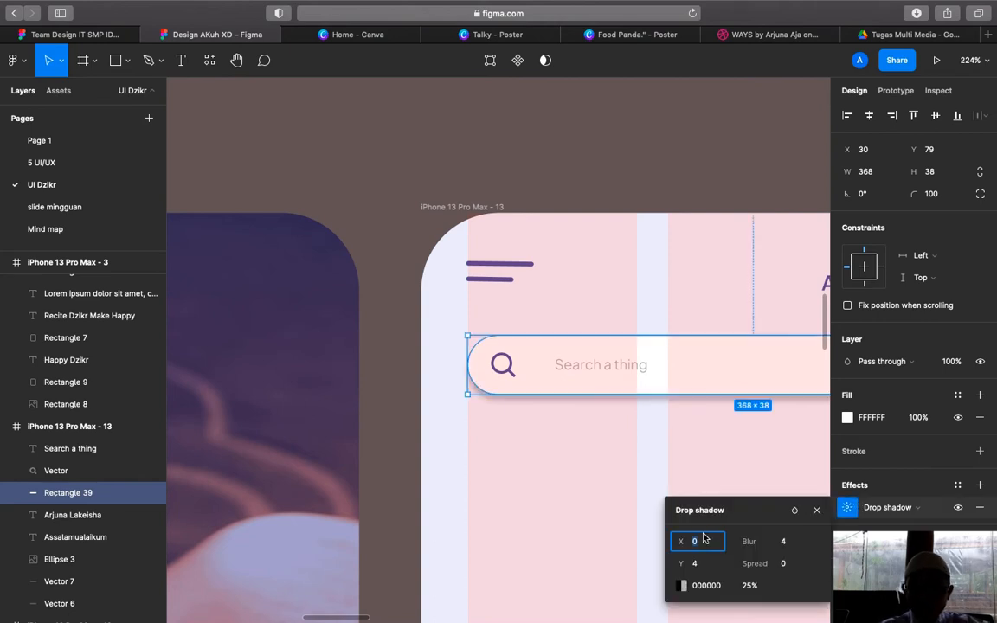
pyautogui.press('Return')
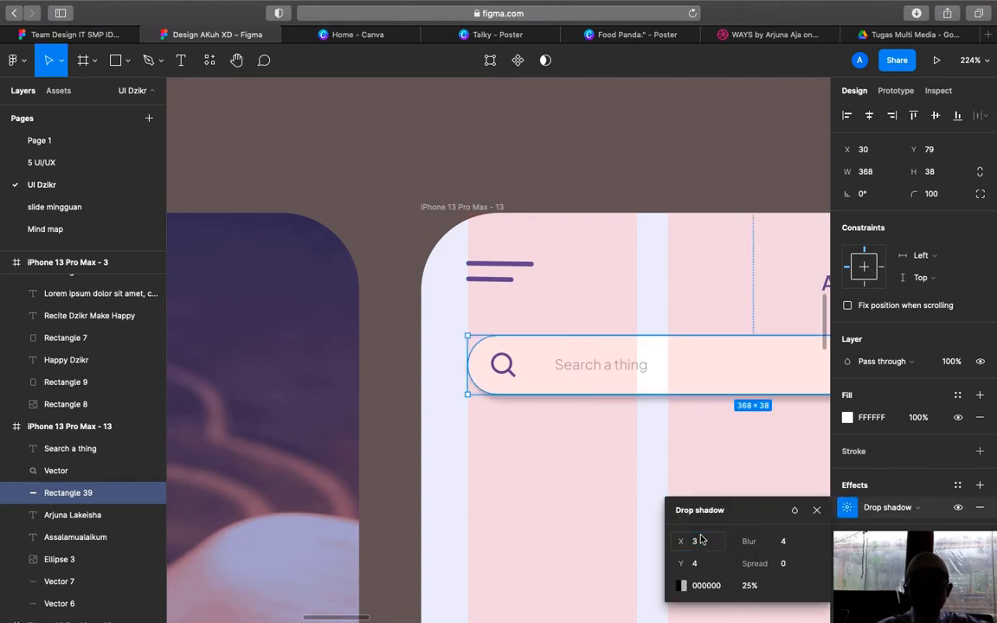
pyautogui.click(784, 542)
pyautogui.press('BackSpace')
pyautogui.press('Return')
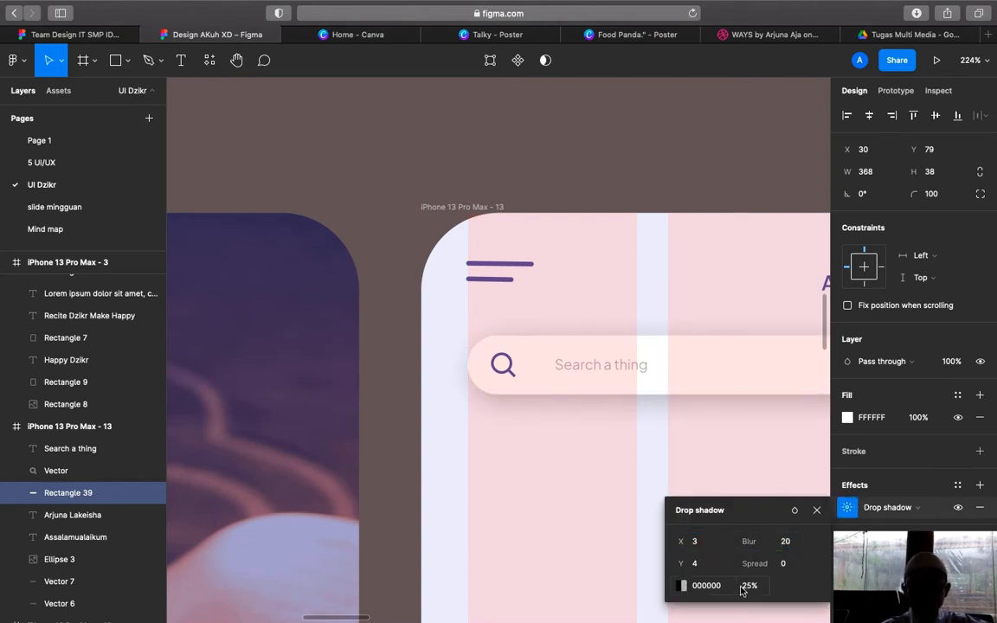
pyautogui.hscroll(2, 560, 531)
pyautogui.scroll(1, 561, 528)
pyautogui.press('Escape')
pyautogui.hscroll(1, 572, 390)
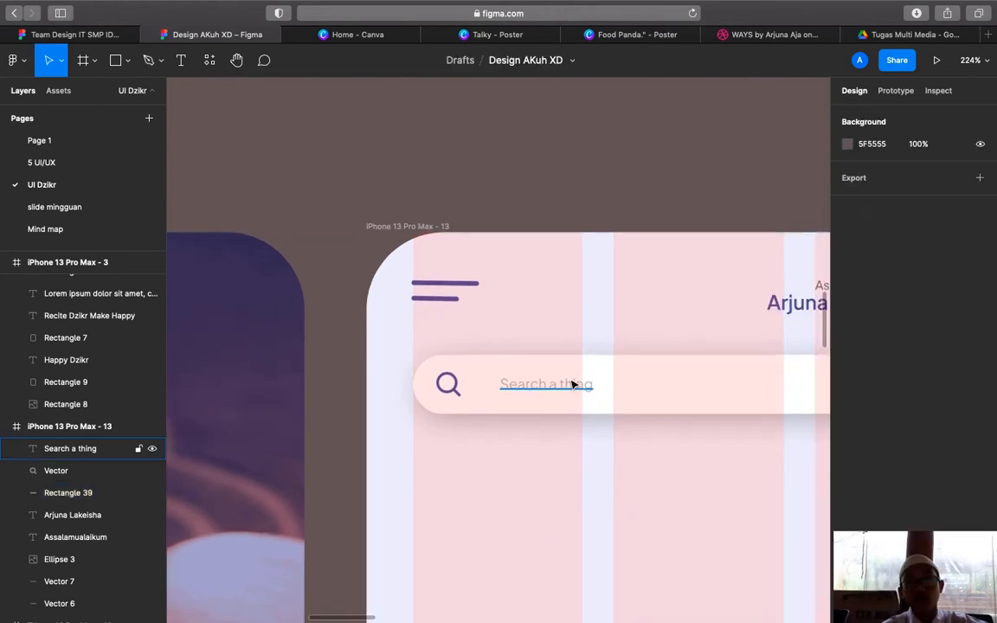
pyautogui.click(574, 391)
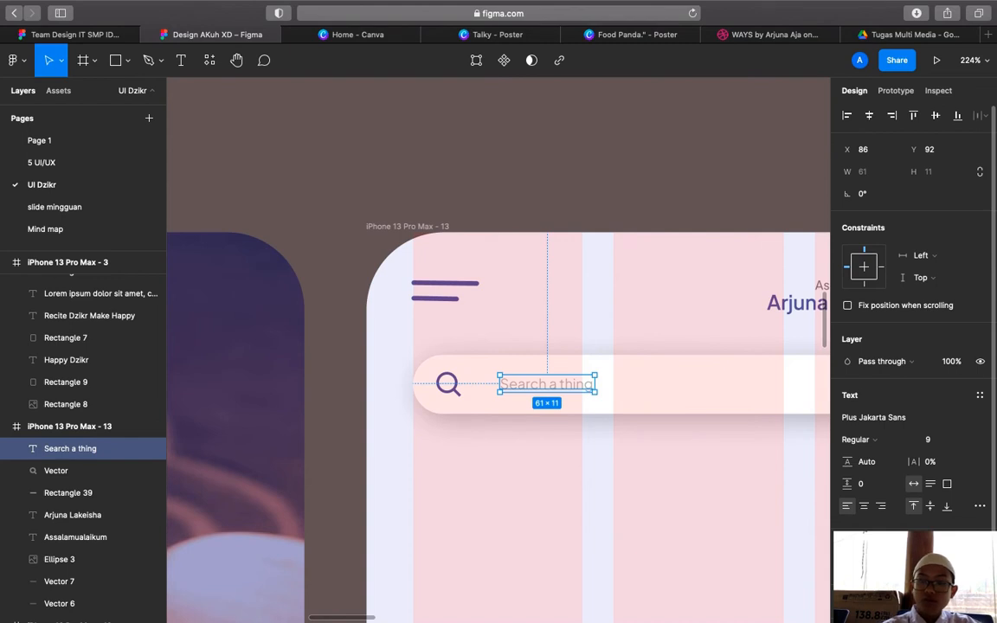
pyautogui.click(393, 226)
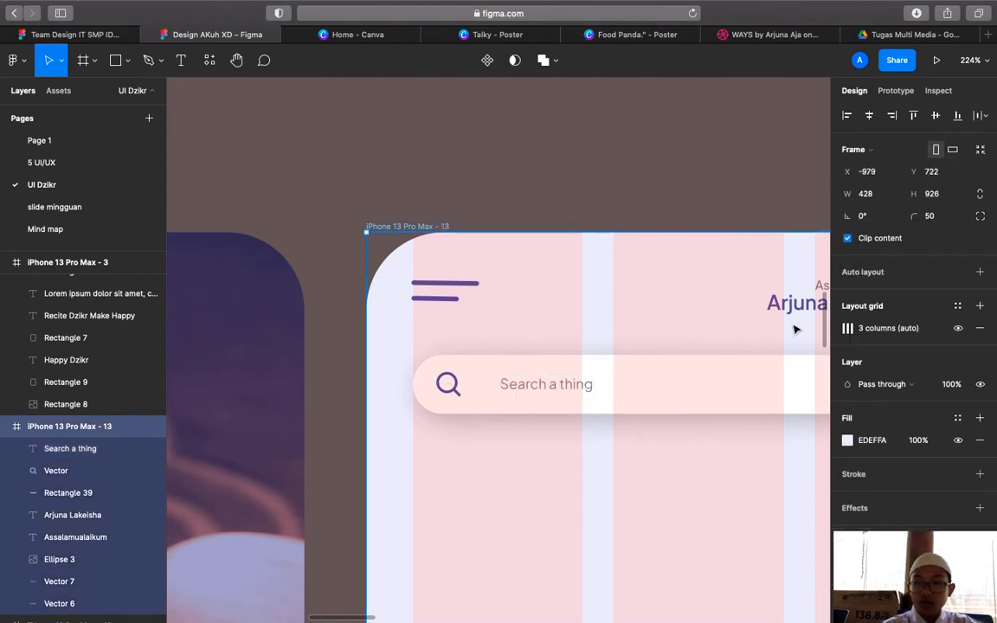
pyautogui.click(958, 329)
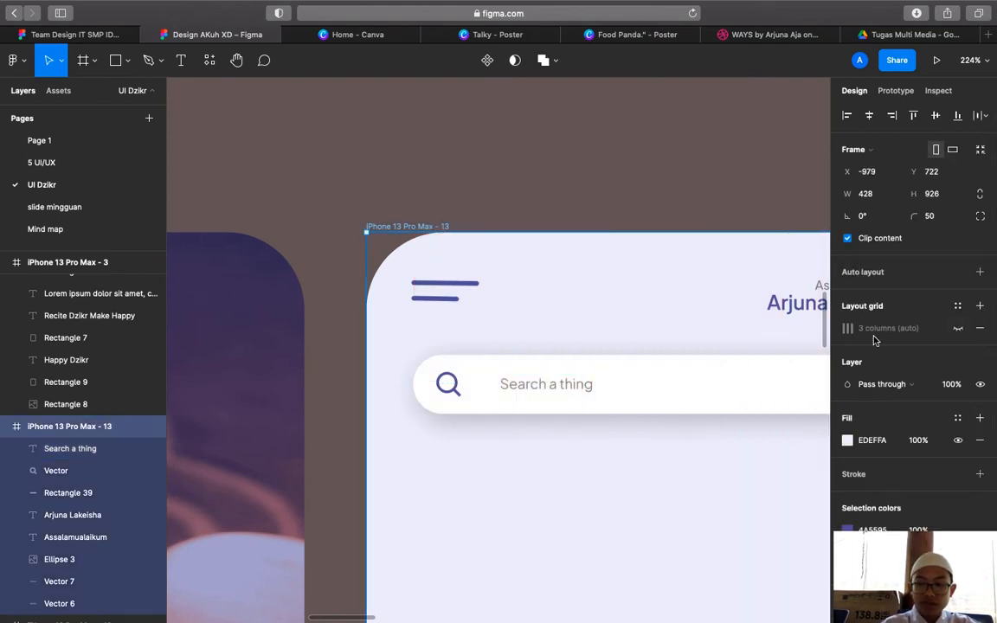
pyautogui.click(640, 510)
pyautogui.scroll(-5, 641, 511)
pyautogui.scroll(6, 643, 512)
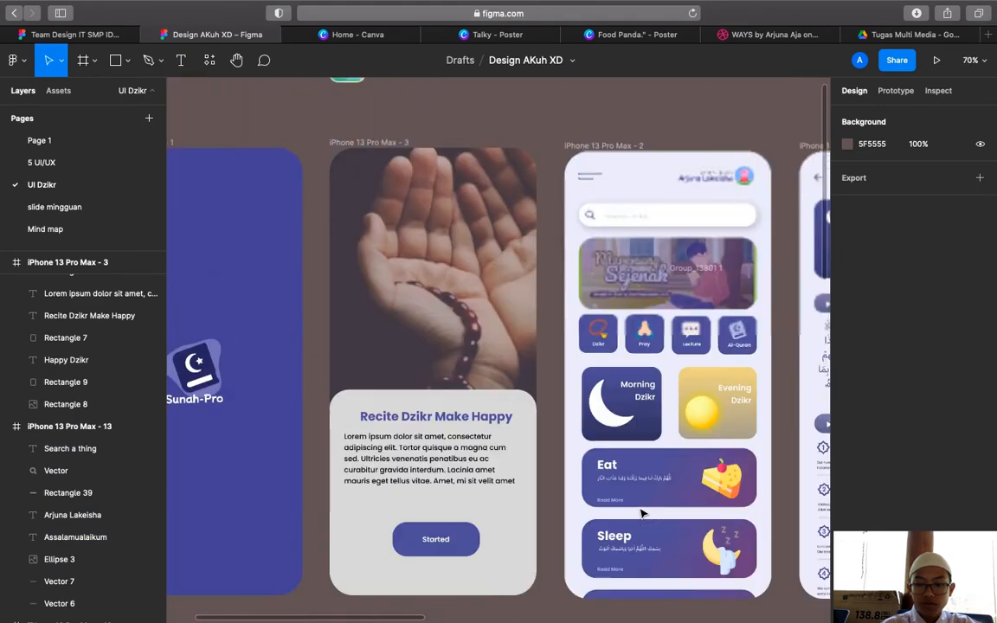
pyautogui.scroll(-5, 643, 513)
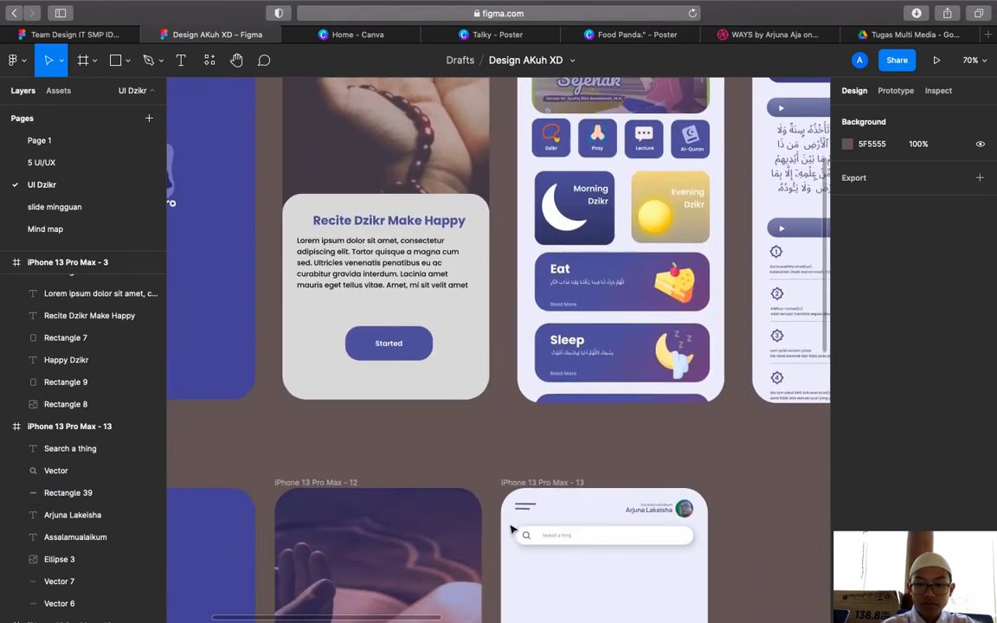
pyautogui.scroll(5, 606, 400)
pyautogui.click(692, 308)
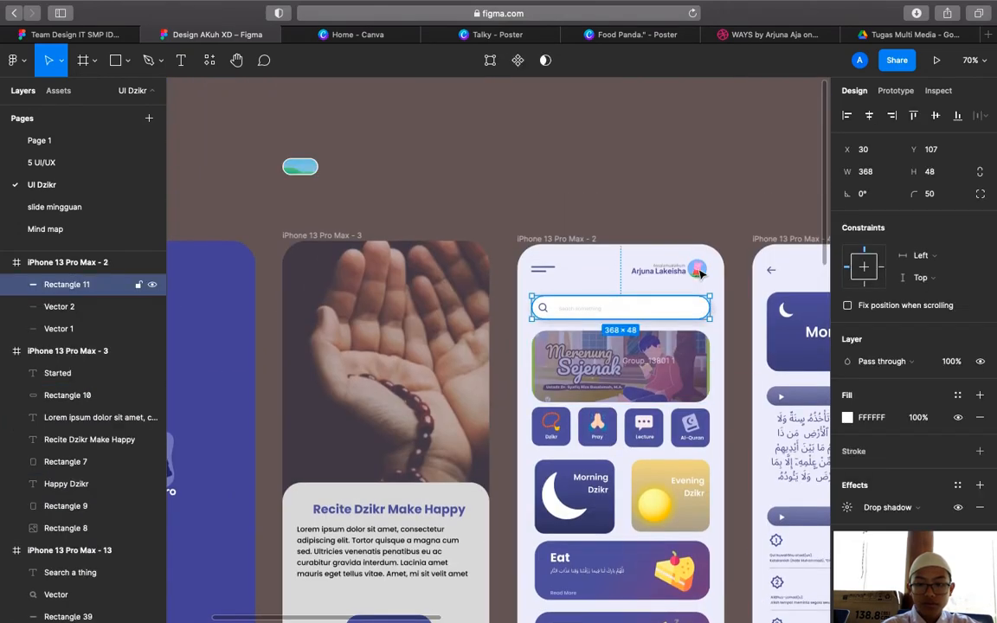
pyautogui.keyDown('shift'); pyautogui.click(699, 272); pyautogui.keyUp('shift')
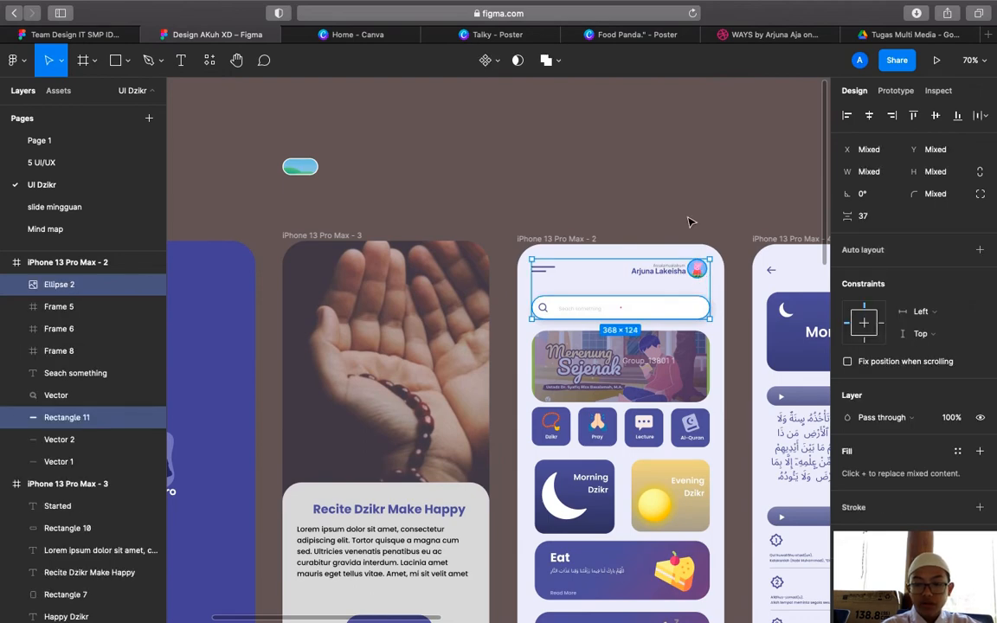
pyautogui.scroll(-9, 690, 223)
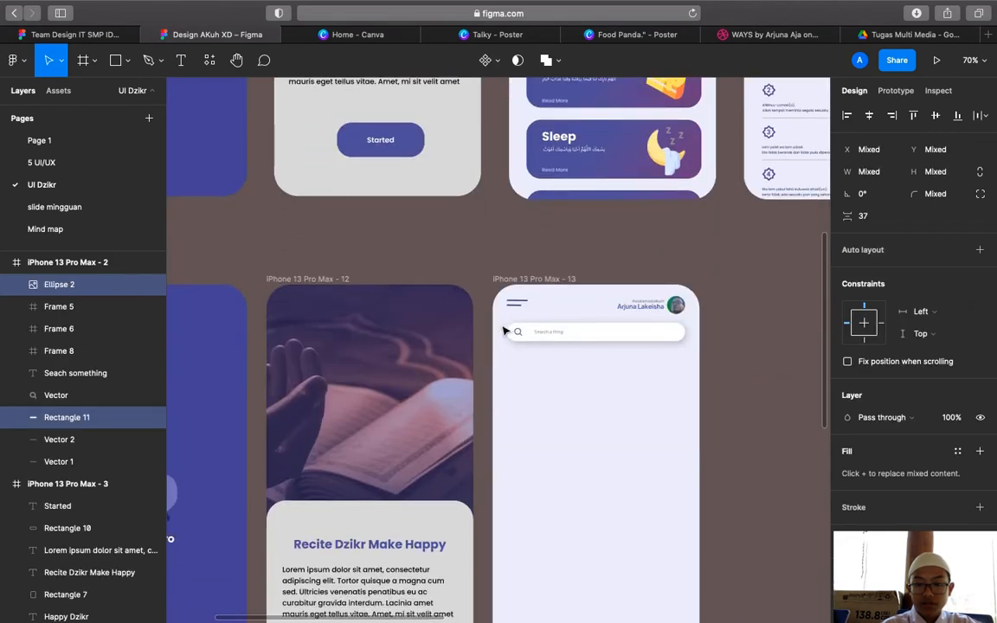
pyautogui.click(503, 328)
pyautogui.moveTo(560, 338); pyautogui.dragTo(564, 340)
# Group the search bar parts and space the group 37 below the avatar header
pyautogui.rightClick(546, 330)
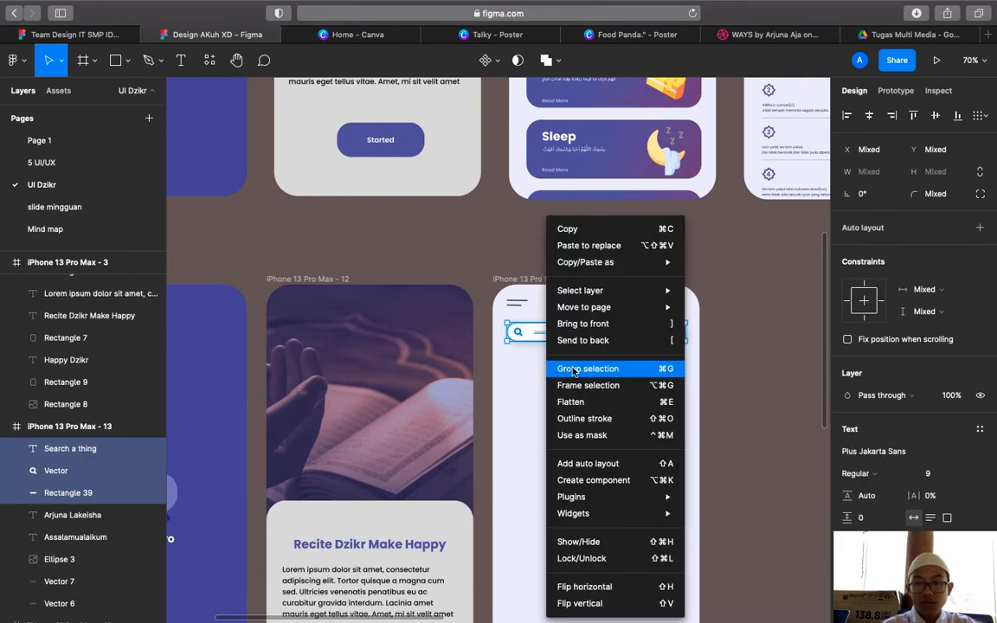
pyautogui.click(573, 368)
pyautogui.keyDown('shift'); pyautogui.click(676, 309); pyautogui.keyUp('shift')
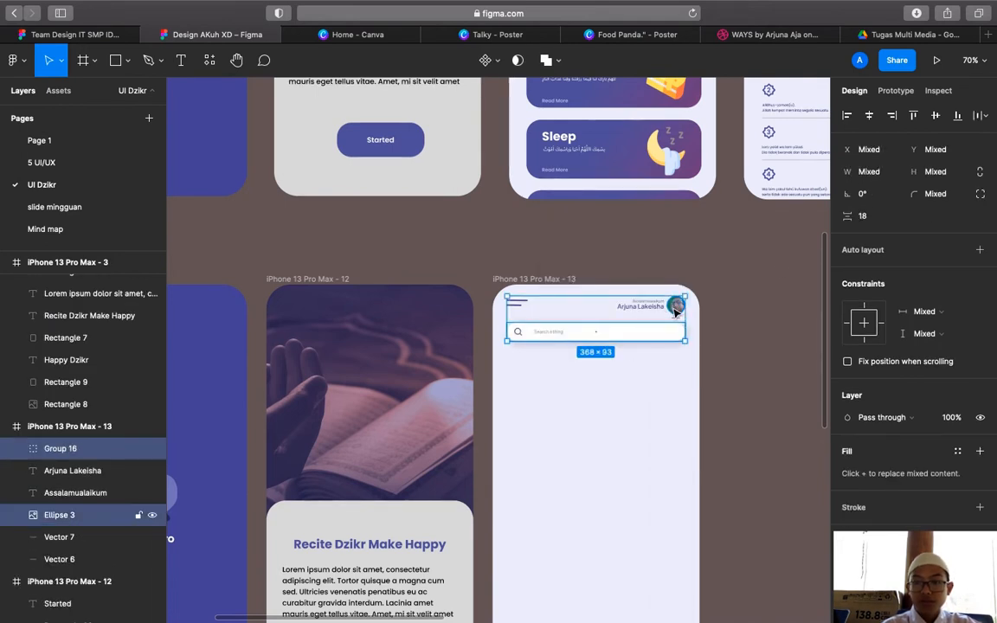
pyautogui.click(869, 216)
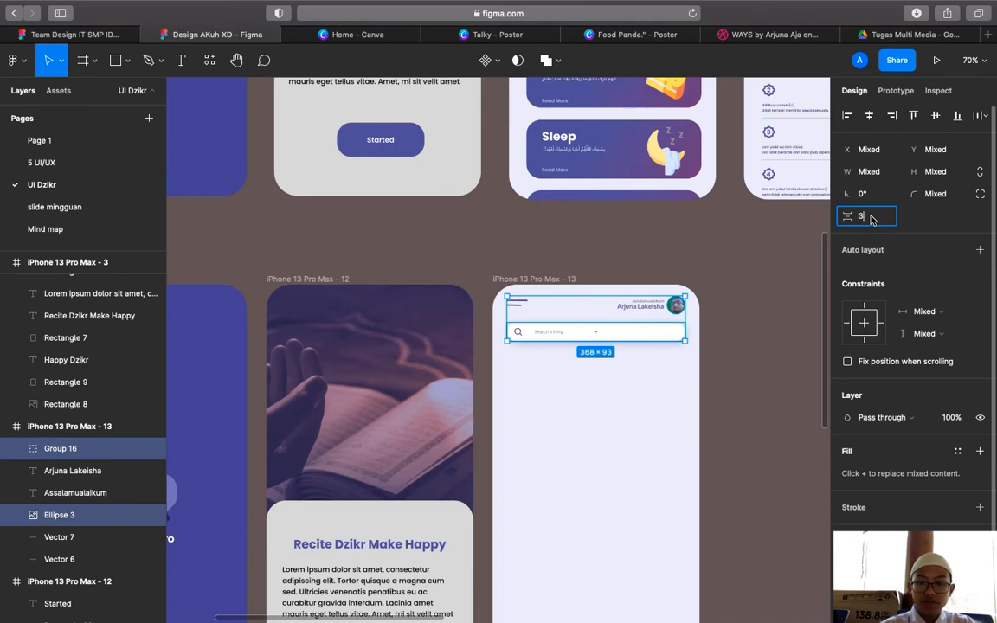
pyautogui.press('Return')
pyautogui.click(740, 333)
# Paste a copy of the Merenung Sejenak banner and move it down into screen 13
pyautogui.scroll(3, 736, 338)
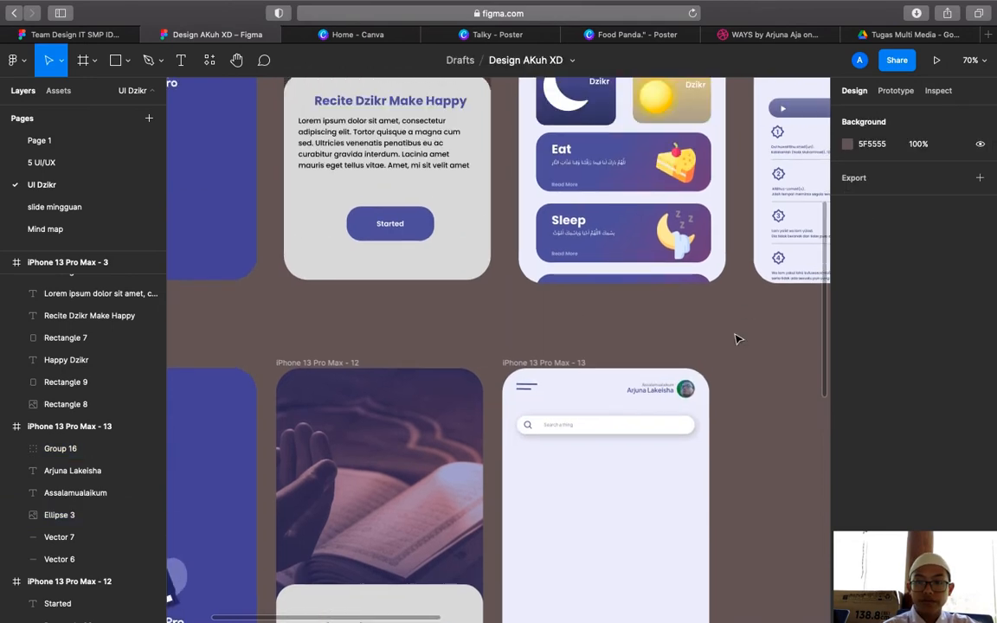
pyautogui.scroll(5, 737, 339)
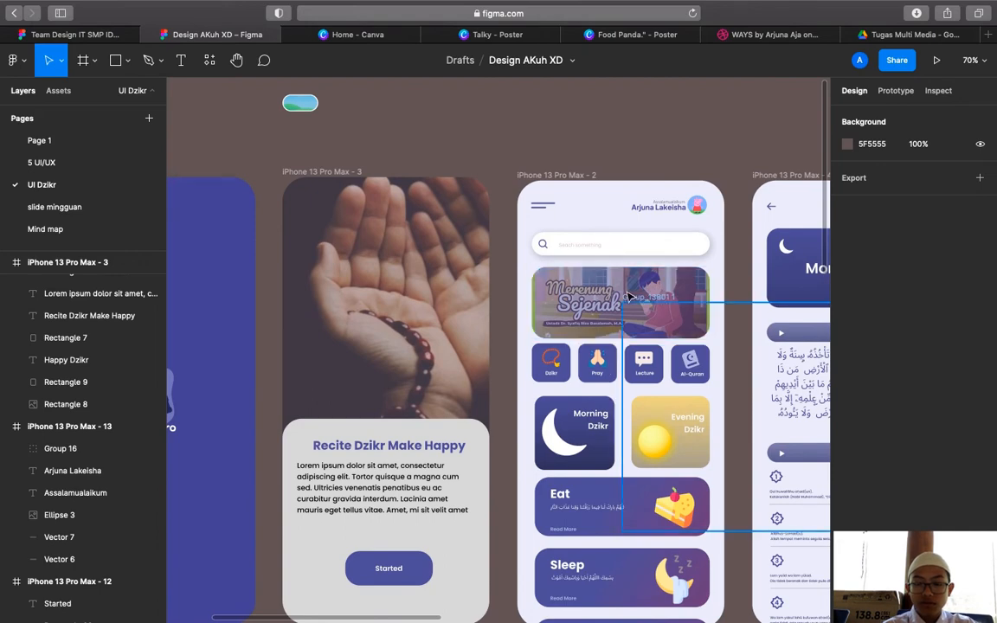
pyautogui.click(599, 293)
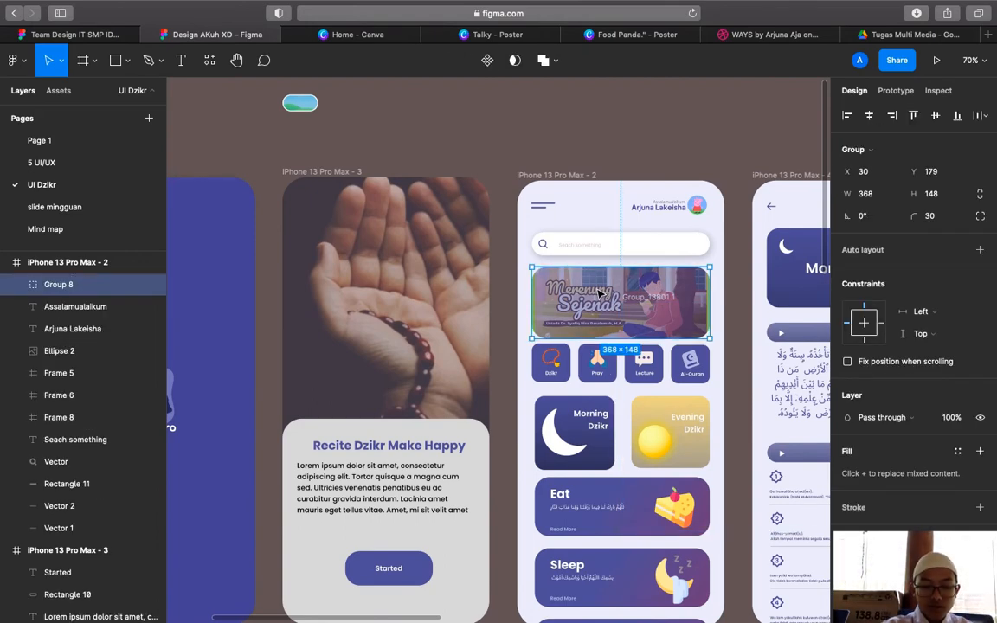
pyautogui.press('super+v')
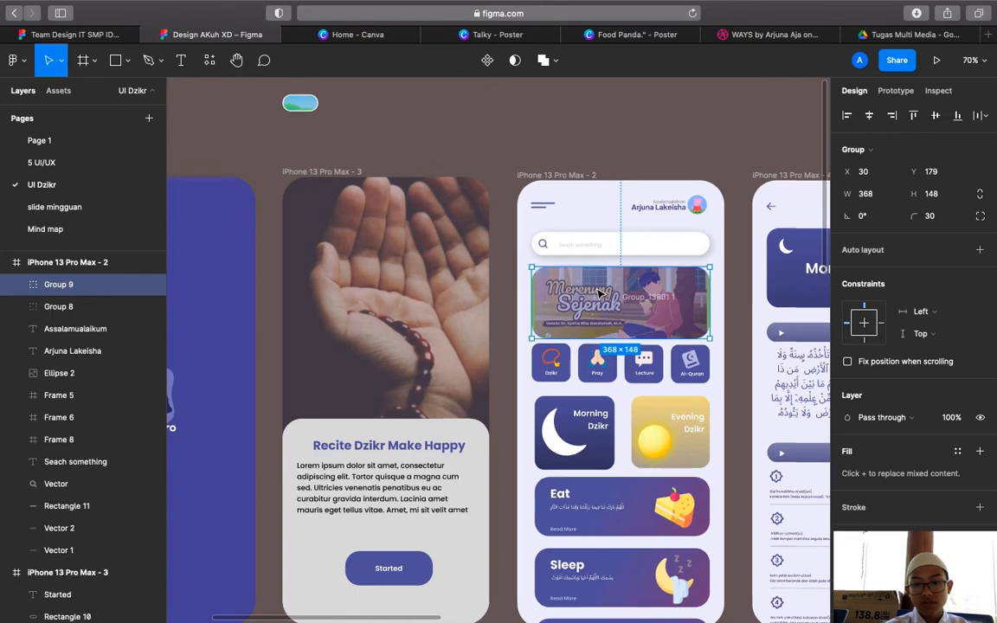
pyautogui.moveTo(599, 293); pyautogui.dragTo(584, 426)
pyautogui.scroll(10, 585, 426)
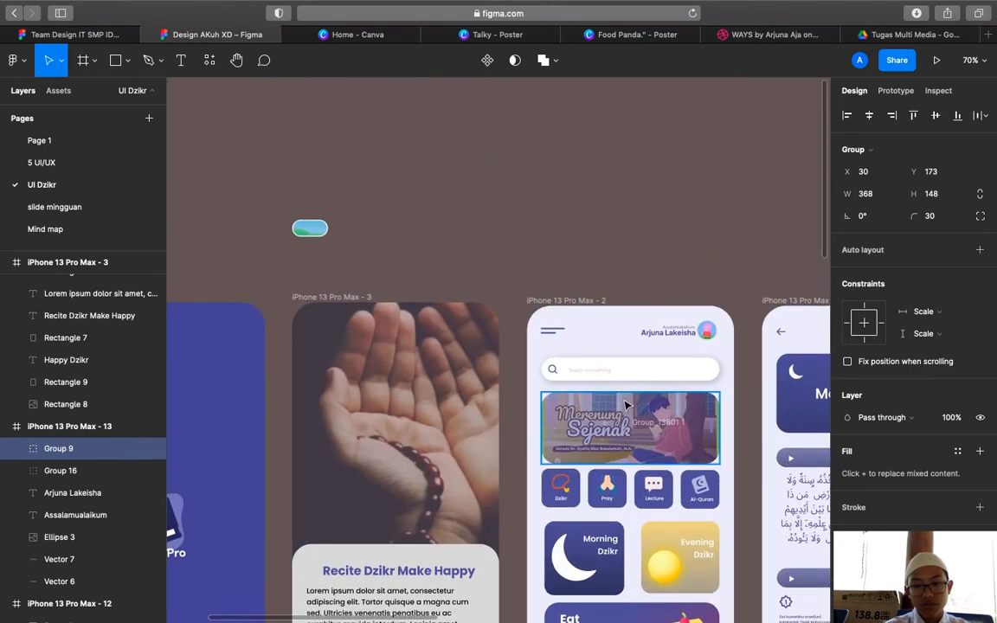
# Set a 24 gap between the banner copy and screen 13's search bar
pyautogui.click(628, 405)
pyautogui.keyDown('shift'); pyautogui.click(643, 382); pyautogui.keyUp('shift')
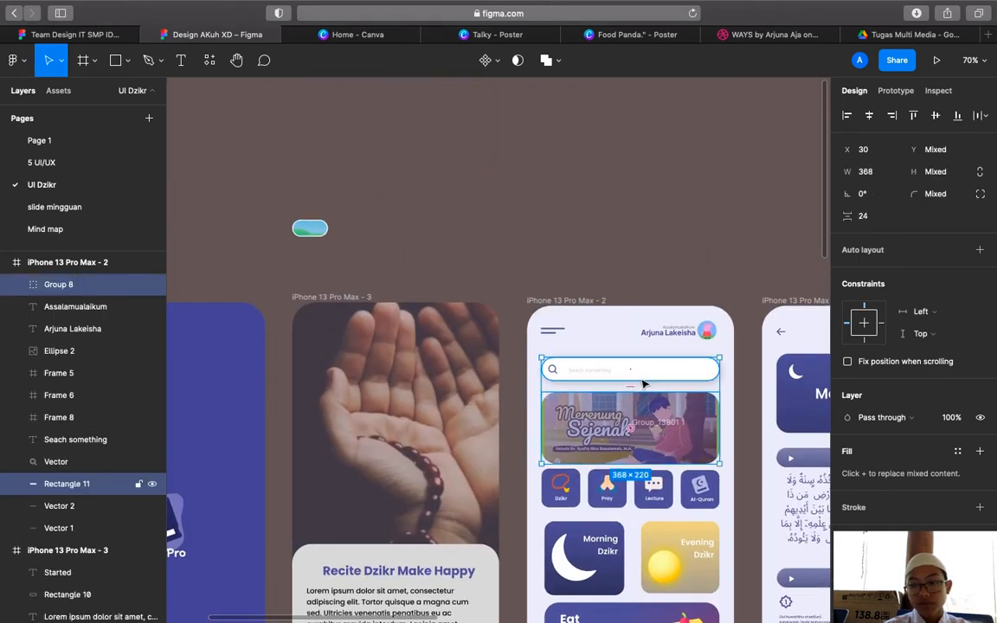
pyautogui.scroll(-10, 649, 381)
pyautogui.click(647, 215)
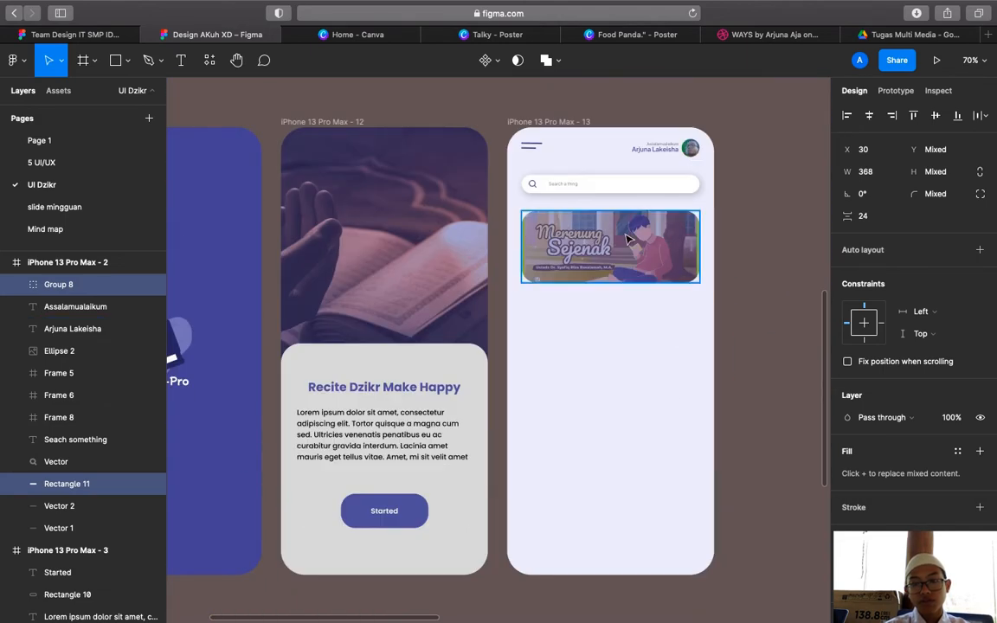
pyautogui.keyDown('shift'); pyautogui.click(655, 187); pyautogui.keyUp('shift')
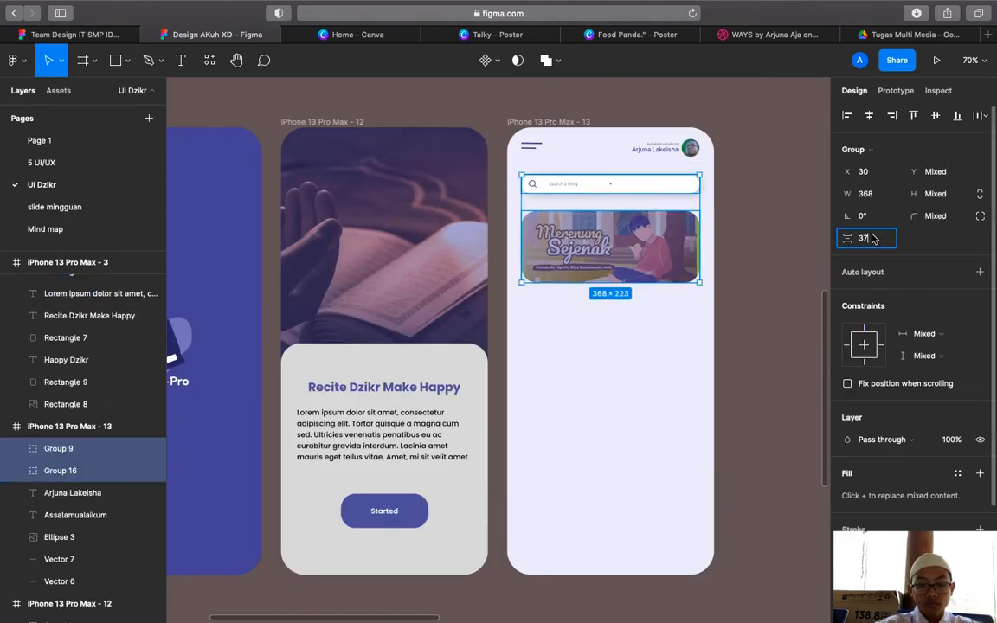
pyautogui.press('Return')
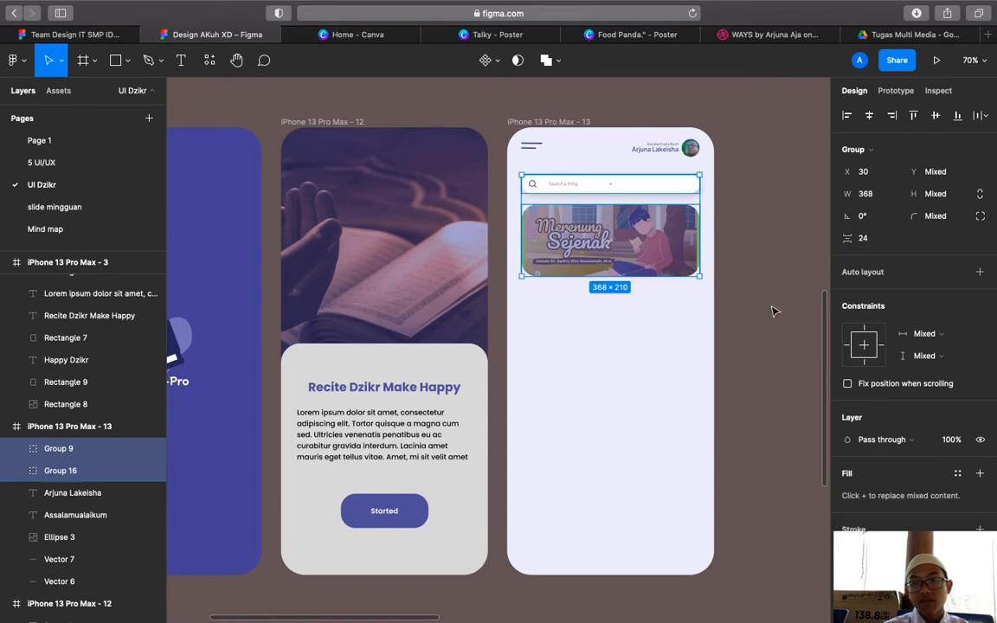
pyautogui.click(772, 309)
pyautogui.scroll(8, 772, 309)
pyautogui.scroll(5, 772, 309)
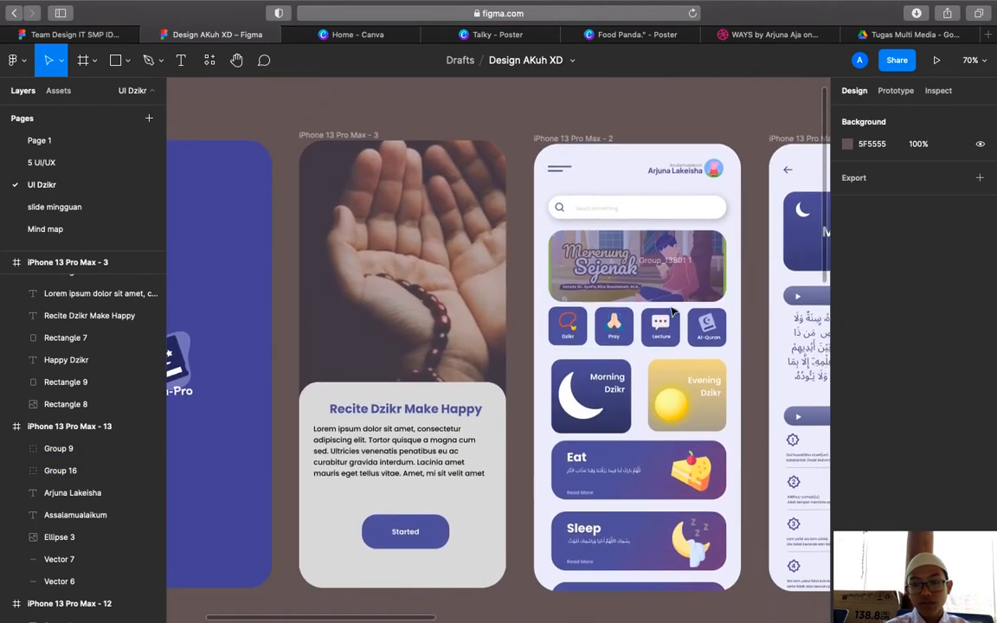
pyautogui.moveTo(666, 341); pyautogui.dragTo(624, 340)
pyautogui.click(685, 220)
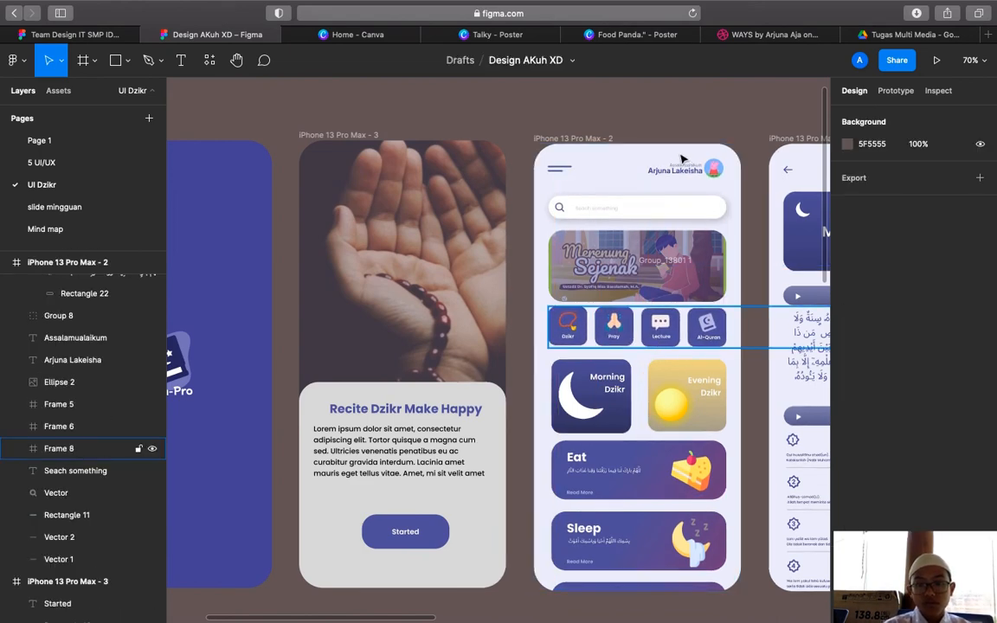
pyautogui.scroll(-2, 689, 147)
pyautogui.scroll(-3, 687, 147)
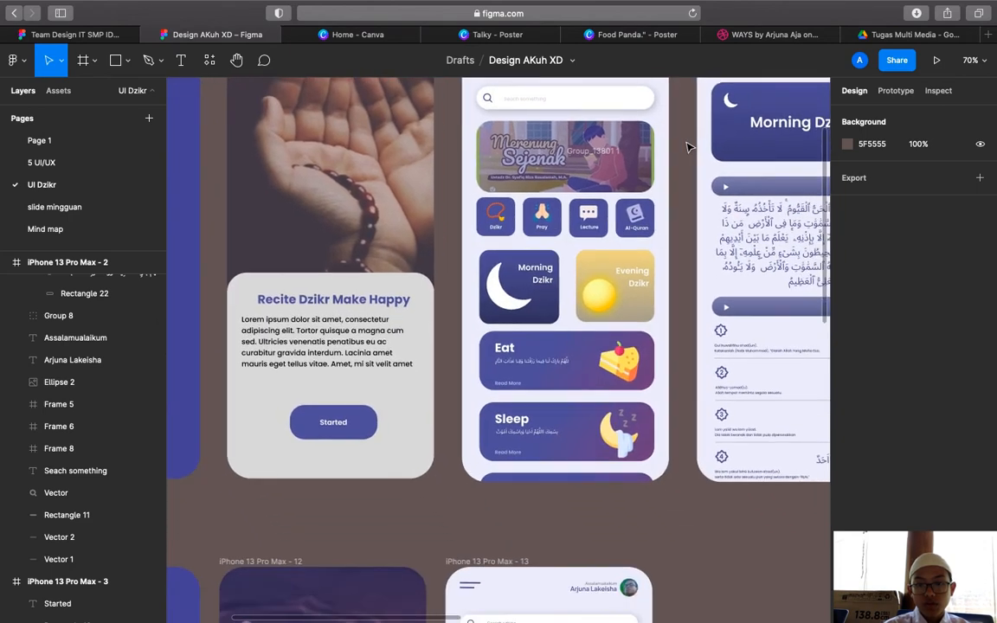
pyautogui.click(654, 208)
pyautogui.click(653, 209)
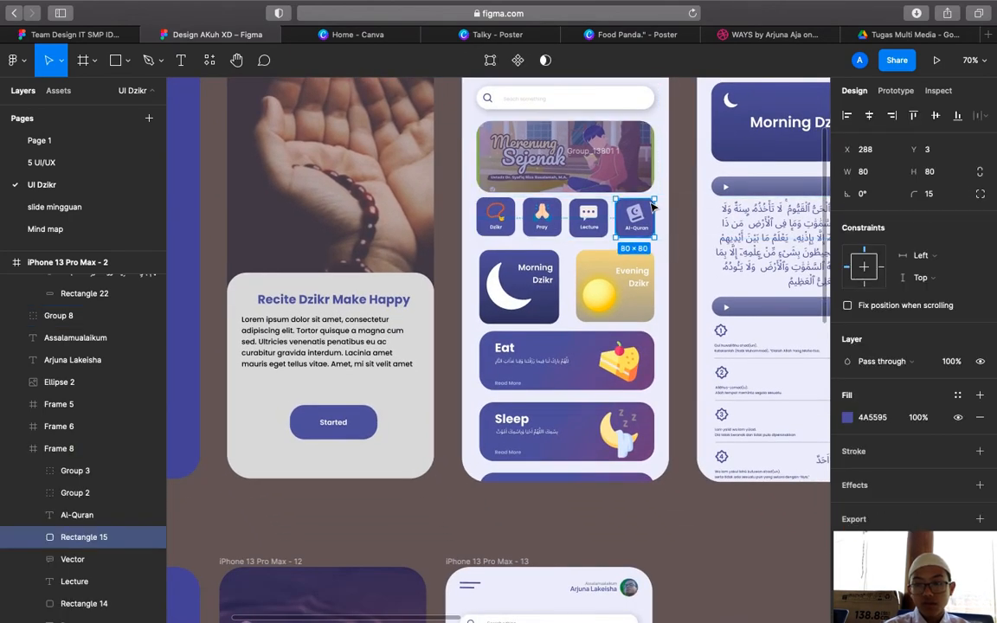
pyautogui.click(714, 490)
pyautogui.hscroll(3, 714, 491)
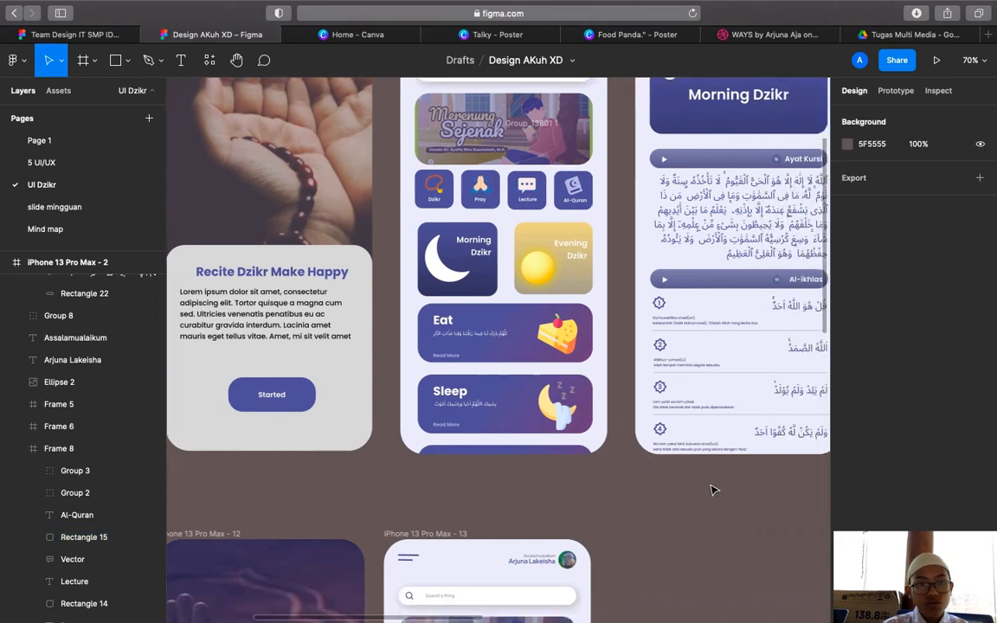
pyautogui.click(116, 61)
pyautogui.scroll(-3, 523, 306)
pyautogui.hscroll(3, 524, 307)
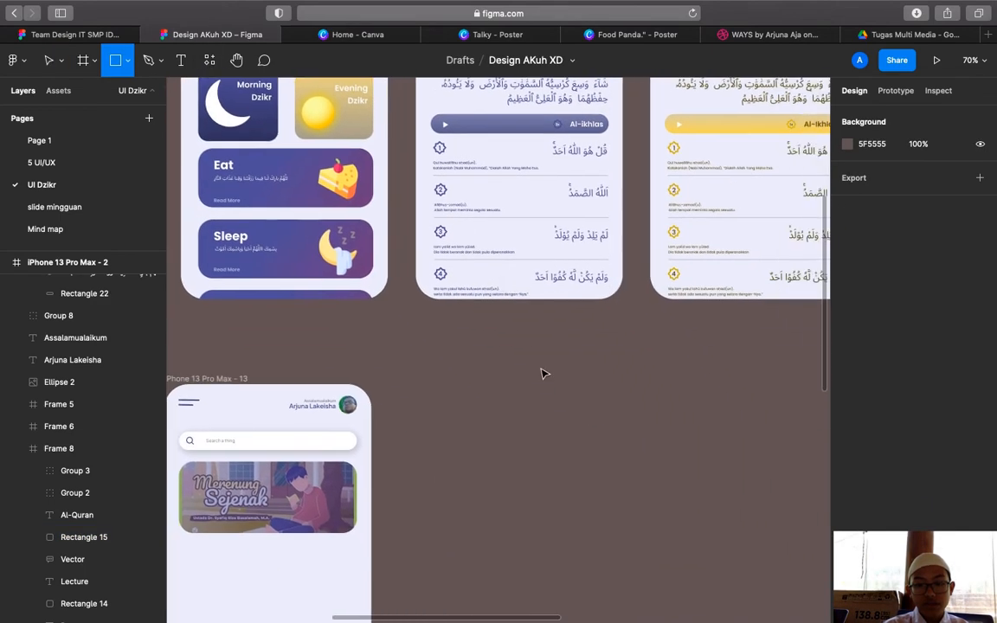
# Draw a small 18×18 square on empty canvas
pyautogui.click(514, 358)
pyautogui.click(892, 174)
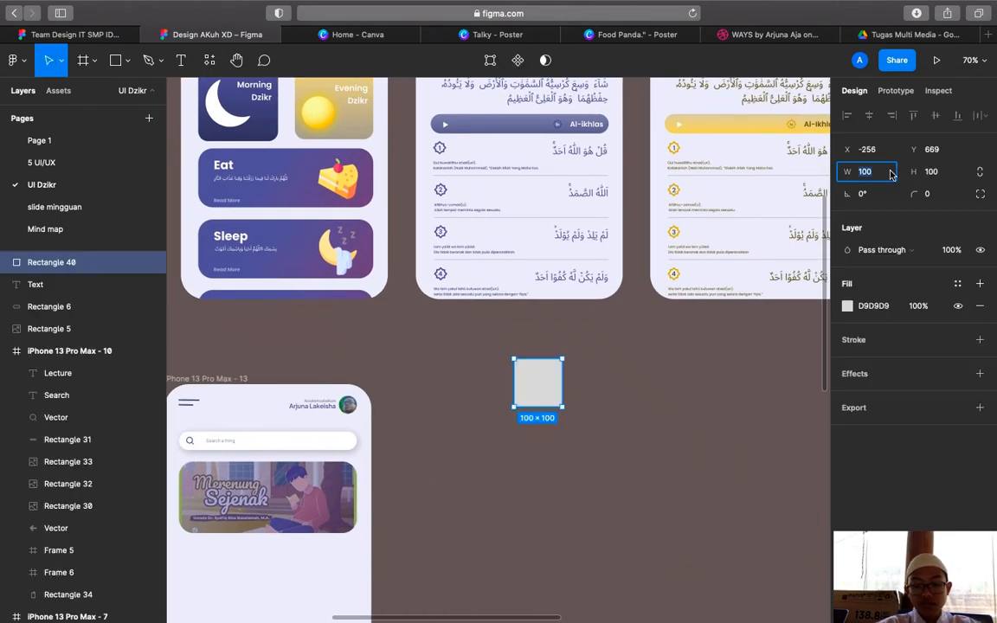
pyautogui.write('18')
pyautogui.press('Return')
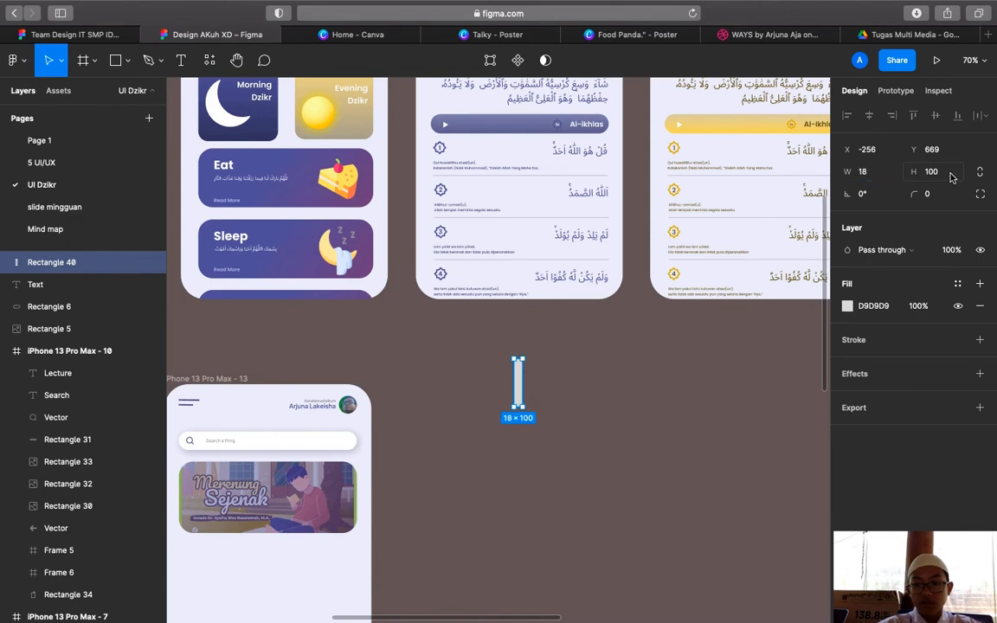
pyautogui.click(945, 175)
pyautogui.press('Return')
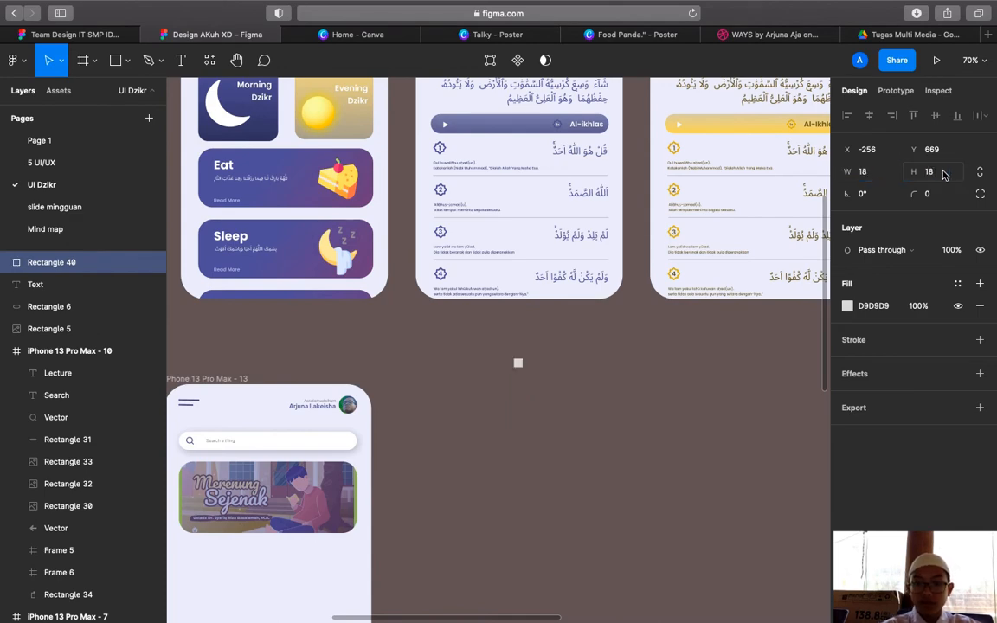
# Check the Al-Quran tile's fill colour, then reselect the small square
pyautogui.scroll(10, 623, 226)
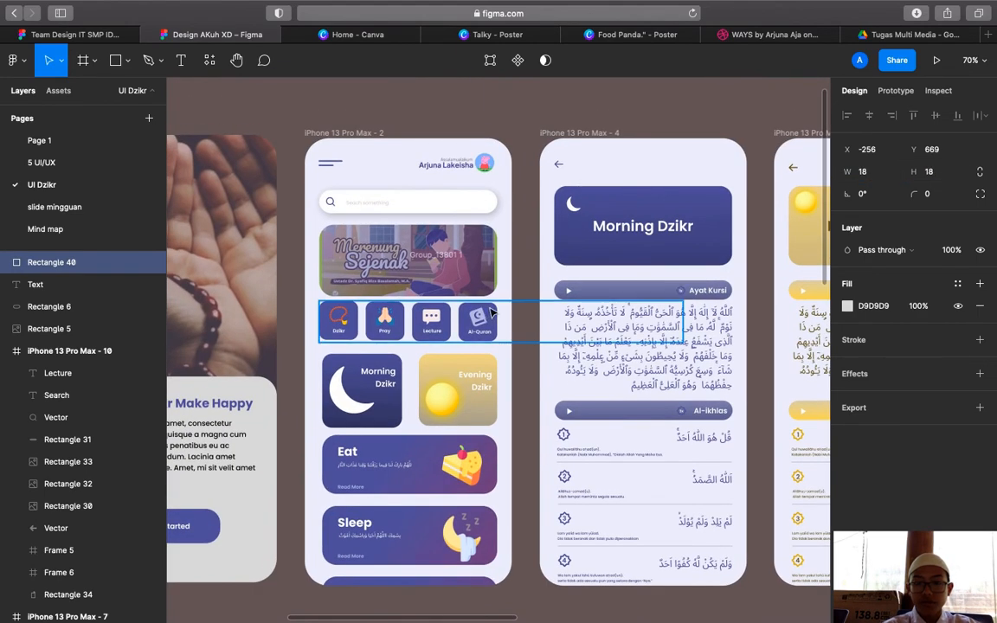
pyautogui.click(485, 319)
pyautogui.click(485, 319)
pyautogui.scroll(-3, 604, 439)
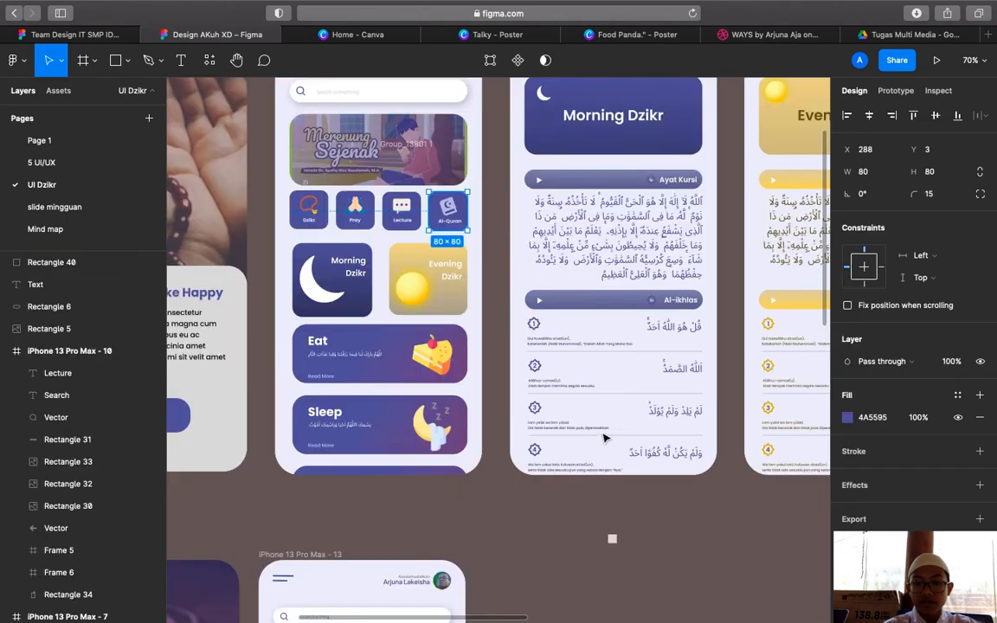
pyautogui.scroll(-3, 604, 439)
pyautogui.click(584, 419)
pyautogui.click(584, 419)
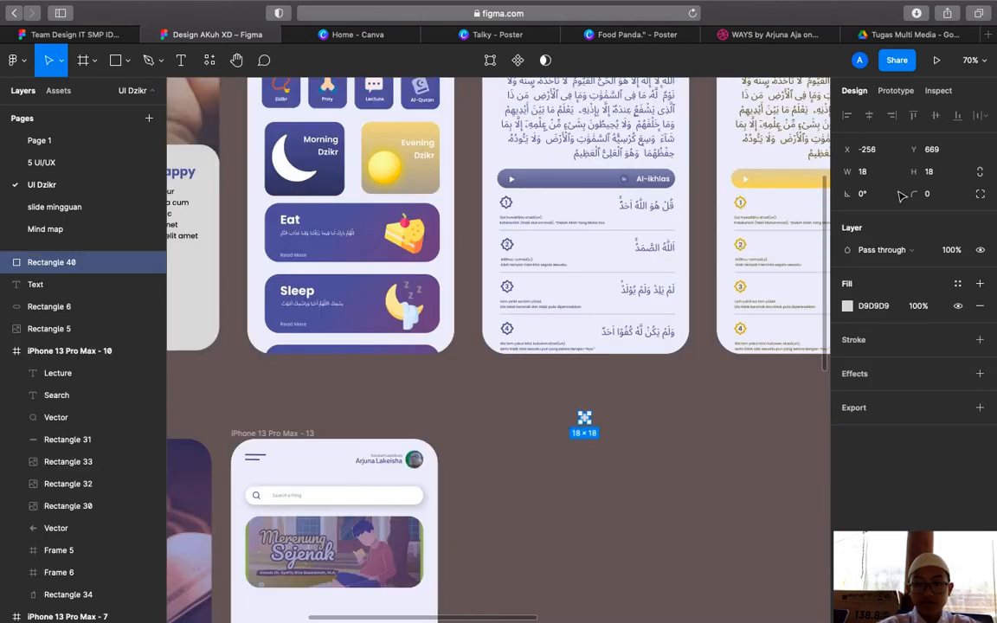
# Resize the square to 80×80 with a corner radius of 15
pyautogui.click(865, 173)
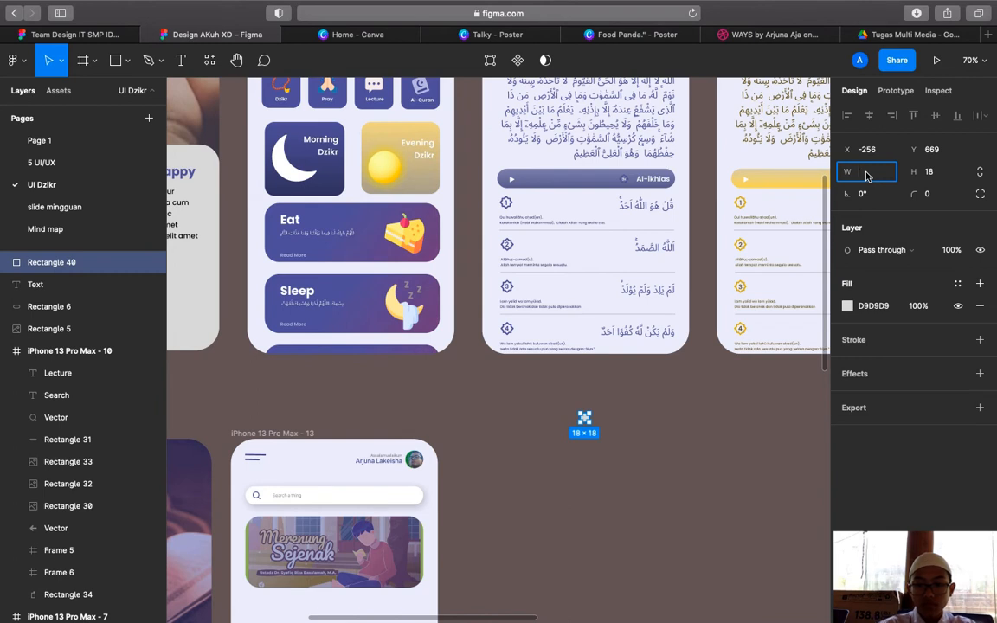
pyautogui.write('80')
pyautogui.press('Return')
pyautogui.click(926, 173)
pyautogui.press('BackSpace')
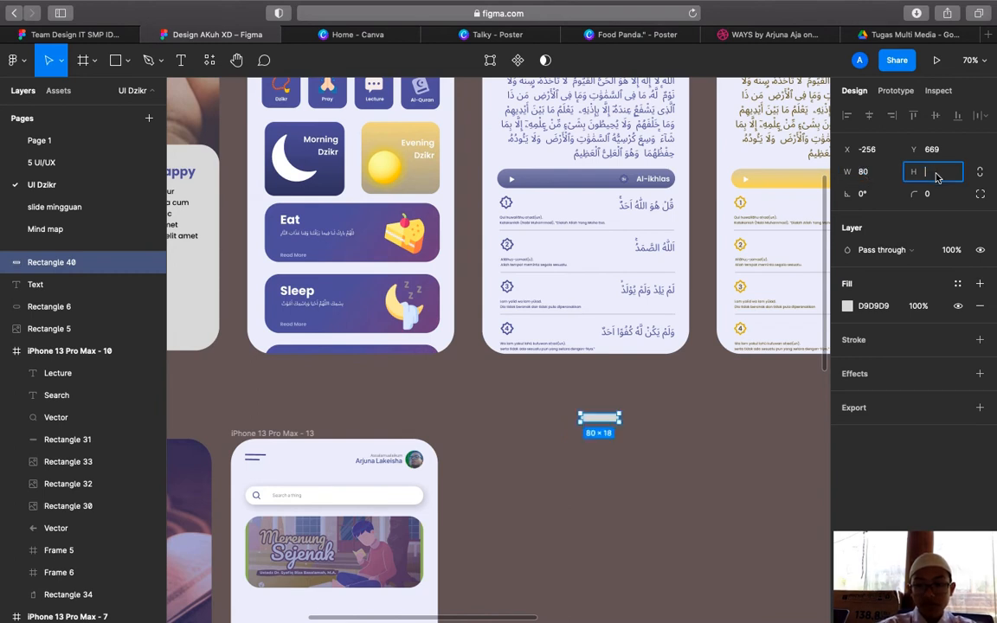
pyautogui.write('80')
pyautogui.press('Return')
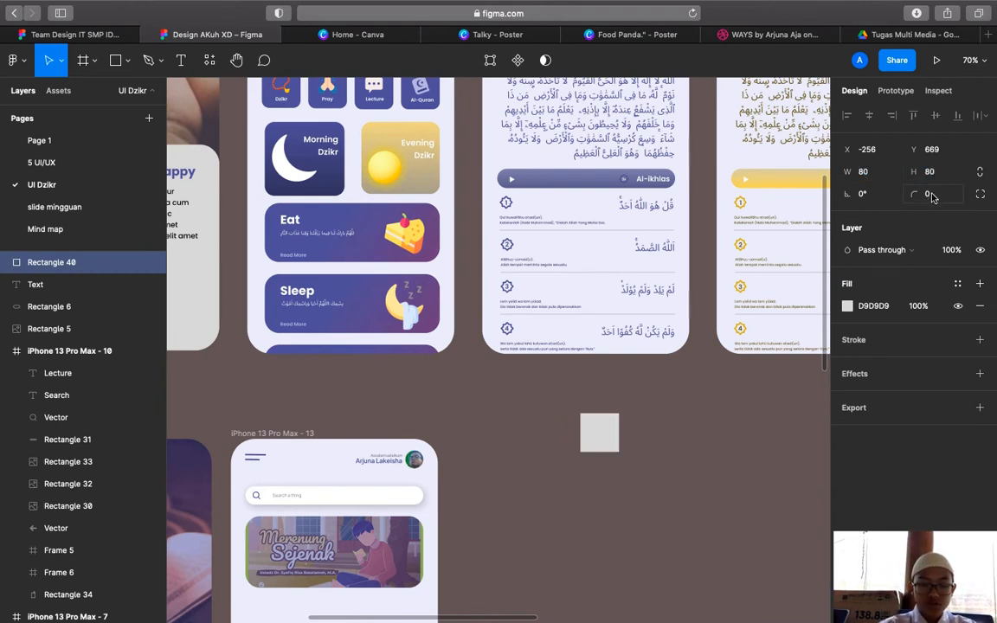
pyautogui.click(931, 195)
pyautogui.write('15')
pyautogui.press('Return')
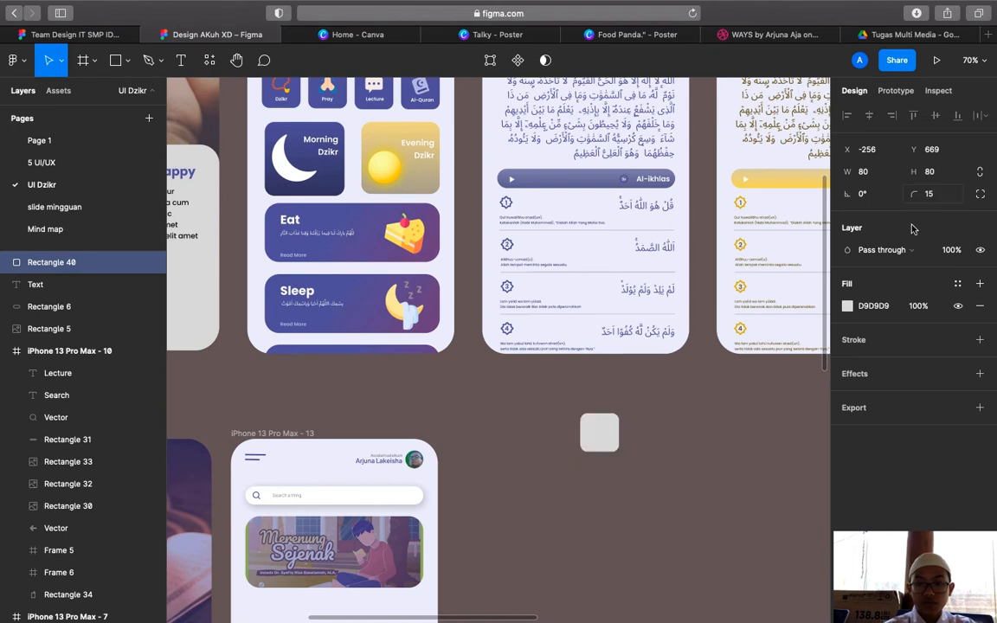
# Fill the tile with the audio player bar's purple #4A5595 using the eyedropper
pyautogui.click(846, 306)
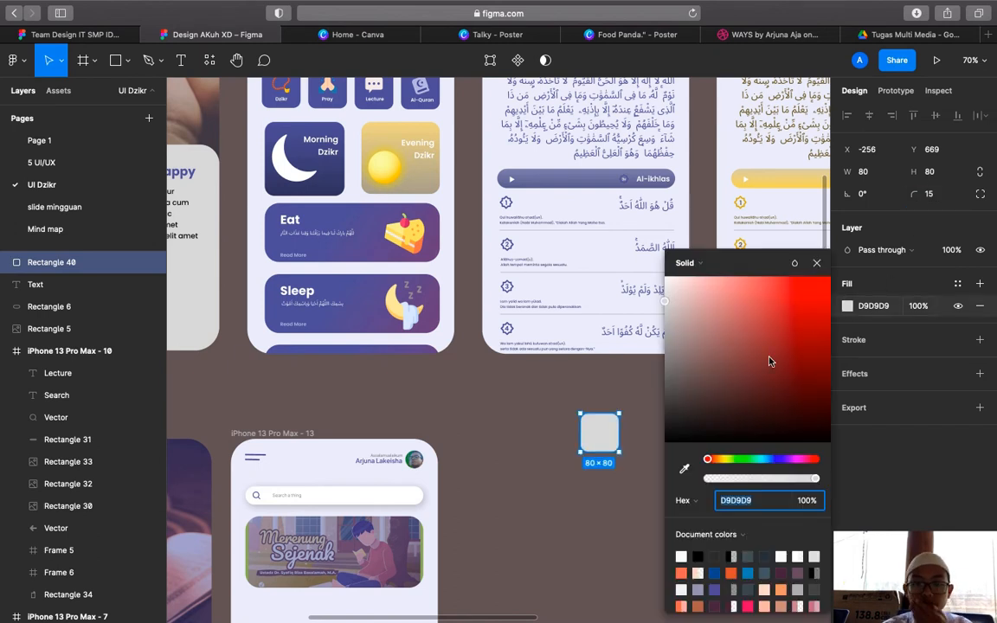
pyautogui.click(685, 470)
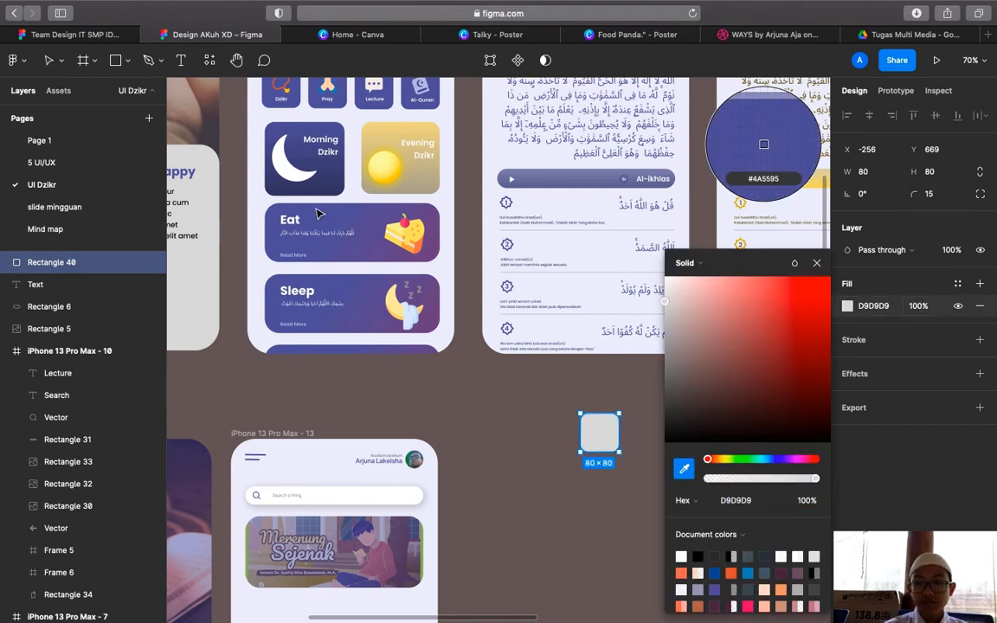
pyautogui.click(658, 180)
pyautogui.click(816, 263)
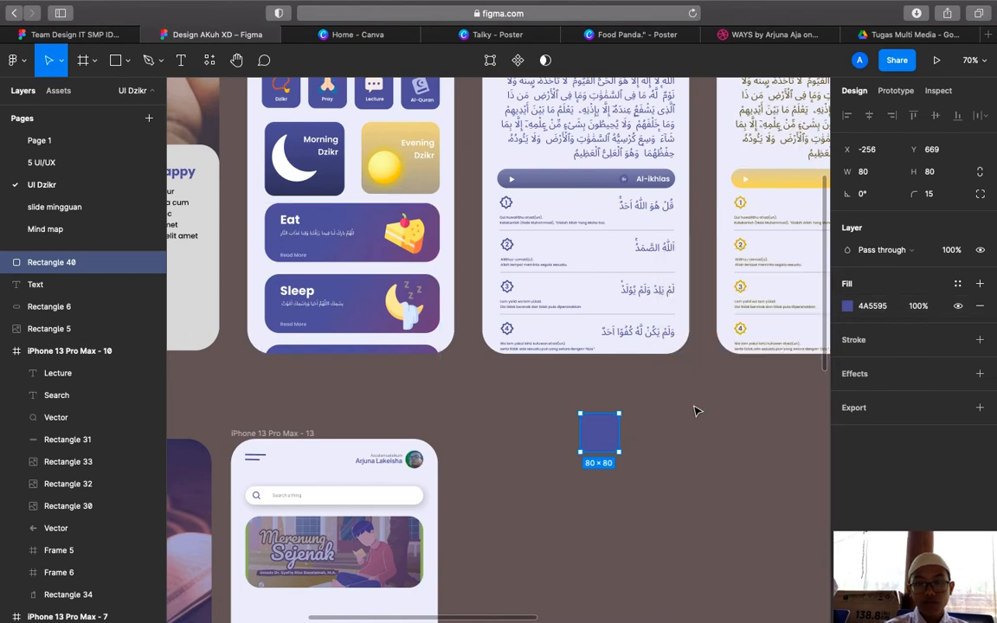
pyautogui.click(695, 411)
pyautogui.rightClick(697, 409)
# Search the Iconify plugin for 'prayer' and import the noto:prayer-beads icon
pyautogui.moveTo(809, 493)
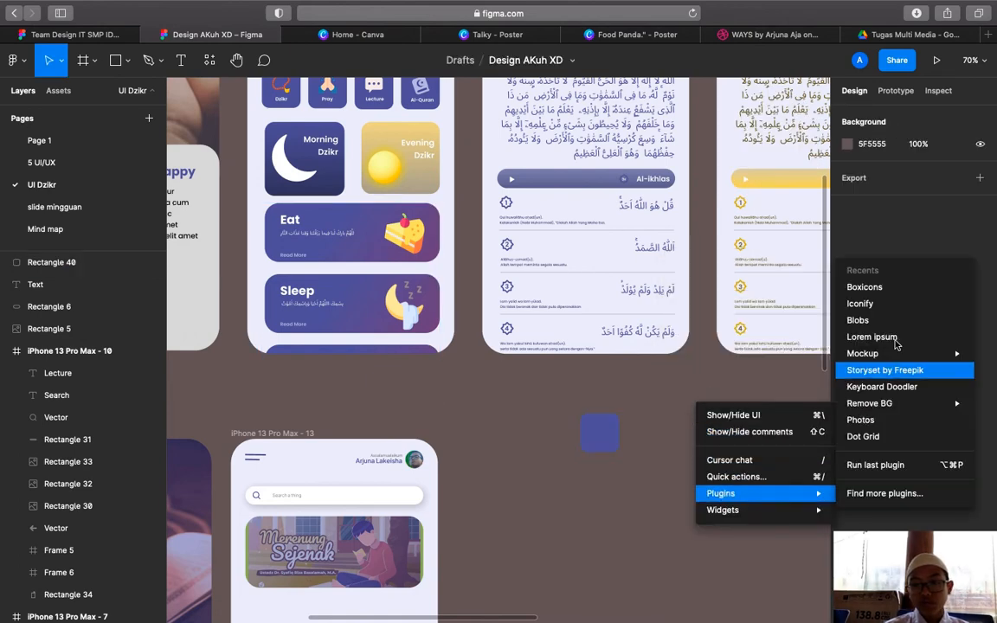
pyautogui.click(865, 305)
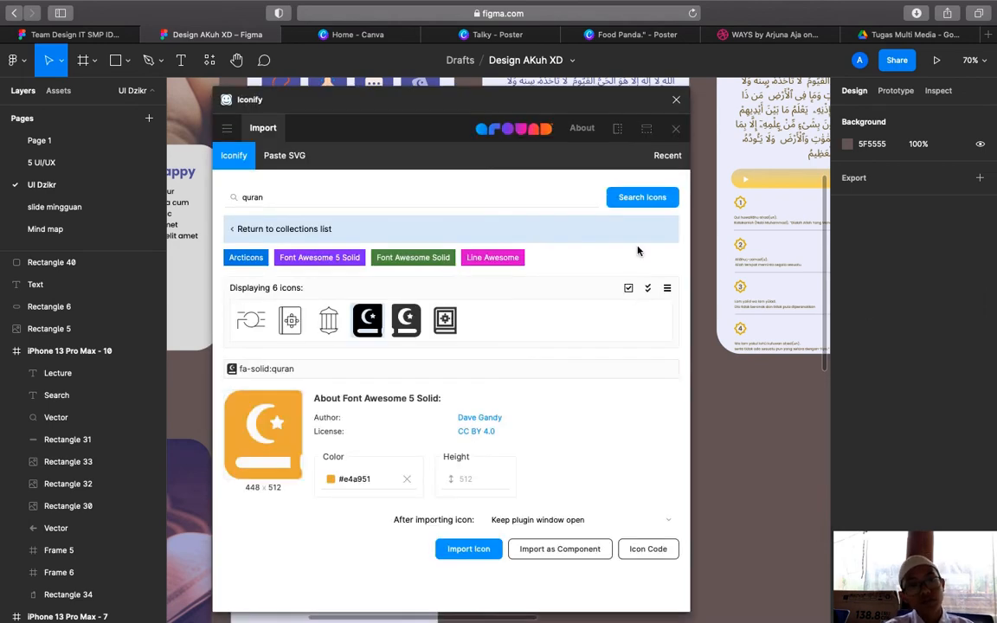
pyautogui.click(445, 200)
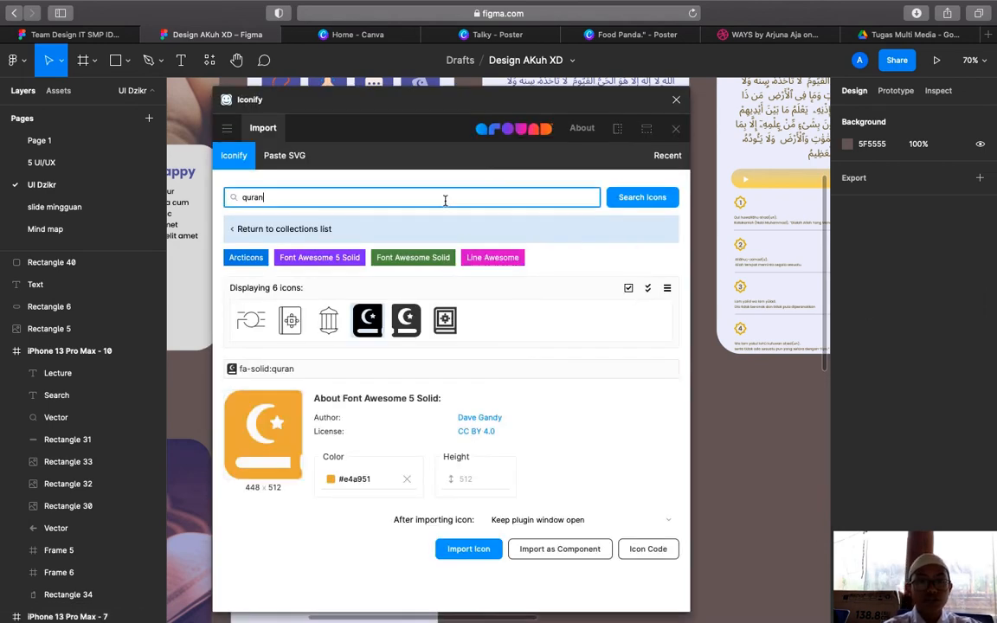
pyautogui.doubleClick(449, 200)
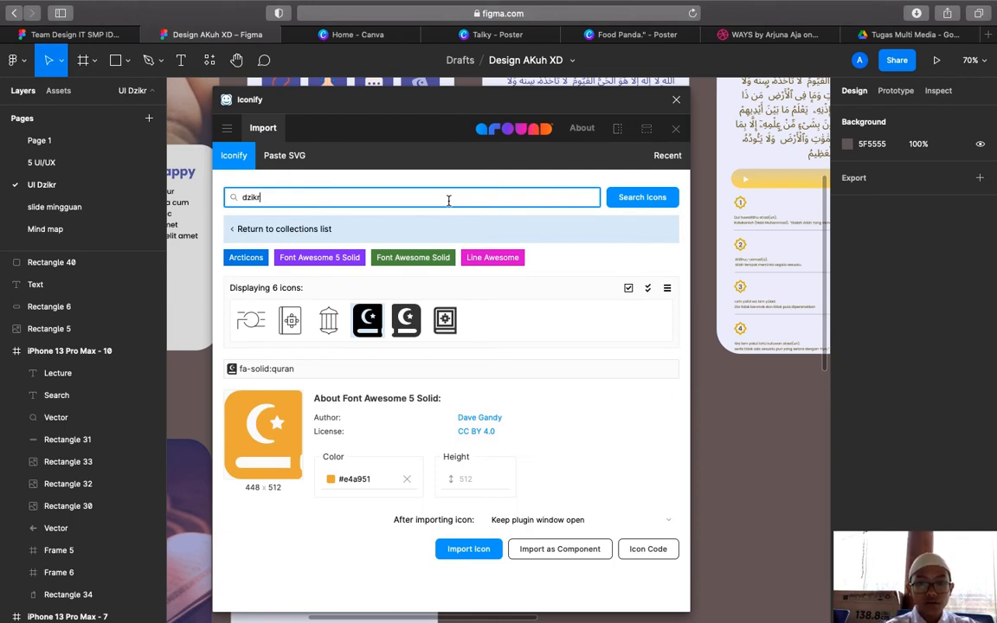
pyautogui.press('Return')
pyautogui.click(644, 197)
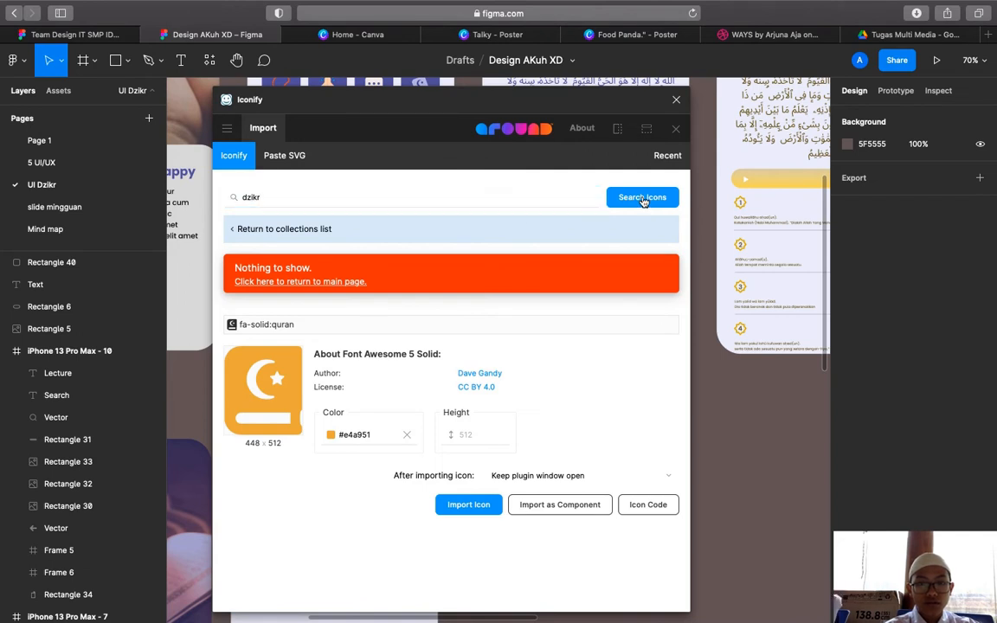
pyautogui.click(460, 196)
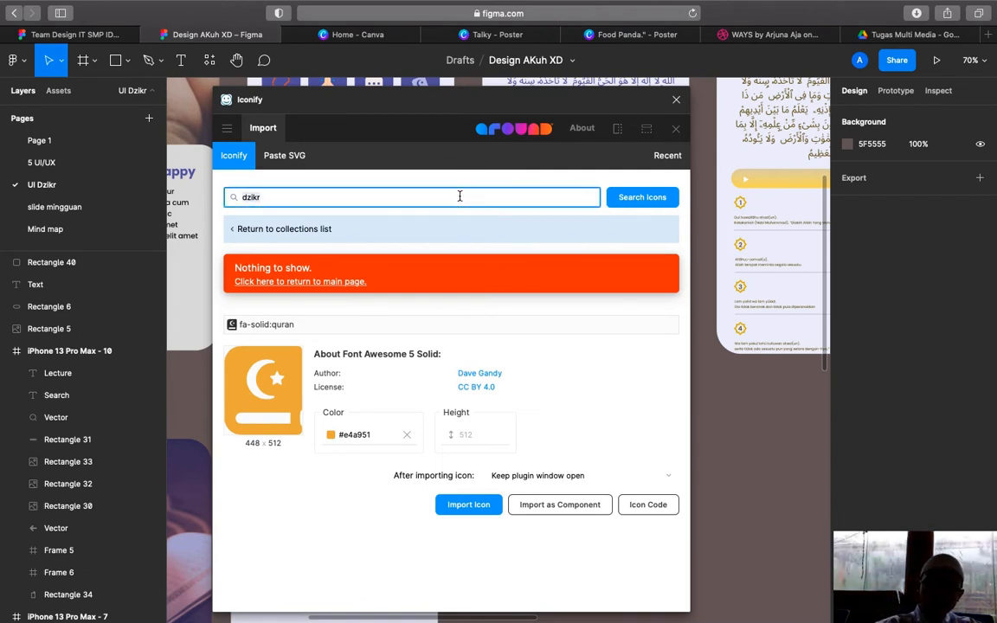
pyautogui.write('pray')
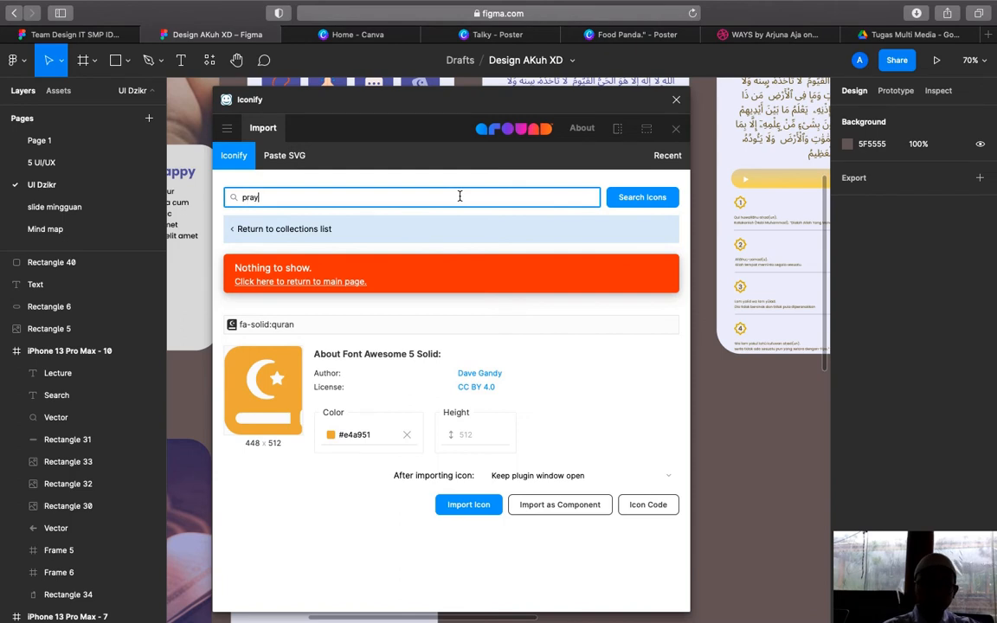
pyautogui.write('er')
pyautogui.click(616, 199)
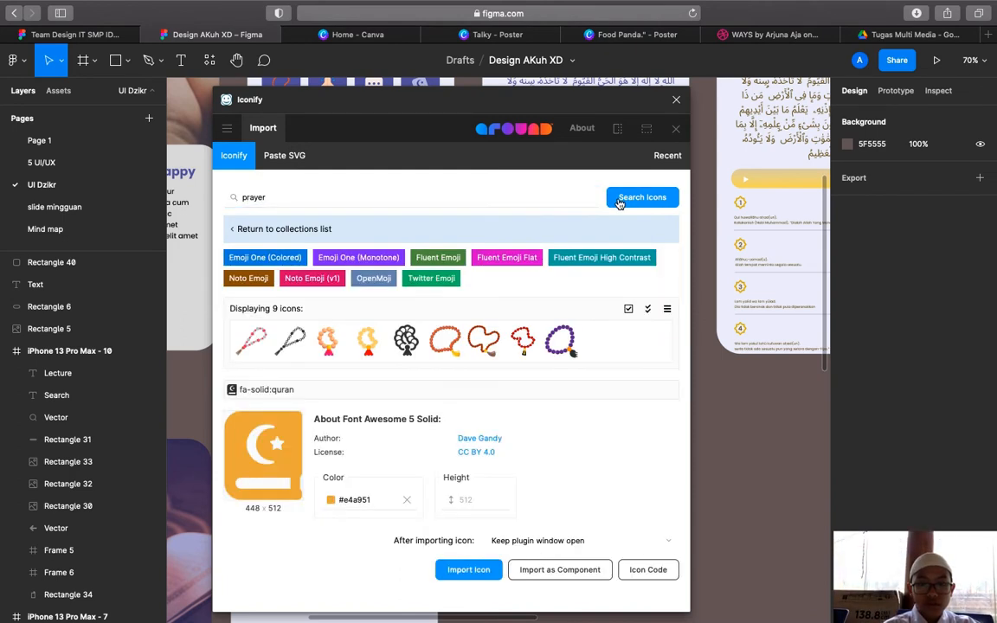
pyautogui.click(450, 343)
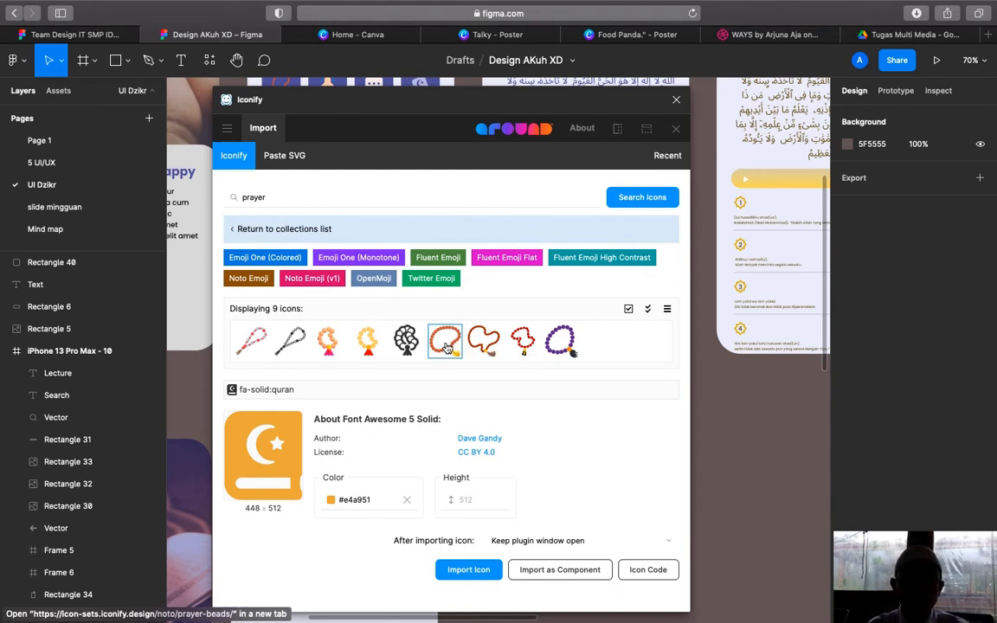
pyautogui.click(468, 571)
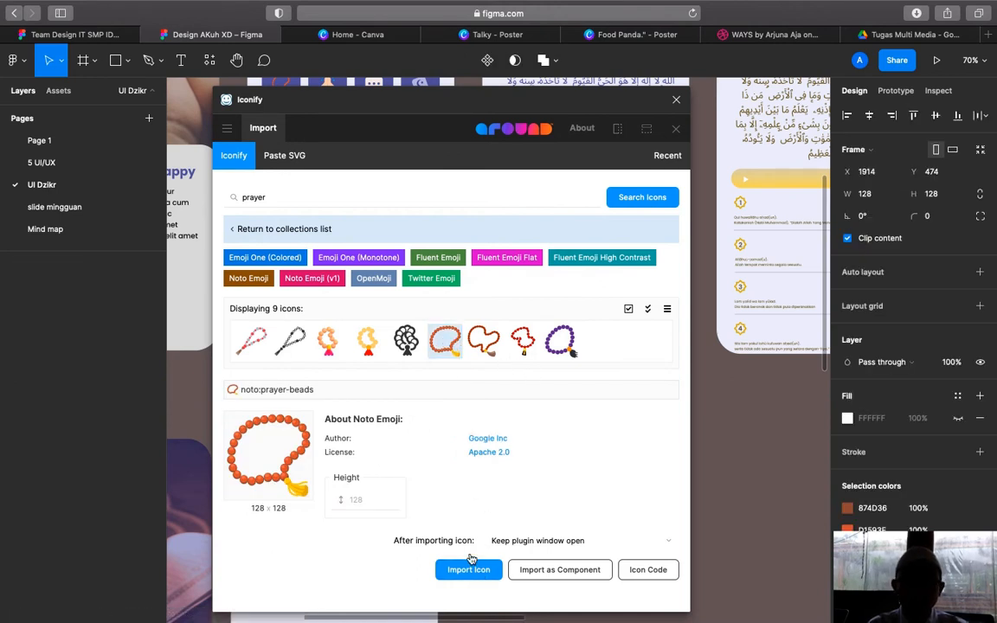
# Close the plugin and drag the prayer-beads icon onto the purple tile
pyautogui.click(676, 100)
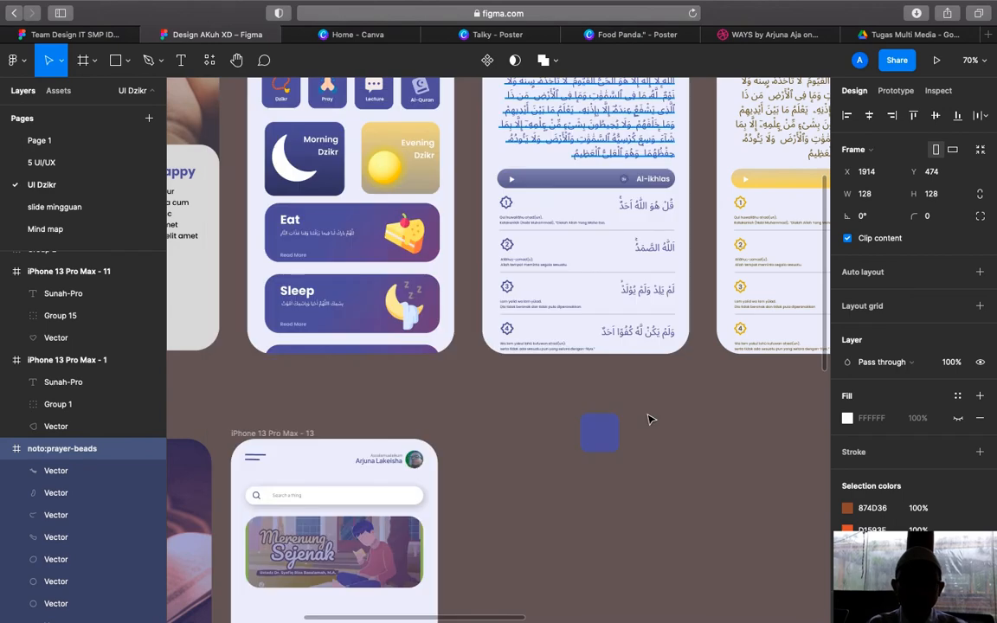
pyautogui.scroll(-3, 650, 417)
pyautogui.keyDown('ctrl'); pyautogui.scroll(-10, 650, 417); pyautogui.keyUp('ctrl')
pyautogui.hscroll(4, 651, 418)
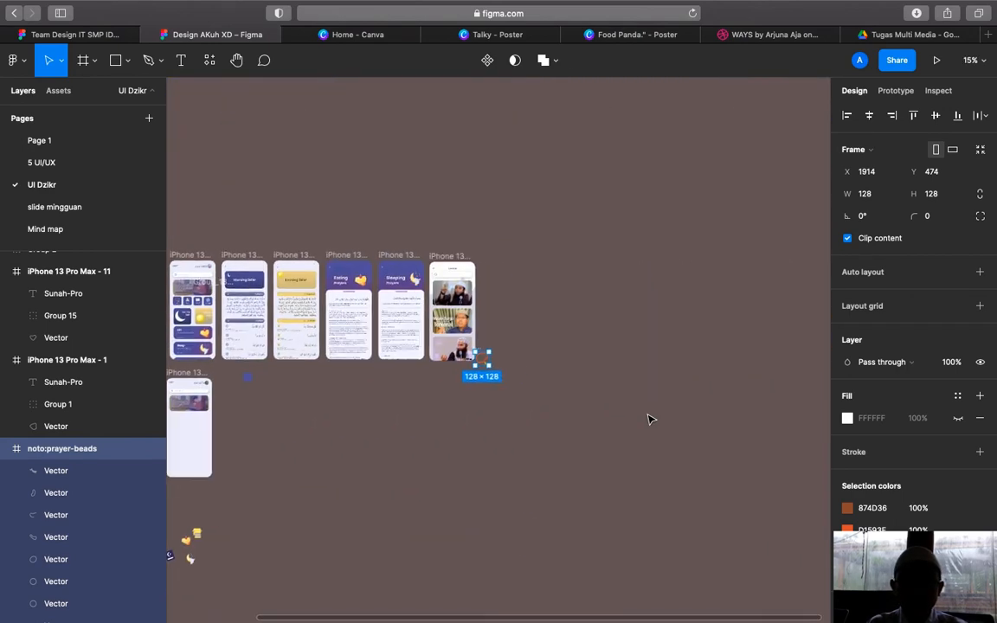
pyautogui.scroll(8, 643, 405)
pyautogui.hscroll(-5, 643, 405)
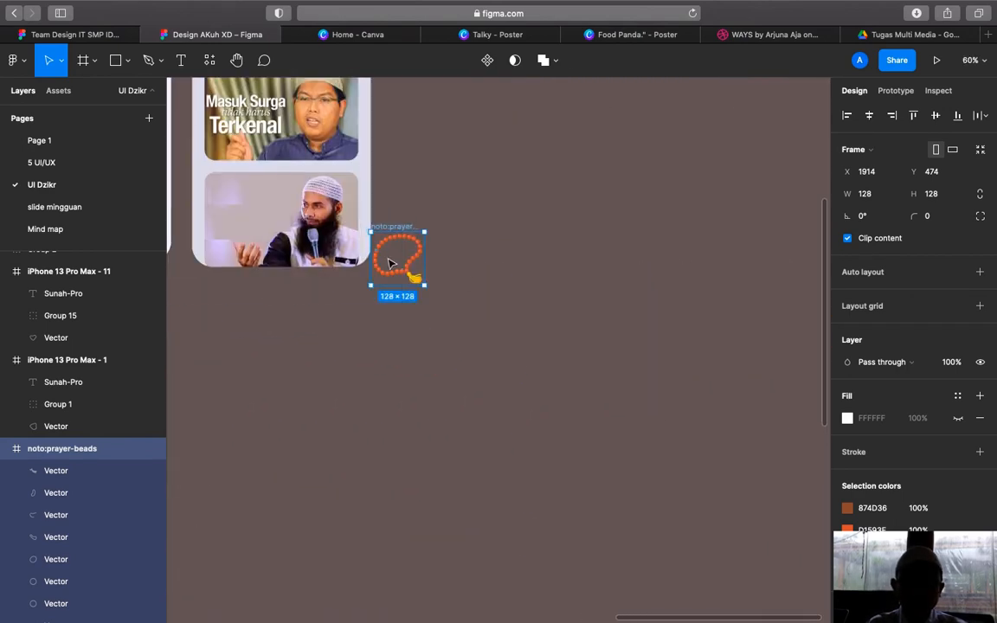
pyautogui.moveTo(396, 232); pyautogui.dragTo(394, 315)
pyautogui.scroll(5, 393, 315)
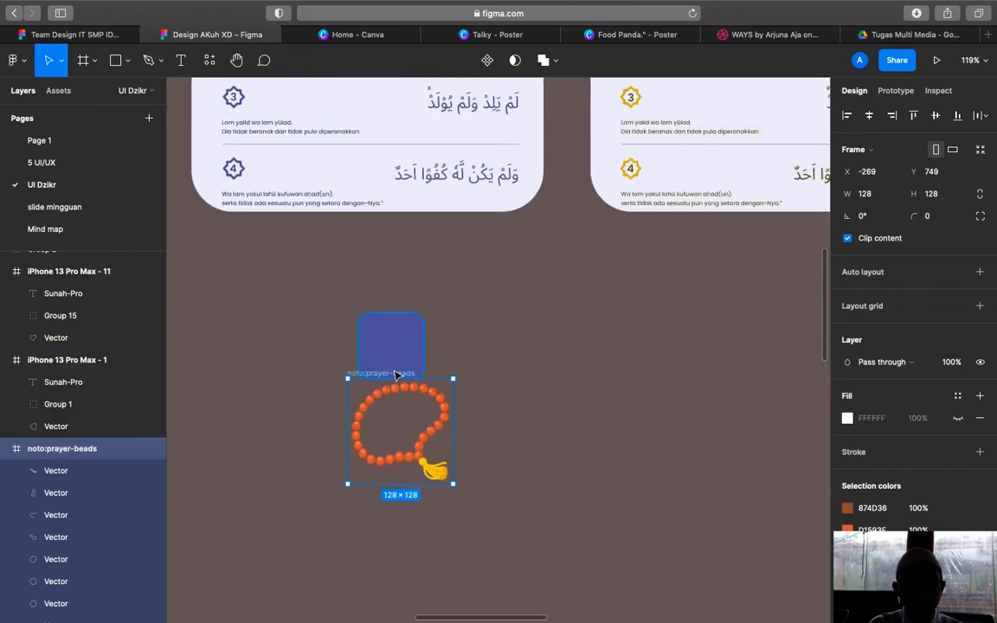
pyautogui.moveTo(396, 374); pyautogui.dragTo(443, 309)
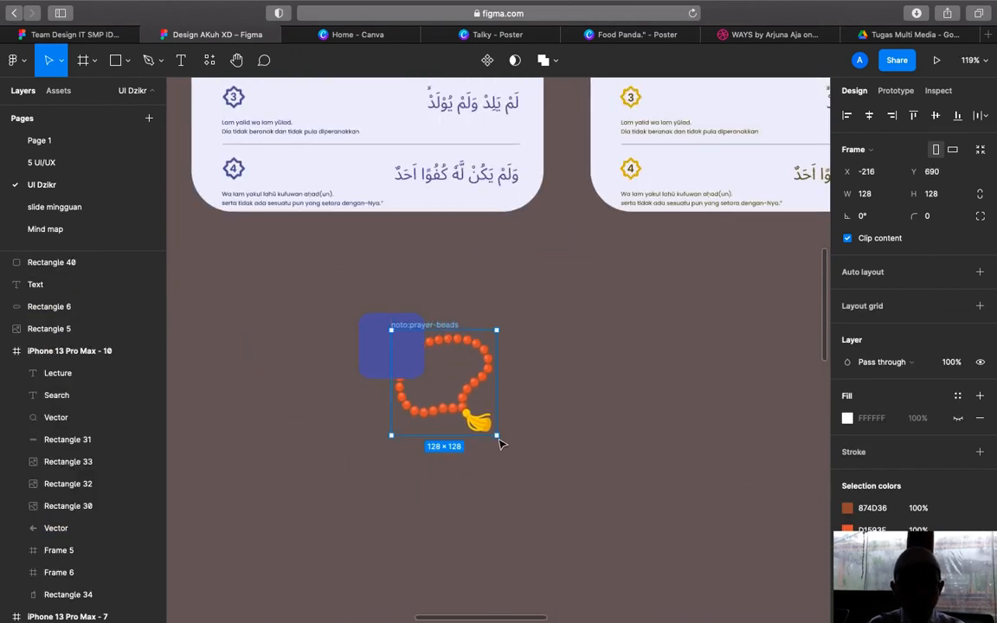
# Bring the beads icon in front of the tile, shrink it to about 45×42 and nudge it up
pyautogui.moveTo(499, 440); pyautogui.dragTo(445, 384)
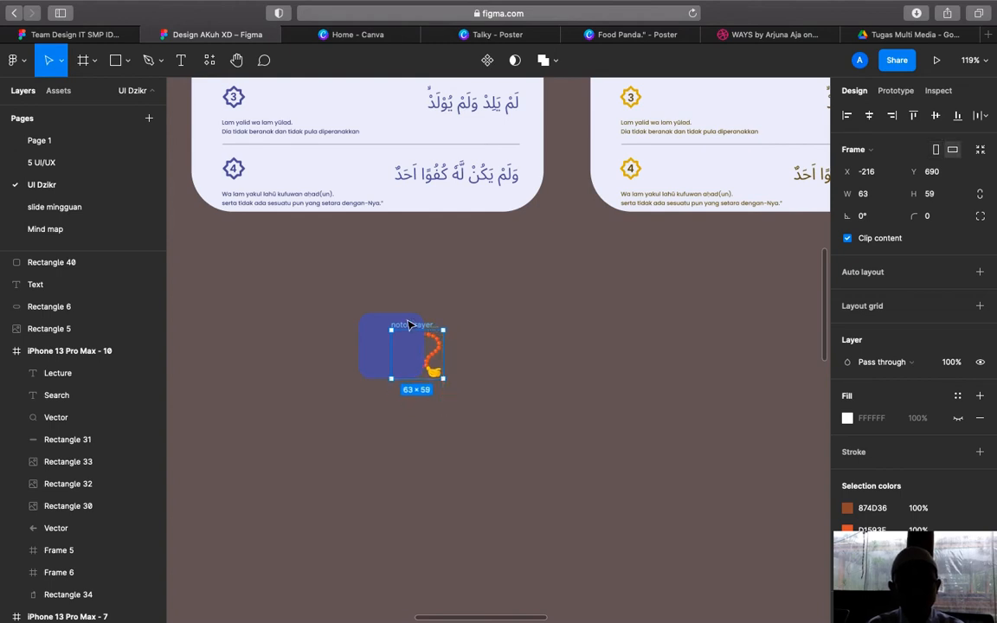
pyautogui.moveTo(410, 330); pyautogui.dragTo(405, 320)
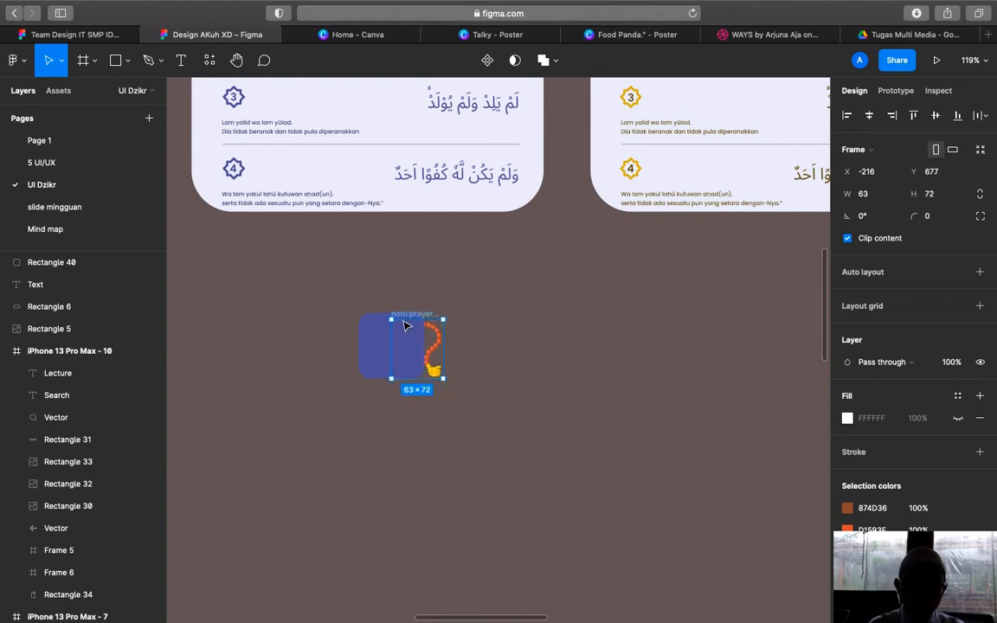
pyautogui.press('super+z')
pyautogui.moveTo(423, 322); pyautogui.dragTo(399, 321)
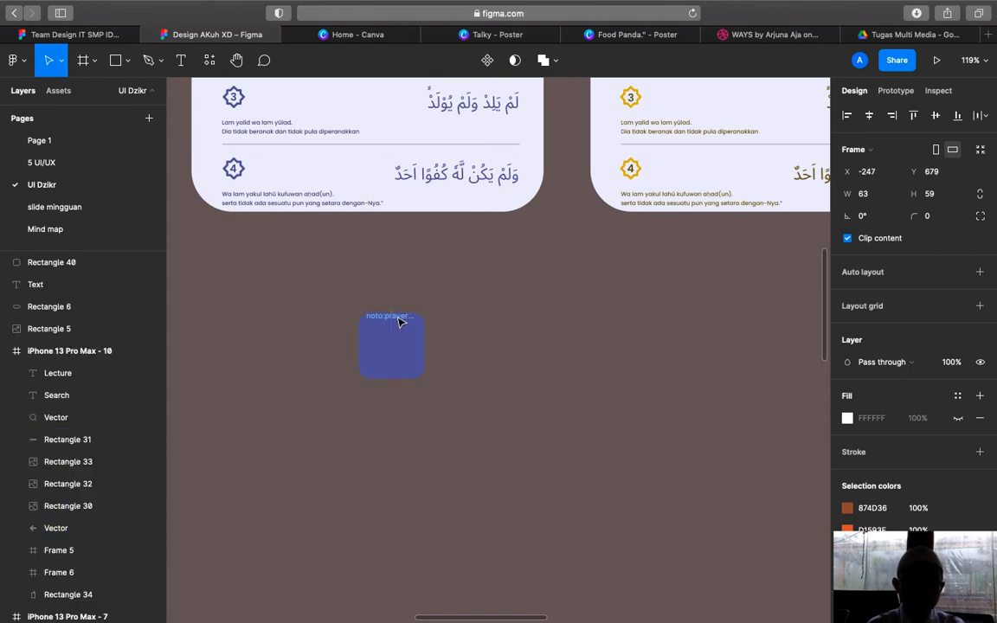
pyautogui.rightClick(399, 321)
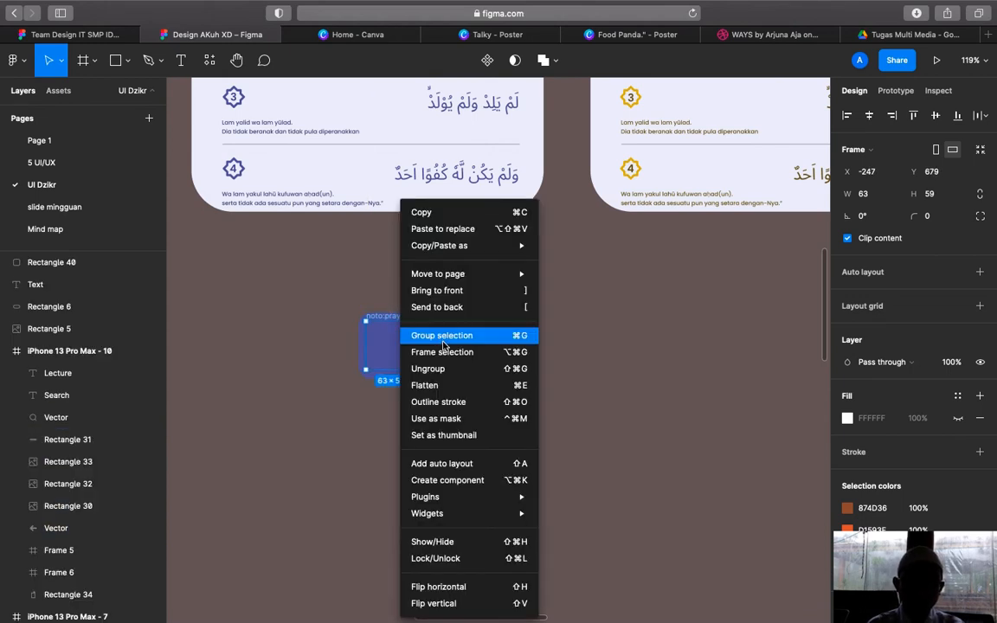
pyautogui.click(446, 294)
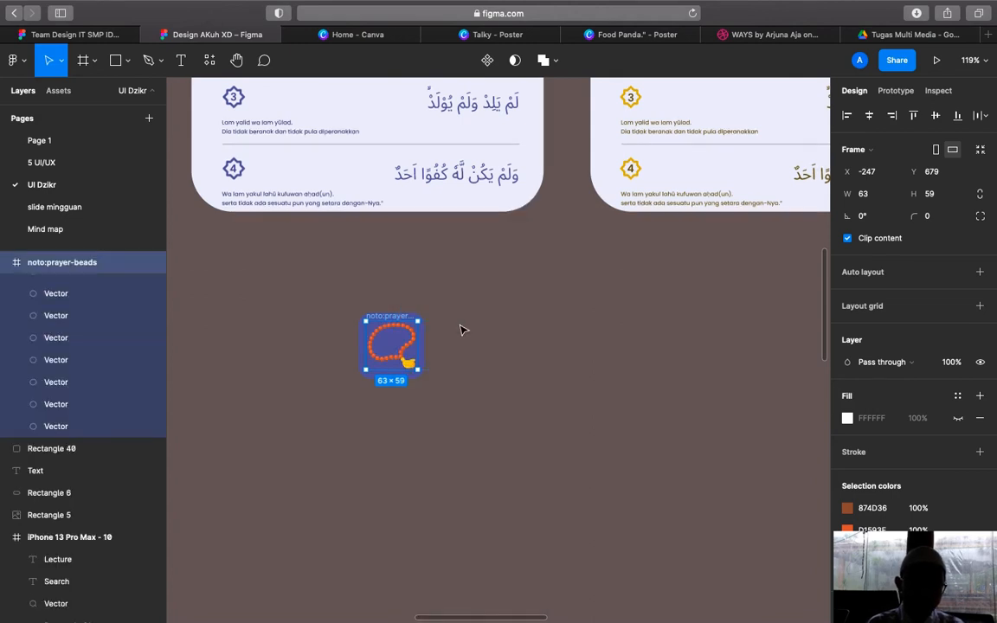
pyautogui.moveTo(416, 371)
pyautogui.mouseDown()
pyautogui.moveTo(397, 356)
pyautogui.moveTo(401, 346)
pyautogui.moveTo(403, 359)
pyautogui.mouseUp()
pyautogui.hotkey('shift', 'Up')
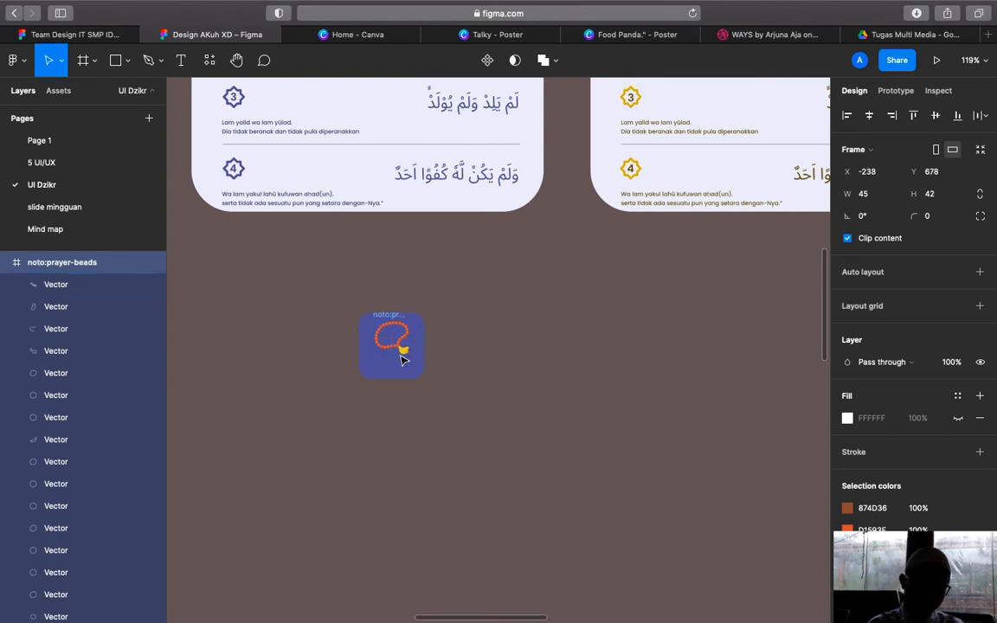
# Add a 'Dzikr' text label, move it to the bottom of the prayer-beads tile, and select both
pyautogui.click(510, 396)
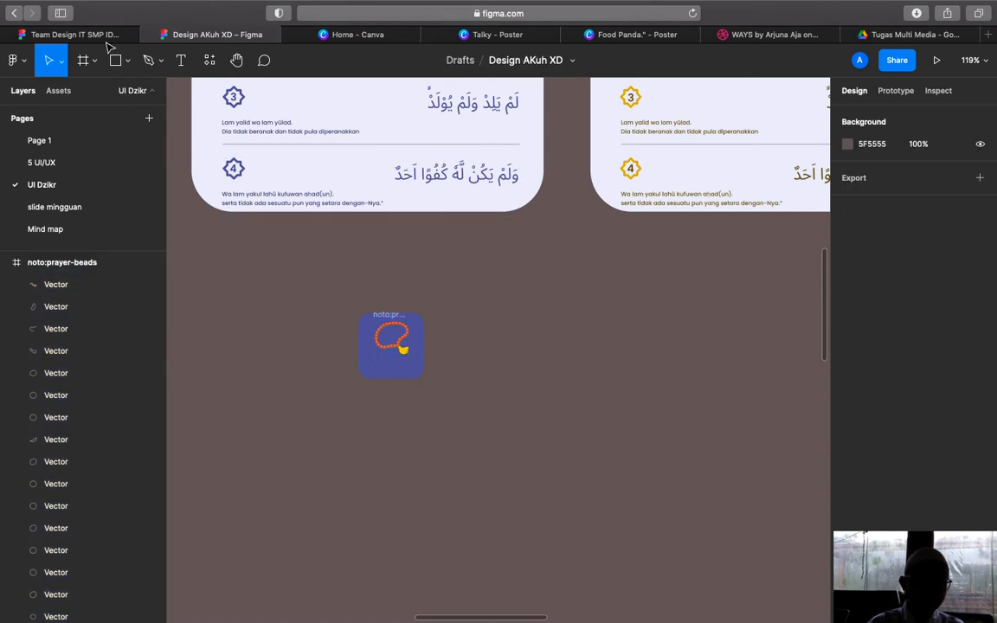
pyautogui.click(178, 62)
pyautogui.click(259, 329)
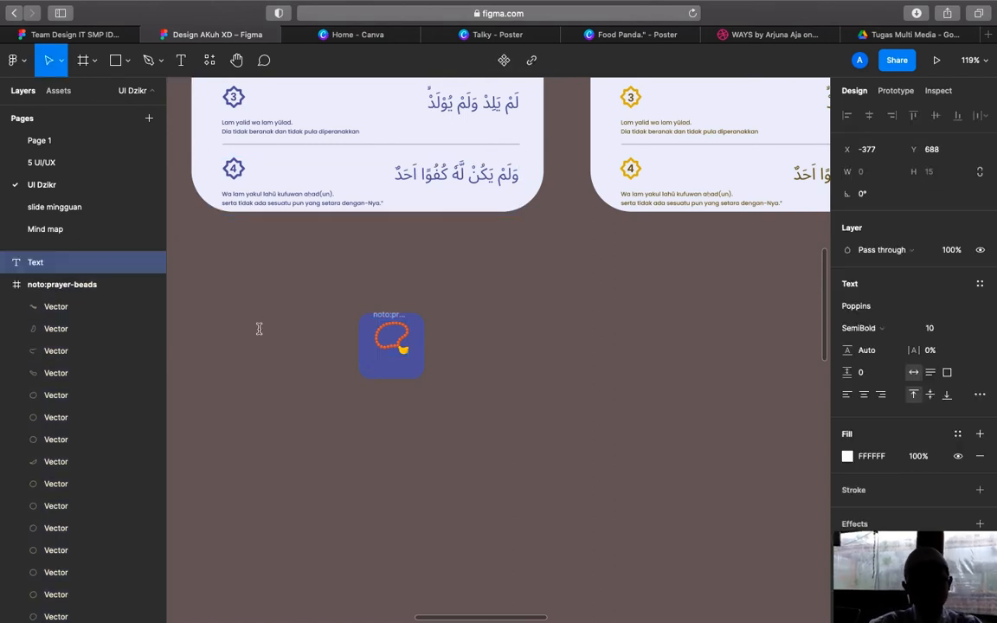
pyautogui.write('Dz')
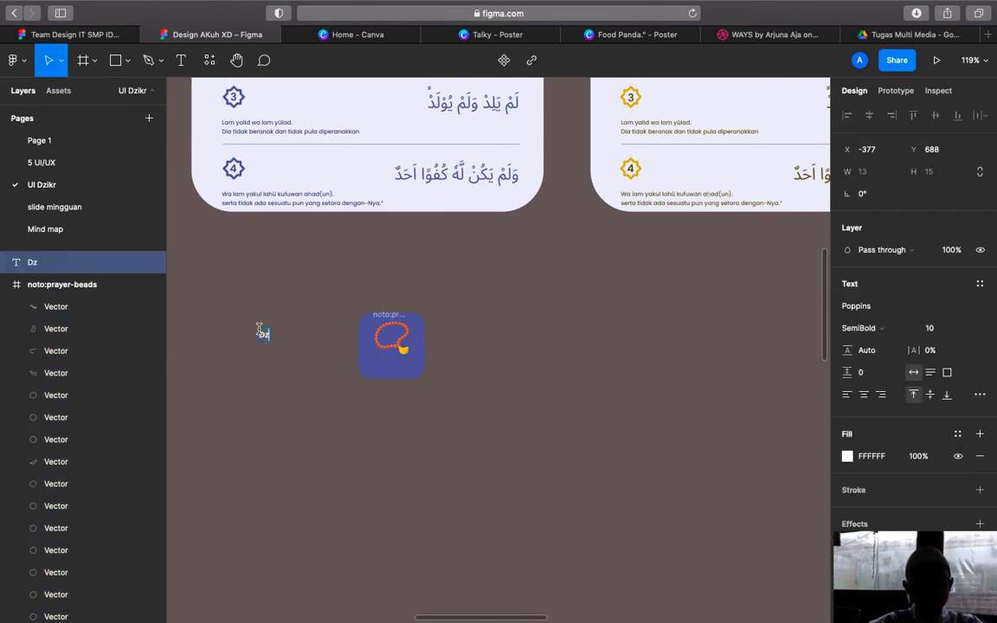
pyautogui.write('ikr')
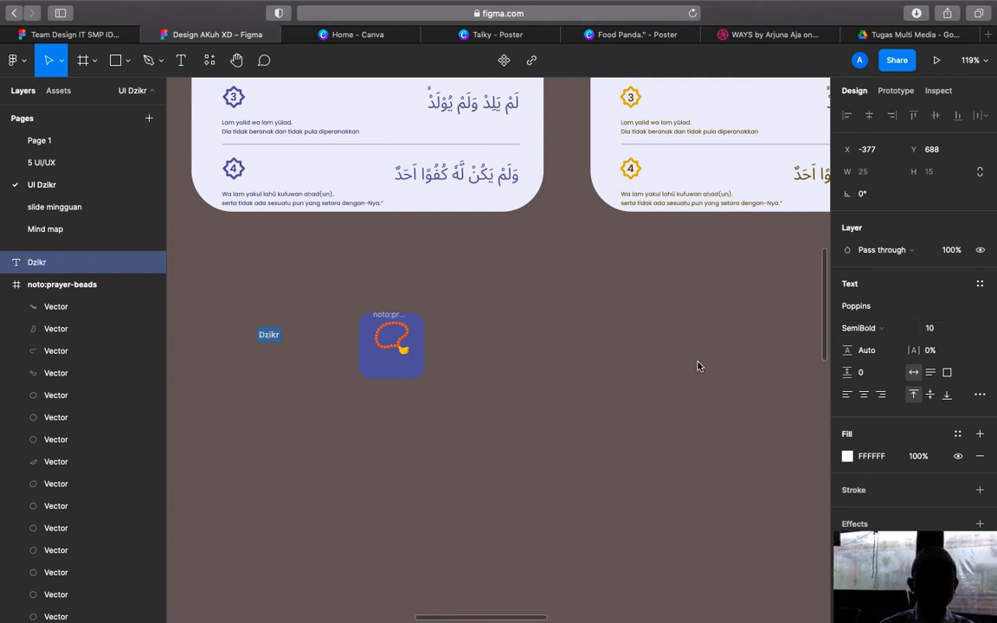
pyautogui.press('Escape')
pyautogui.moveTo(268, 338); pyautogui.dragTo(391, 373)
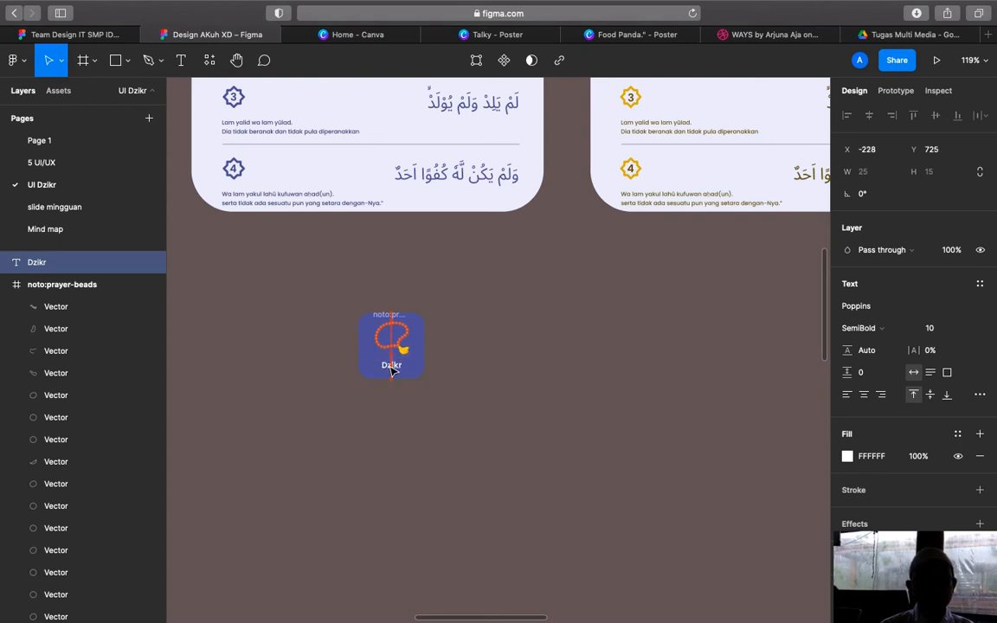
pyautogui.moveTo(333, 280); pyautogui.dragTo(370, 366)
pyautogui.moveTo(462, 410); pyautogui.dragTo(461, 410)
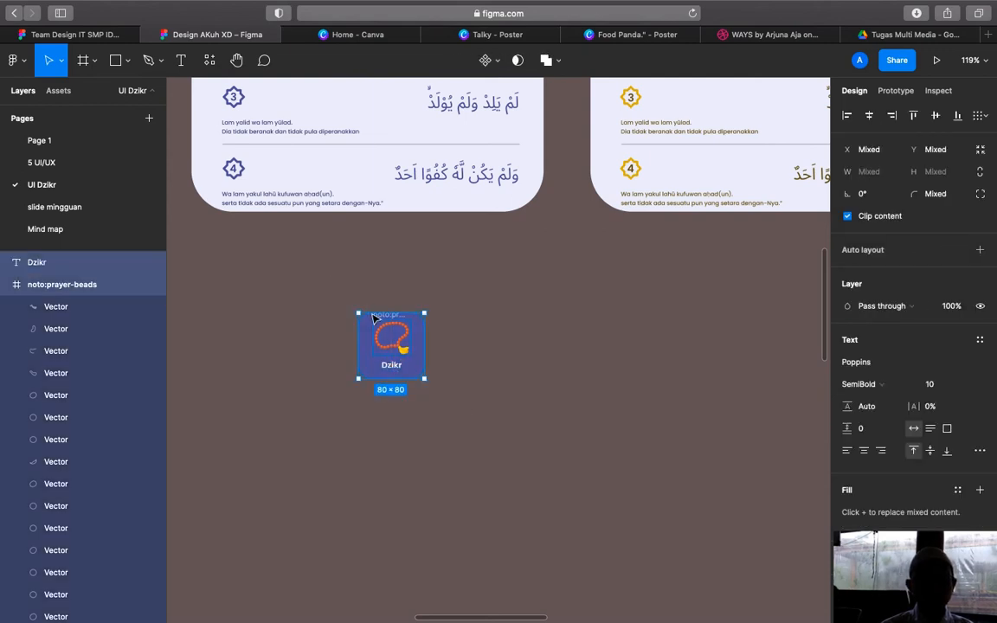
# Group the Dzikr label and its tile into Group 17
pyautogui.rightClick(377, 350)
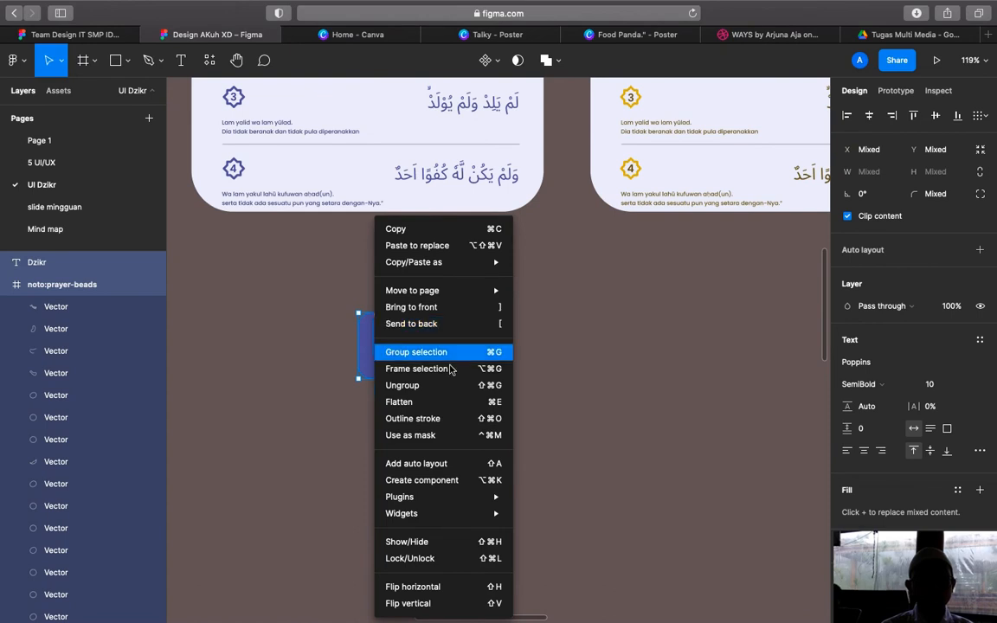
pyautogui.click(485, 358)
pyautogui.click(505, 378)
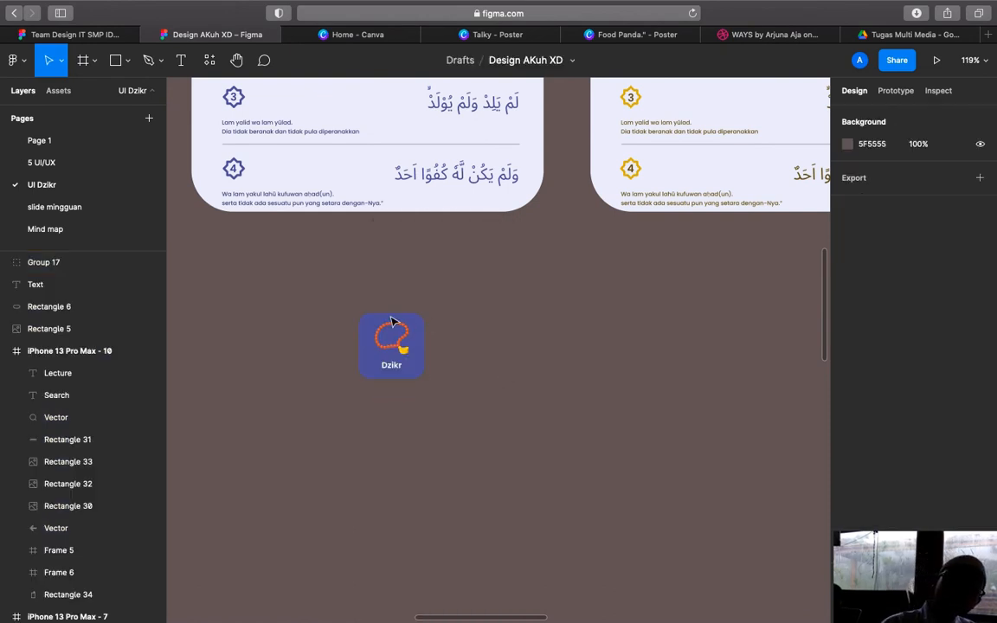
# Duplicate the grouped Dzikr tile as Group 18 and place it beside the original
pyautogui.click(392, 331)
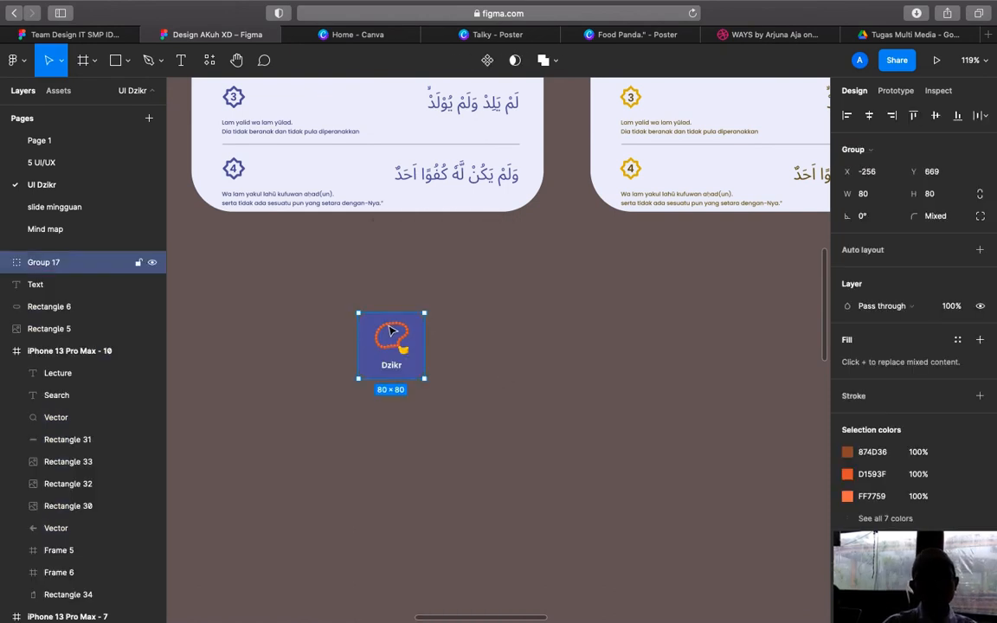
pyautogui.press('super+v')
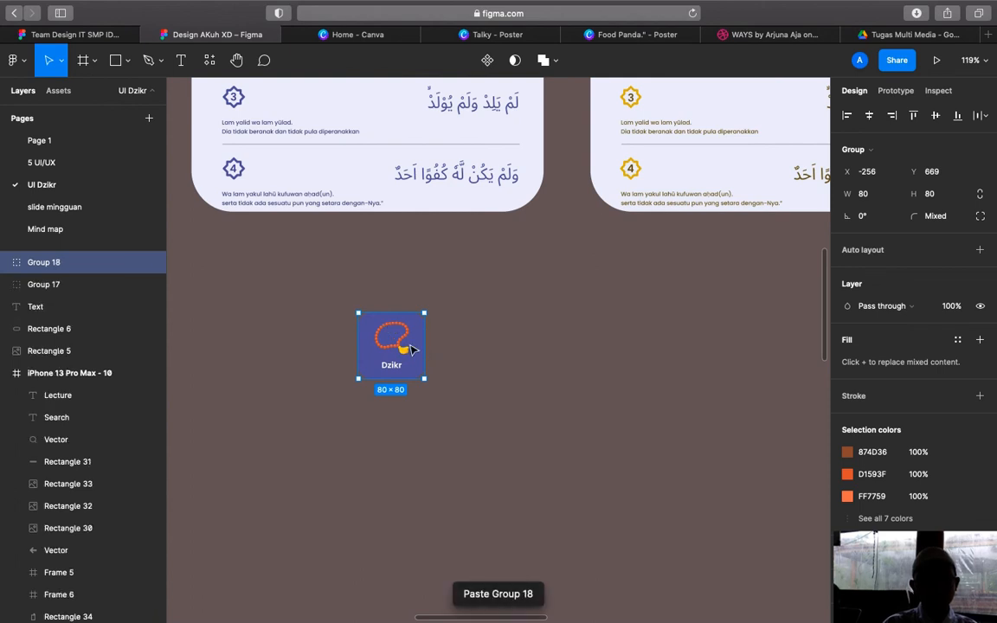
pyautogui.hotkey('shift', 'Right')
pyautogui.hotkey('shift', 'Right')
pyautogui.hotkey('shift', 'Right')
pyautogui.hotkey('shift', 'Right')
pyautogui.hotkey('shift', 'Right')
pyautogui.hotkey('shift', 'Right')
pyautogui.hotkey('shift', 'Right')
pyautogui.hotkey('shift', 'Right')
pyautogui.hotkey('shift', 'Right')
pyautogui.hotkey('shift', 'Right')
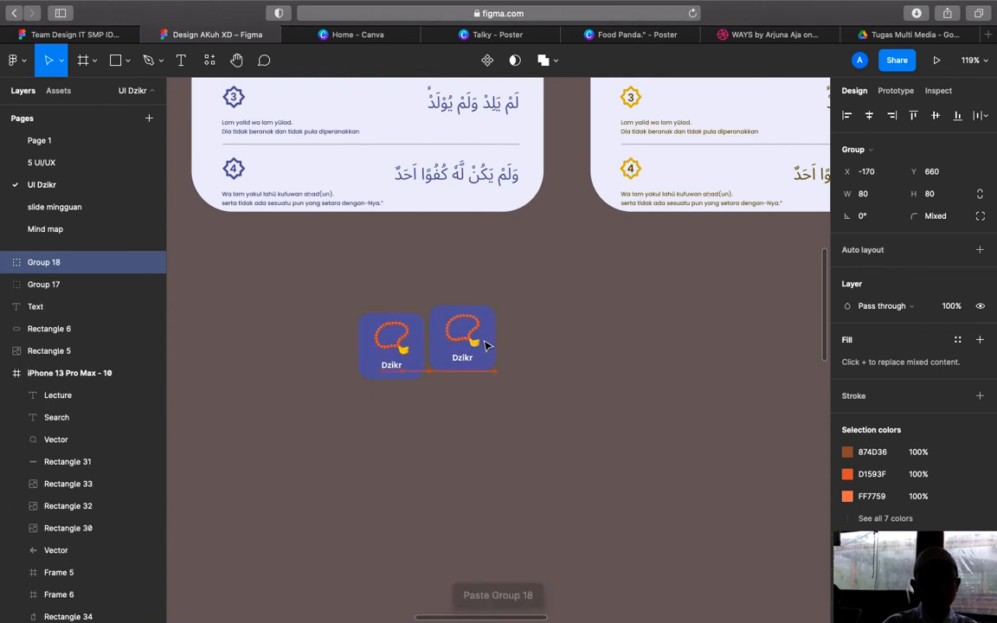
pyautogui.moveTo(495, 351); pyautogui.dragTo(481, 357)
pyautogui.click(512, 354)
pyautogui.click(571, 391)
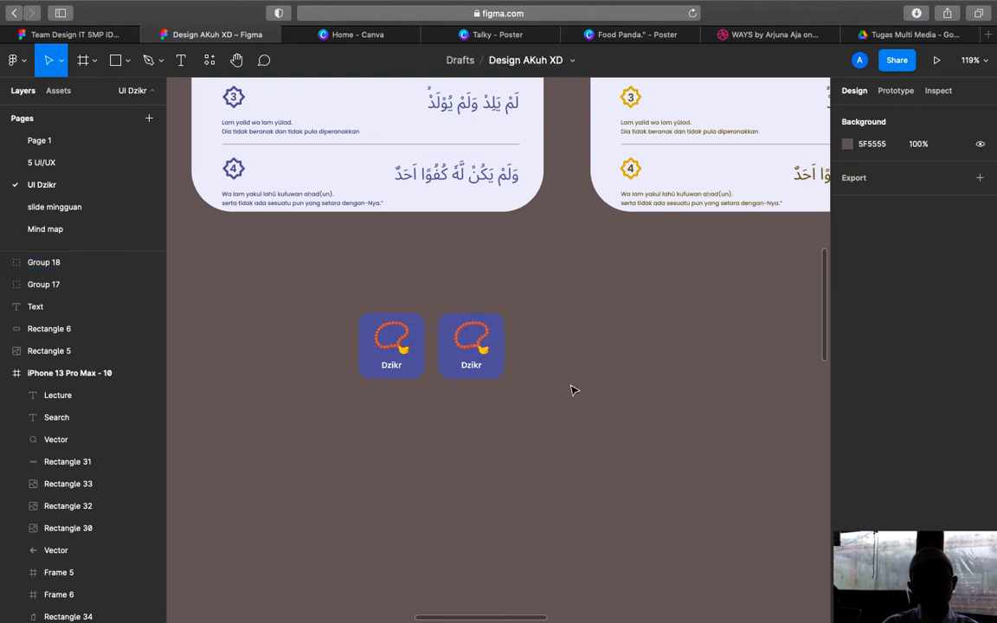
# Search Iconify for a chat icon and import the 16×16 bi:chat-dots-fill bubble
pyautogui.rightClick(574, 389)
pyautogui.moveTo(662, 472)
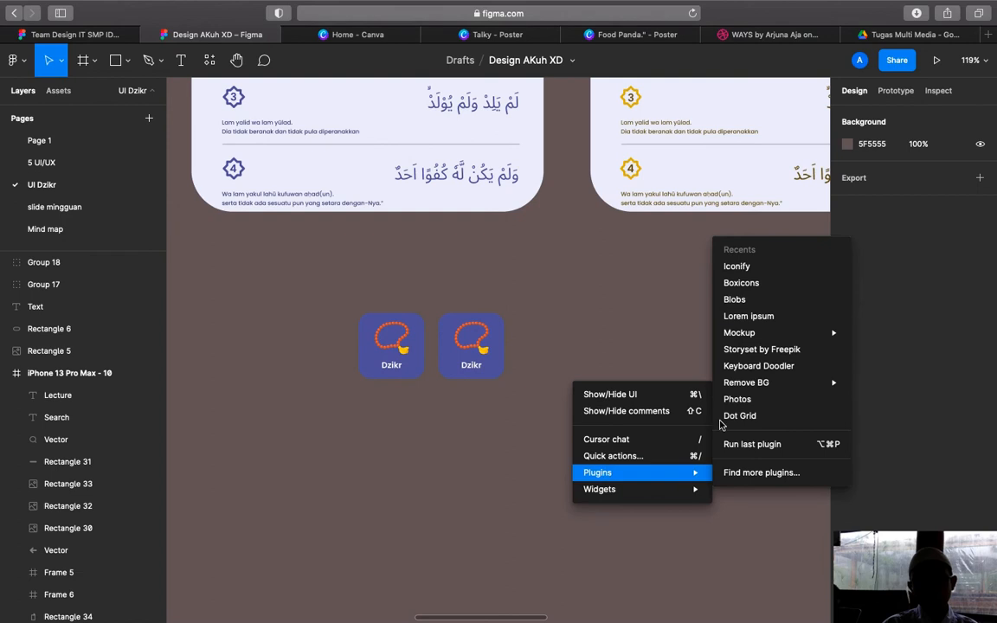
pyautogui.click(736, 267)
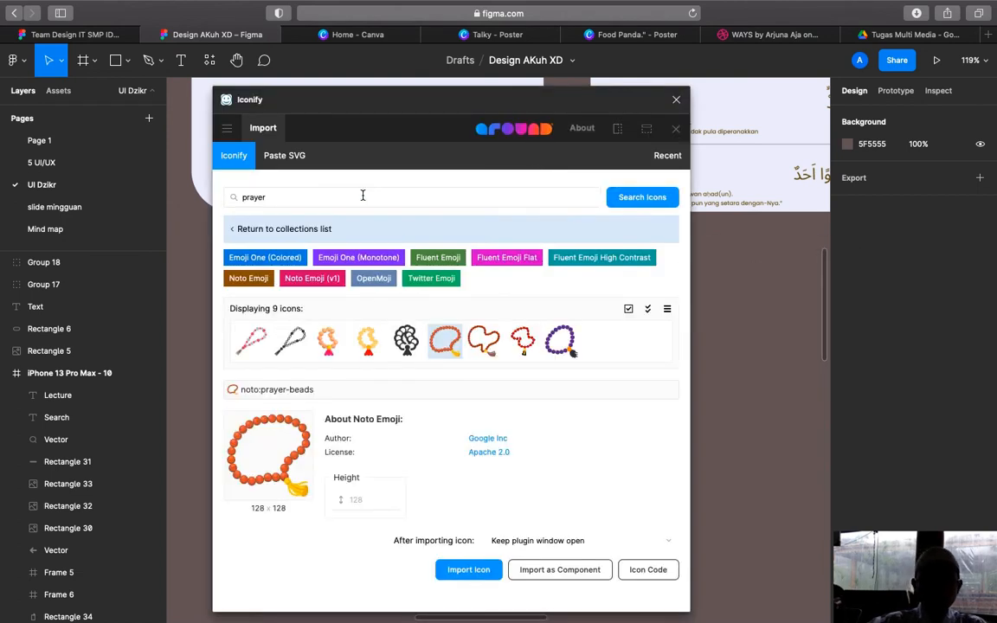
pyautogui.press('BackSpace')
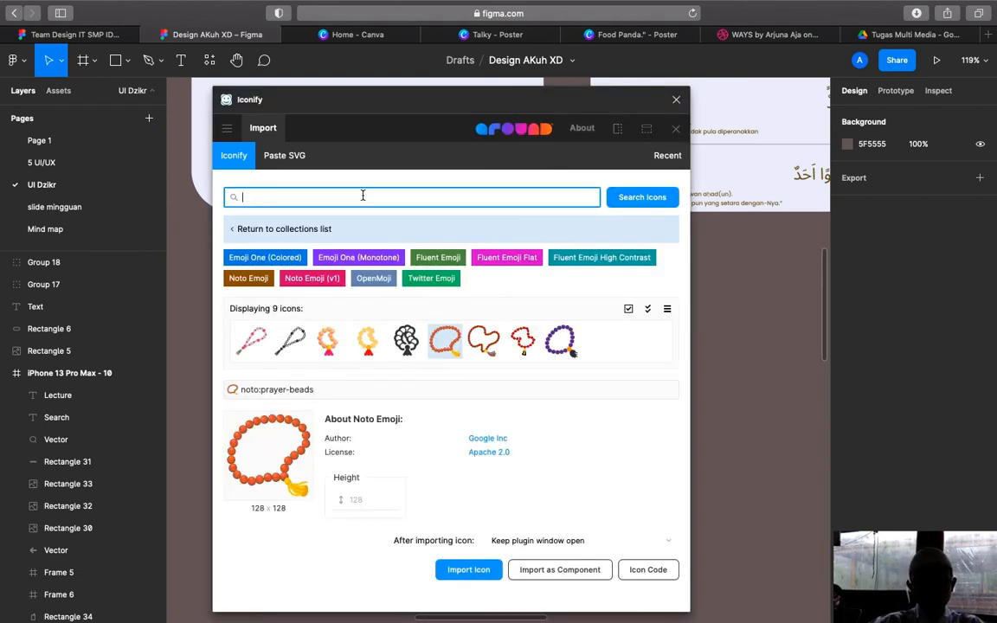
pyautogui.write('ra')
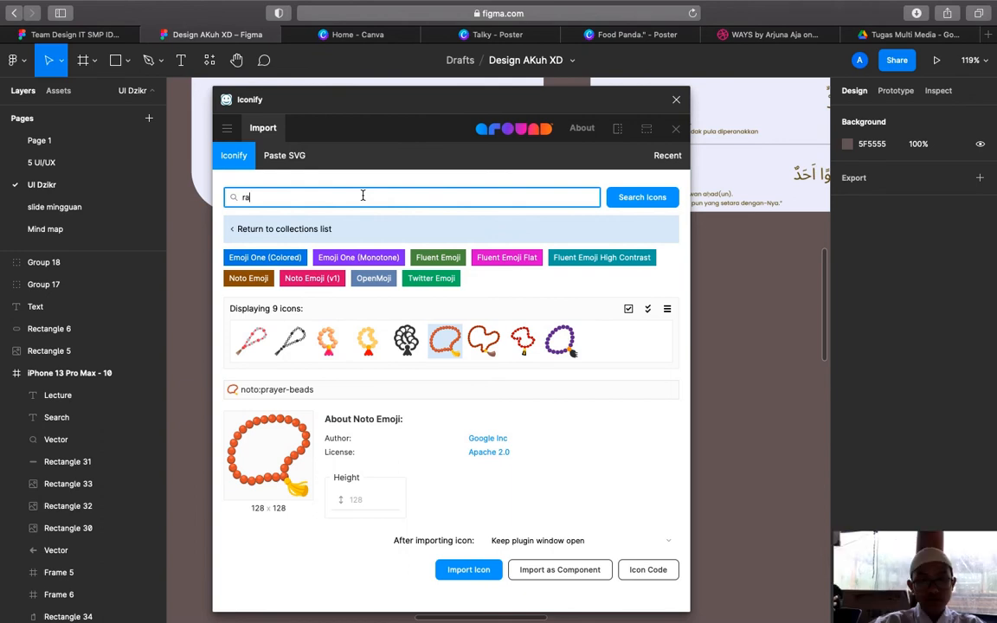
pyautogui.write('ise hand')
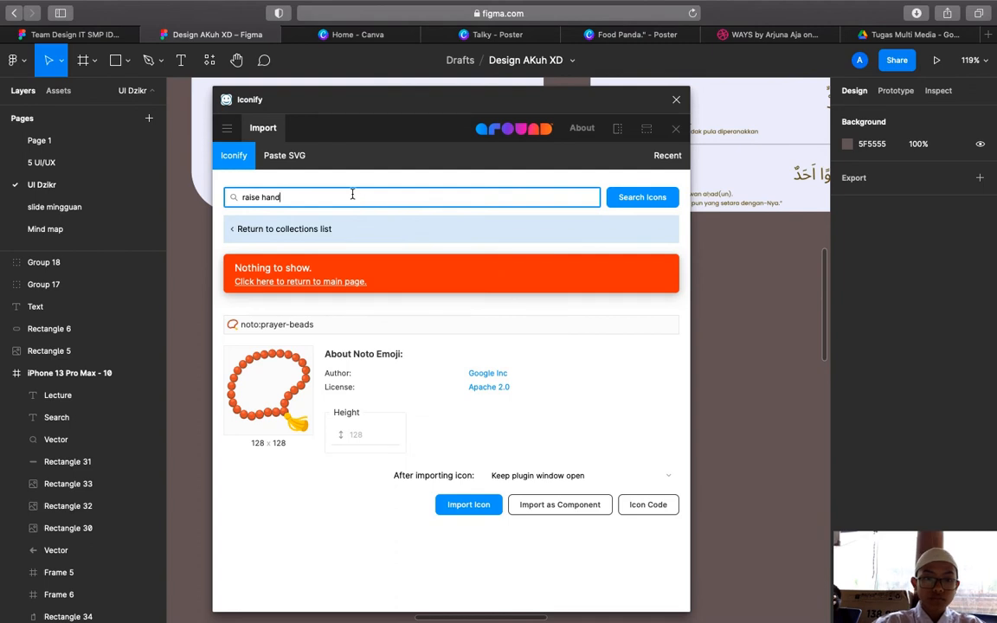
pyautogui.tripleClick(352, 197)
pyautogui.press('BackSpace')
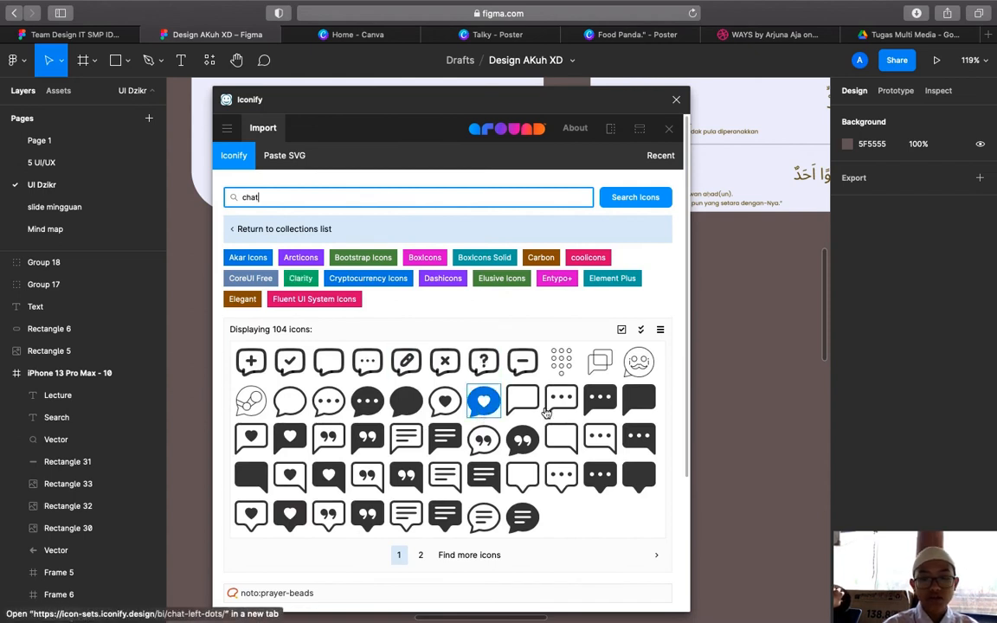
pyautogui.click(365, 402)
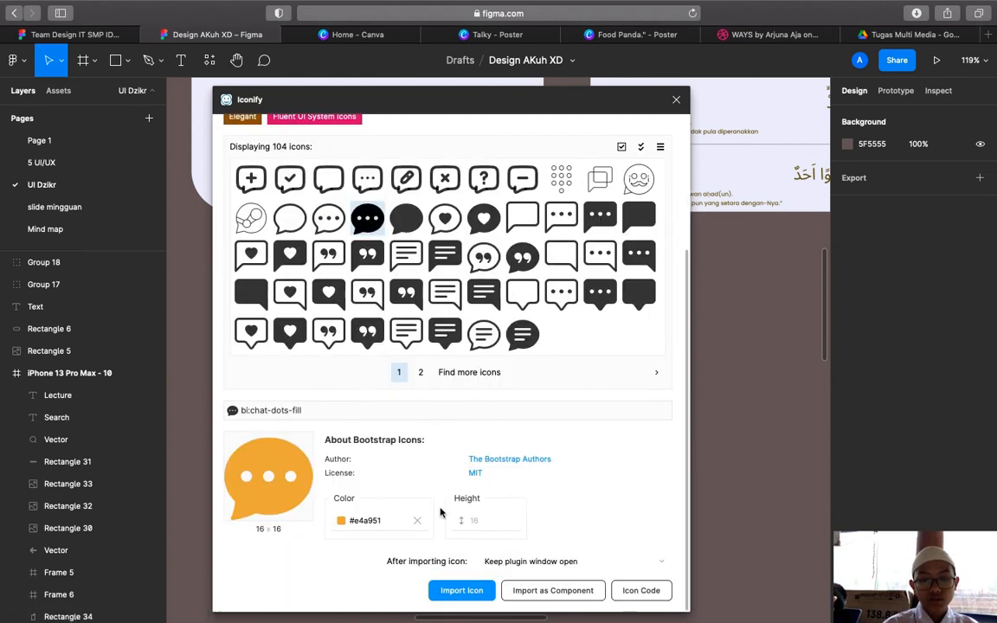
pyautogui.click(460, 591)
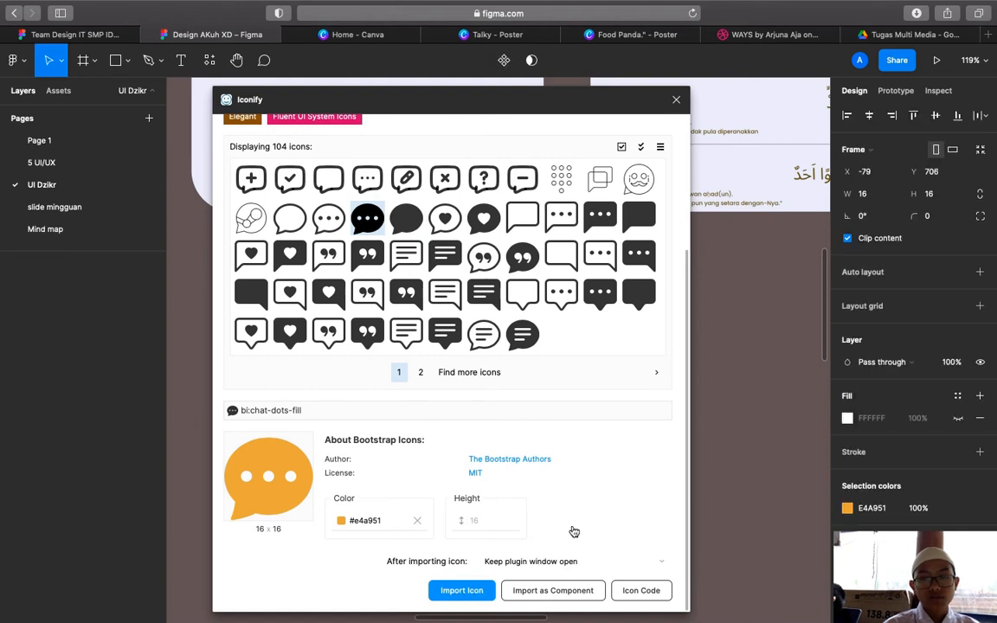
pyautogui.click(677, 100)
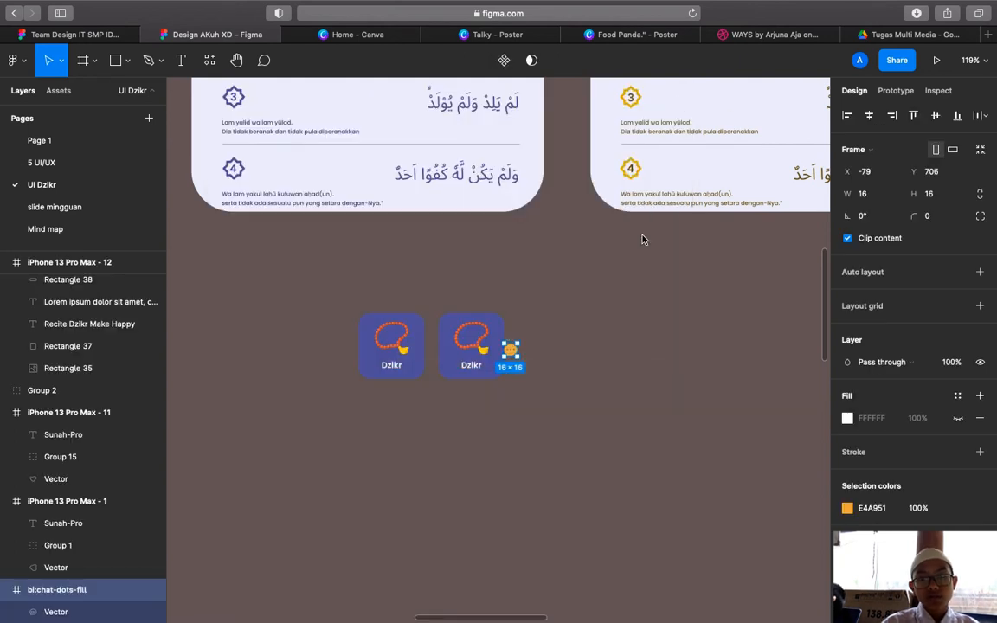
# Enlarge the chat icon to 30×30 and move it into the second tile, shifting the beads out
pyautogui.scroll(5, 534, 355)
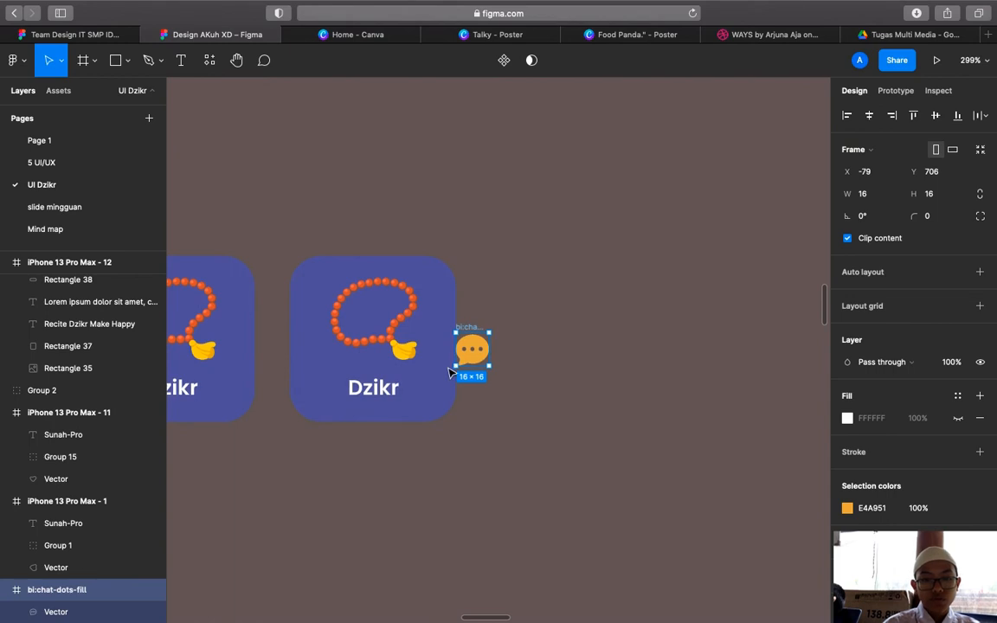
pyautogui.moveTo(452, 369); pyautogui.dragTo(392, 341)
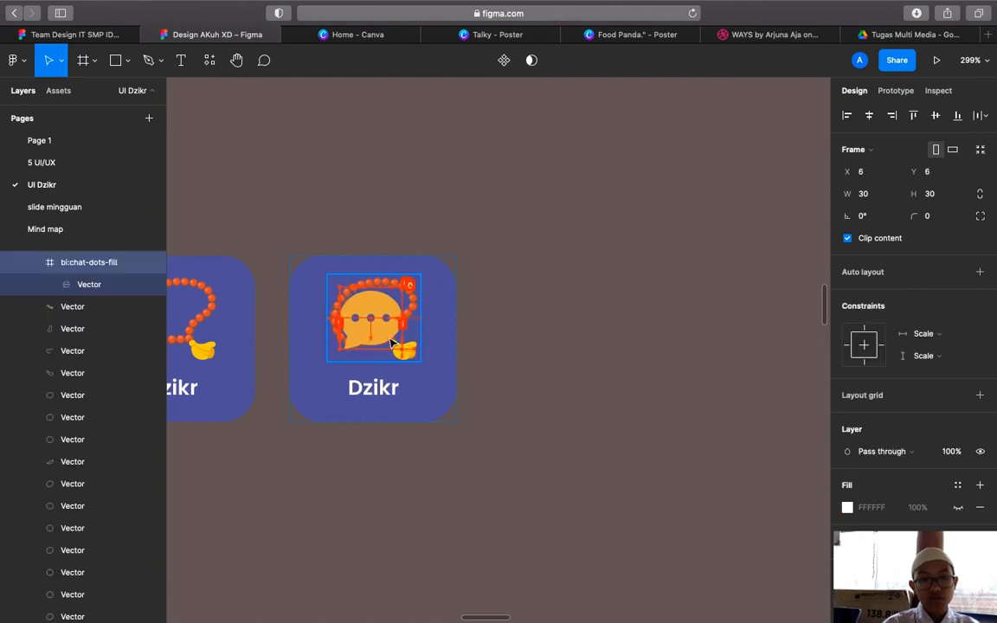
pyautogui.click(351, 275)
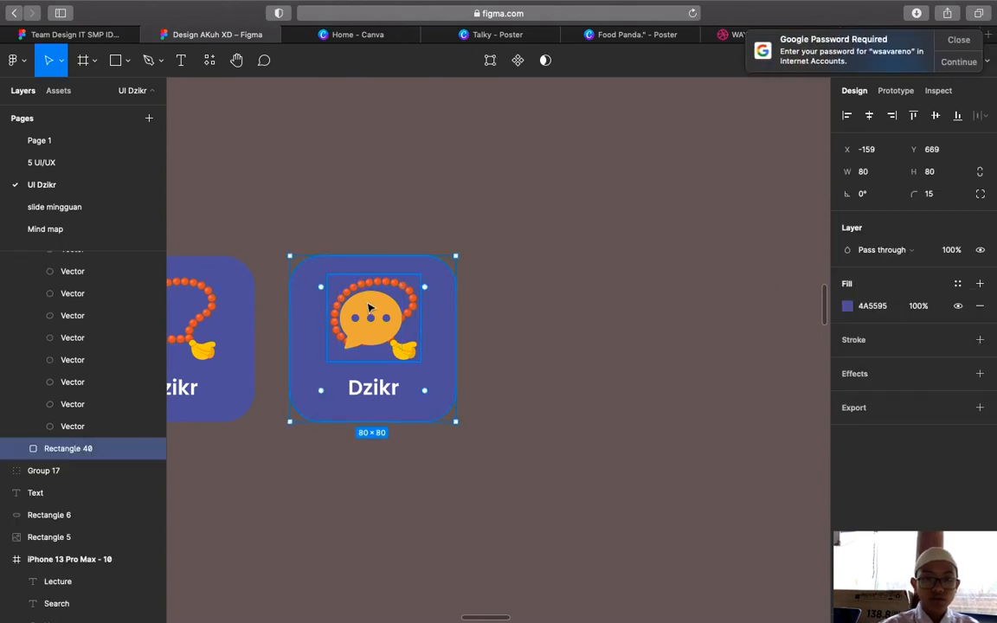
pyautogui.click(369, 307)
pyautogui.moveTo(368, 307); pyautogui.dragTo(457, 348)
pyautogui.click(530, 346)
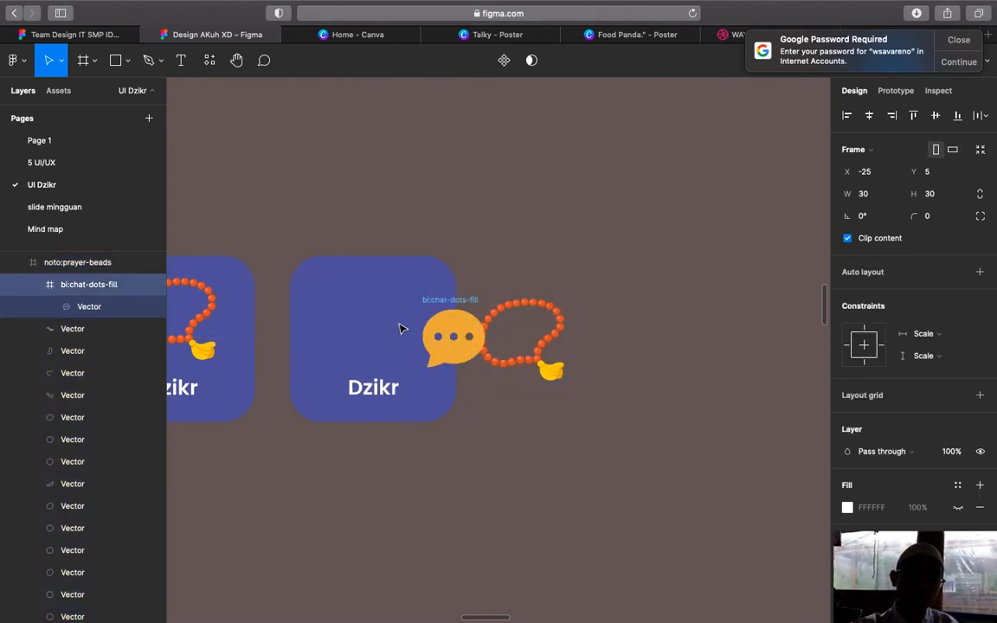
pyautogui.moveTo(400, 328); pyautogui.dragTo(390, 334)
# Delete the prayer beads from the second tile and resize the chat bubble to about 34×30
pyautogui.doubleClick(539, 319)
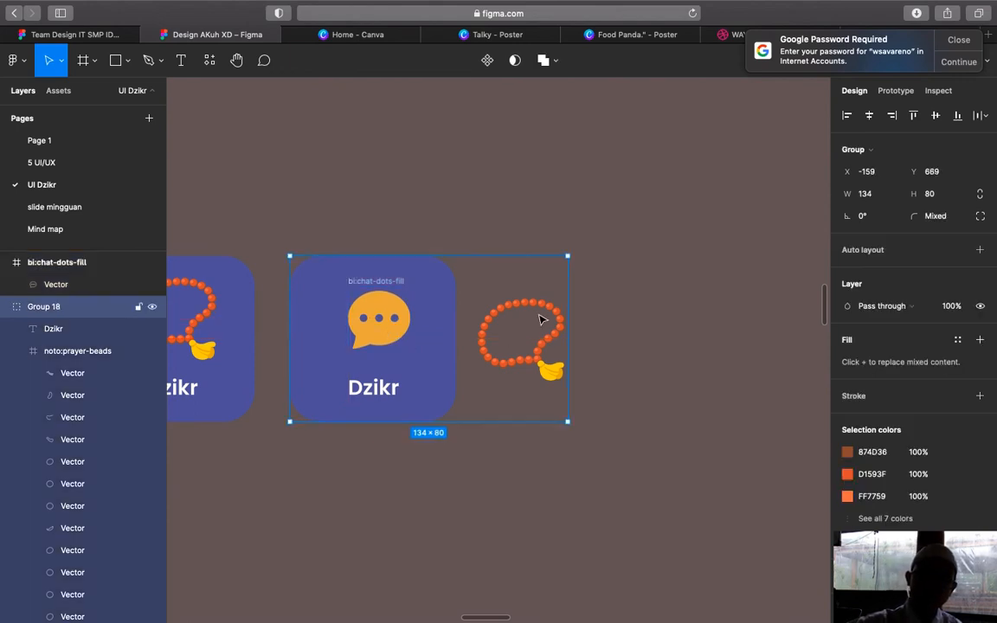
pyautogui.press('Delete')
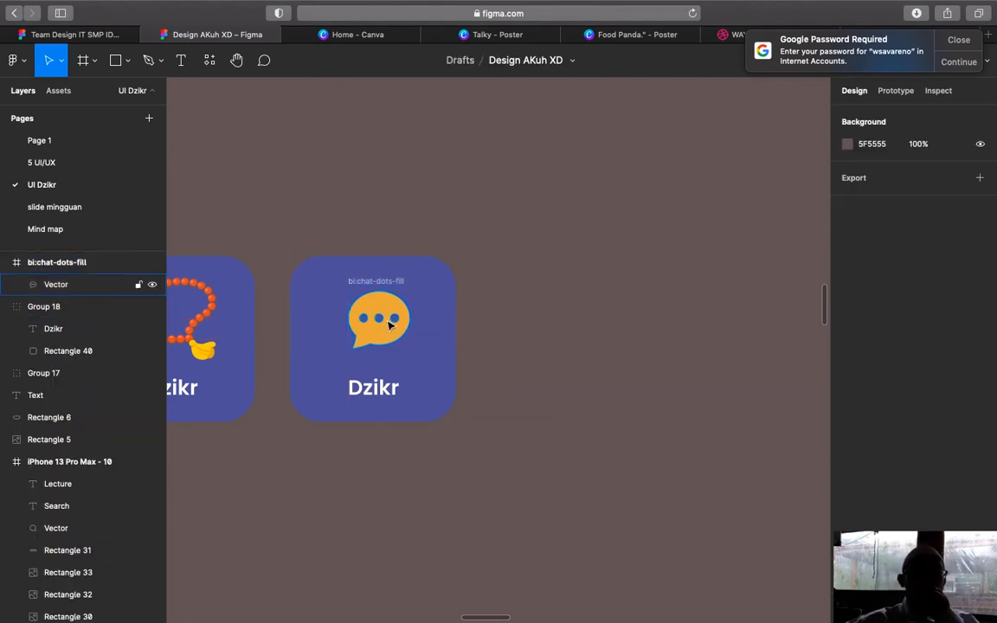
pyautogui.click(363, 317)
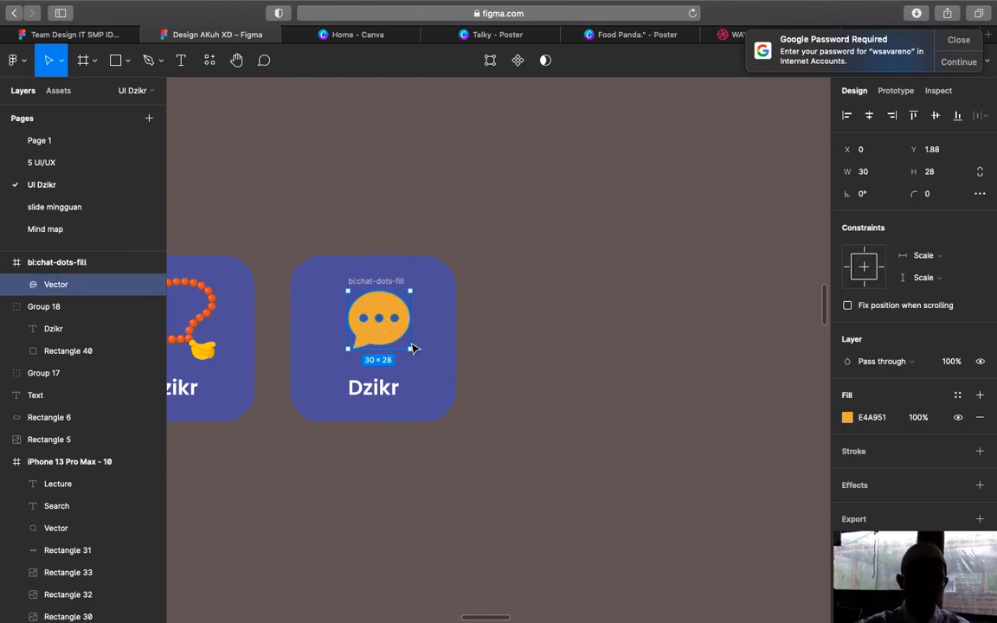
pyautogui.moveTo(411, 349); pyautogui.dragTo(385, 332)
pyautogui.click(385, 278)
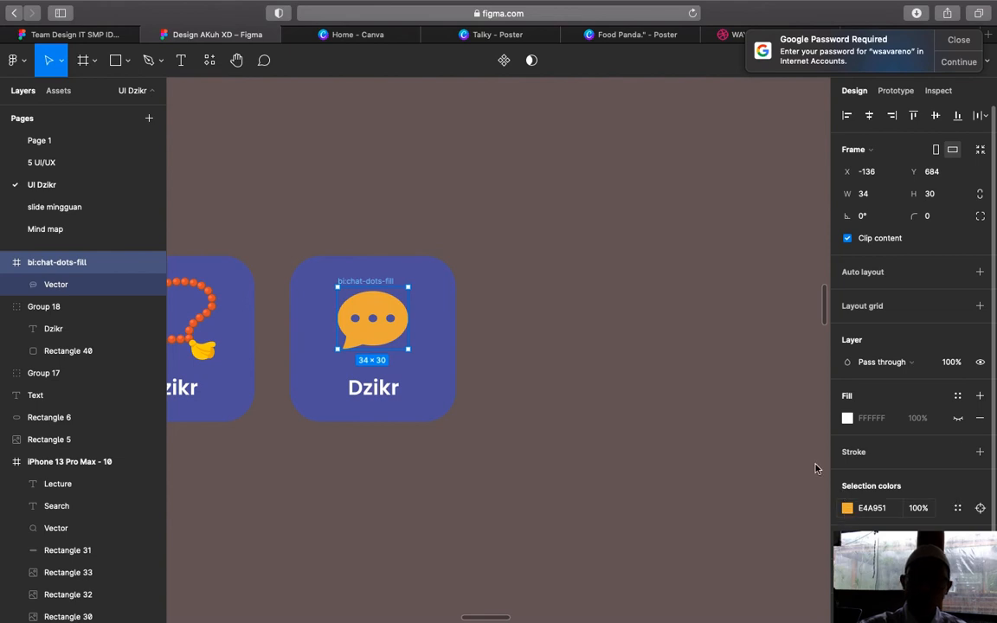
# Turn the chat icon white and enlarge it to 41×39
pyautogui.click(848, 508)
pyautogui.moveTo(745, 405); pyautogui.dragTo(664, 272)
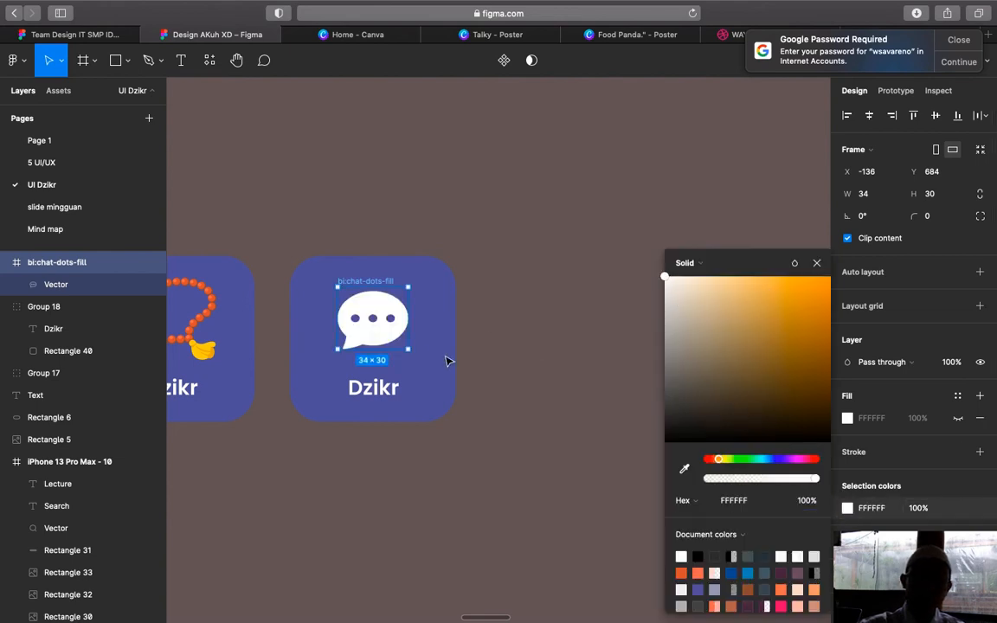
pyautogui.moveTo(408, 349); pyautogui.dragTo(425, 373)
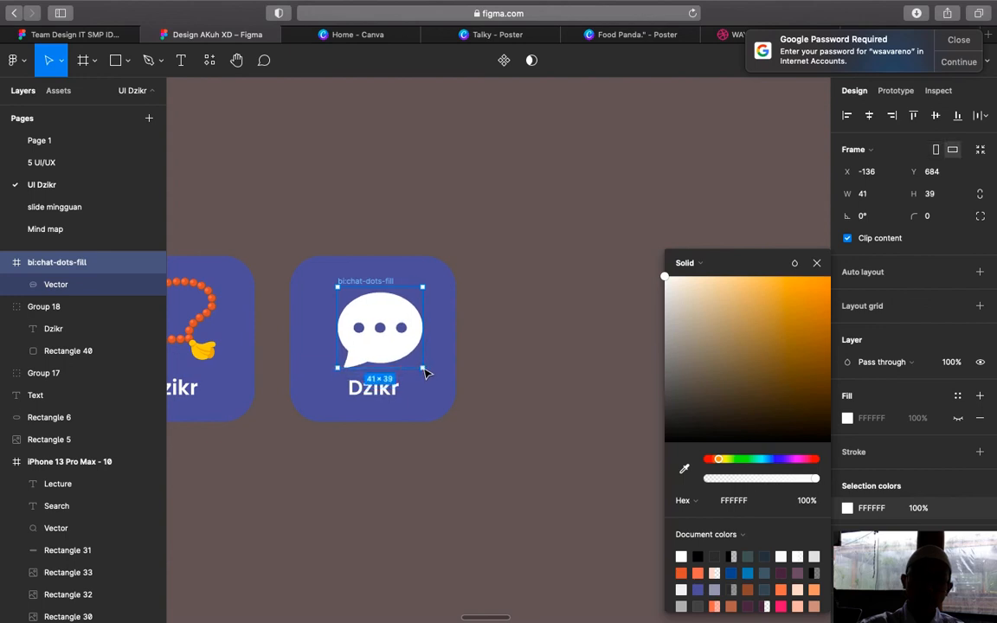
# Set the chat icon's width to 39 and nudge it slightly up within its tile
pyautogui.click(873, 194)
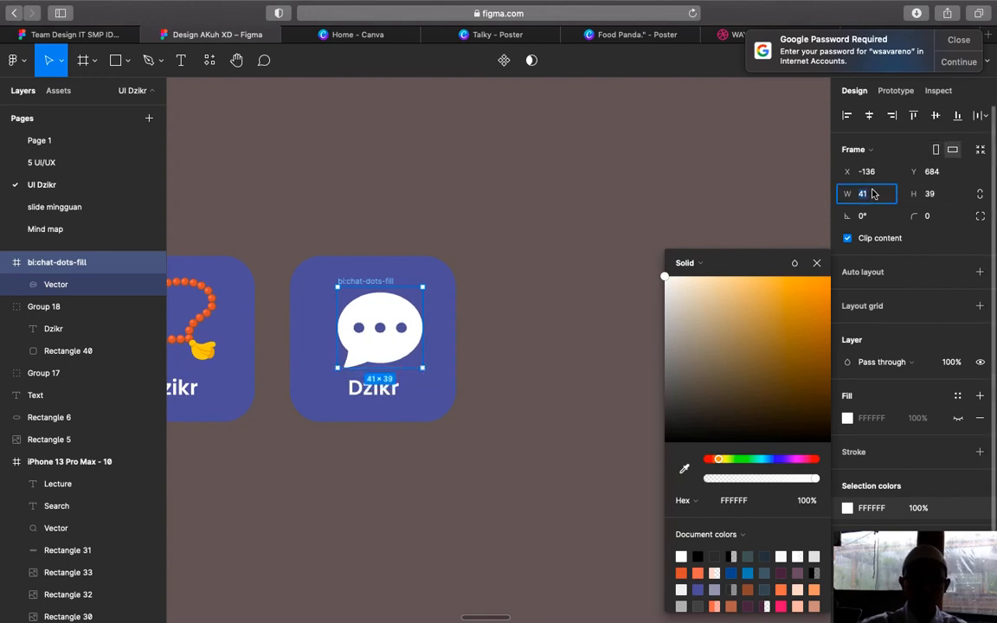
pyautogui.press('Return')
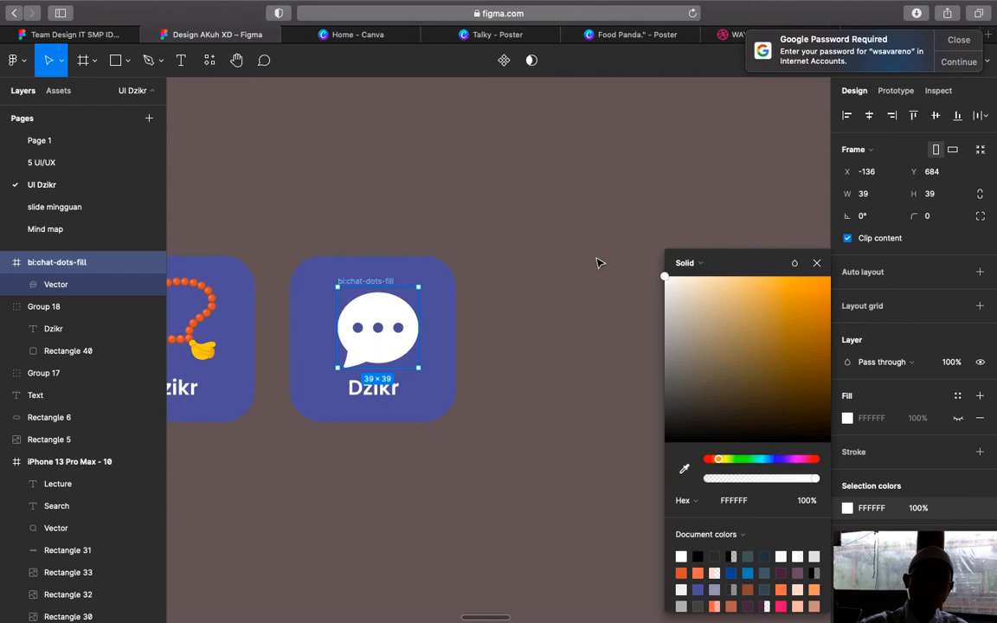
pyautogui.click(598, 262)
pyautogui.moveTo(349, 288); pyautogui.dragTo(340, 283)
pyautogui.click(474, 340)
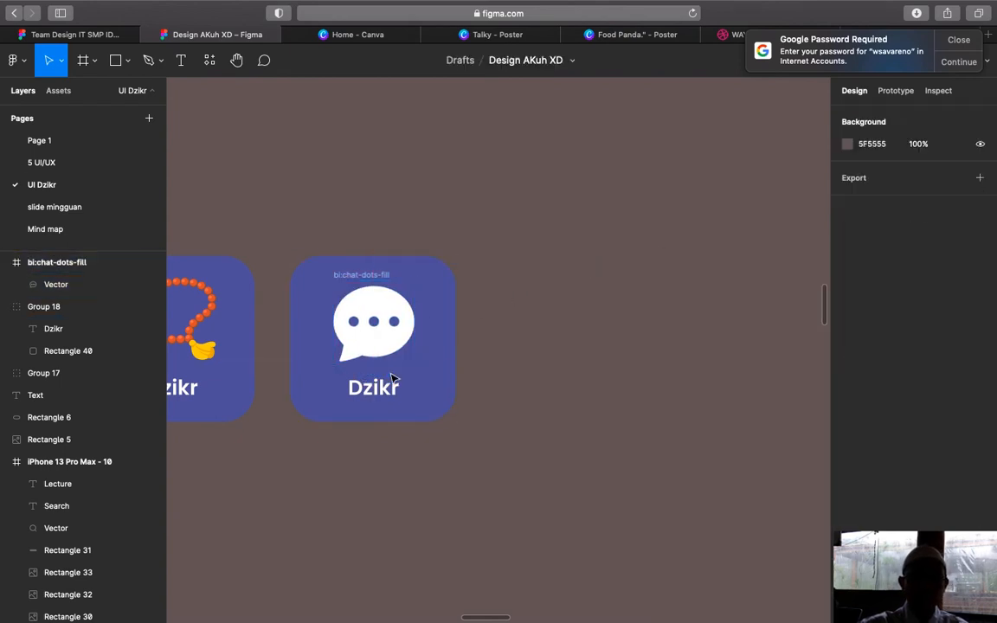
pyautogui.click(390, 389)
# Replace the second tile's Dzikr label with 'Lecture' and centre it under the chat-bubble icon
pyautogui.click(391, 390)
pyautogui.doubleClick(390, 389)
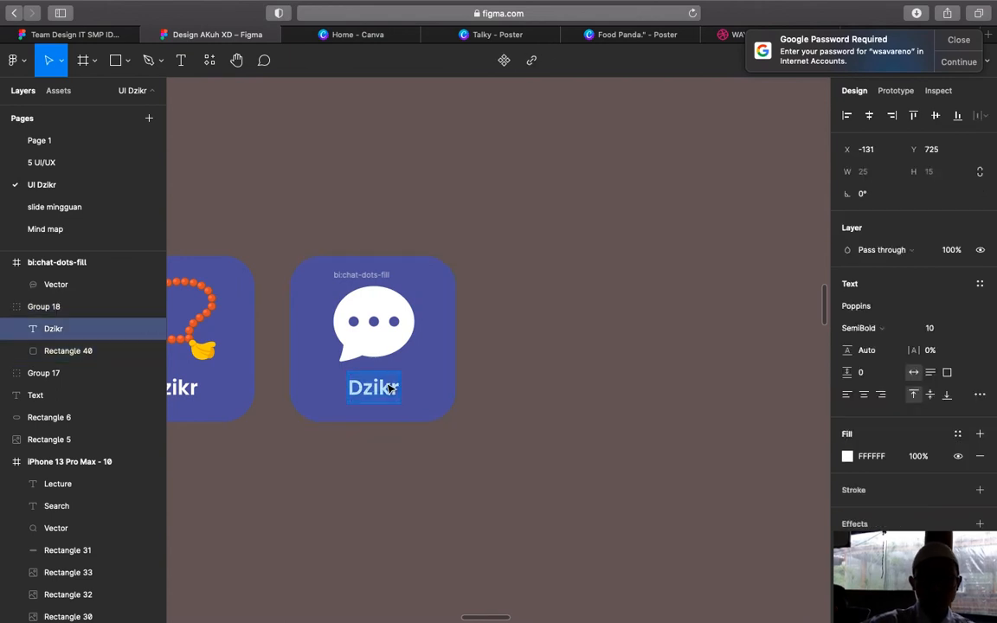
pyautogui.press('BackSpace')
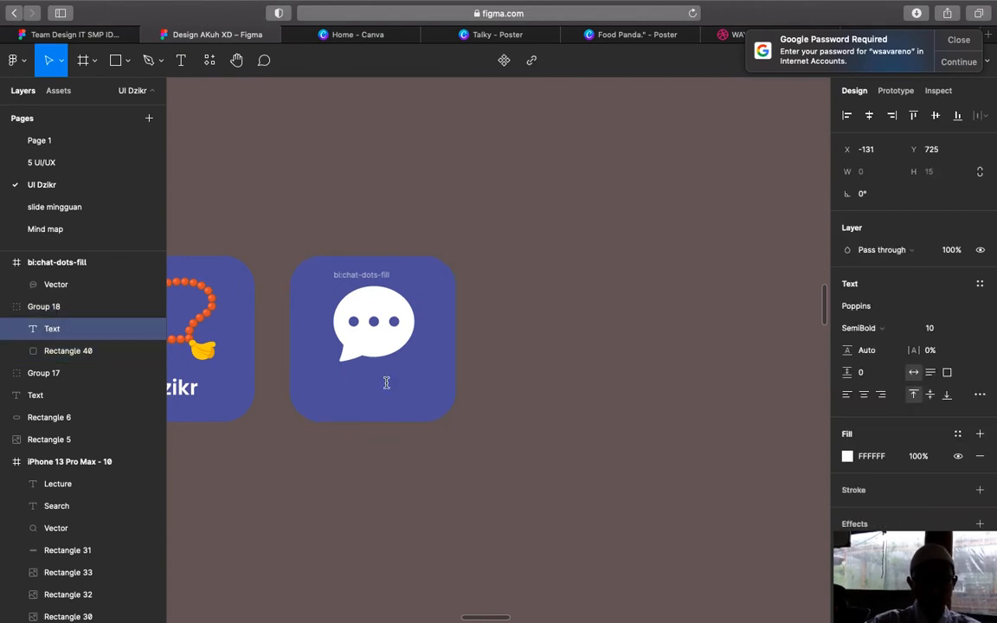
pyautogui.write('Lecture')
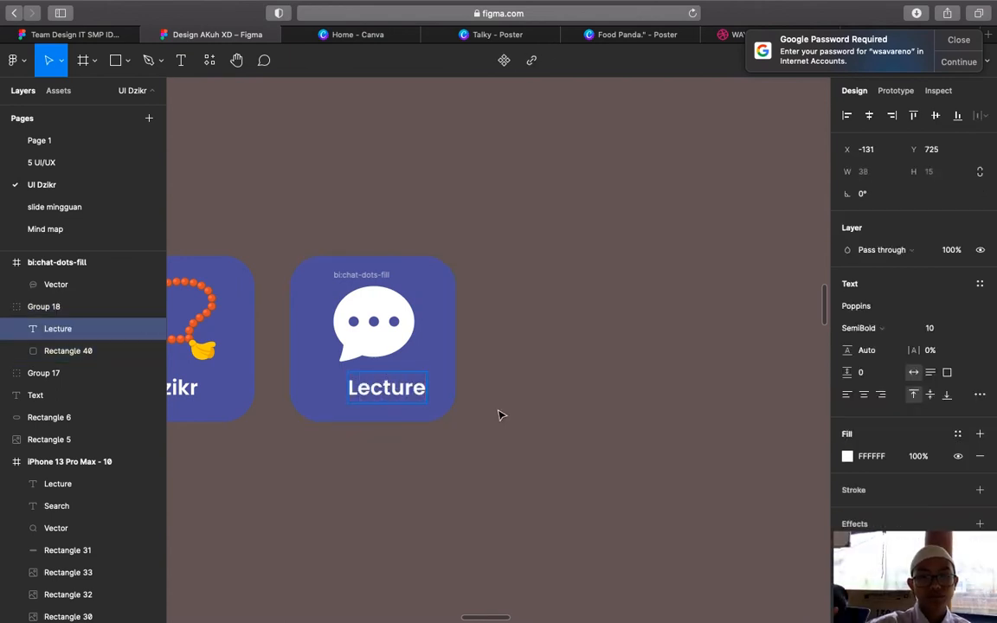
pyautogui.press('Escape')
pyautogui.moveTo(403, 391); pyautogui.dragTo(384, 391)
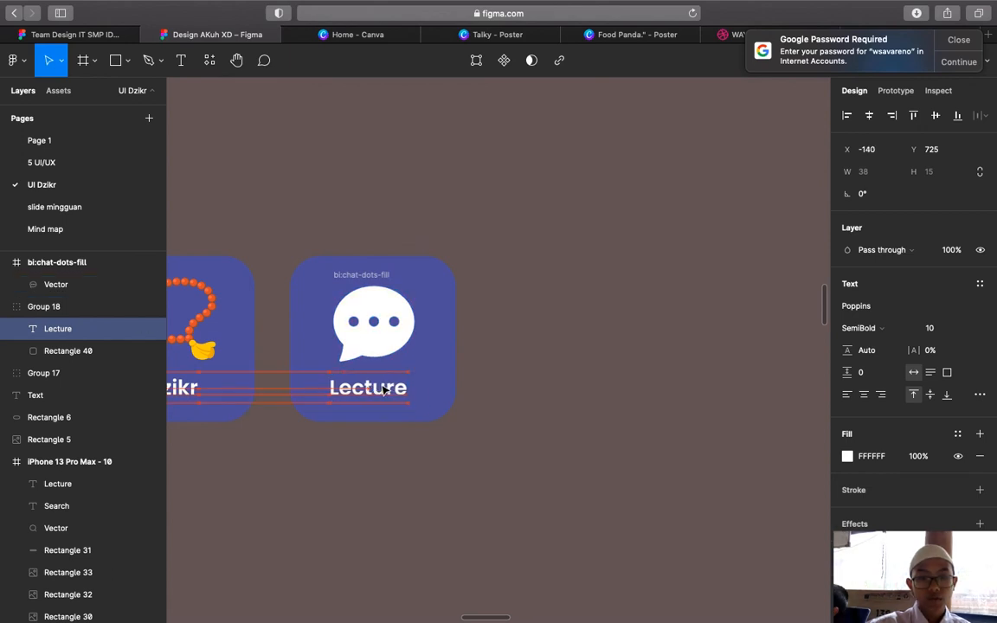
pyautogui.click(496, 416)
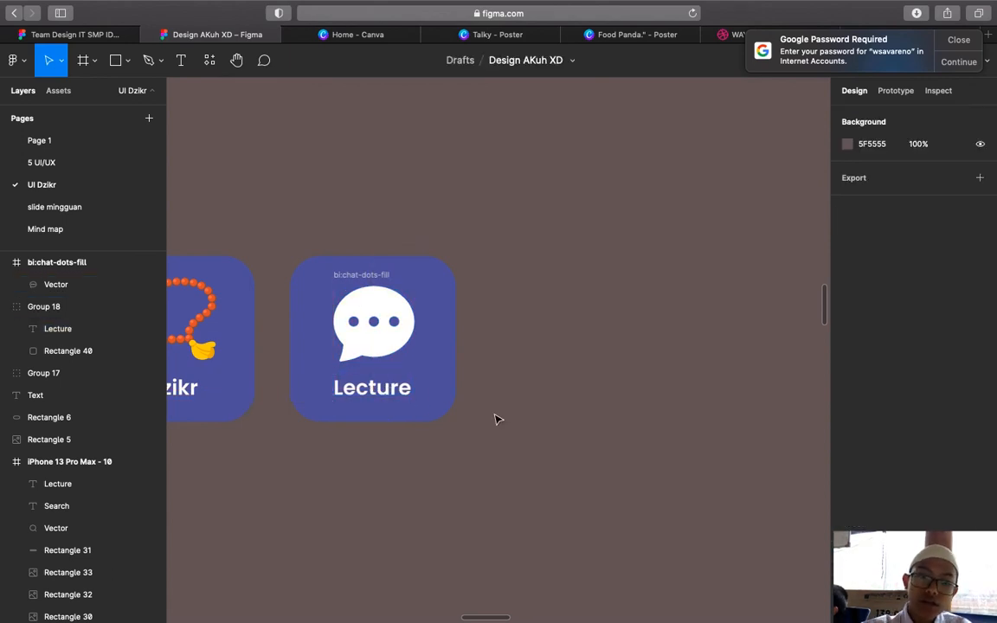
# Look over the tiles on the canvas and dismiss the password notification
pyautogui.scroll(-3, 497, 419)
pyautogui.scroll(-3, 498, 419)
pyautogui.hscroll(-5, 498, 420)
pyautogui.scroll(3, 498, 420)
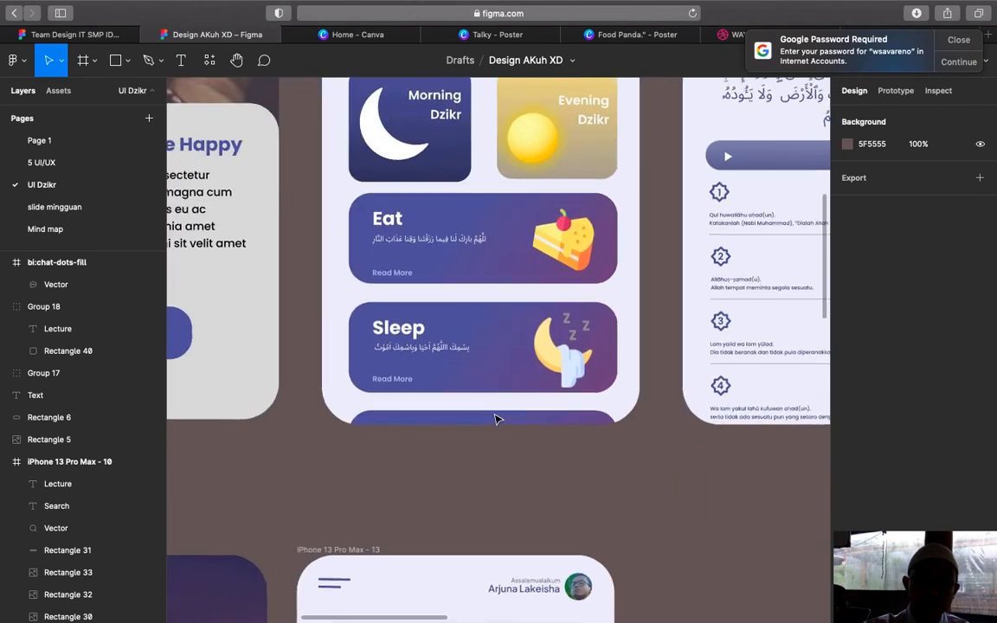
pyautogui.scroll(5, 496, 418)
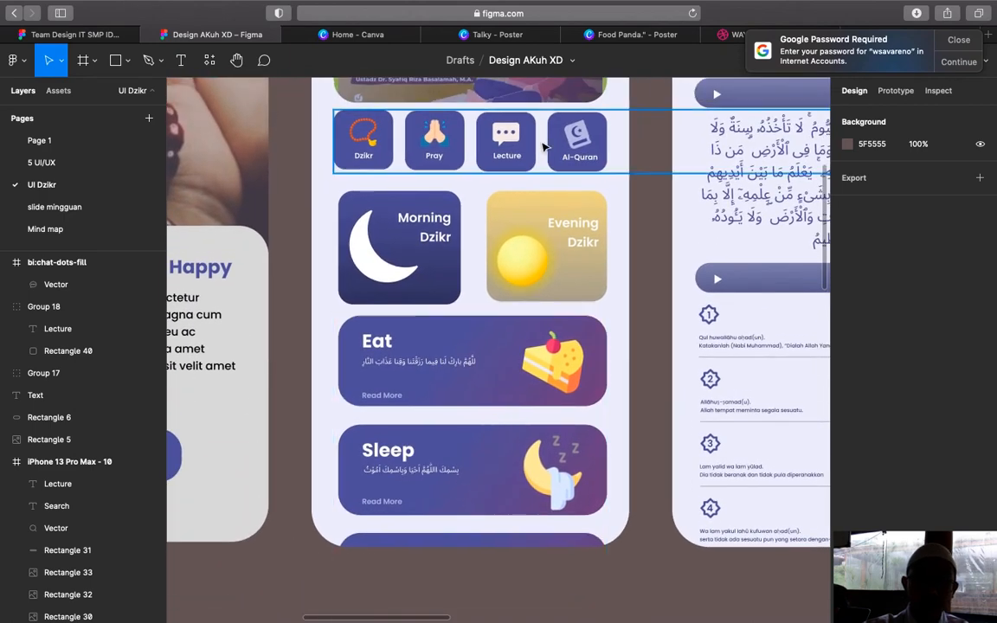
pyautogui.scroll(2, 576, 147)
pyautogui.hscroll(2, 575, 147)
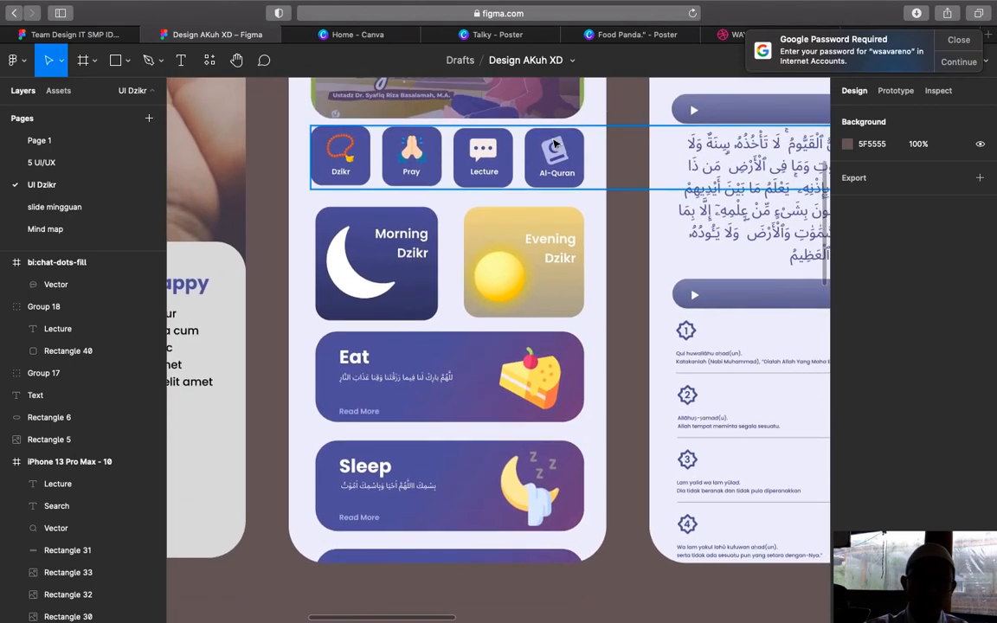
pyautogui.scroll(-5, 423, 213)
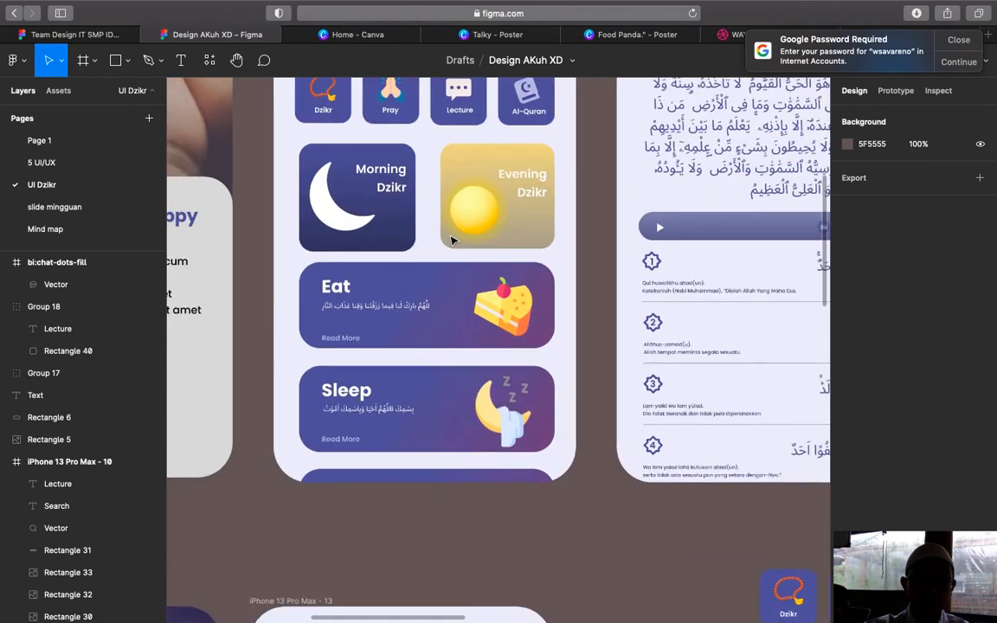
pyautogui.scroll(-3, 451, 241)
pyautogui.hscroll(4, 451, 241)
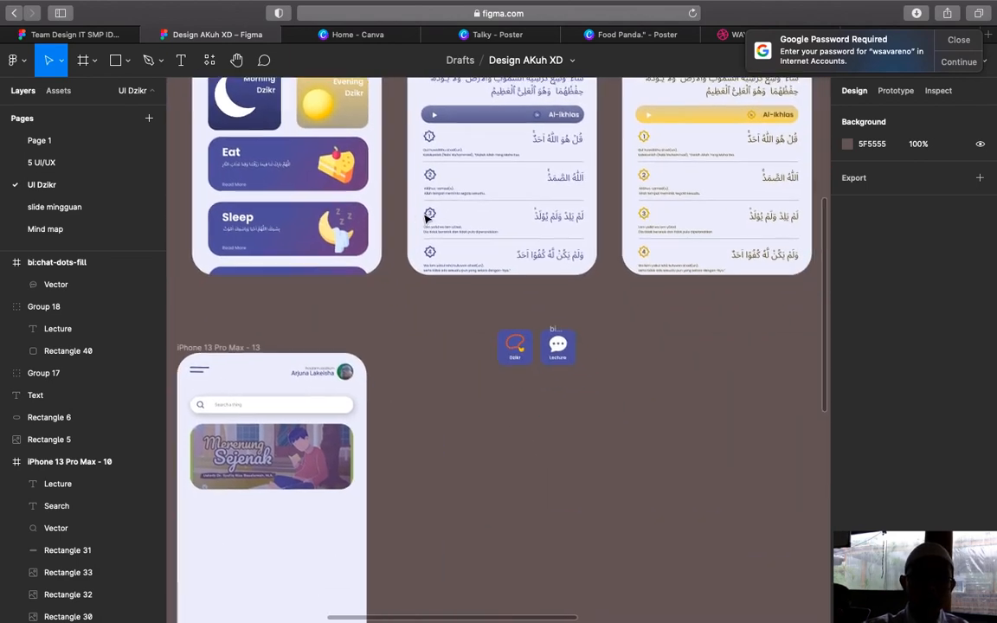
pyautogui.scroll(5, 425, 218)
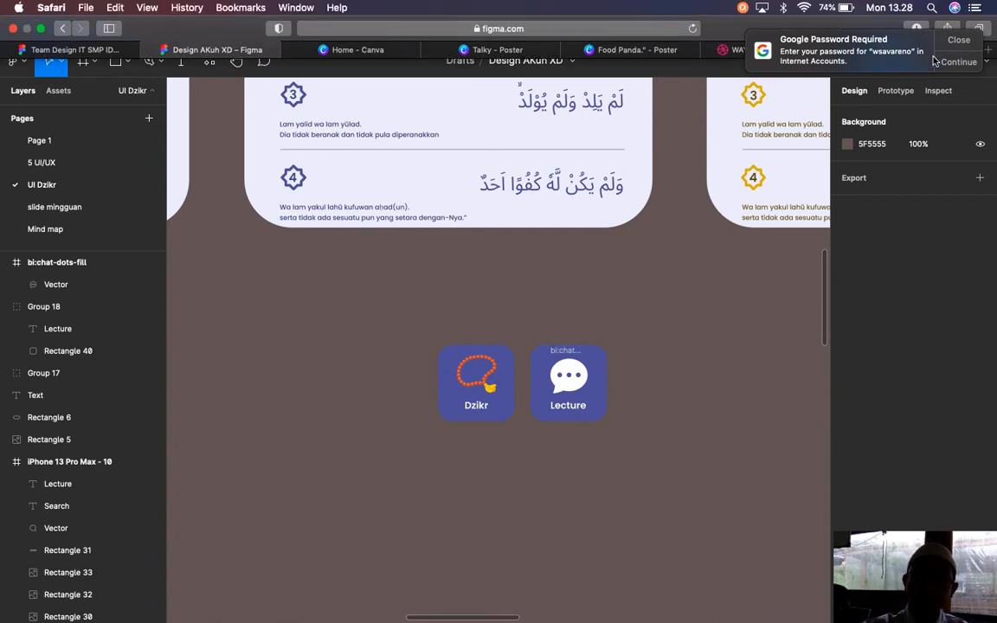
pyautogui.click(958, 40)
pyautogui.scroll(-1, 605, 277)
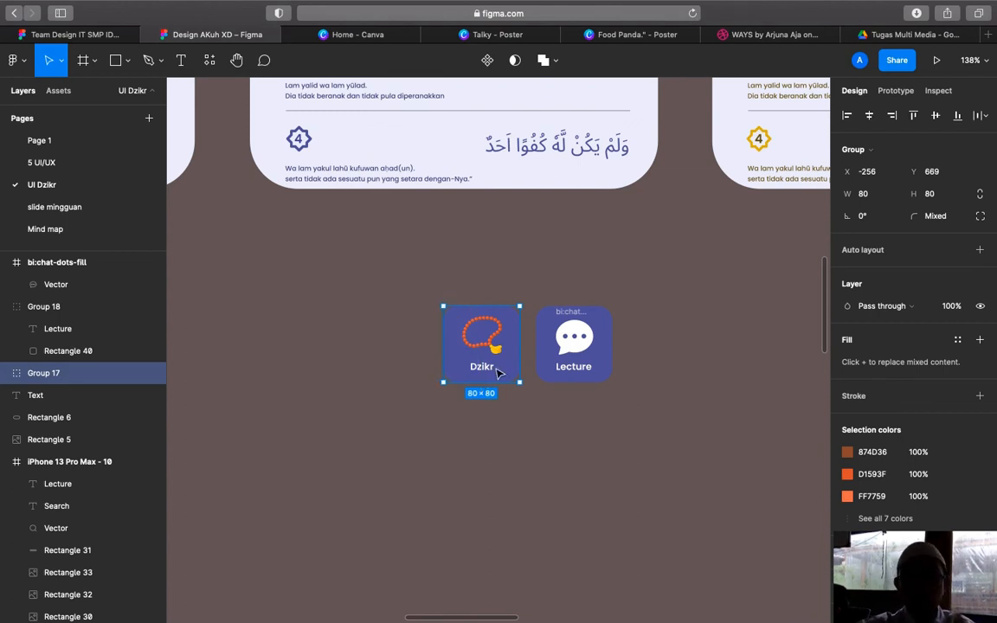
# Paste a copy of the Dzikr tile to the right of the Lecture tile
pyautogui.press('super+v')
pyautogui.moveTo(499, 374); pyautogui.dragTo(674, 367)
pyautogui.click(667, 438)
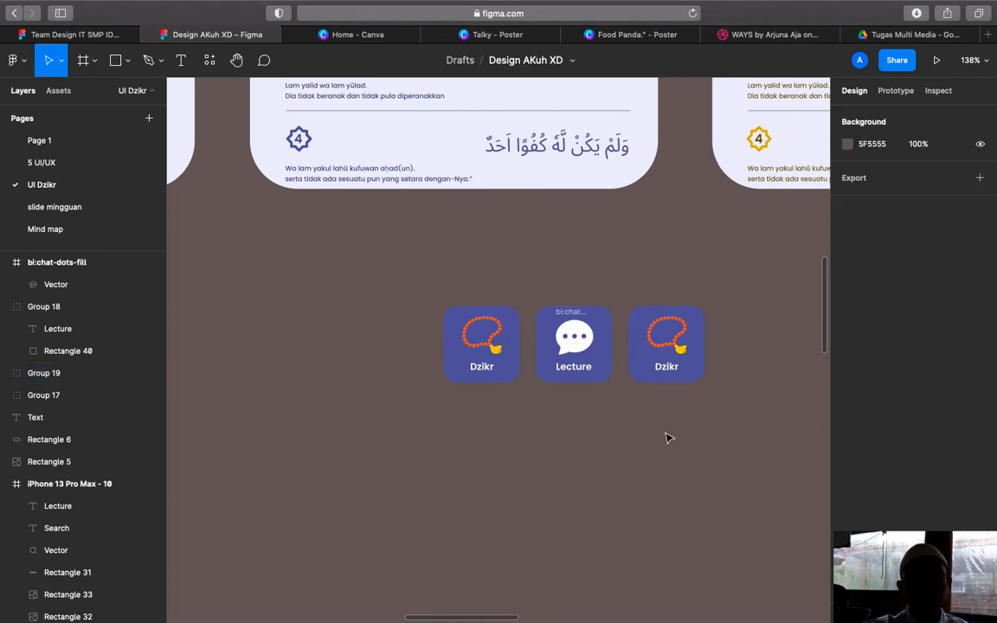
pyautogui.hscroll(3, 668, 438)
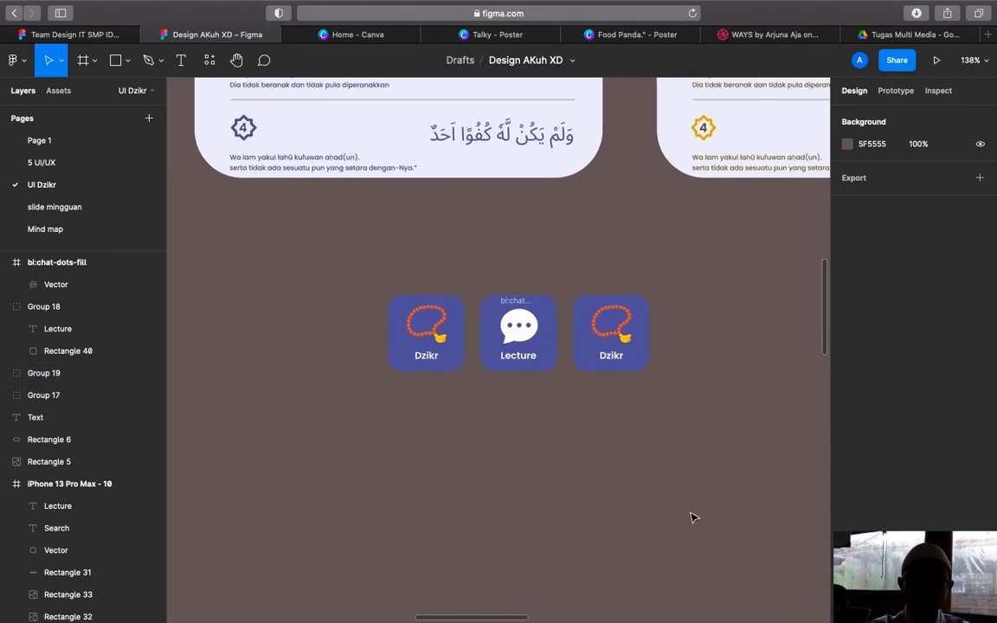
pyautogui.rightClick(563, 442)
pyautogui.click(494, 434)
pyautogui.scroll(-3, 495, 434)
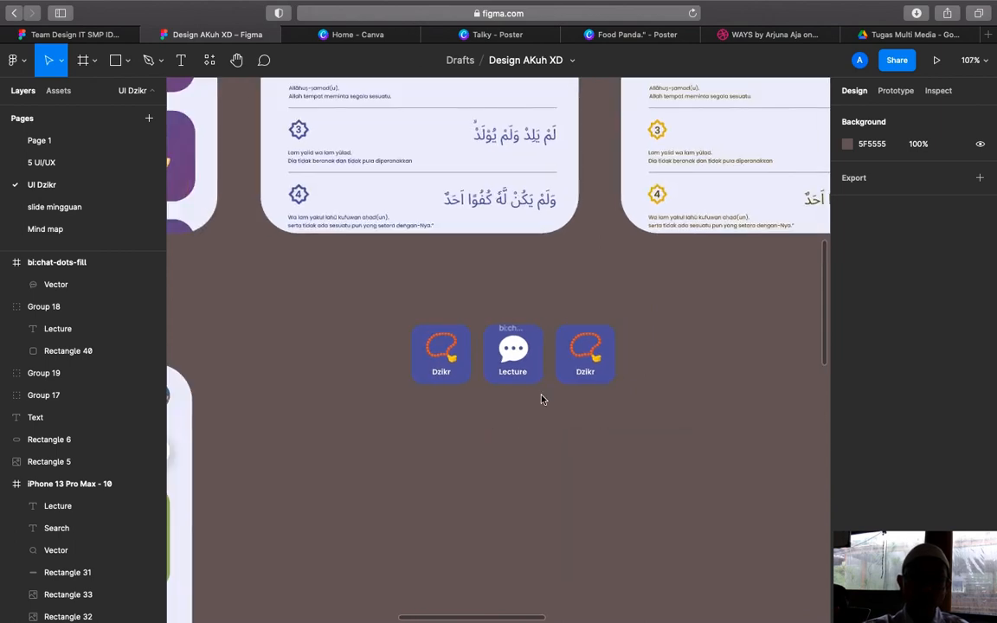
# Delete the prayer-beads icon from the new third tile
pyautogui.doubleClick(586, 350)
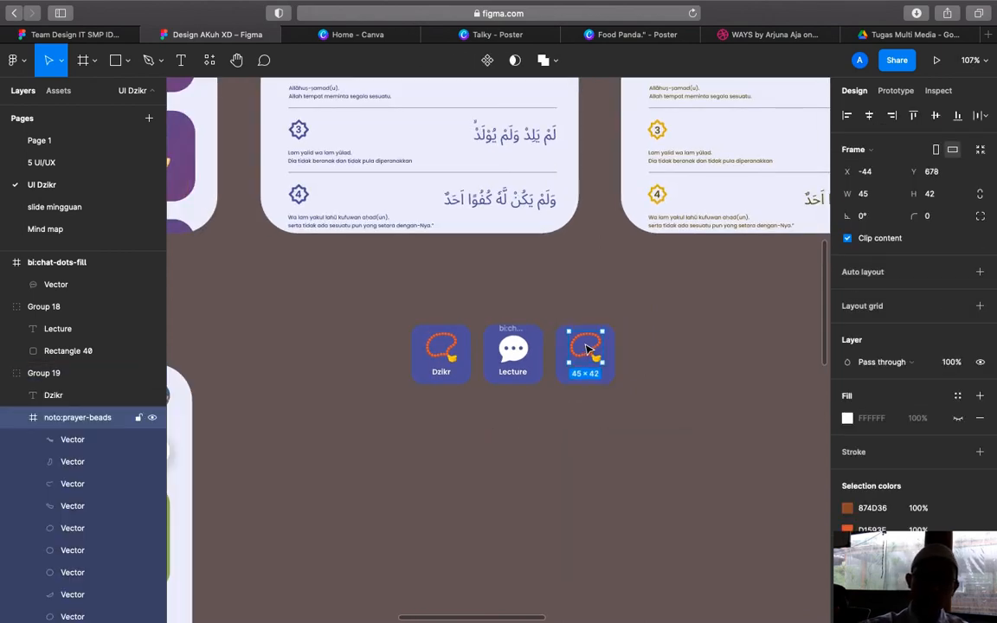
pyautogui.press('Delete')
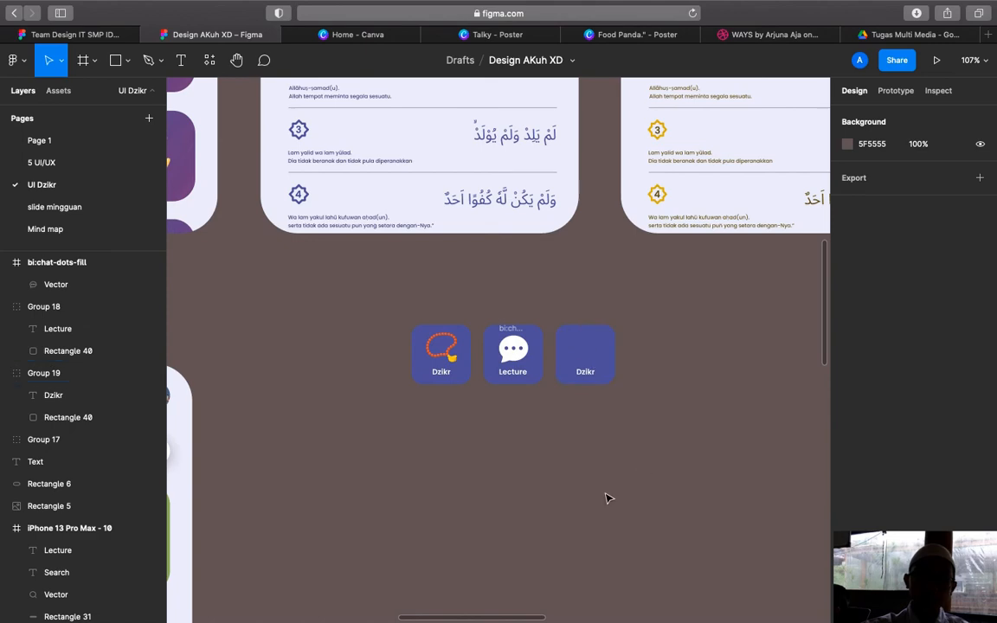
pyautogui.hscroll(-20, 606, 498)
pyautogui.scroll(5, 606, 498)
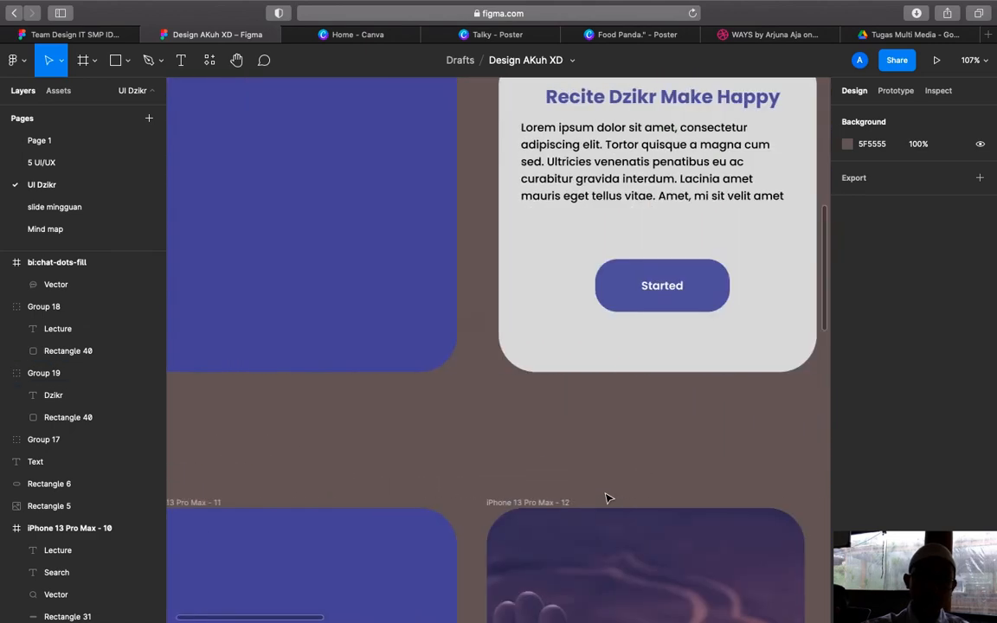
pyautogui.scroll(-10, 606, 498)
pyautogui.hscroll(-2, 606, 497)
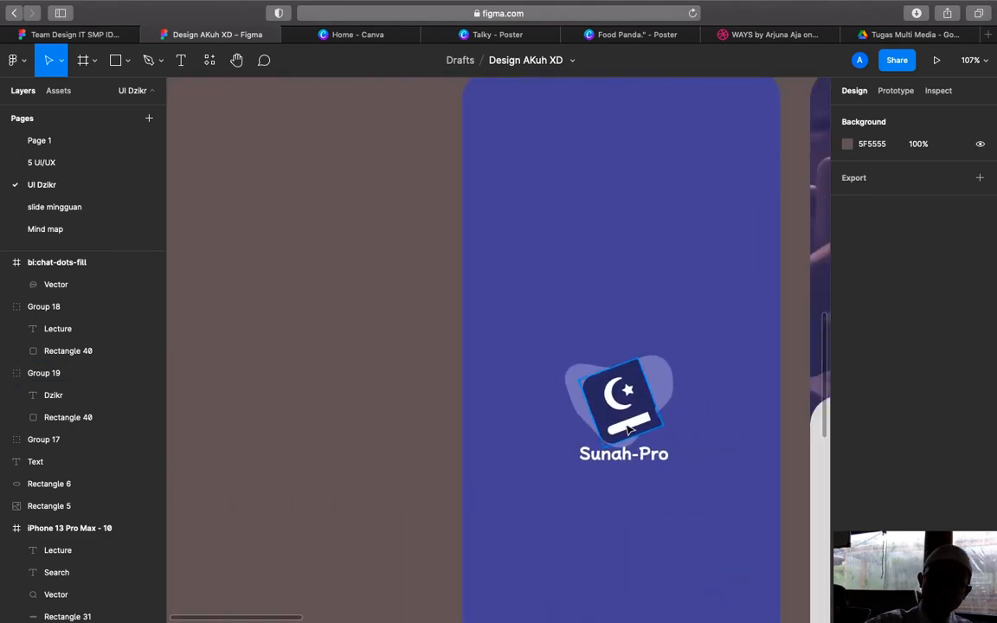
# Put a shrunken copy of the Sunah-Pro logo into the third tile and bring it to front
pyautogui.click(628, 426)
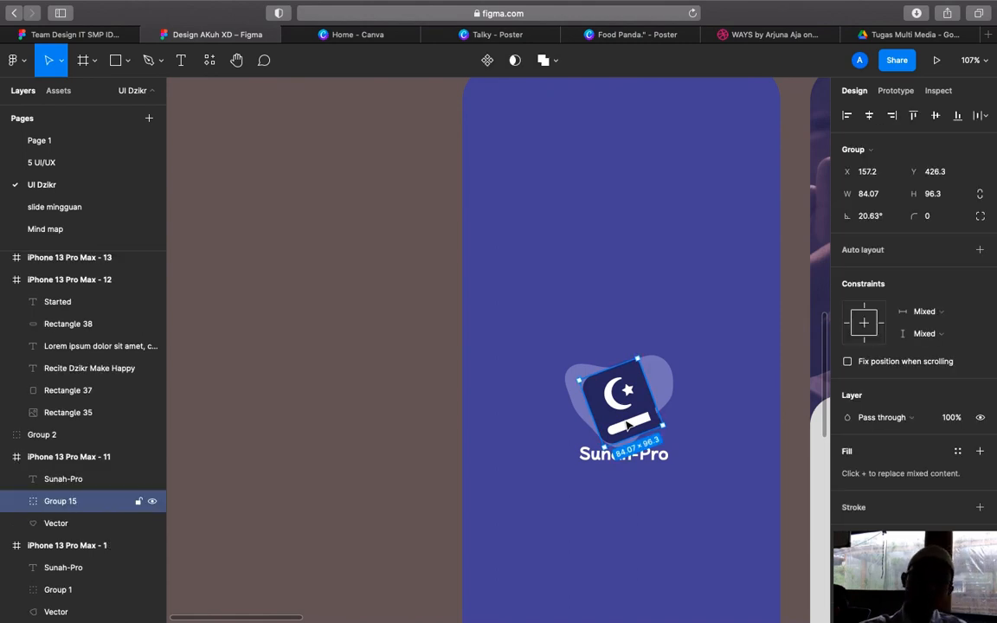
pyautogui.press('super+c')
pyautogui.press('super+v')
pyautogui.moveTo(627, 425); pyautogui.dragTo(578, 207)
pyautogui.moveTo(370, 182); pyautogui.dragTo(297, 198)
pyautogui.hscroll(-2, 297, 197)
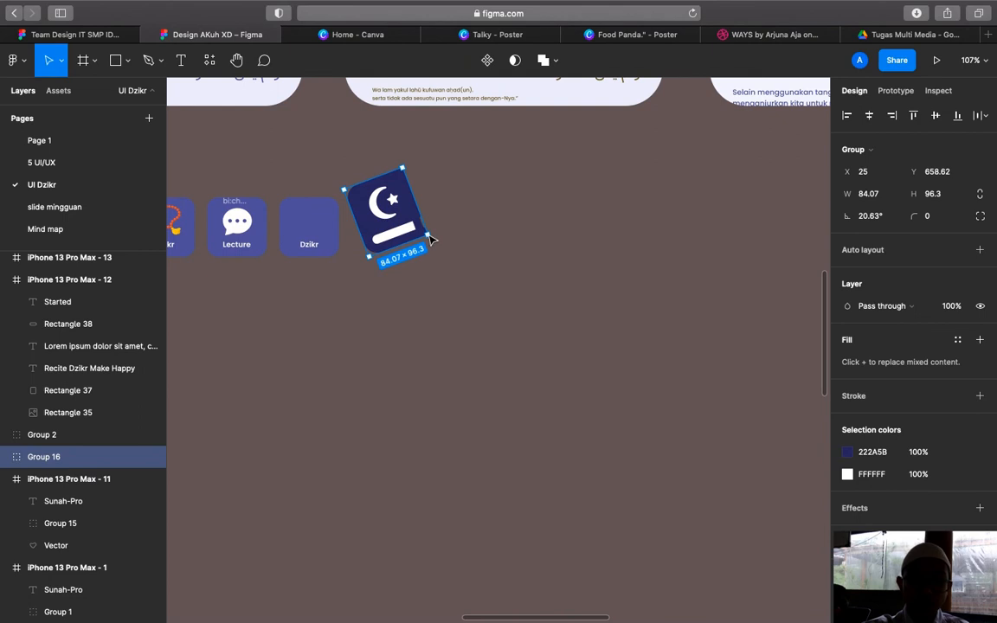
pyautogui.moveTo(430, 239); pyautogui.dragTo(313, 228)
pyautogui.rightClick(320, 229)
pyautogui.click(349, 307)
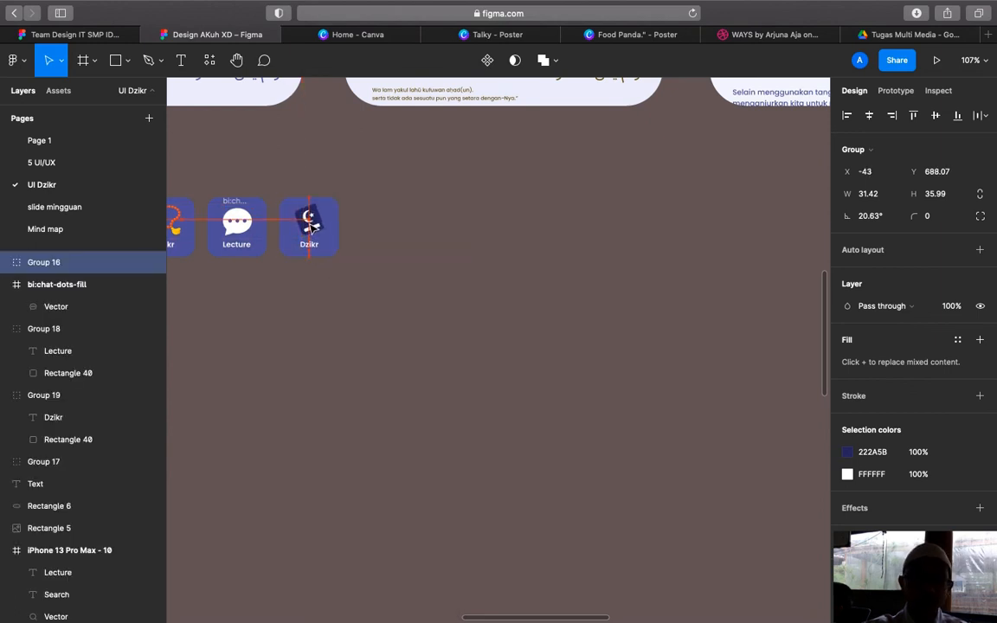
# Recolour the logo's dark navy to the light lavender #B5BADF sampled from the design
pyautogui.click(847, 458)
pyautogui.scroll(10, 635, 358)
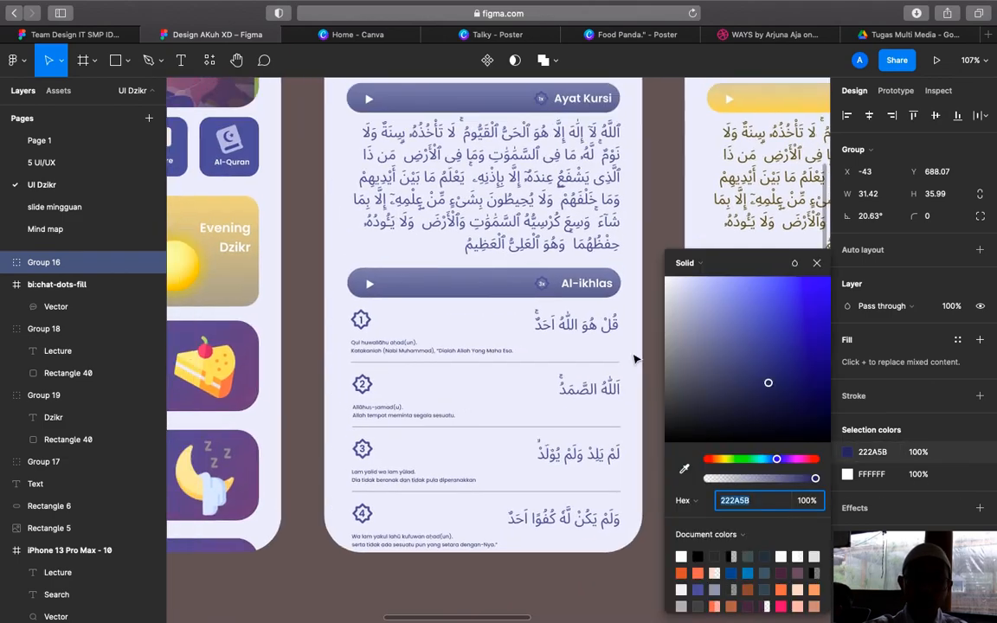
pyautogui.hscroll(-5, 634, 358)
pyautogui.scroll(3, 634, 358)
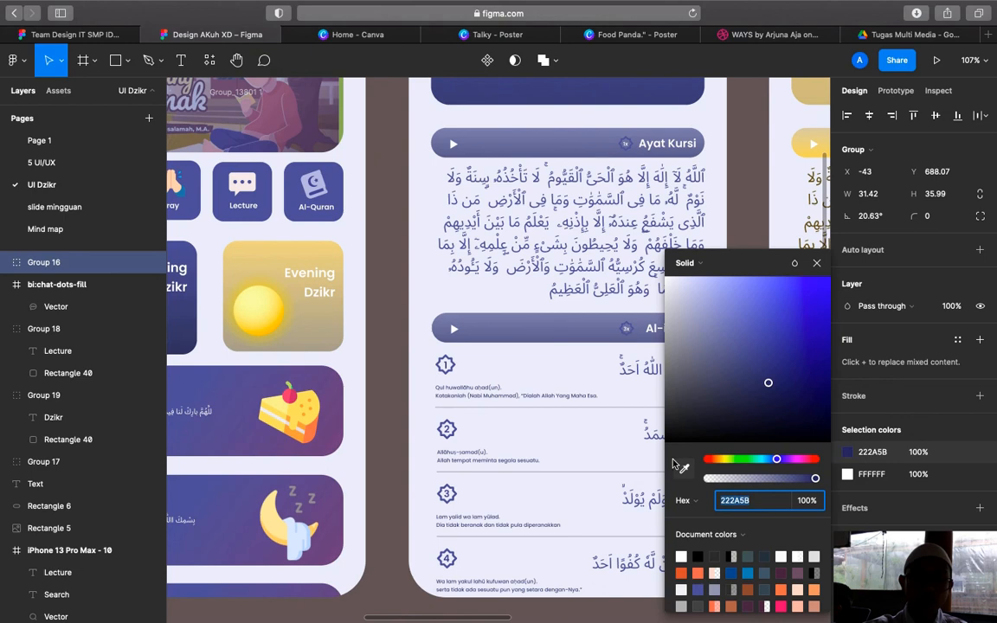
pyautogui.click(683, 468)
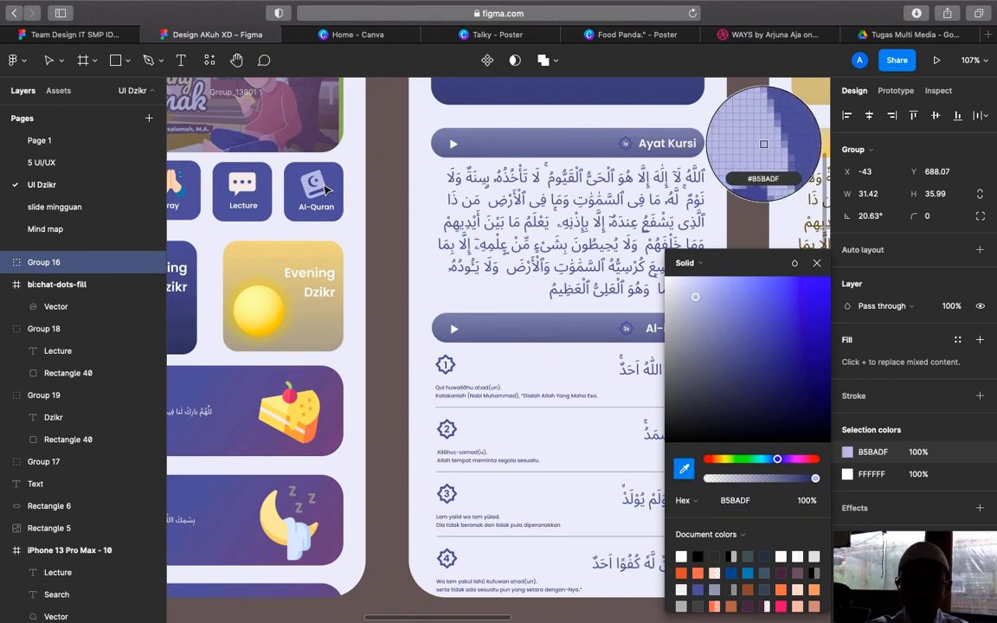
pyautogui.click(764, 144)
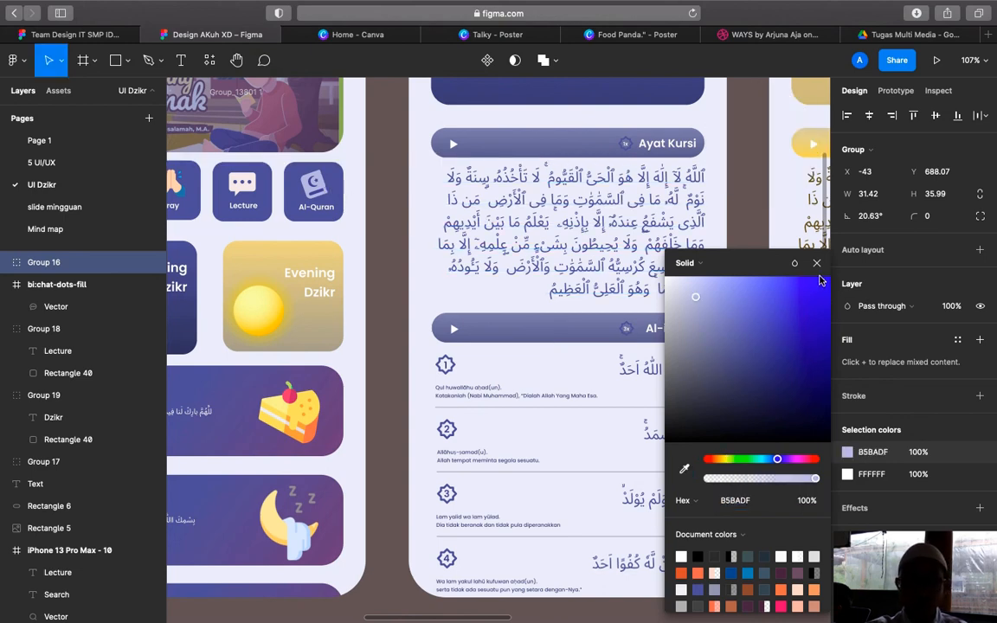
pyautogui.click(817, 264)
pyautogui.scroll(-10, 751, 251)
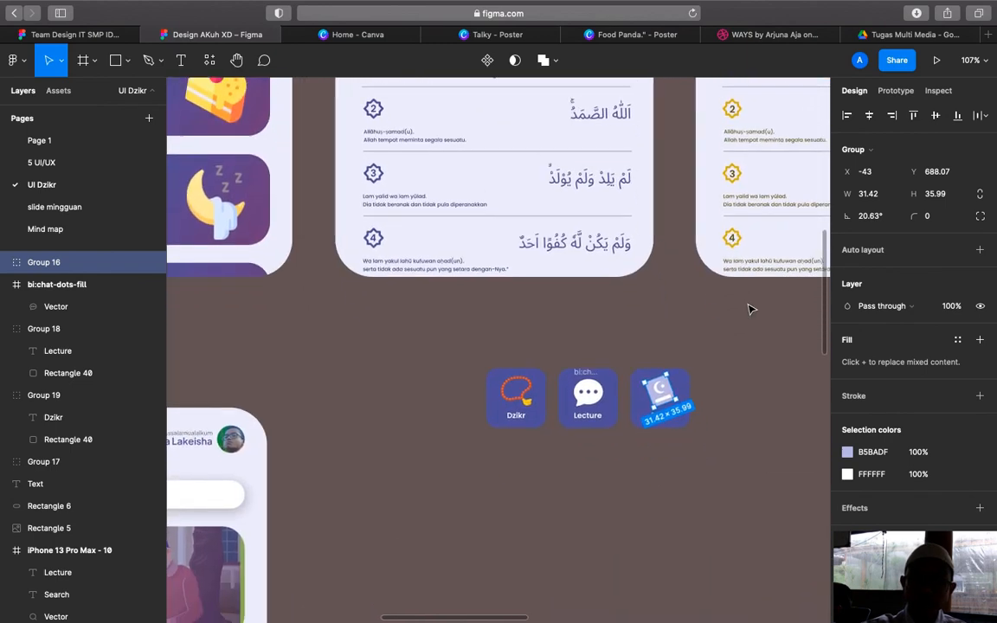
pyautogui.hscroll(3, 751, 307)
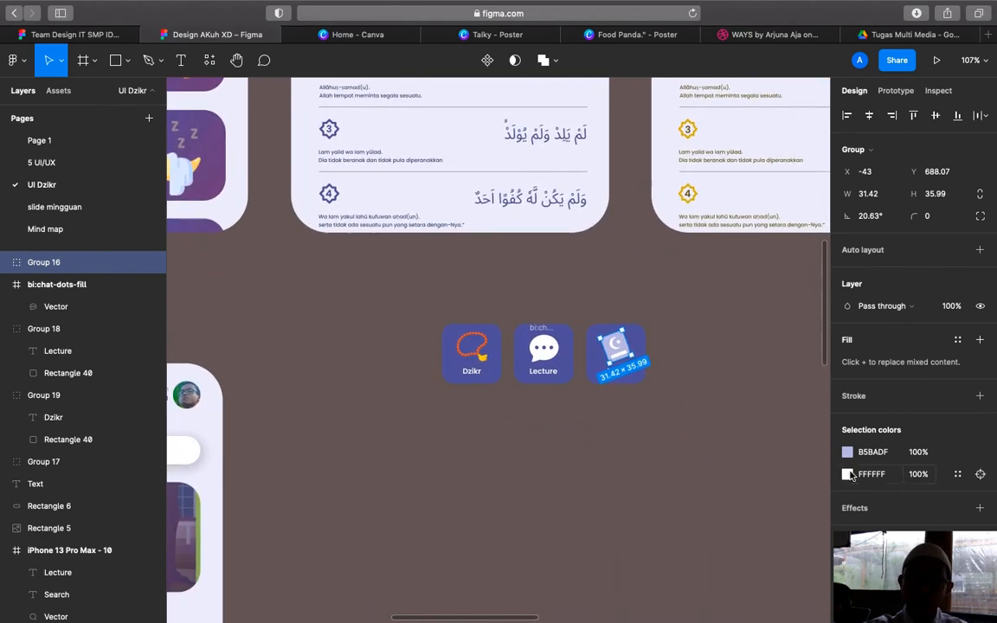
# Change the icon's white colour to the blue #4A5595 sampled from the Dzikr icon
pyautogui.click(848, 475)
pyautogui.click(681, 470)
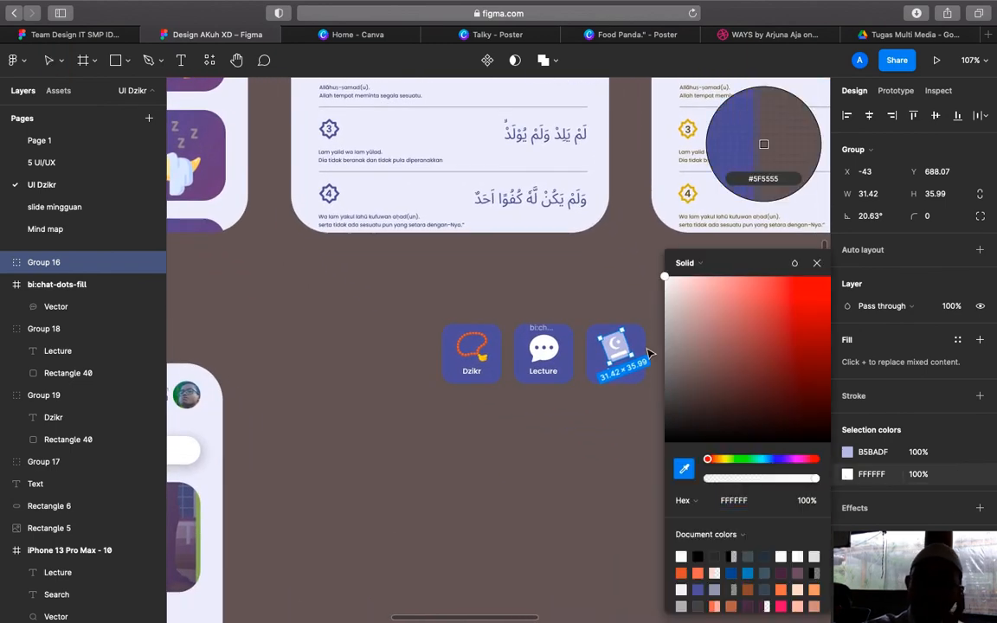
pyautogui.click(764, 145)
pyautogui.click(652, 300)
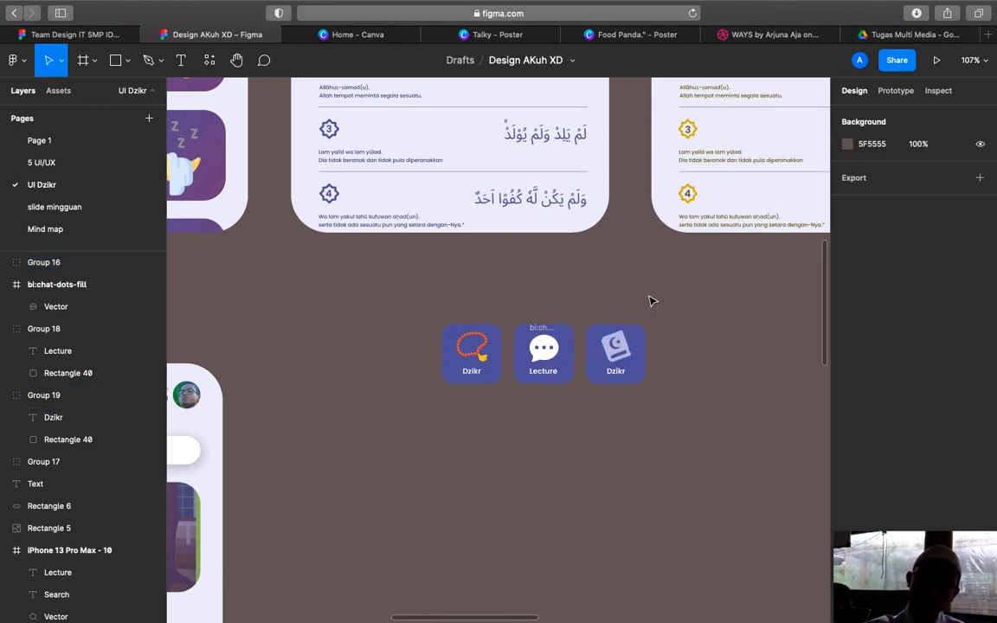
pyautogui.scroll(-3, 677, 281)
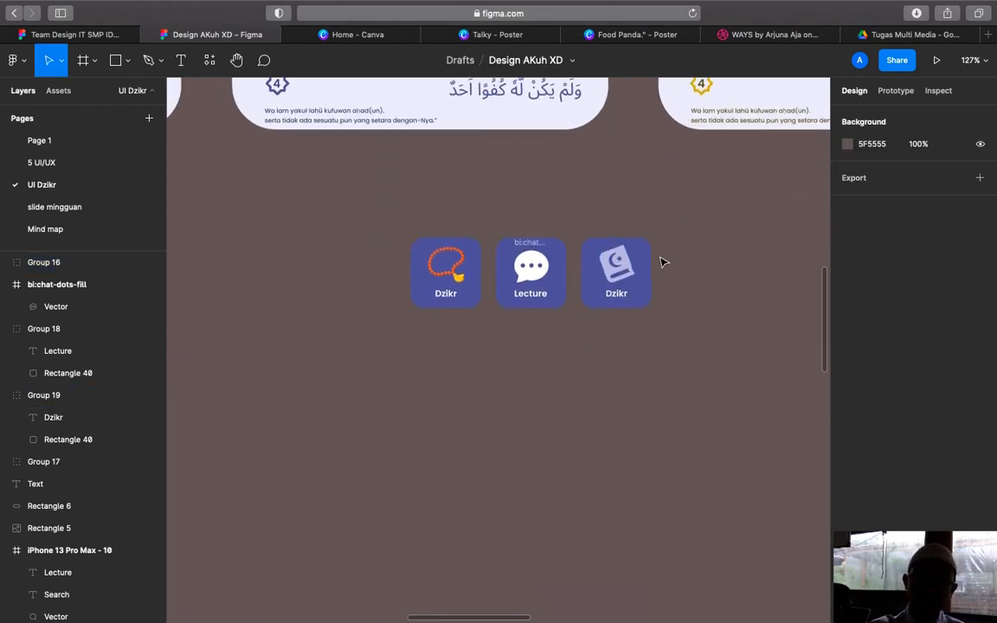
pyautogui.scroll(5, 661, 258)
# Relabel the third tile 'Al-quran' and shift the label left to centre it
pyautogui.doubleClick(579, 307)
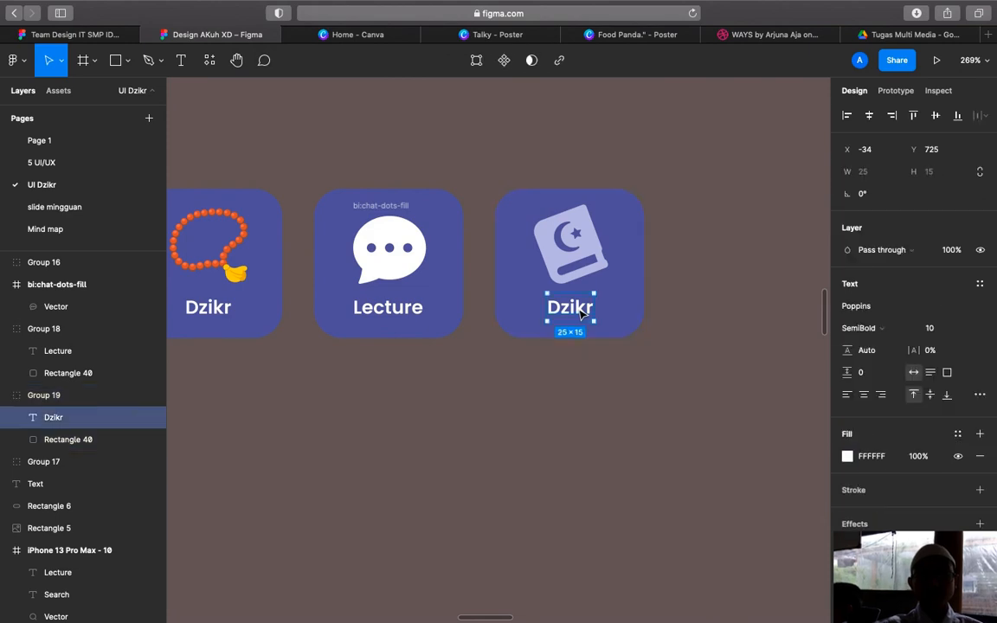
pyautogui.doubleClick(581, 311)
pyautogui.press('BackSpace')
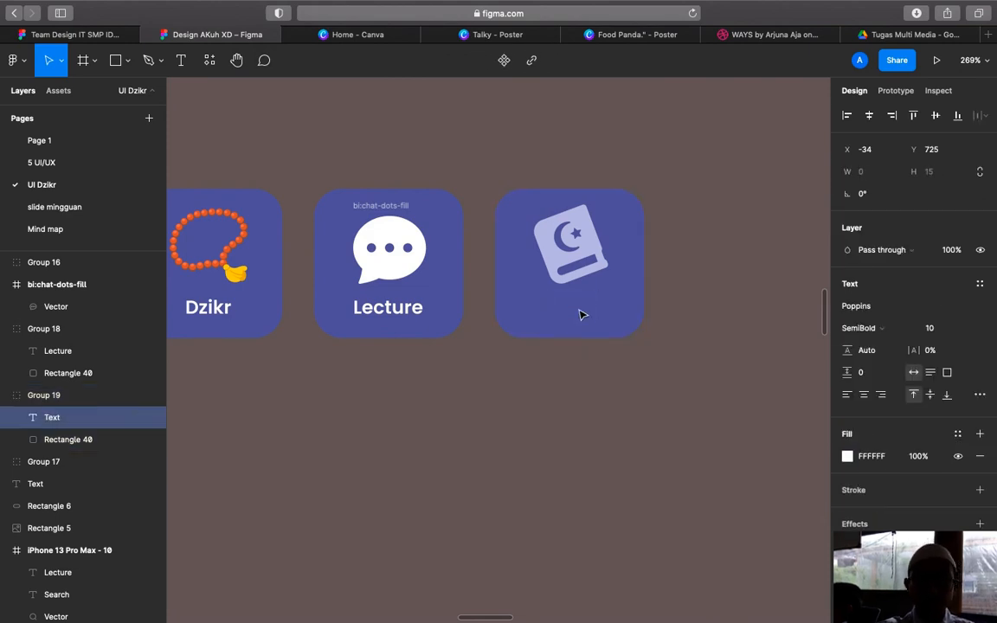
pyautogui.write('AL-')
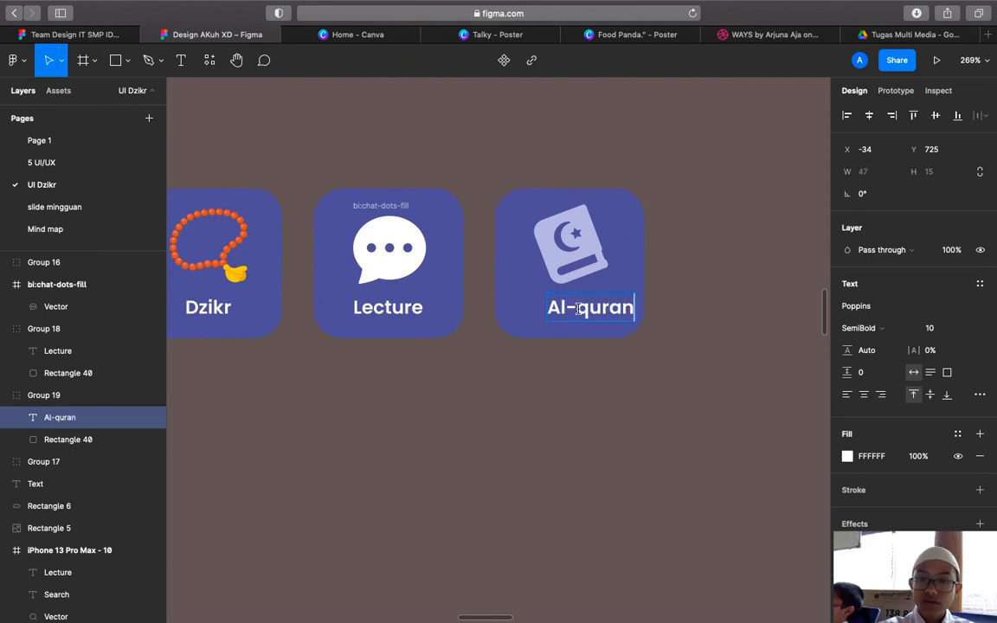
pyautogui.press('Escape')
pyautogui.moveTo(604, 312); pyautogui.dragTo(590, 312)
pyautogui.click(606, 426)
pyautogui.scroll(-4, 607, 427)
pyautogui.scroll(-2, 606, 426)
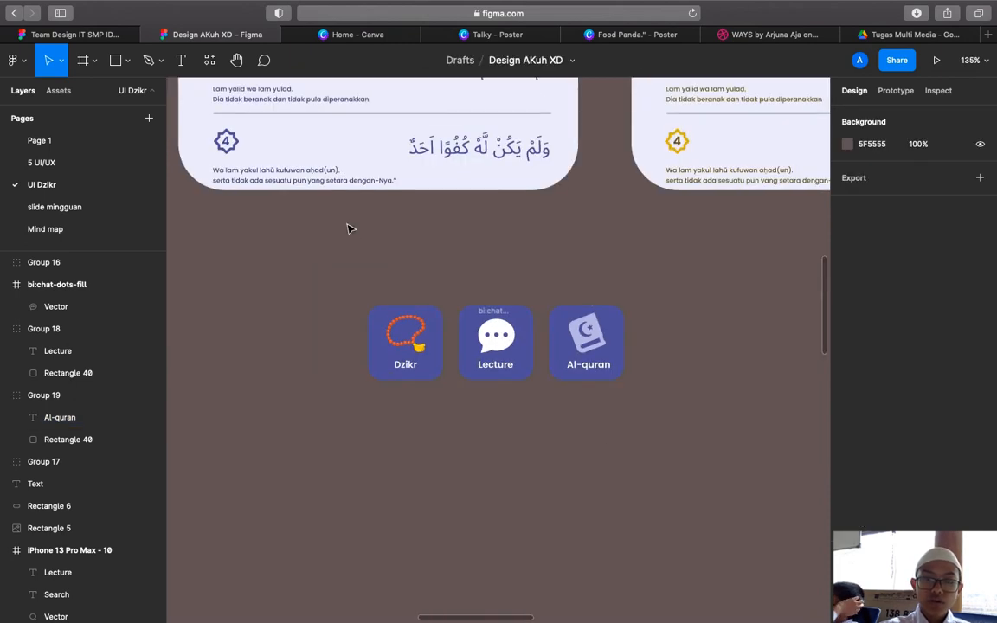
# Duplicate the Dzikr, Lecture and Al-quran tiles to the right of the originals
pyautogui.moveTo(427, 320); pyautogui.dragTo(623, 383)
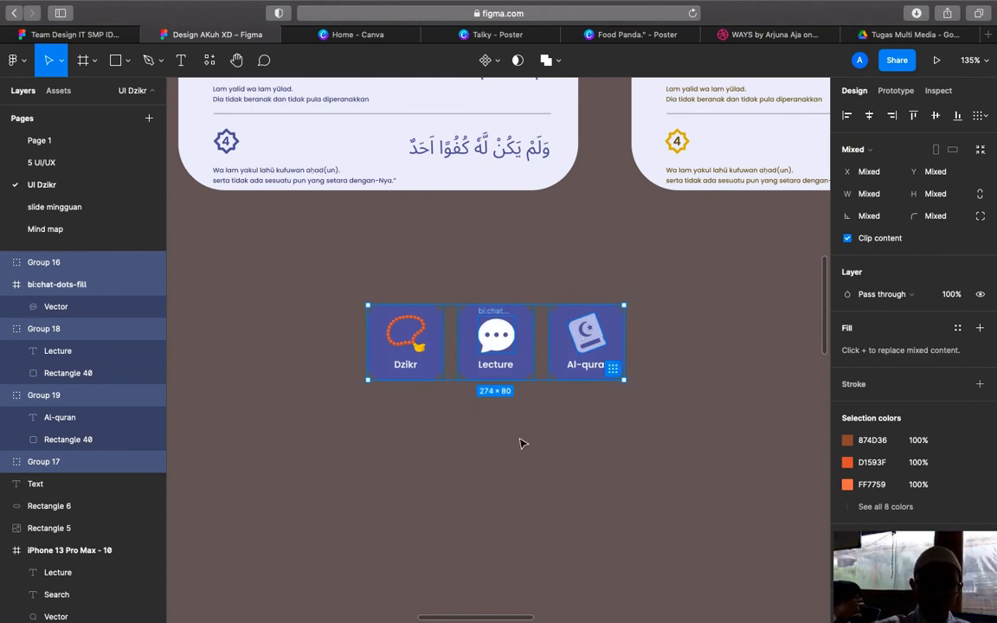
pyautogui.hotkey('ctrl', 'v')
pyautogui.moveTo(460, 350); pyautogui.dragTo(682, 350)
pyautogui.click(675, 430)
pyautogui.scroll(-5, 674, 429)
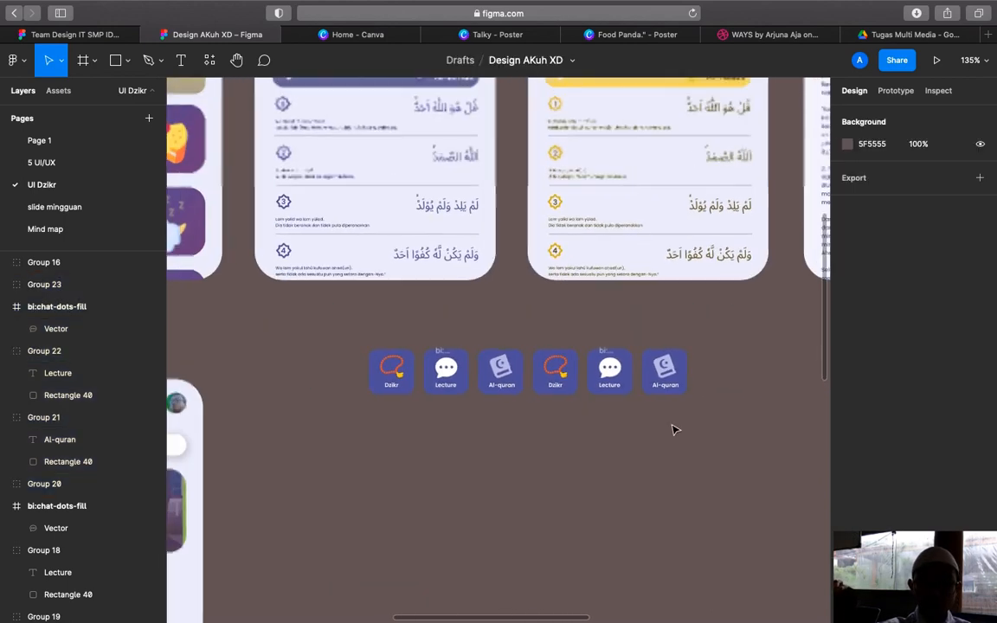
# Group all six tiles and wrap the group in a frame
pyautogui.moveTo(356, 337); pyautogui.dragTo(735, 431)
pyautogui.rightClick(645, 360)
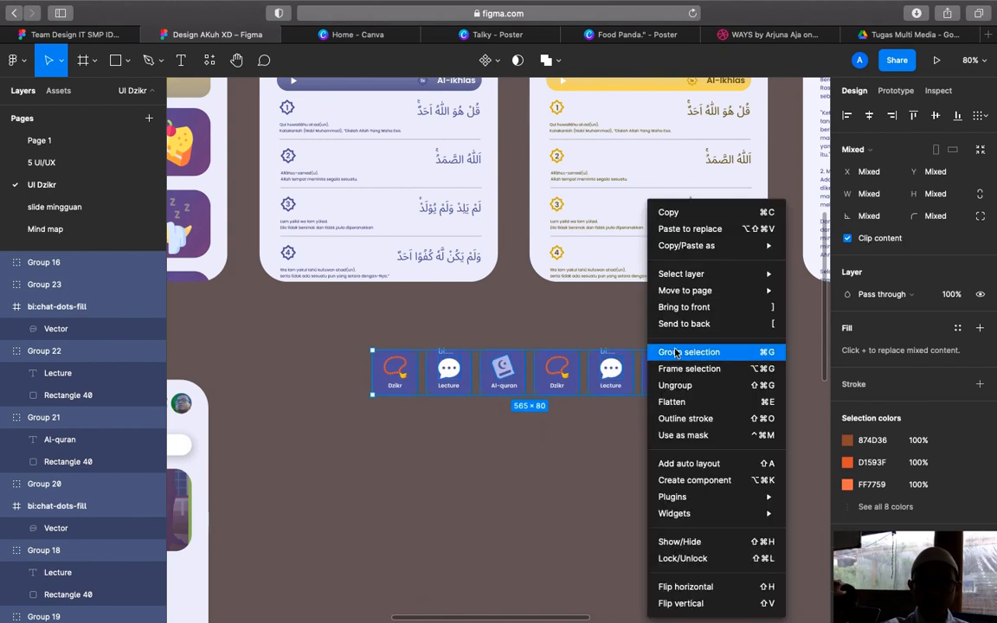
pyautogui.click(676, 354)
pyautogui.rightClick(608, 368)
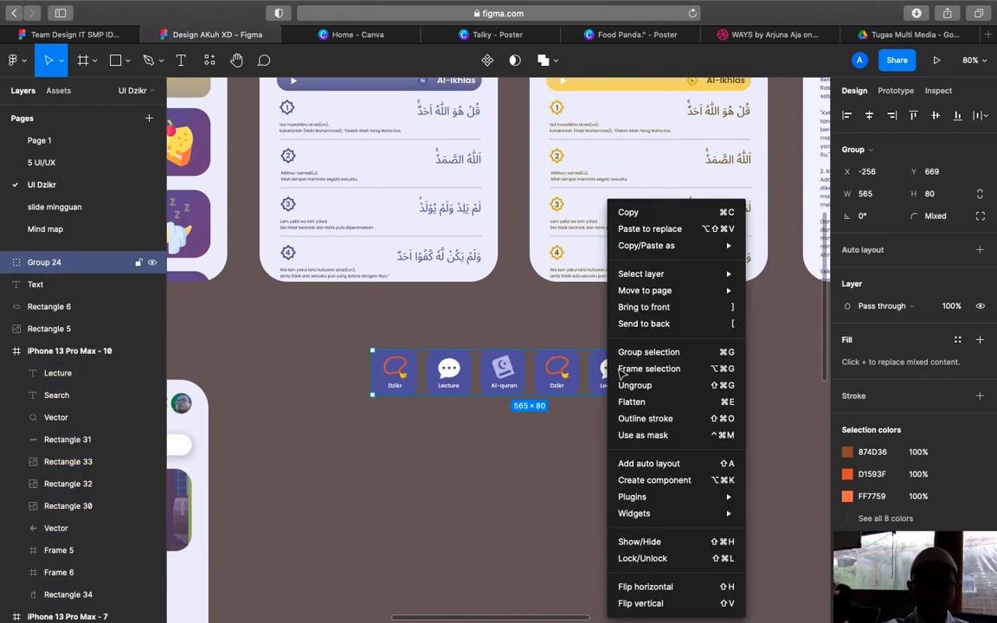
pyautogui.click(629, 370)
pyautogui.scroll(2, 451, 390)
pyautogui.hscroll(-3, 450, 390)
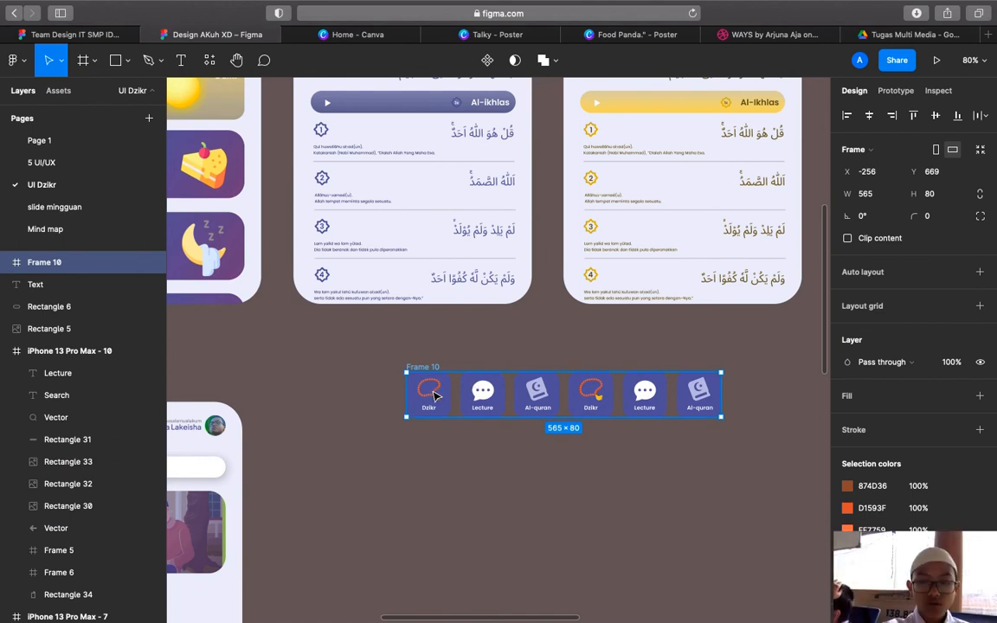
# Move the tile row frame into the iPhone 13 Pro Max - 13 screen
pyautogui.moveTo(381, 437); pyautogui.dragTo(318, 455)
pyautogui.scroll(2, 319, 456)
pyautogui.moveTo(780, 7)
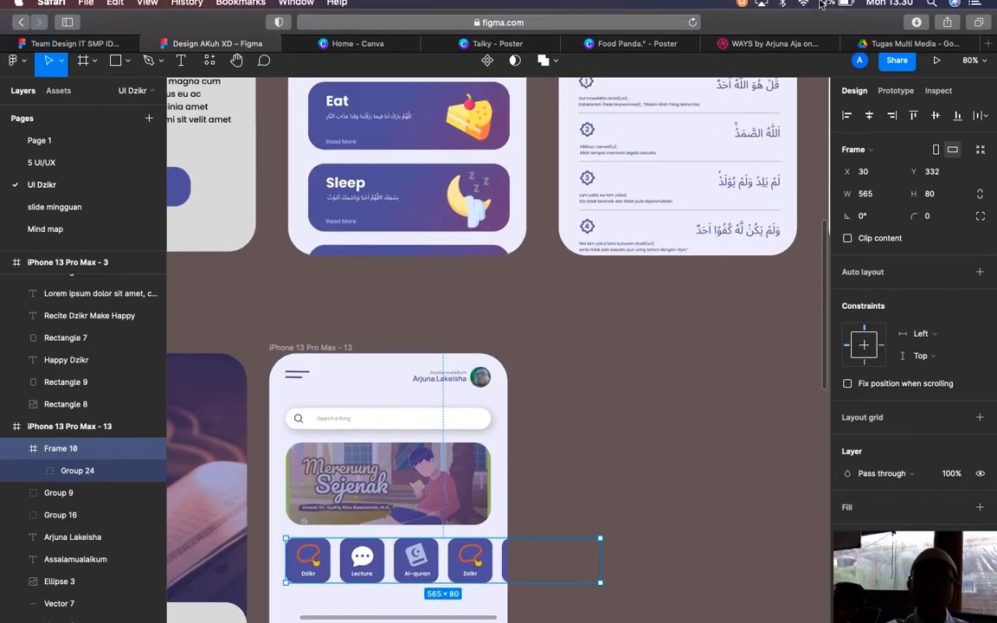
pyautogui.click(740, 8)
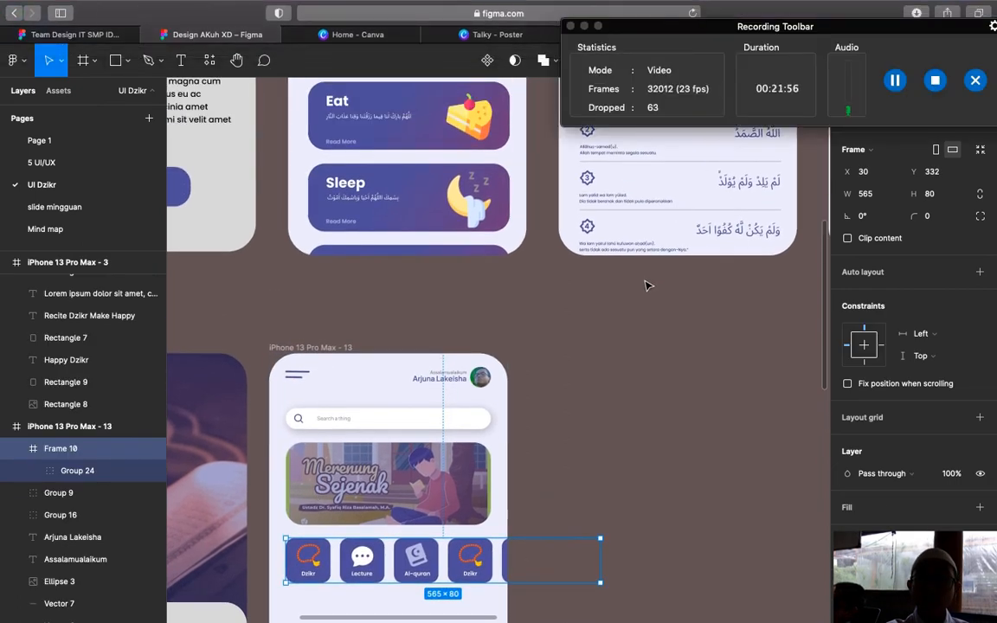
pyautogui.click(645, 282)
pyautogui.scroll(5, 646, 283)
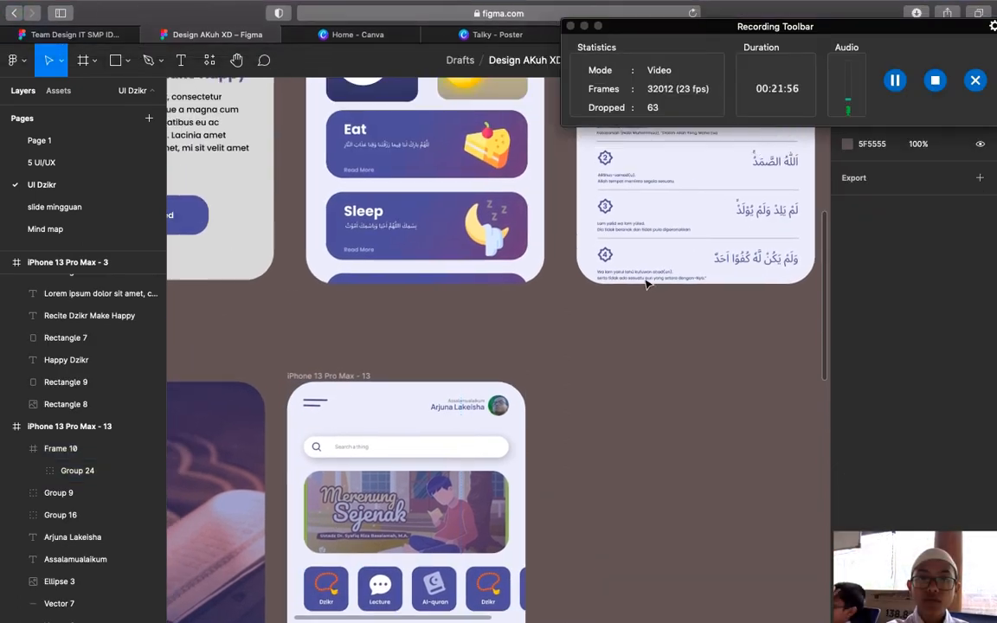
pyautogui.scroll(3, 645, 282)
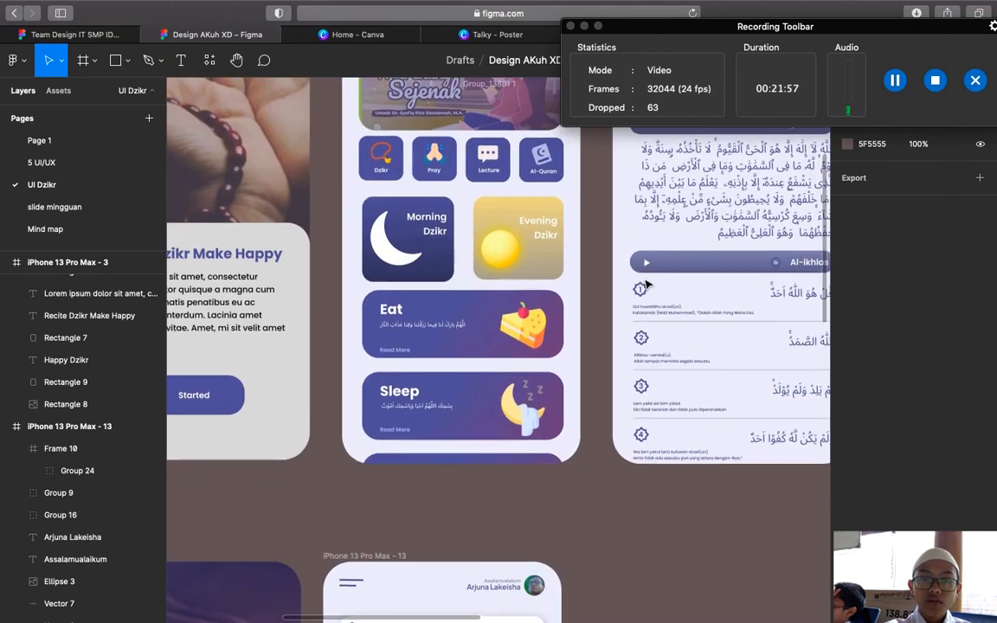
# Set a 10 gap between the Merenung Sejenak banner and the tile row
pyautogui.click(447, 170)
pyautogui.keyDown('shift'); pyautogui.click(431, 111); pyautogui.keyUp('shift')
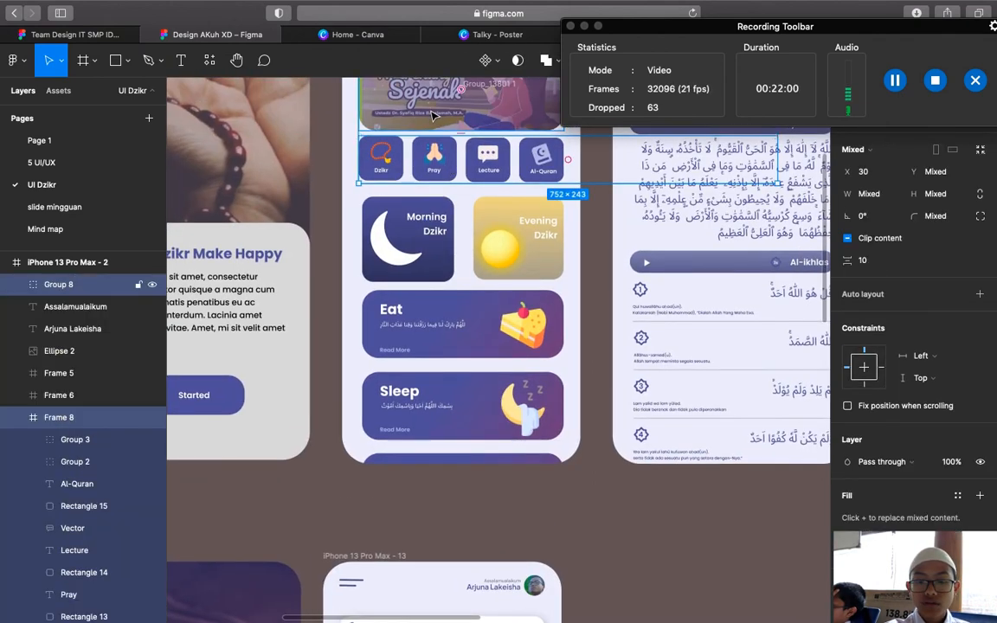
pyautogui.scroll(-6, 575, 413)
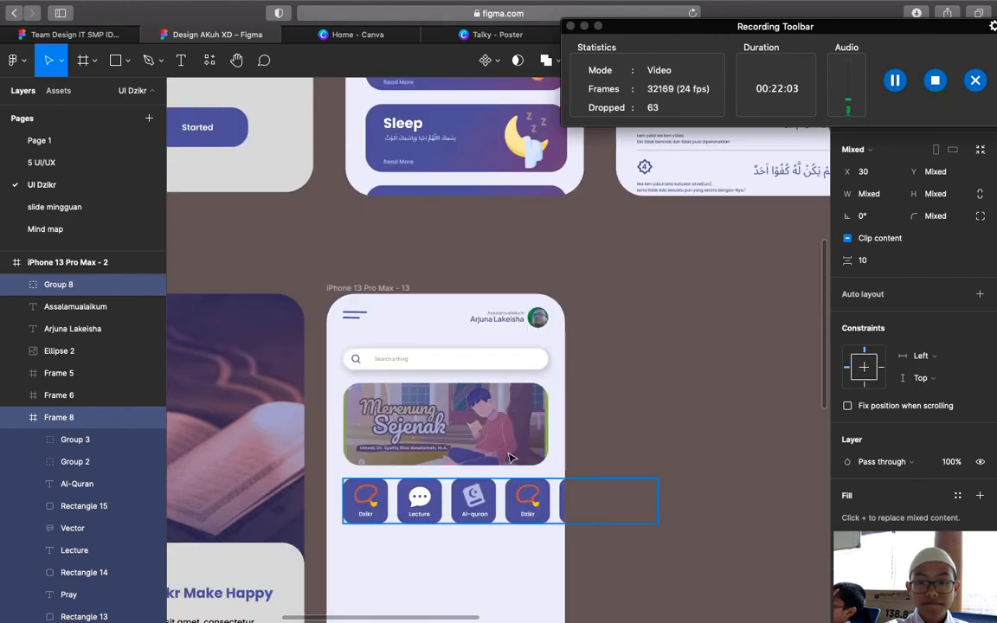
pyautogui.click(511, 500)
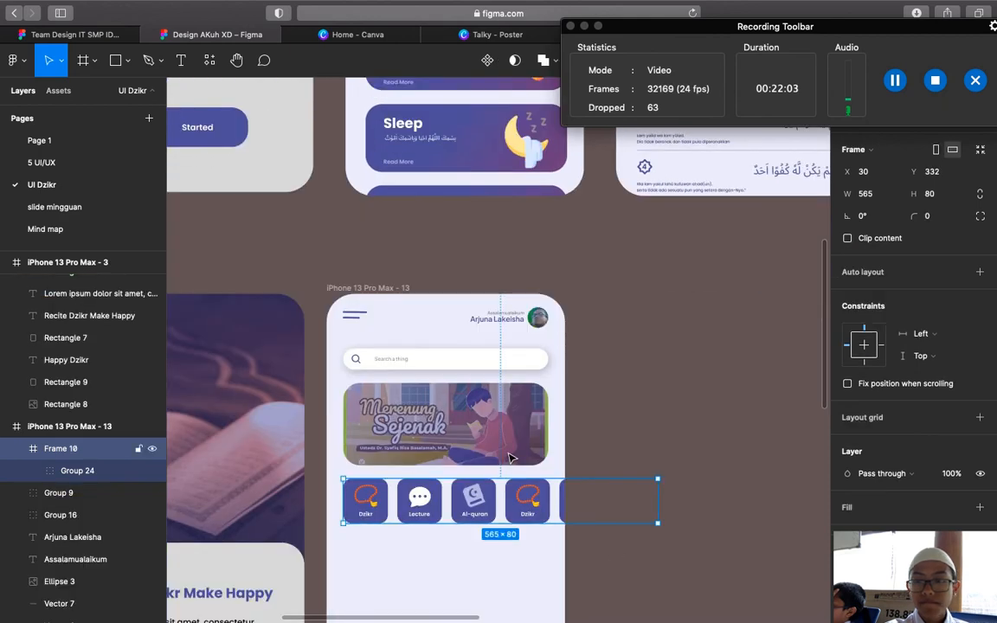
pyautogui.keyDown('shift'); pyautogui.click(511, 433); pyautogui.keyUp('shift')
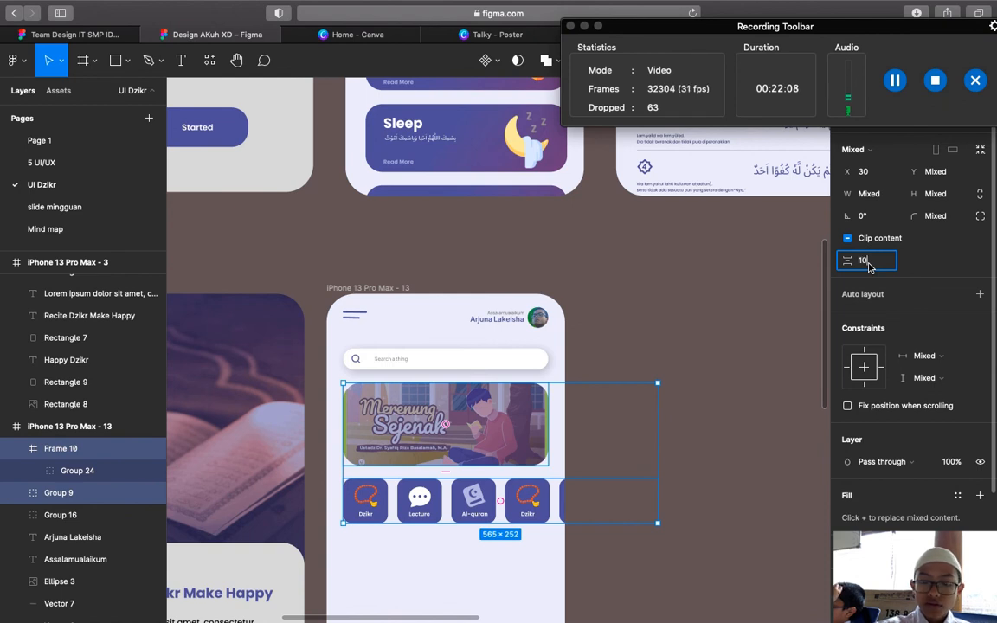
pyautogui.press('Return')
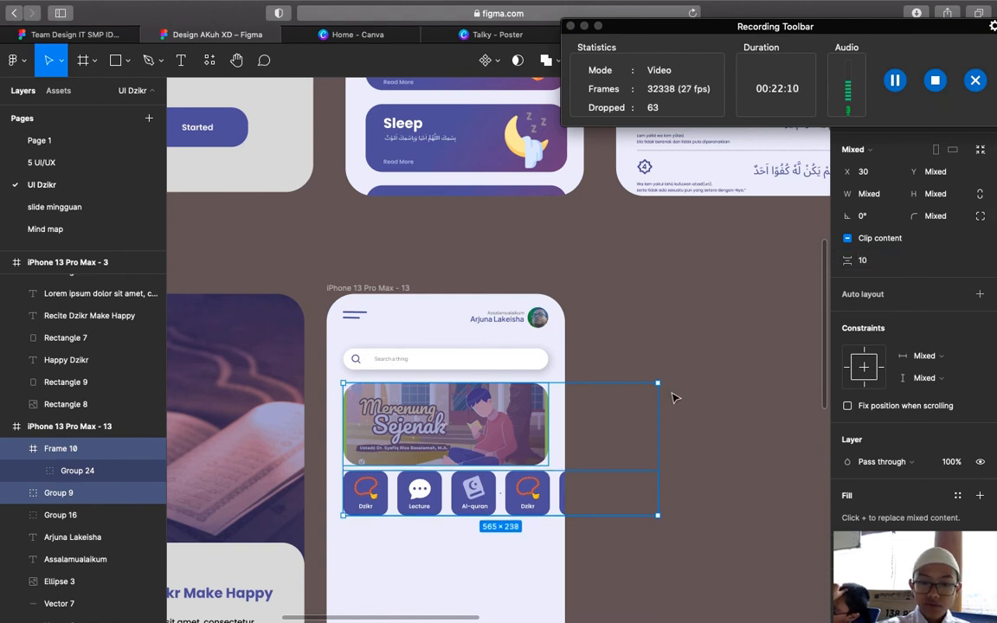
pyautogui.click(527, 493)
pyautogui.moveTo(538, 481); pyautogui.dragTo(545, 492)
pyautogui.click(651, 463)
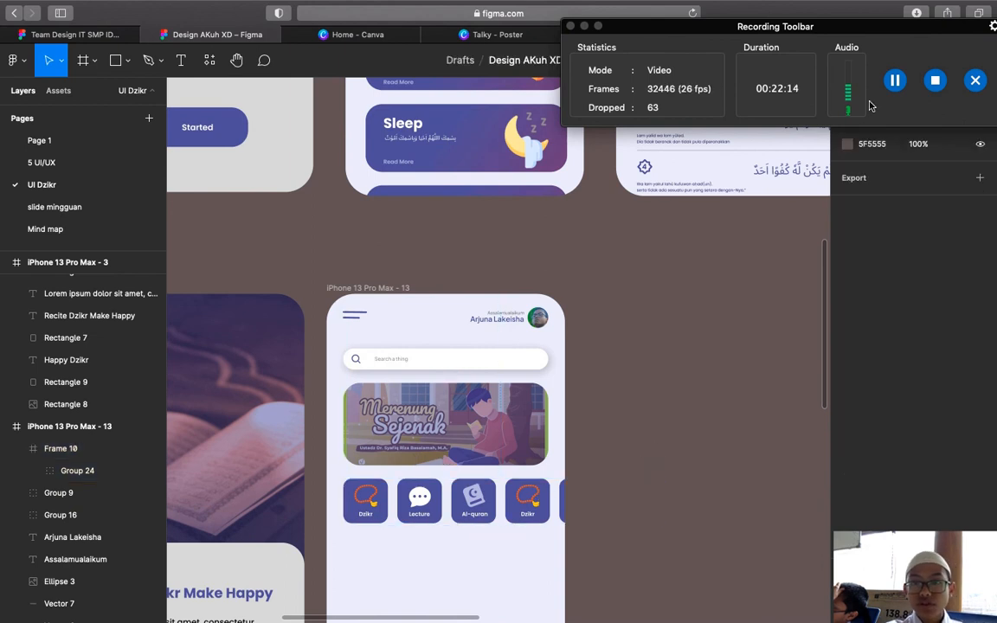